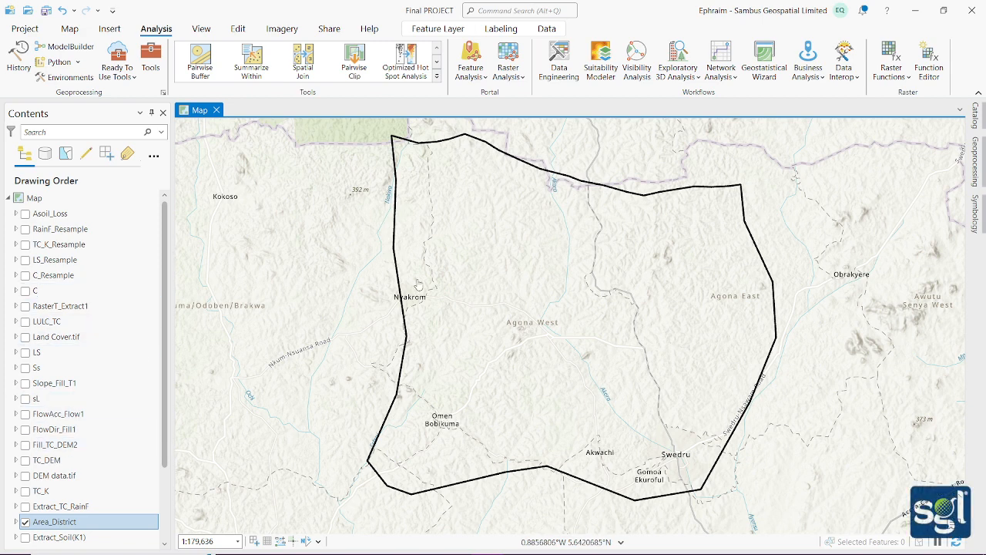
Step: Locate DEM data.tif inside the DEM DATA folder of the project catalog
{"action": "left_click", "coordinate": [975, 115]}
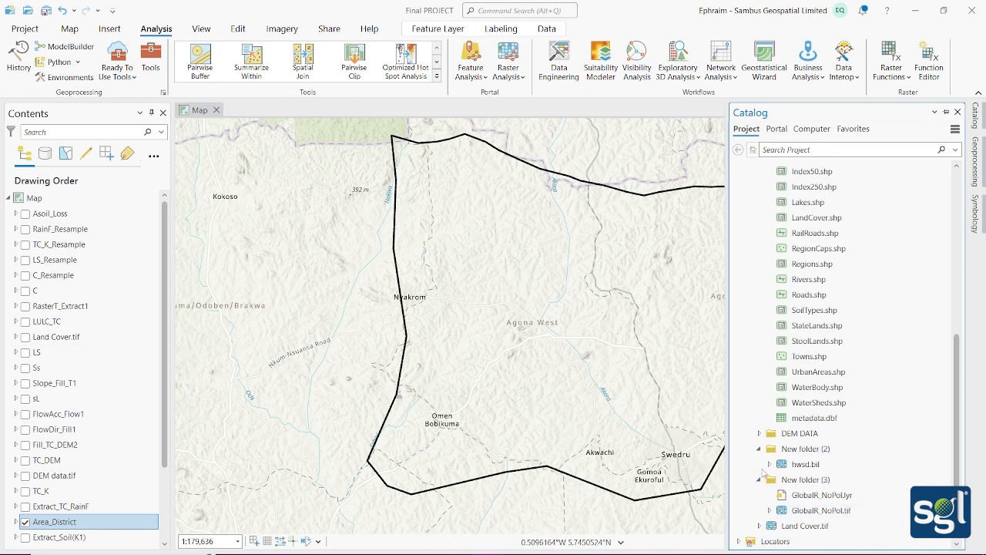
{"action": "left_click", "coordinate": [759, 434]}
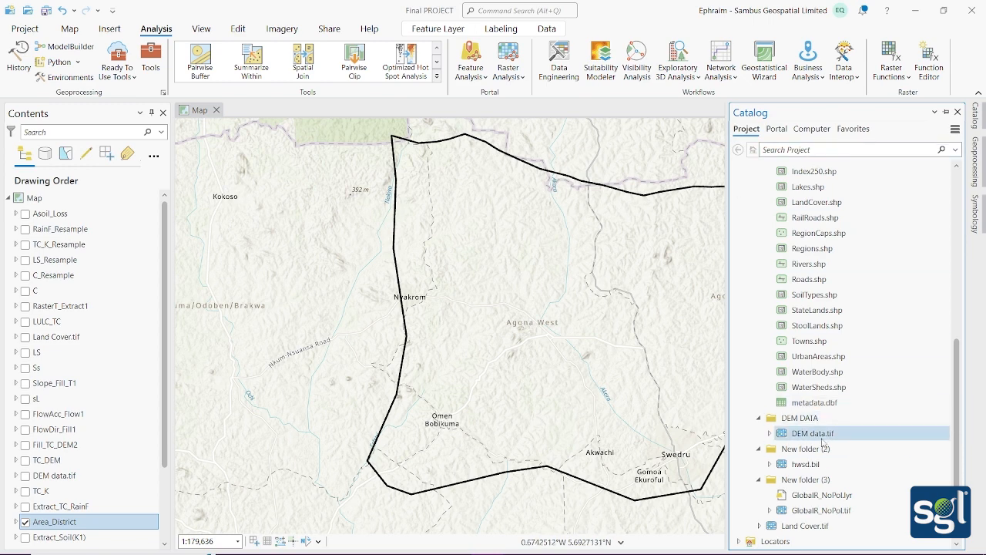
{"action": "mouse_move", "coordinate": [822, 442]}
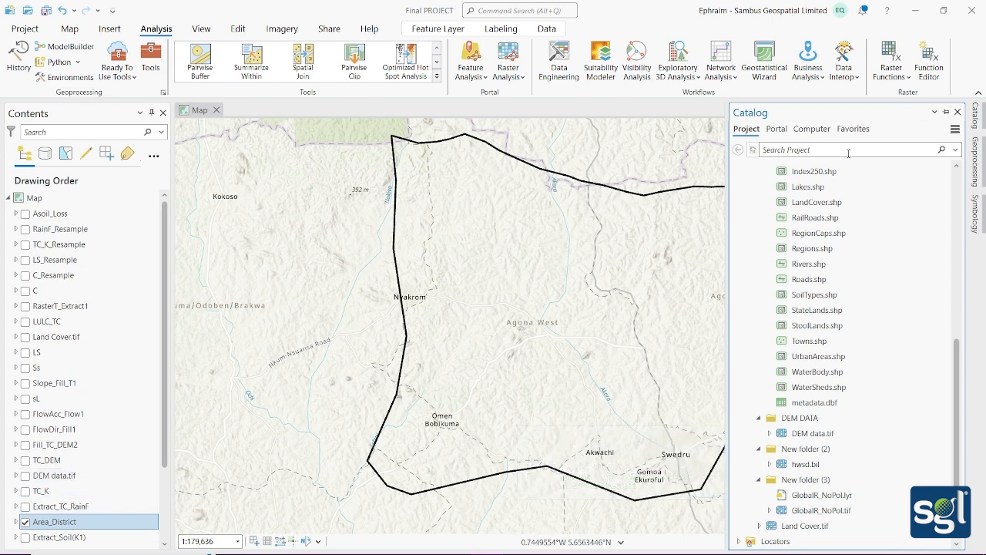
{"action": "left_click", "coordinate": [947, 112]}
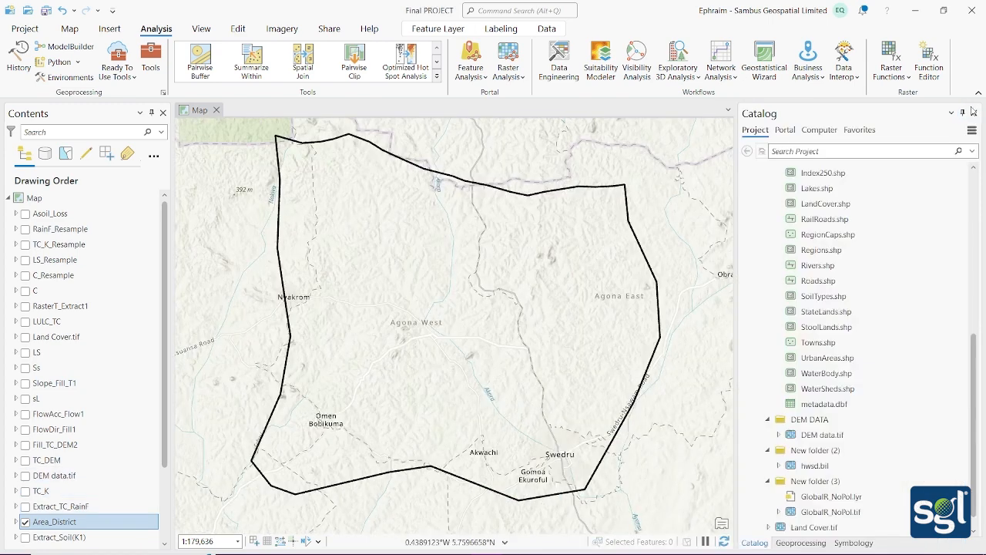
{"action": "left_click", "coordinate": [963, 113]}
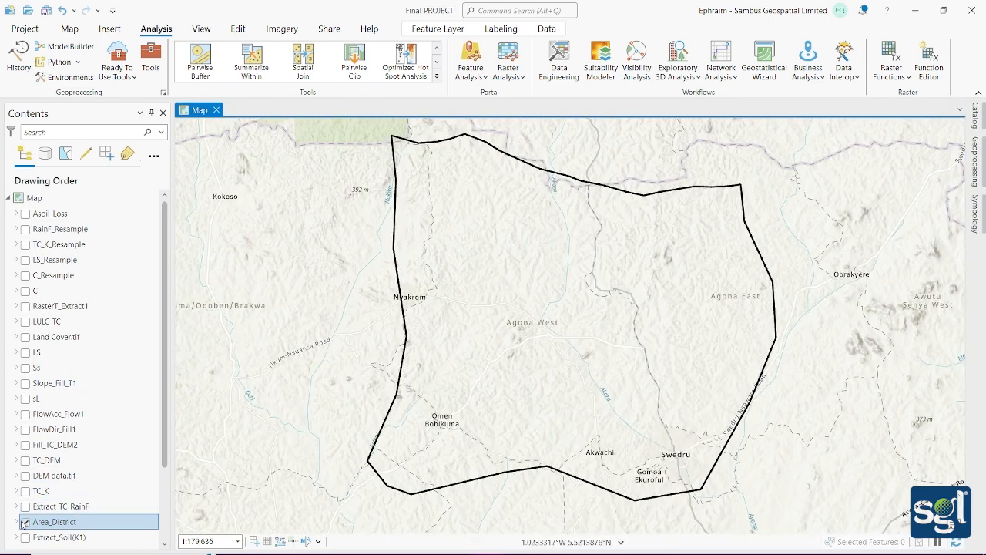
Step: Display the DEM data.tif layer on the map and examine the raster's full extent
{"action": "left_click", "coordinate": [26, 475]}
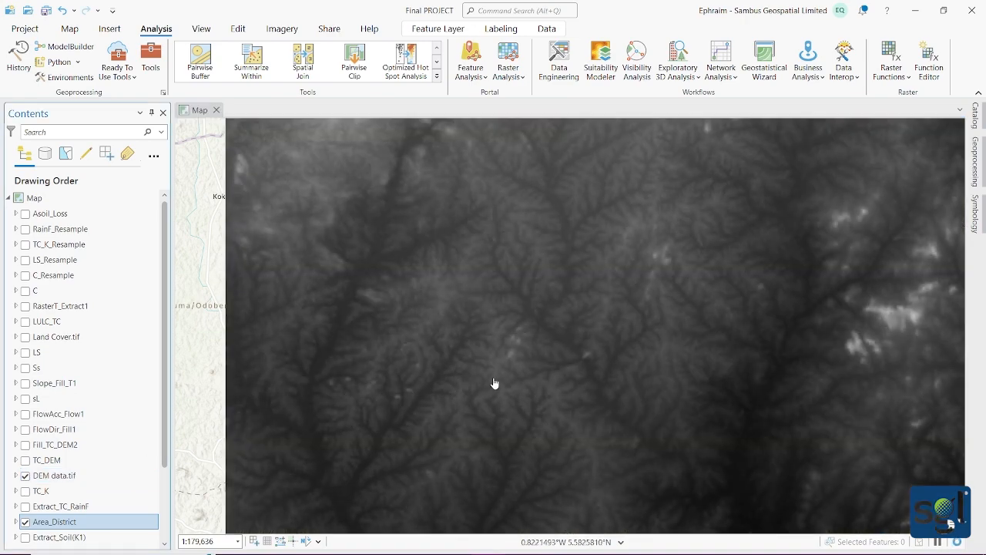
{"action": "scroll", "coordinate": [574, 397], "scroll_direction": "down", "scroll_amount": 5}
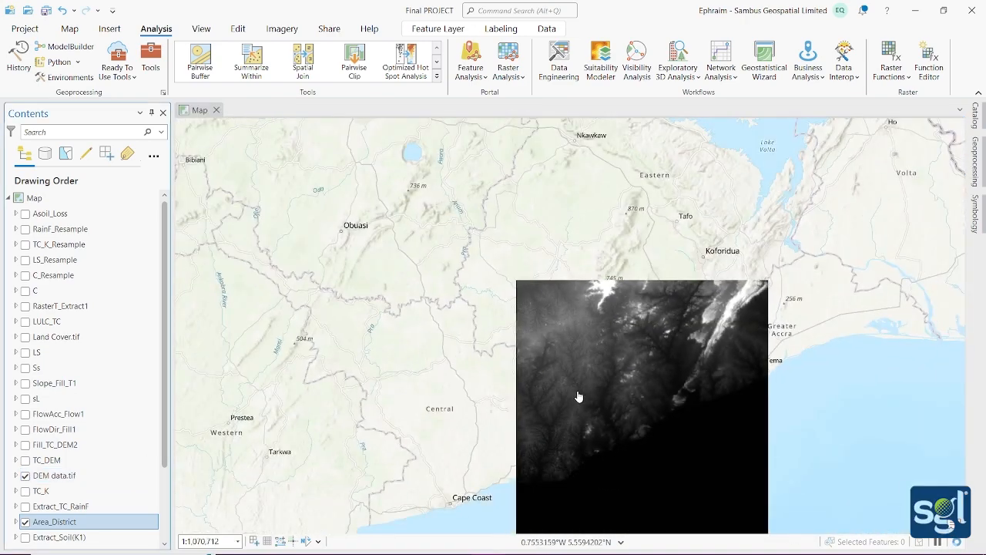
{"action": "left_click_drag", "start_coordinate": [577, 396], "coordinate": [540, 374]}
{"action": "scroll", "coordinate": [540, 374], "scroll_direction": "up", "scroll_amount": 2}
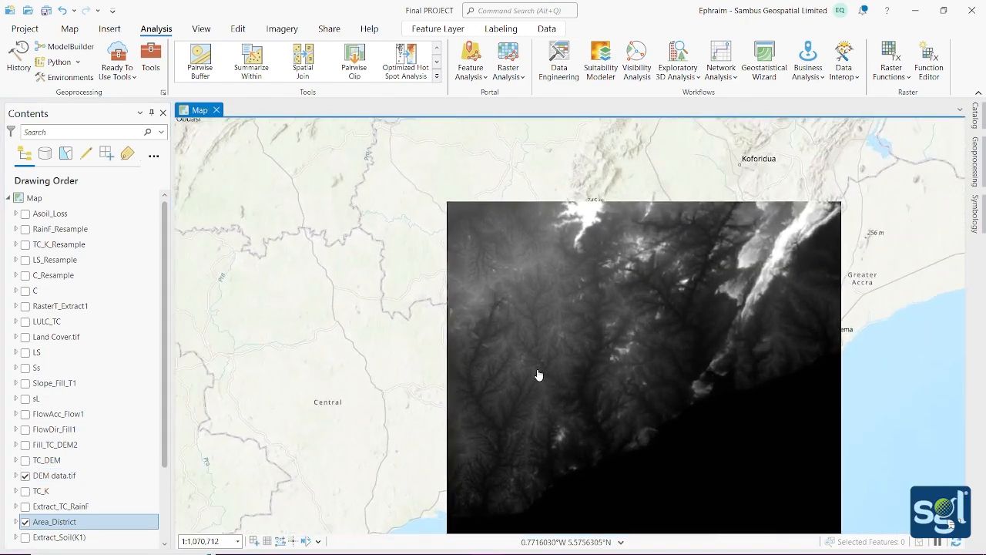
{"action": "scroll", "coordinate": [538, 375], "scroll_direction": "down", "scroll_amount": 3}
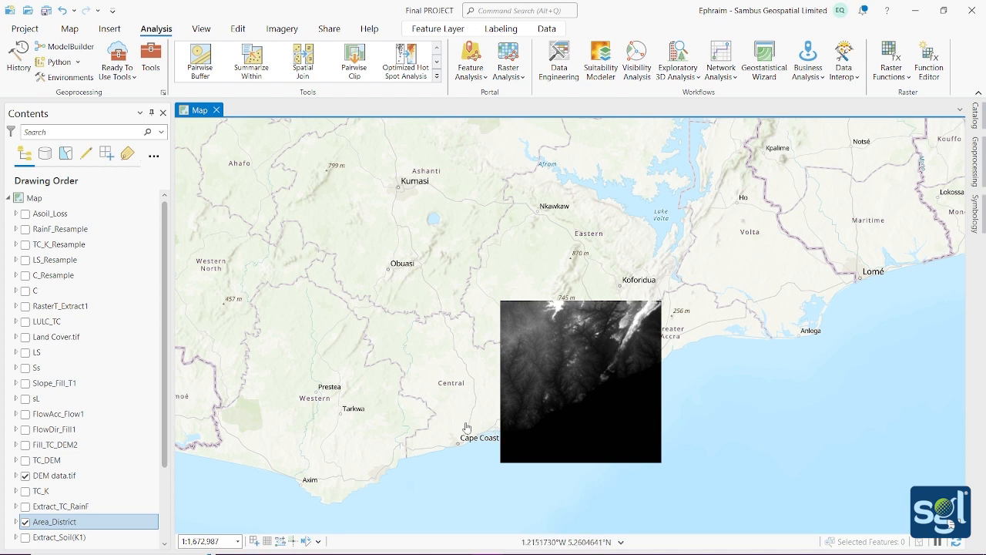
{"action": "scroll", "coordinate": [96, 449], "scroll_direction": "down", "scroll_amount": 1}
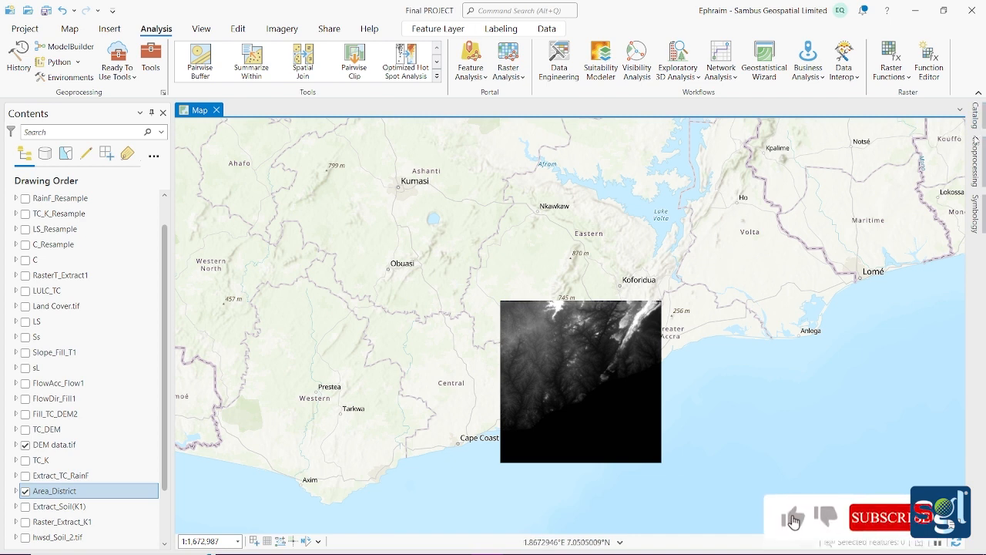
Step: Search the geoprocessing tools for "extract by" and open the Extract by Mask tool
{"action": "left_click", "coordinate": [977, 155]}
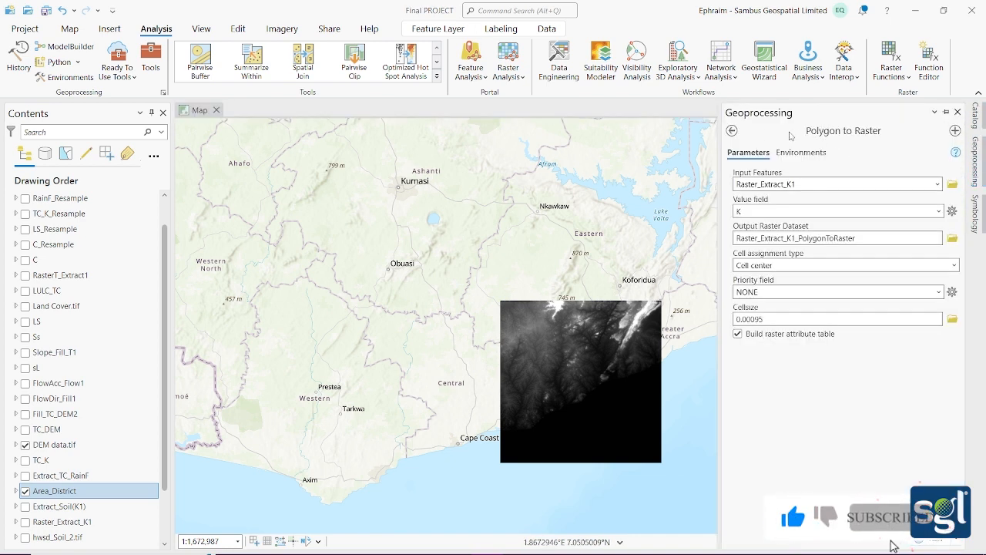
{"action": "left_click", "coordinate": [732, 130]}
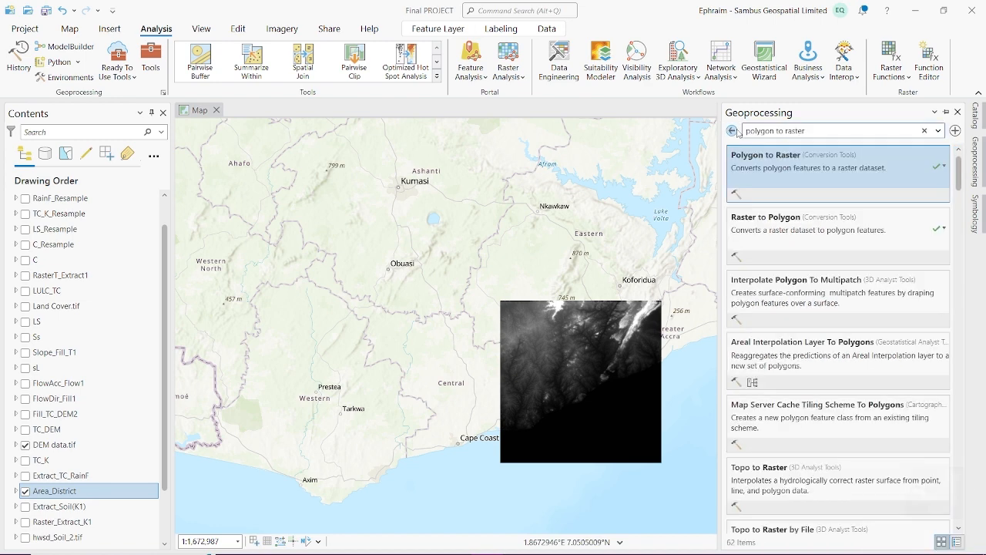
{"action": "left_click", "coordinate": [925, 131]}
{"action": "type", "text": "extract by"}
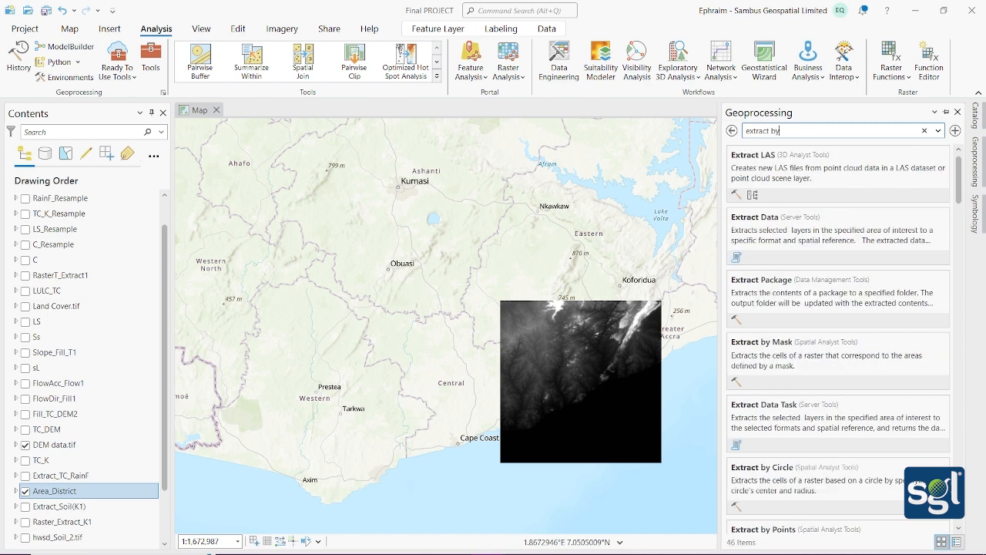
{"action": "left_click", "coordinate": [854, 174]}
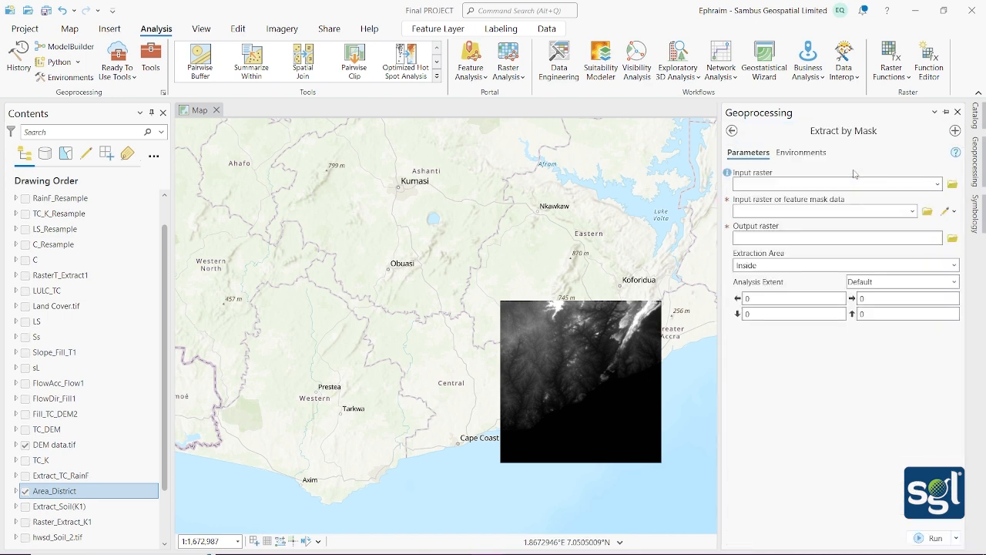
Step: Set DEM data.tif as the Extract by Mask input raster and Area_District as the mask data
{"action": "left_click", "coordinate": [938, 185]}
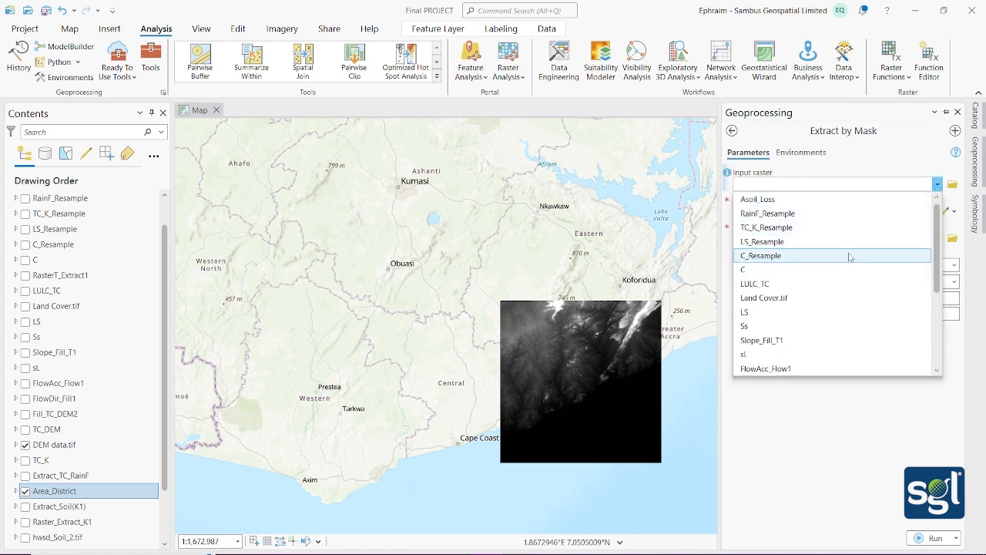
{"action": "scroll", "coordinate": [848, 262], "scroll_direction": "down", "scroll_amount": 3}
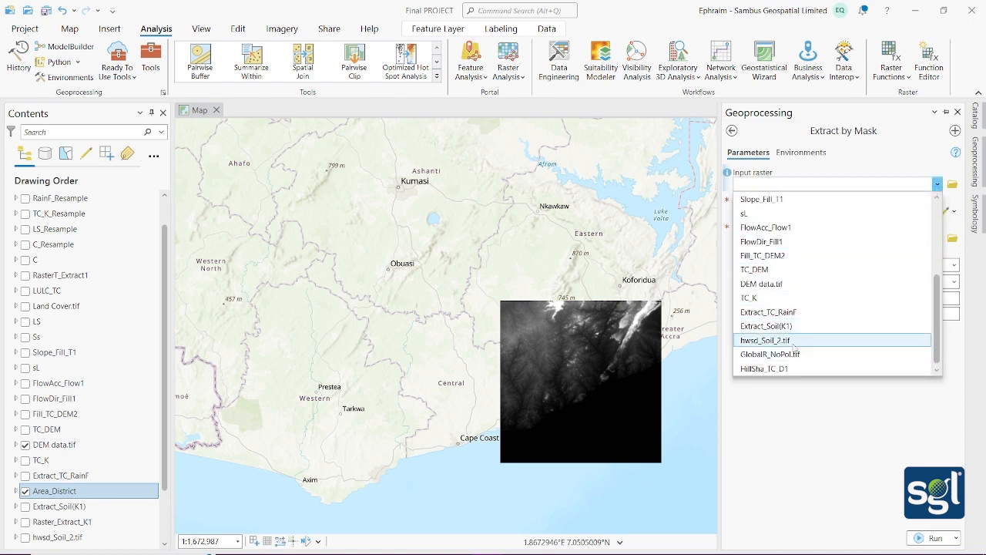
{"action": "left_click", "coordinate": [770, 284]}
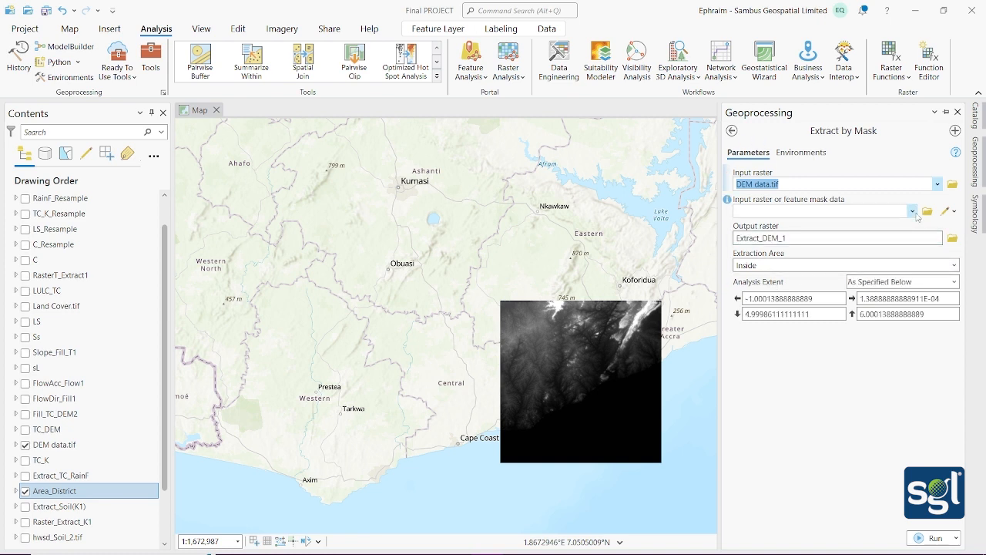
{"action": "left_click", "coordinate": [912, 211]}
{"action": "scroll", "coordinate": [865, 271], "scroll_direction": "down", "scroll_amount": 5}
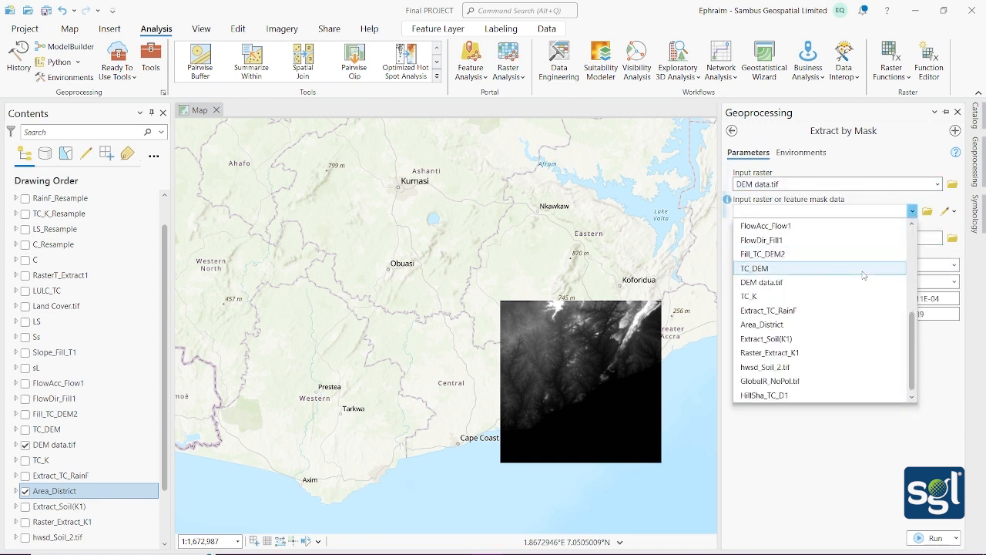
{"action": "left_click", "coordinate": [834, 328]}
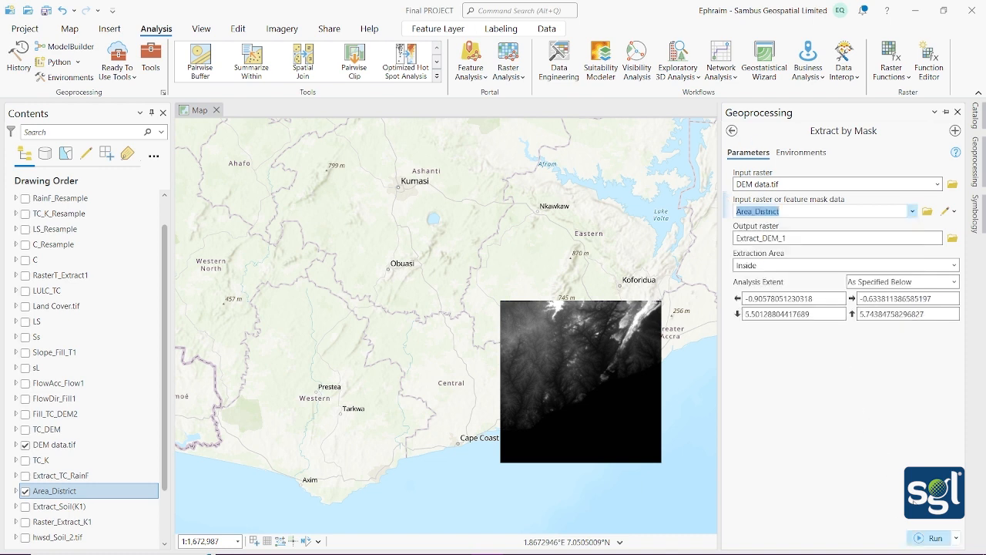
{"action": "left_click", "coordinate": [957, 112]}
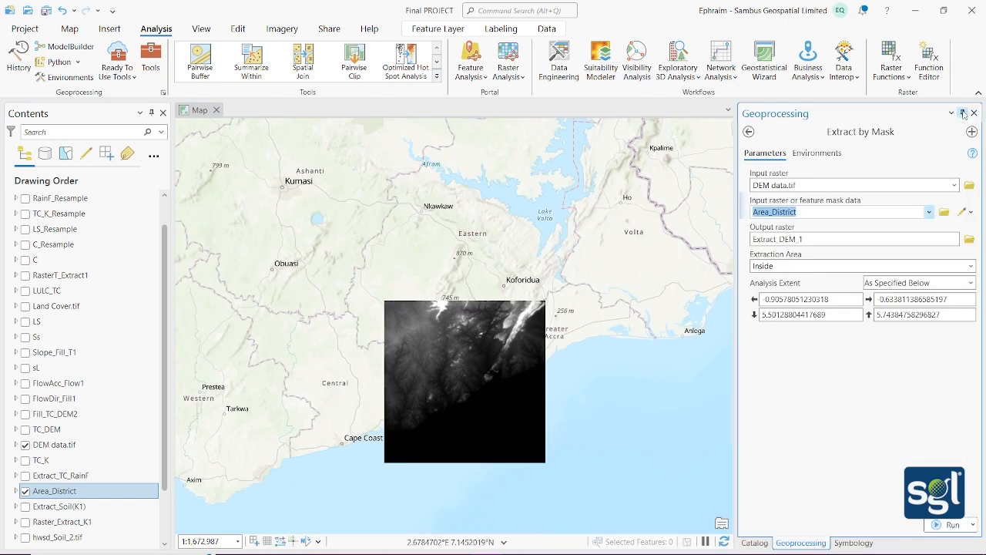
{"action": "left_click", "coordinate": [963, 113]}
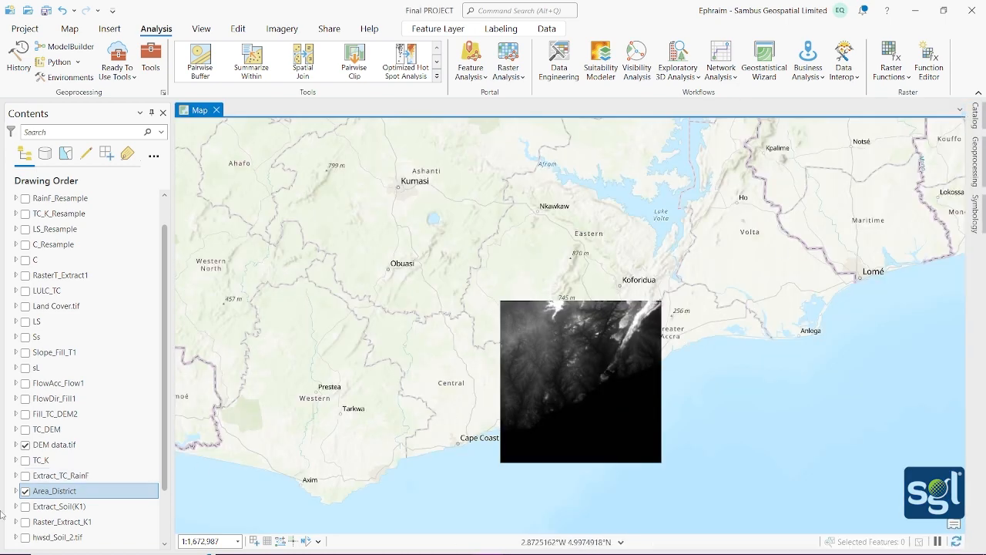
Step: Show TC_DEM instead of DEM data.tif, place Area_District above it in the drawing order, and zoom to the TC_DEM layer
{"action": "left_click", "coordinate": [26, 445]}
{"action": "left_click", "coordinate": [25, 429]}
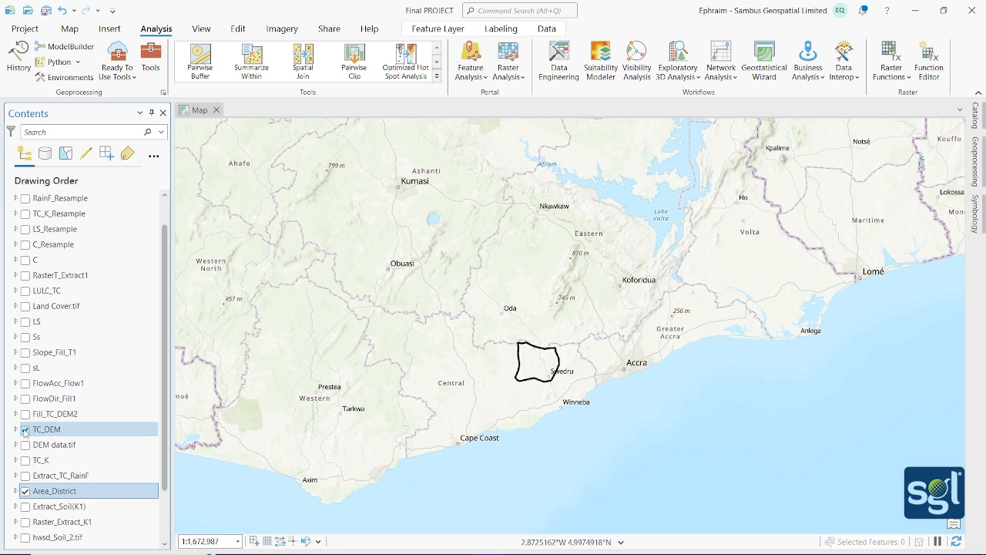
{"action": "left_click_drag", "start_coordinate": [44, 495], "coordinate": [50, 422]}
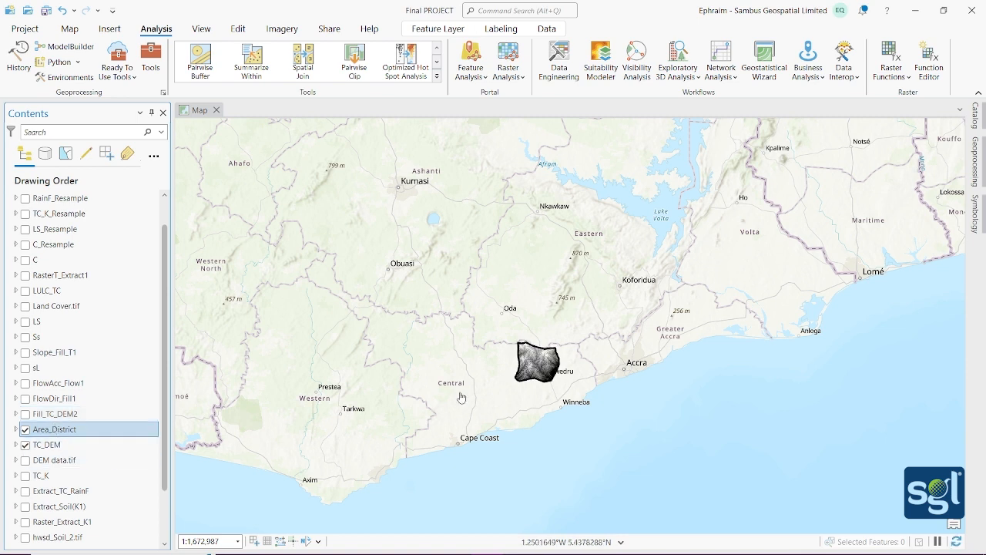
{"action": "right_click", "coordinate": [44, 445]}
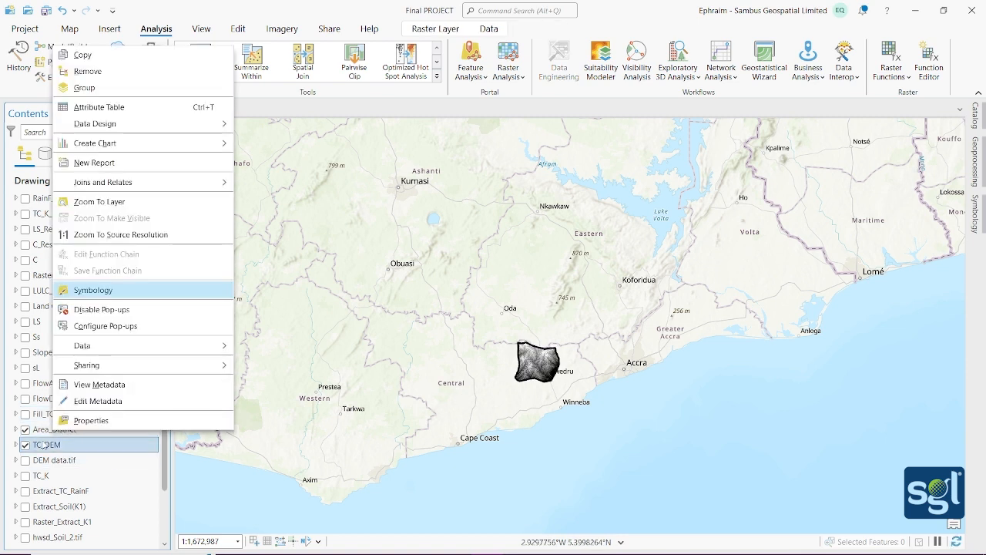
{"action": "left_click", "coordinate": [117, 205]}
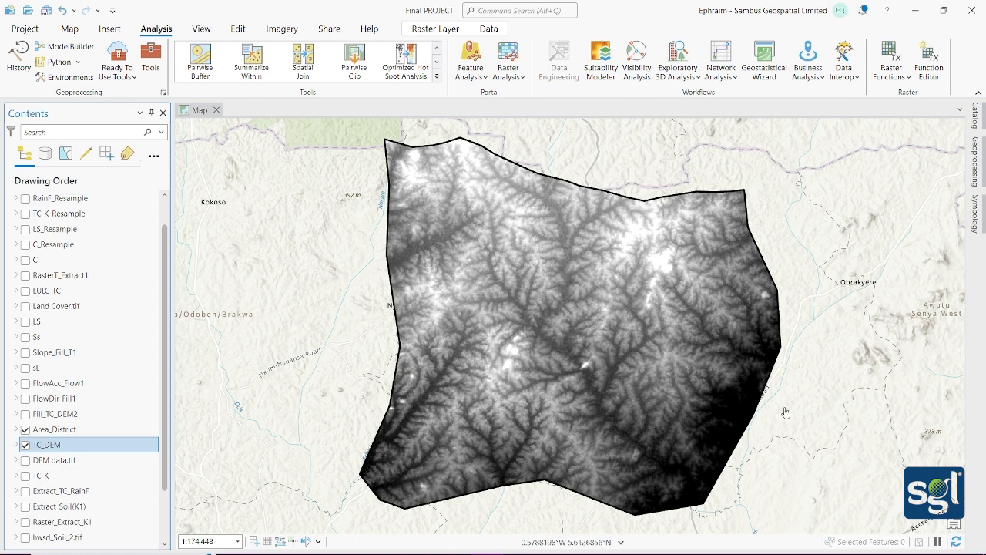
Step: Search the geoprocessing tools for "fill sink" and open the Fill tool
{"action": "left_click", "coordinate": [982, 147]}
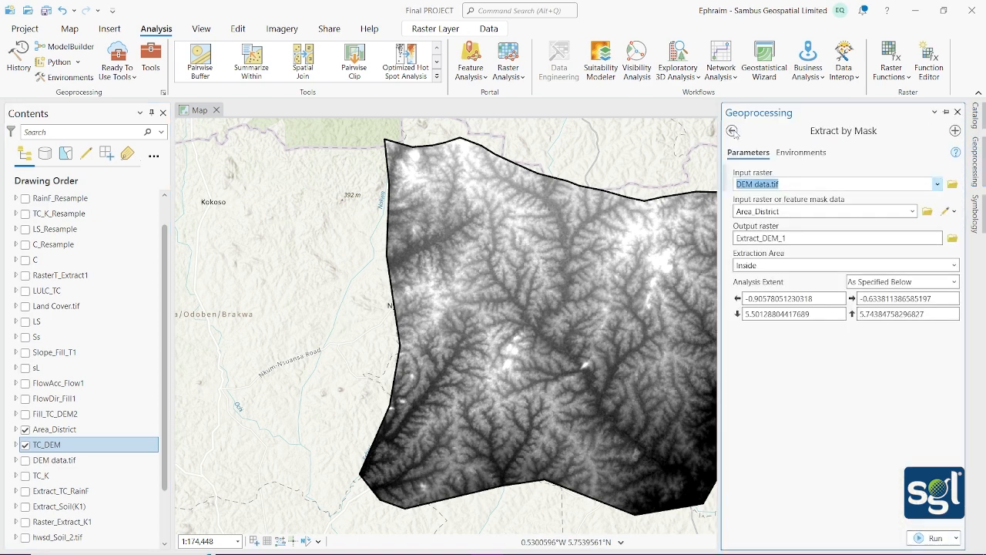
{"action": "left_click", "coordinate": [732, 131]}
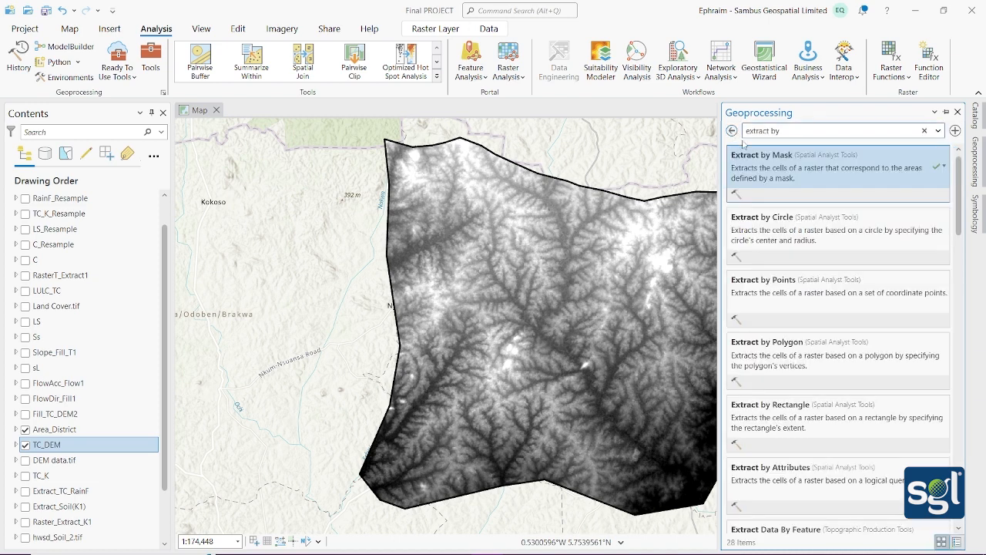
{"action": "left_click", "coordinate": [924, 131]}
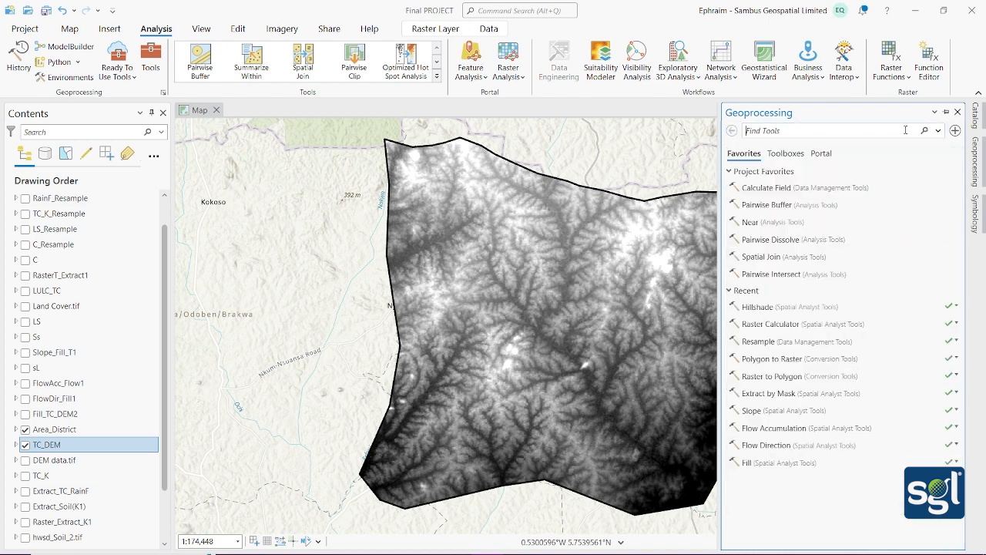
{"action": "type", "text": "fill sink"}
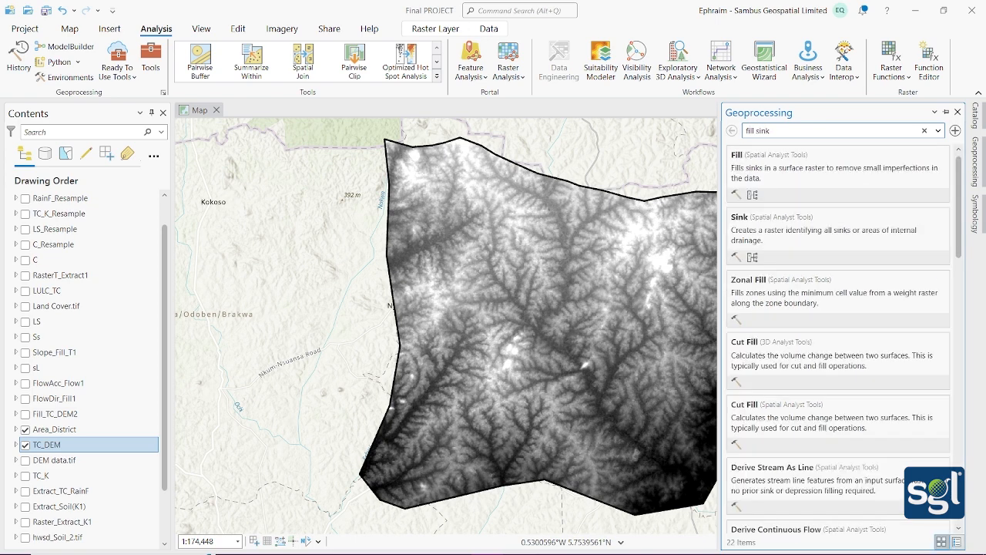
{"action": "left_click", "coordinate": [855, 184]}
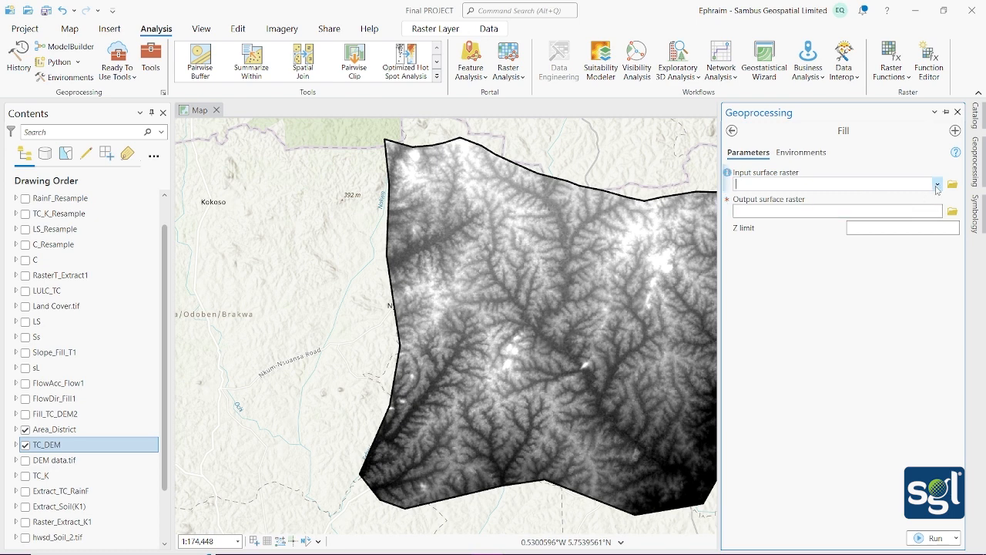
Step: Set TC_DEM as the input surface raster of the Fill tool
{"action": "left_click", "coordinate": [938, 186]}
{"action": "scroll", "coordinate": [869, 246], "scroll_direction": "down", "scroll_amount": 3}
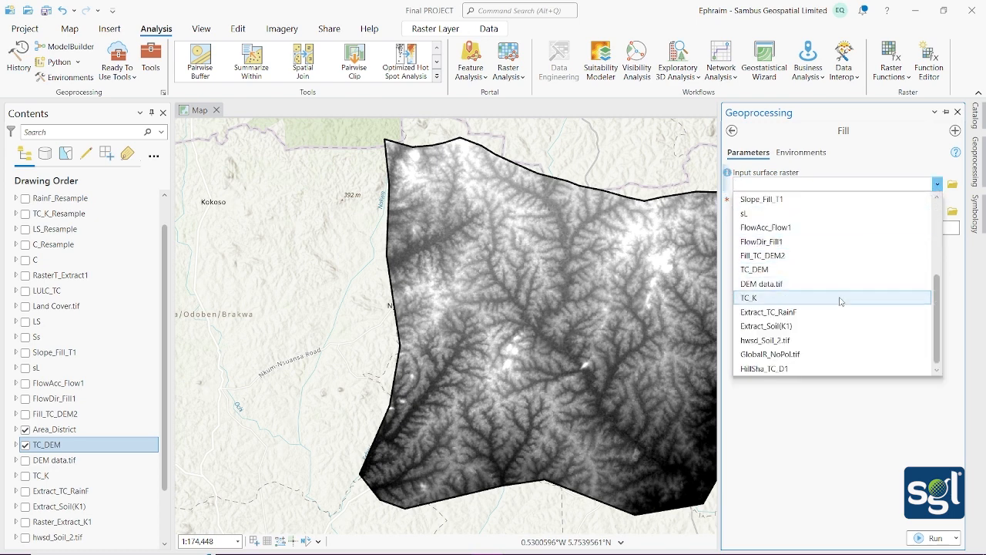
{"action": "left_click", "coordinate": [809, 269]}
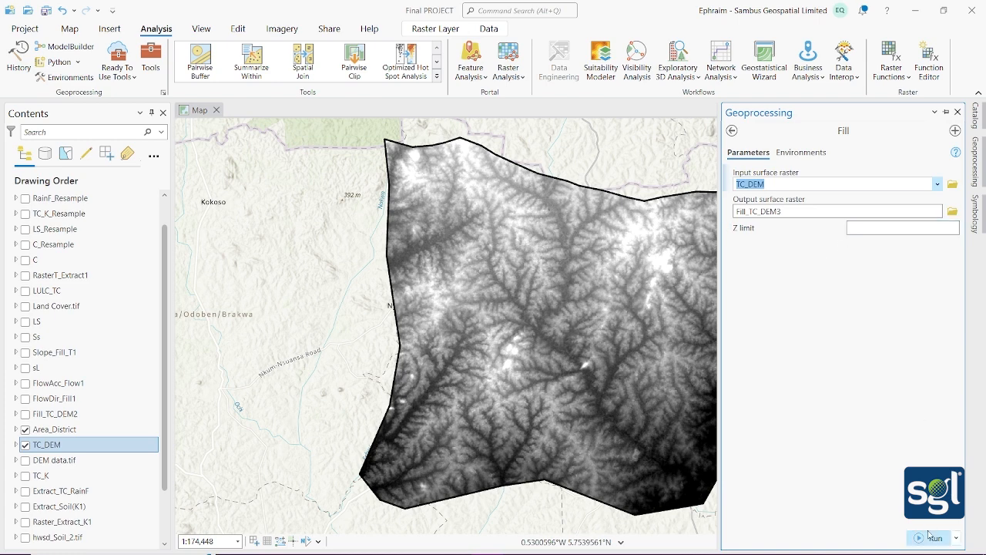
{"action": "left_click", "coordinate": [947, 112]}
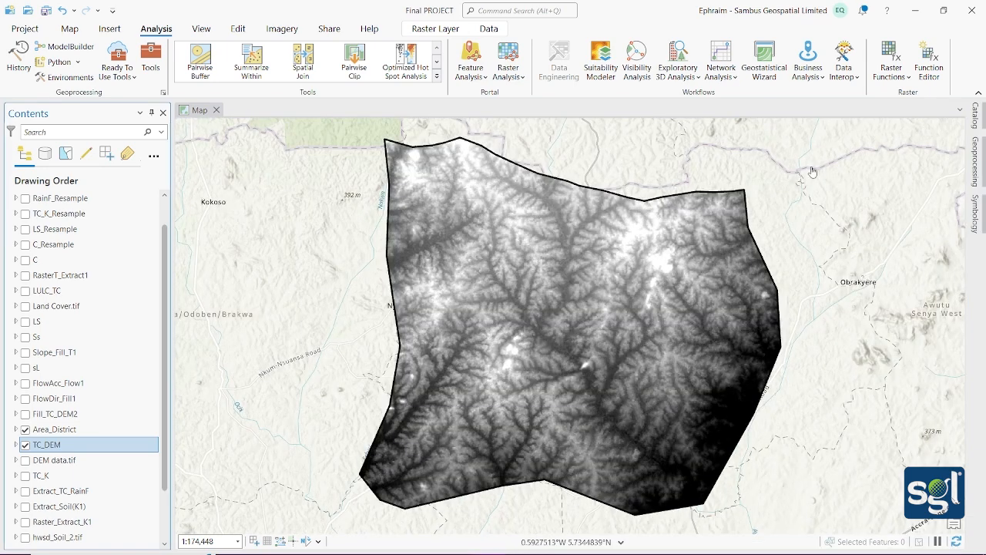
Step: Display the filled raster Fill_TC_DEM2 on the map in place of TC_DEM
{"action": "left_click", "coordinate": [26, 415]}
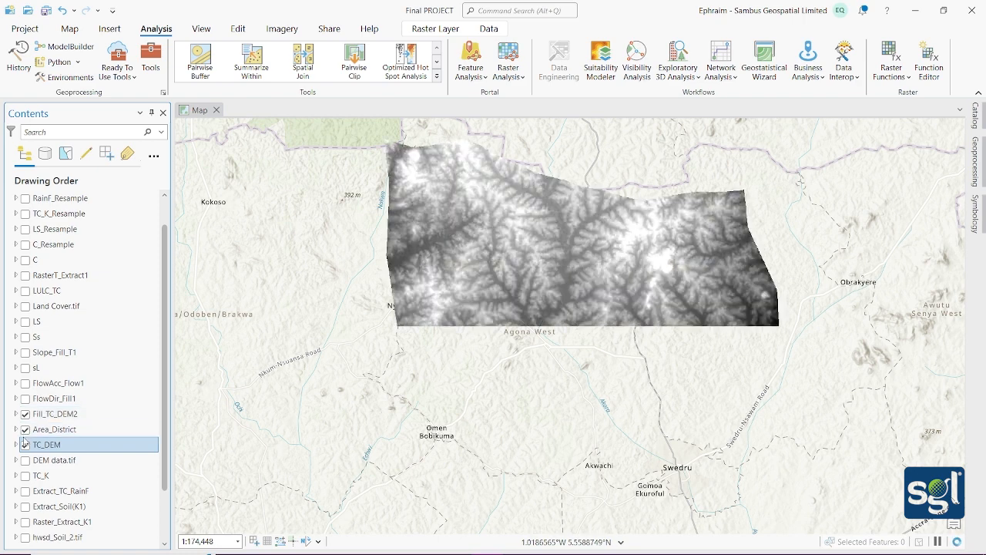
{"action": "left_click", "coordinate": [25, 444]}
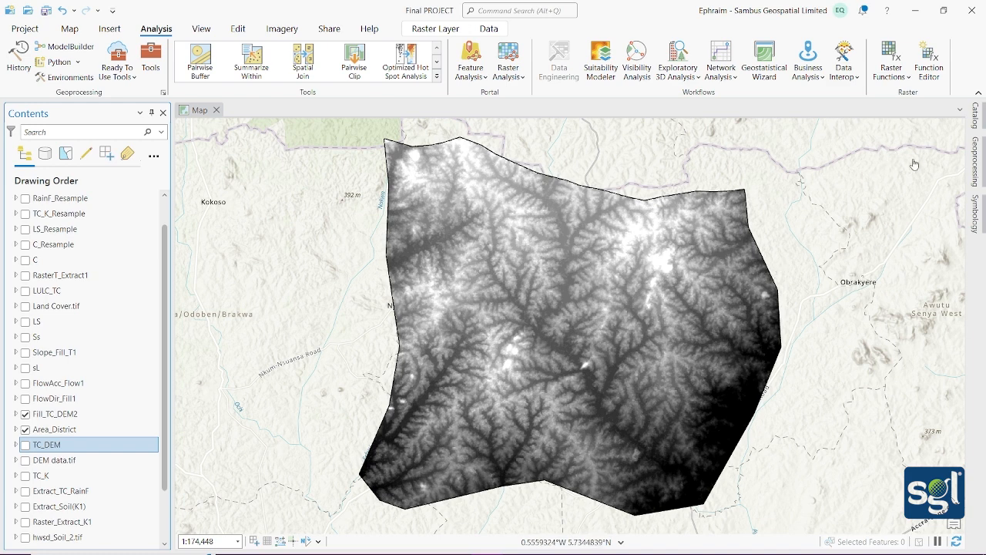
Step: Search the geoprocessing tools for "flow direction" and open the Spatial Analyst Flow Direction tool
{"action": "left_click", "coordinate": [983, 171]}
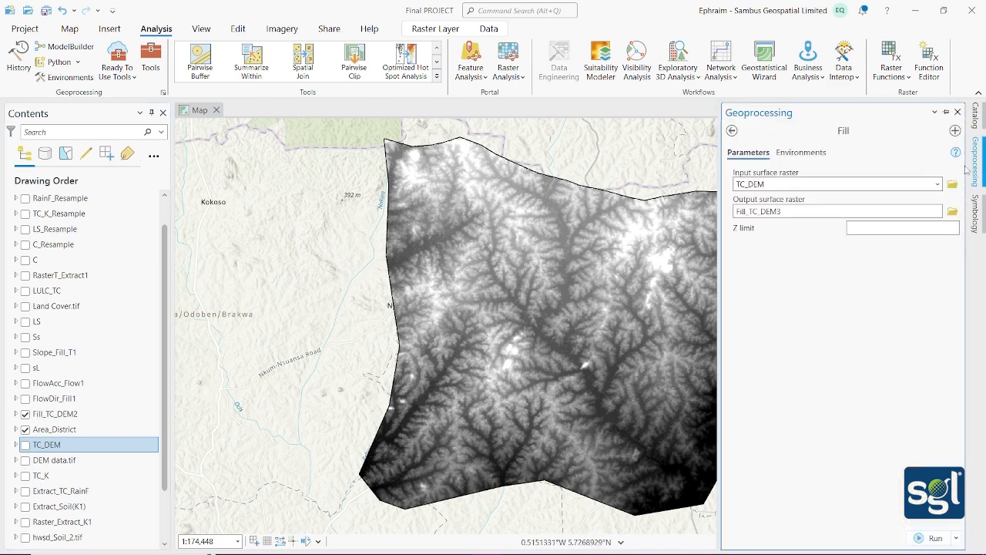
{"action": "left_click", "coordinate": [733, 131]}
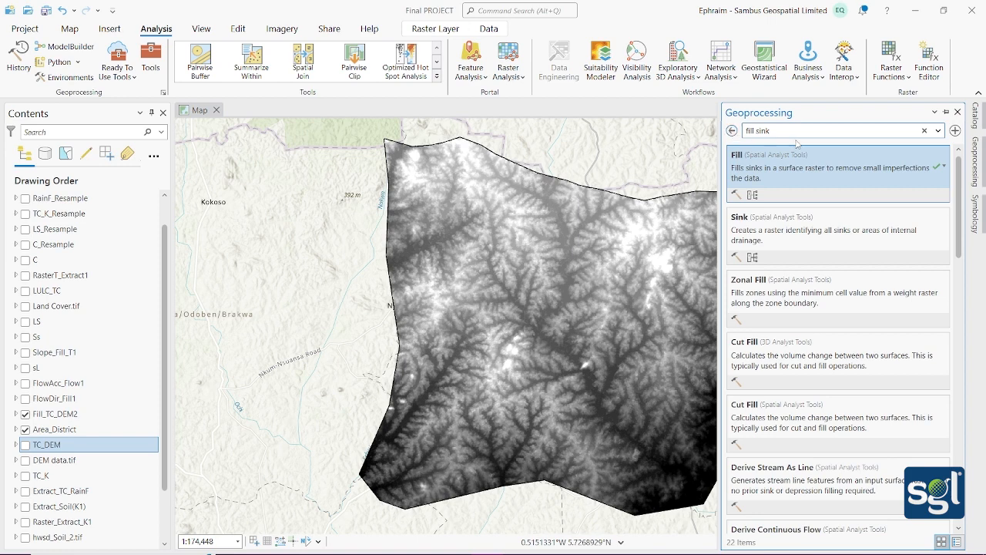
{"action": "left_click", "coordinate": [924, 131]}
{"action": "type", "text": "flow dir"}
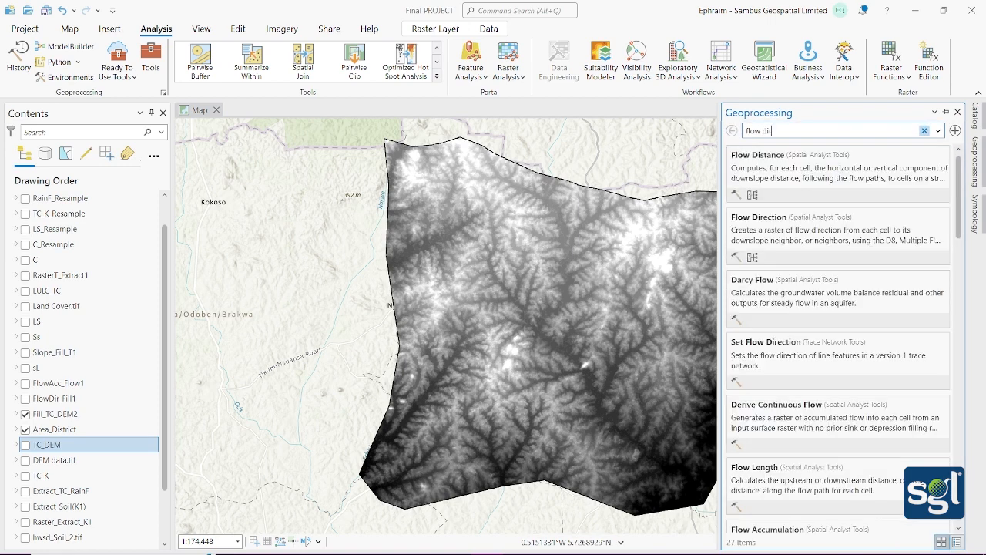
{"action": "type", "text": "ection"}
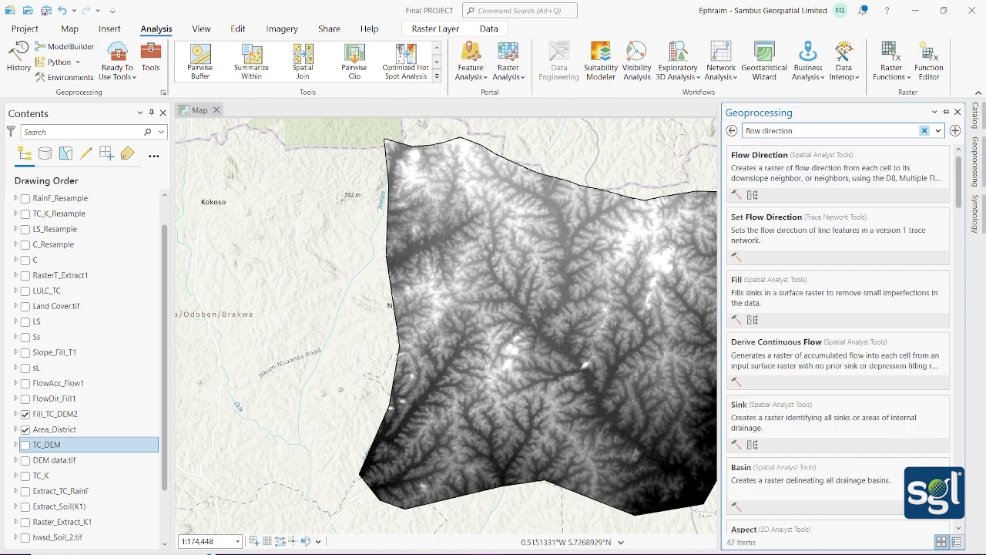
{"action": "left_click", "coordinate": [914, 176]}
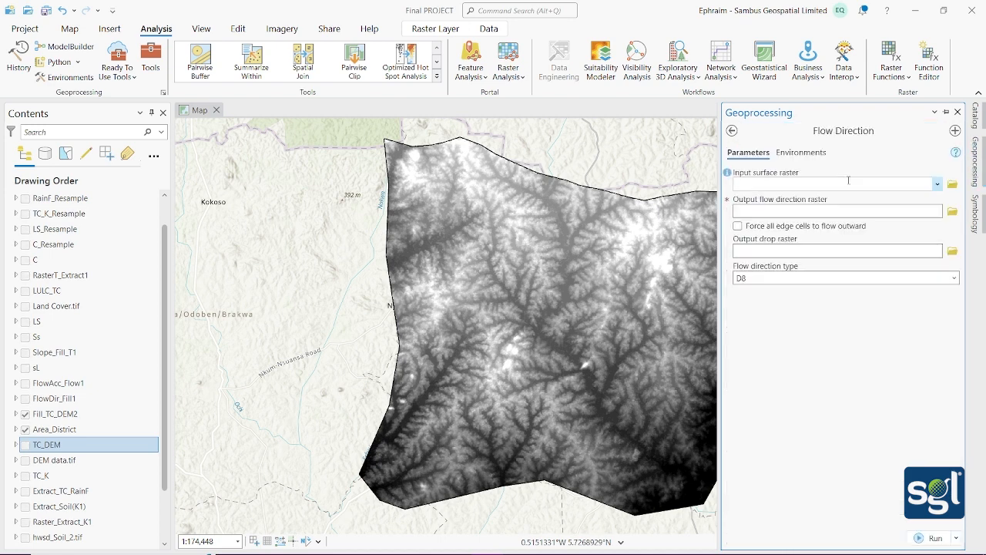
Step: Set Fill_TC_DEM2 as the input surface raster of the Flow Direction tool
{"action": "left_click", "coordinate": [836, 185]}
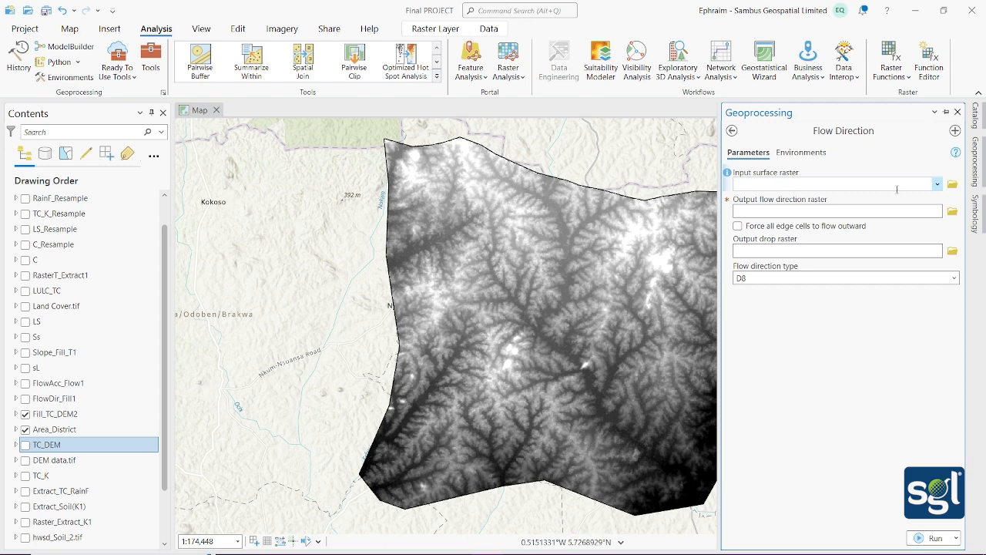
{"action": "left_click", "coordinate": [937, 184]}
{"action": "scroll", "coordinate": [848, 255], "scroll_direction": "down", "scroll_amount": 3}
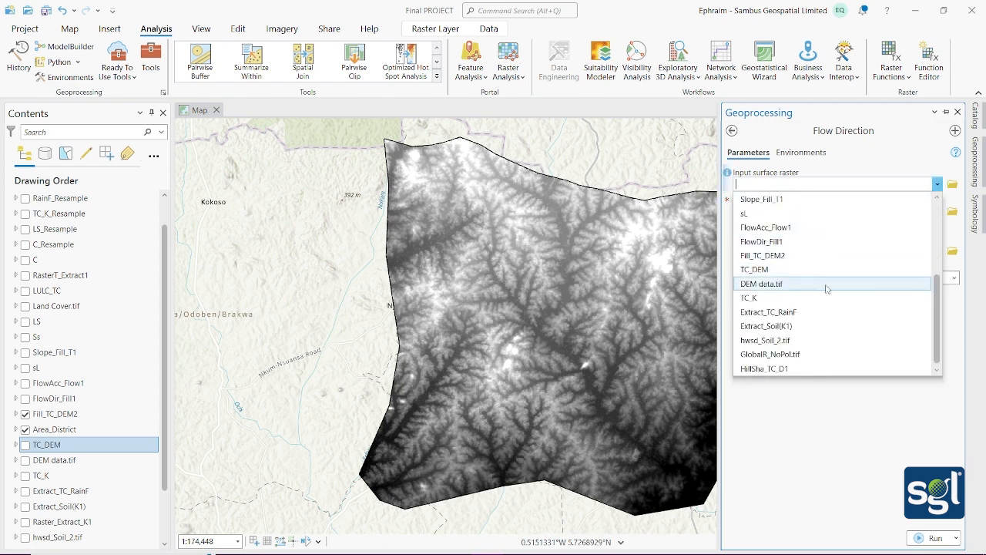
{"action": "left_click", "coordinate": [791, 255]}
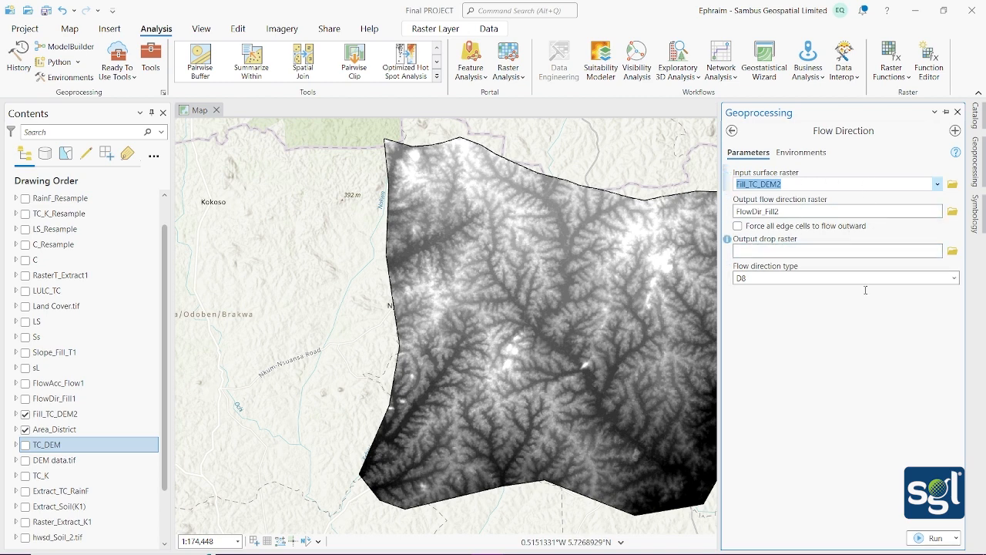
Step: Hide Fill_TC_DEM2 and display the flow direction raster FlowDir_Fill1 on the map
{"action": "left_click", "coordinate": [947, 112]}
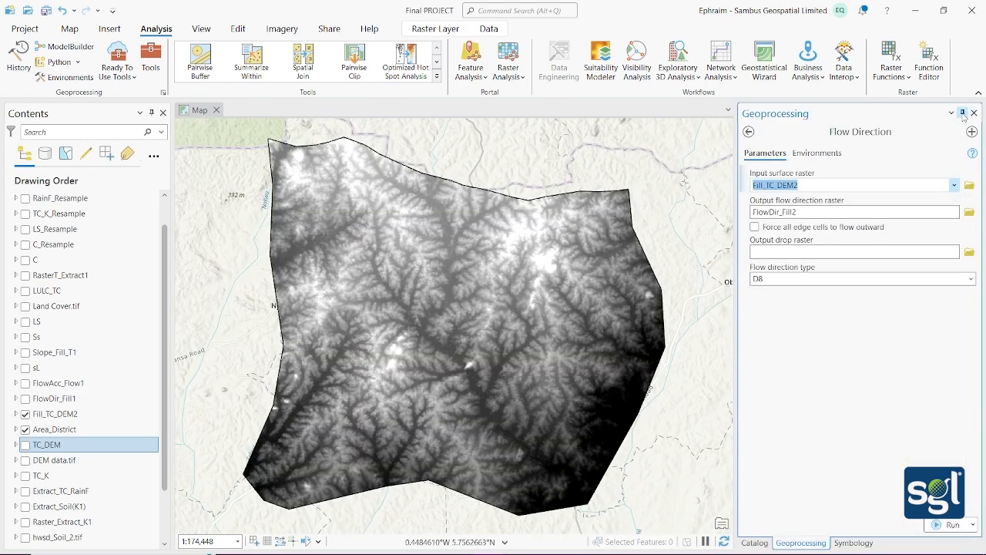
{"action": "left_click", "coordinate": [963, 112]}
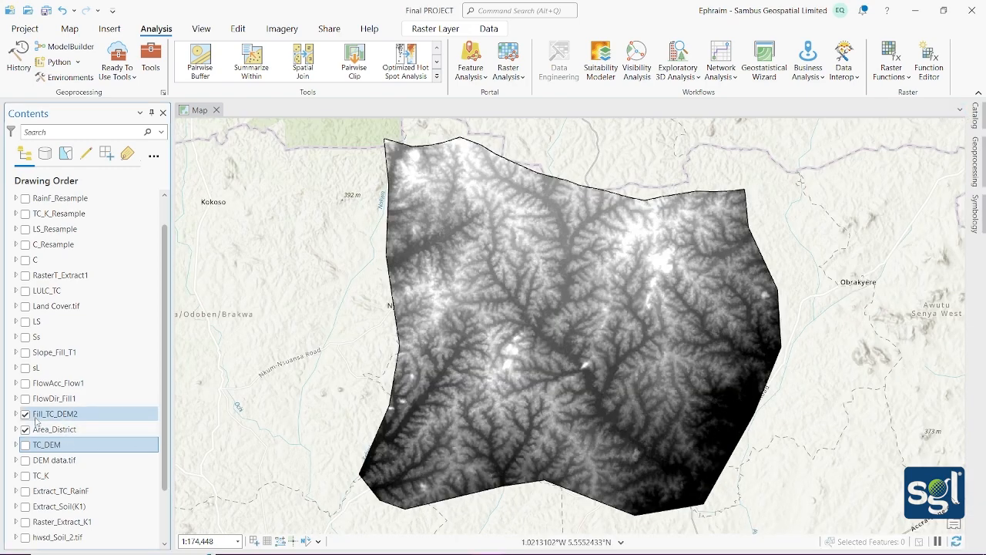
{"action": "left_click", "coordinate": [26, 415]}
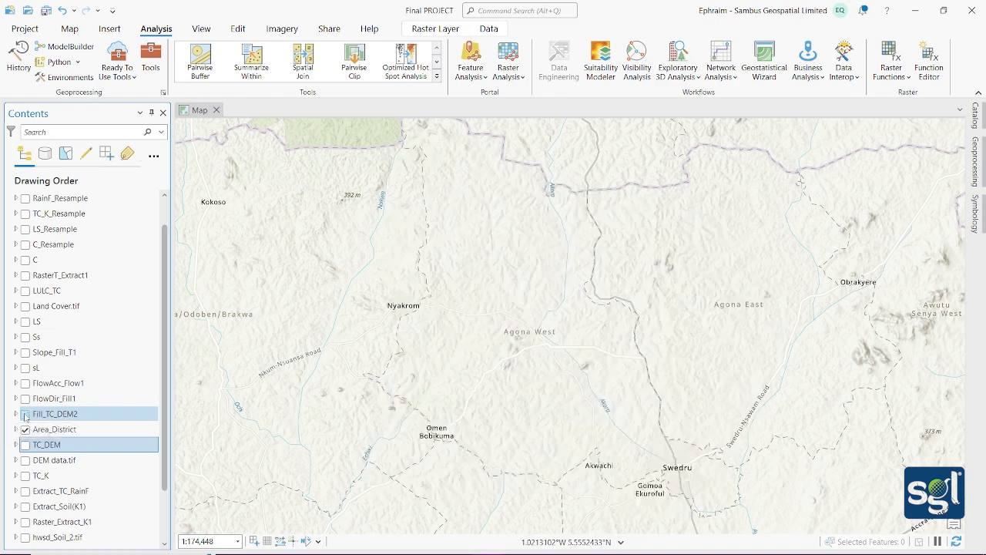
{"action": "left_click", "coordinate": [25, 398]}
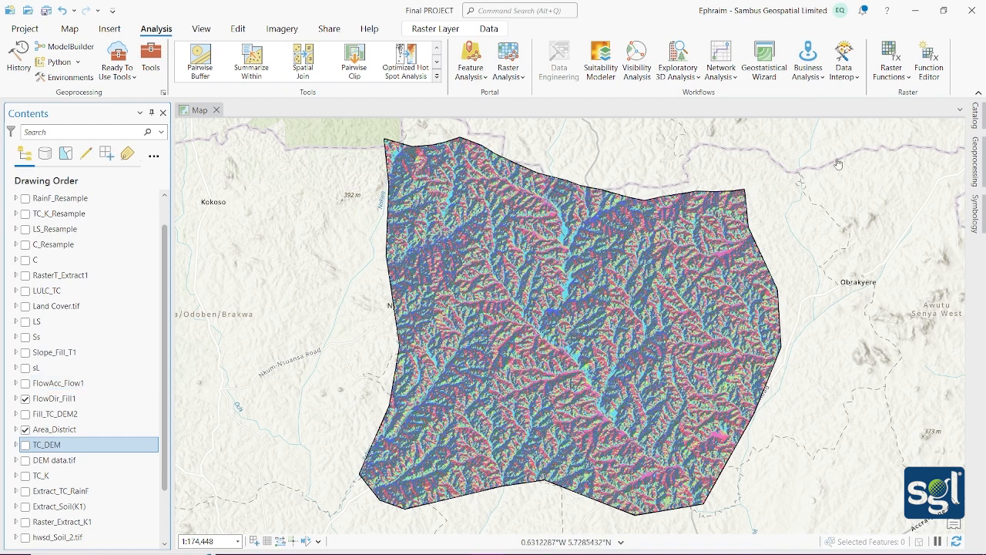
Step: Search the geoprocessing tools for "flow accum" and open the Flow Accumulation tool
{"action": "left_click", "coordinate": [974, 163]}
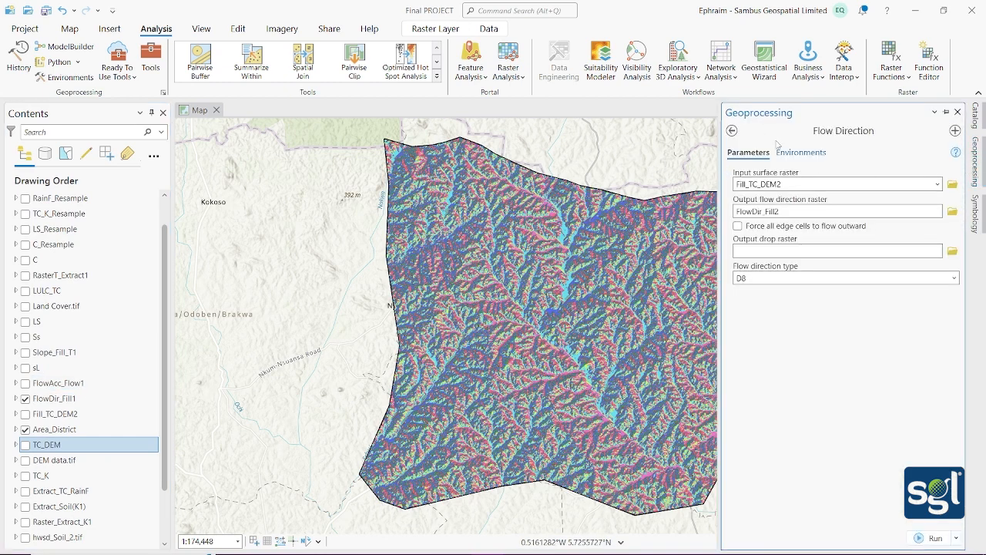
{"action": "left_click", "coordinate": [732, 131]}
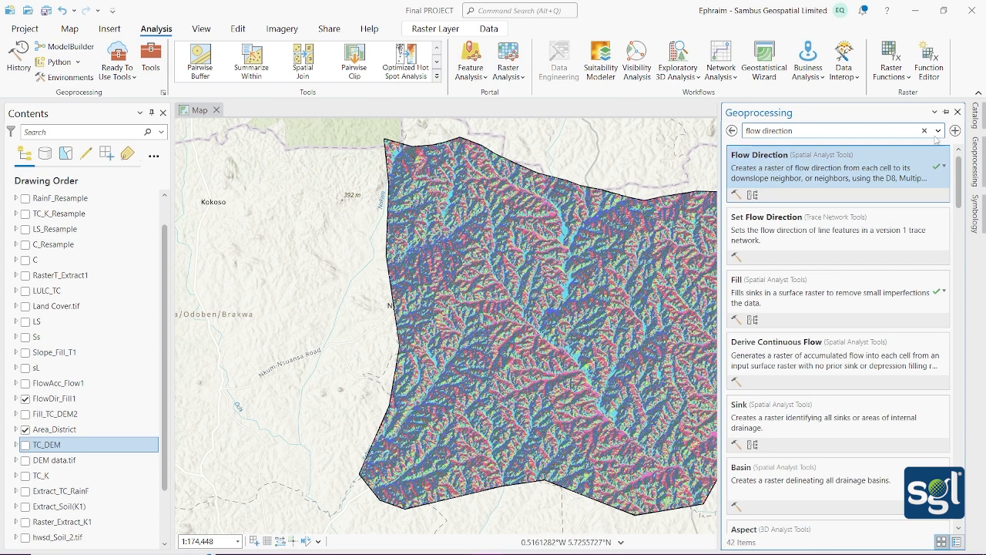
{"action": "left_click", "coordinate": [853, 127]}
{"action": "key", "text": "BackSpace"}
{"action": "key", "text": "BackSpace"}
{"action": "key", "text": "BackSpace"}
{"action": "key", "text": "BackSpace"}
{"action": "key", "text": "BackSpace"}
{"action": "key", "text": "BackSpace"}
{"action": "key", "text": "BackSpace"}
{"action": "key", "text": "BackSpace"}
{"action": "key", "text": "BackSpace"}
{"action": "type", "text": "accum"}
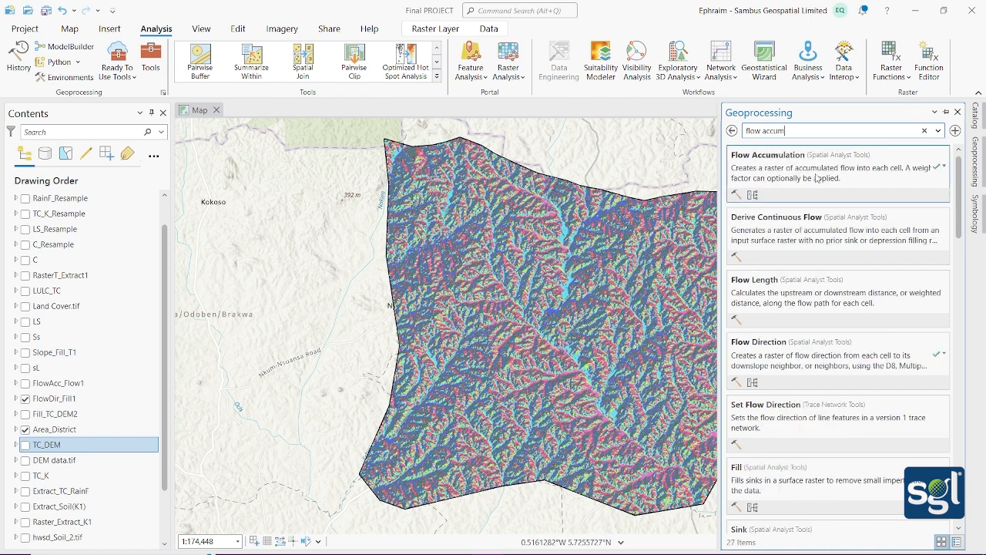
{"action": "left_click", "coordinate": [816, 177]}
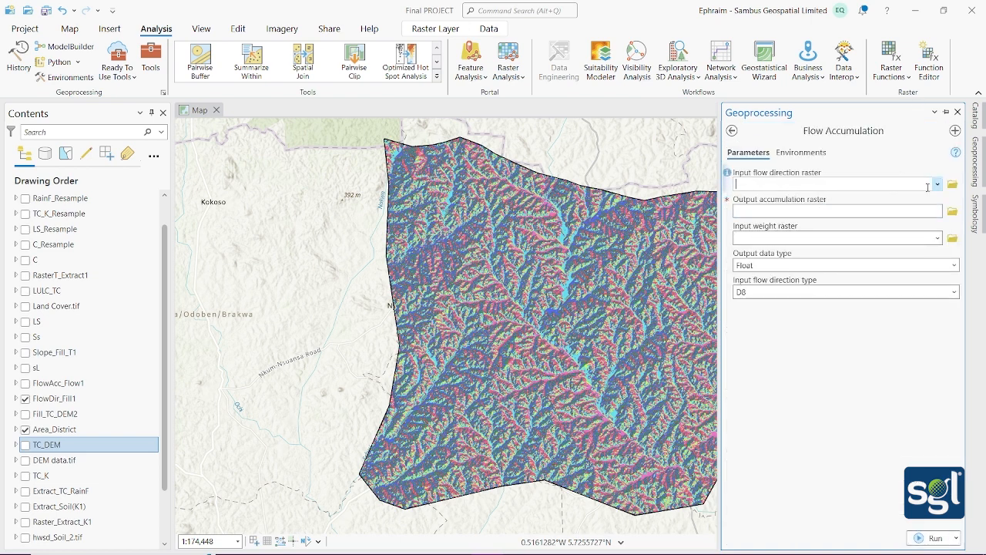
Step: Set FlowDir_Fill1 as the input flow direction raster of the Flow Accumulation tool
{"action": "left_click", "coordinate": [937, 186]}
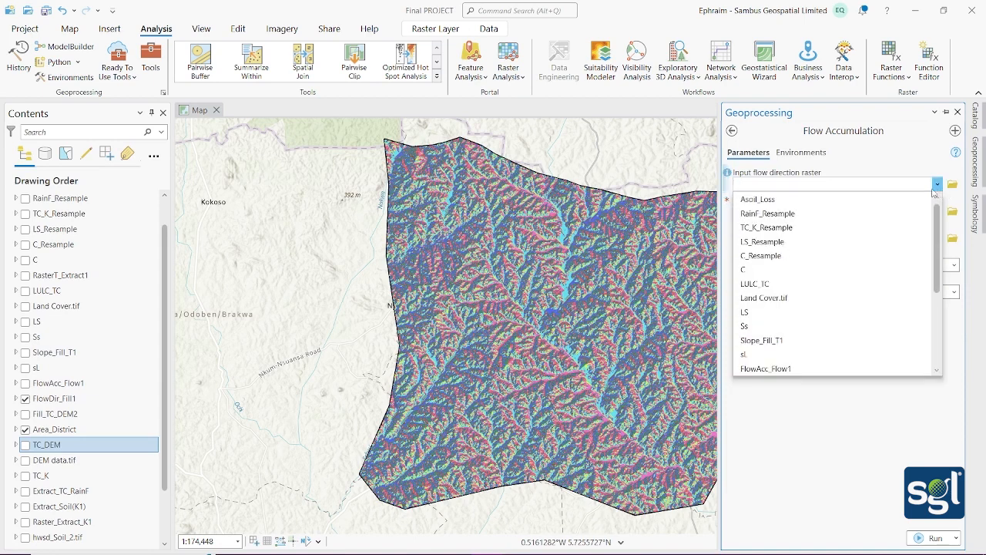
{"action": "scroll", "coordinate": [839, 309], "scroll_direction": "down", "scroll_amount": 3}
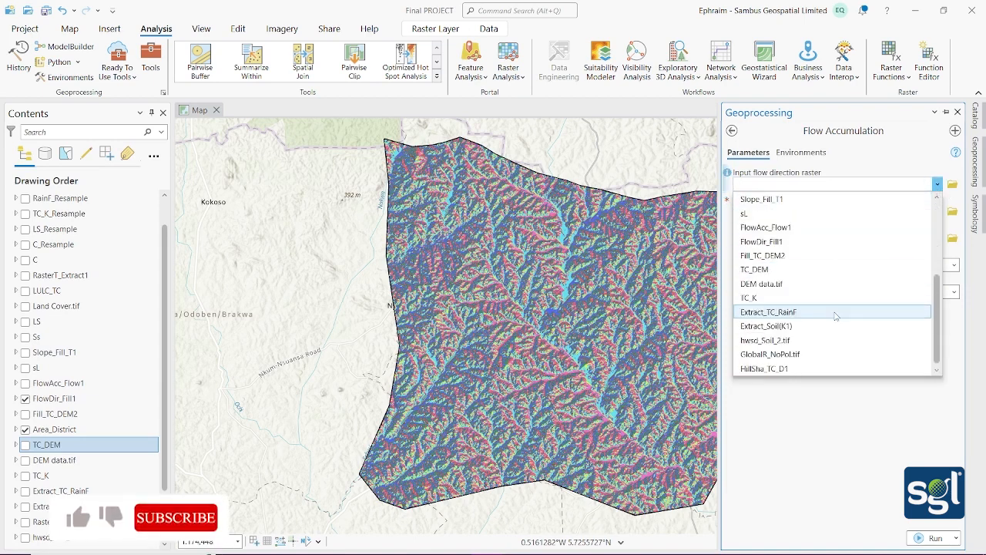
{"action": "left_click", "coordinate": [832, 242]}
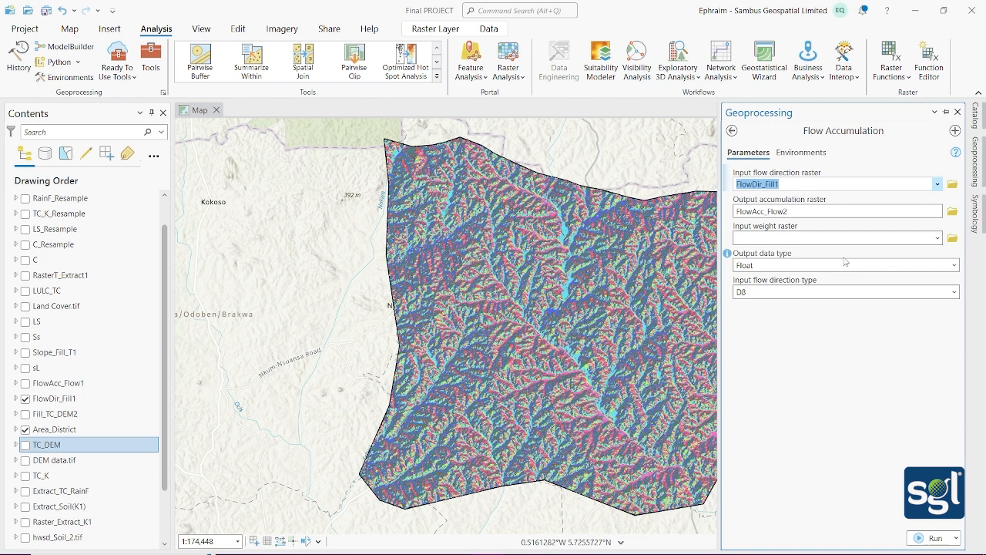
{"action": "left_click", "coordinate": [937, 238]}
{"action": "left_click", "coordinate": [940, 241]}
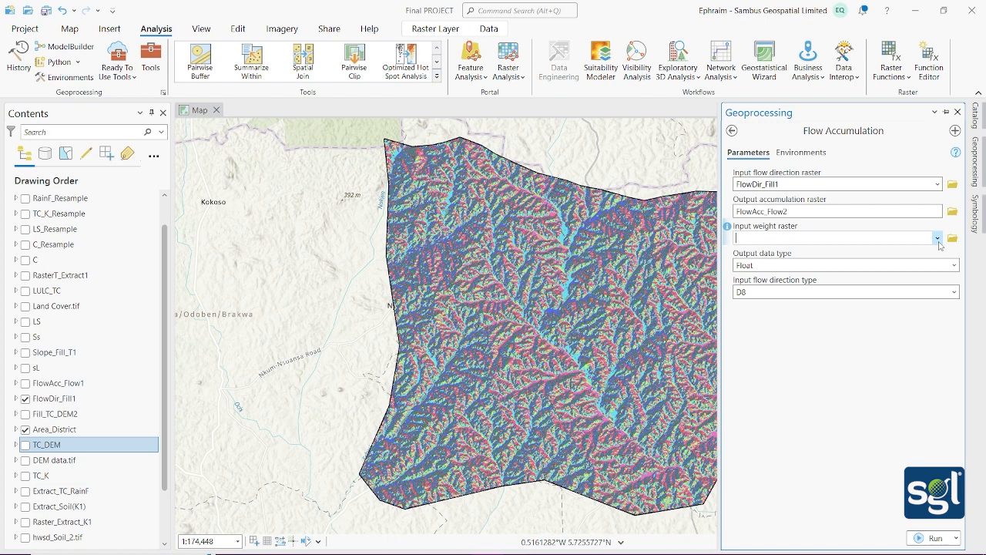
{"action": "left_click", "coordinate": [939, 242]}
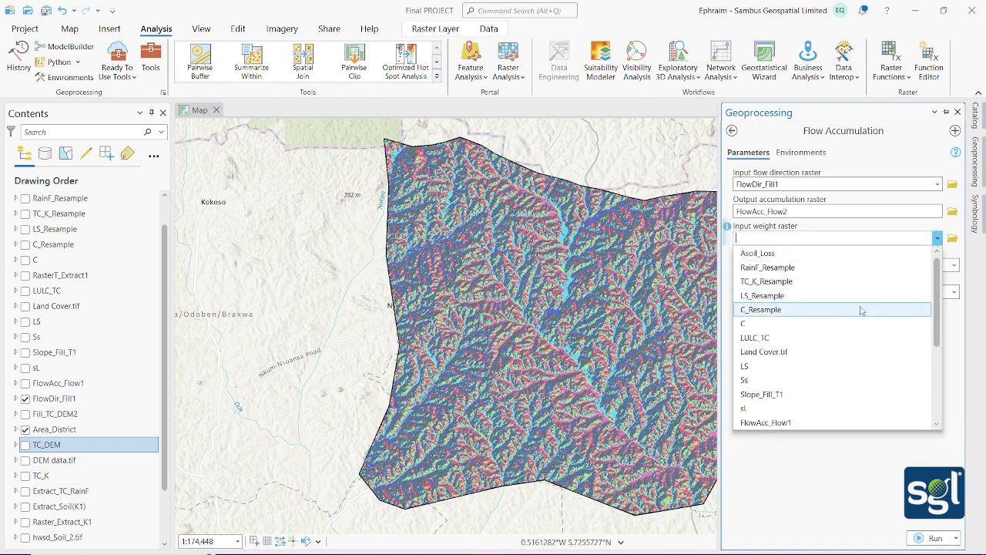
{"action": "scroll", "coordinate": [850, 322], "scroll_direction": "up", "scroll_amount": 4}
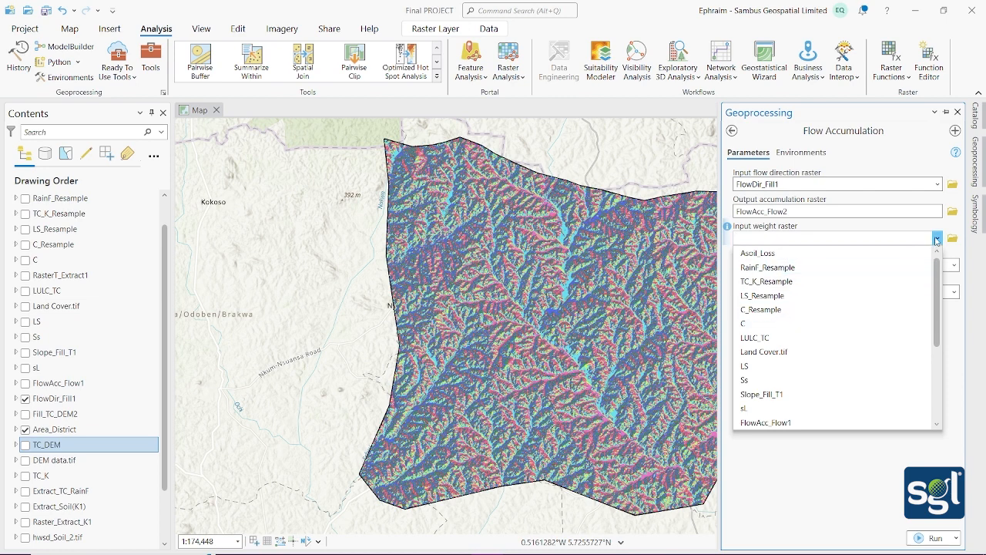
{"action": "left_click", "coordinate": [938, 241]}
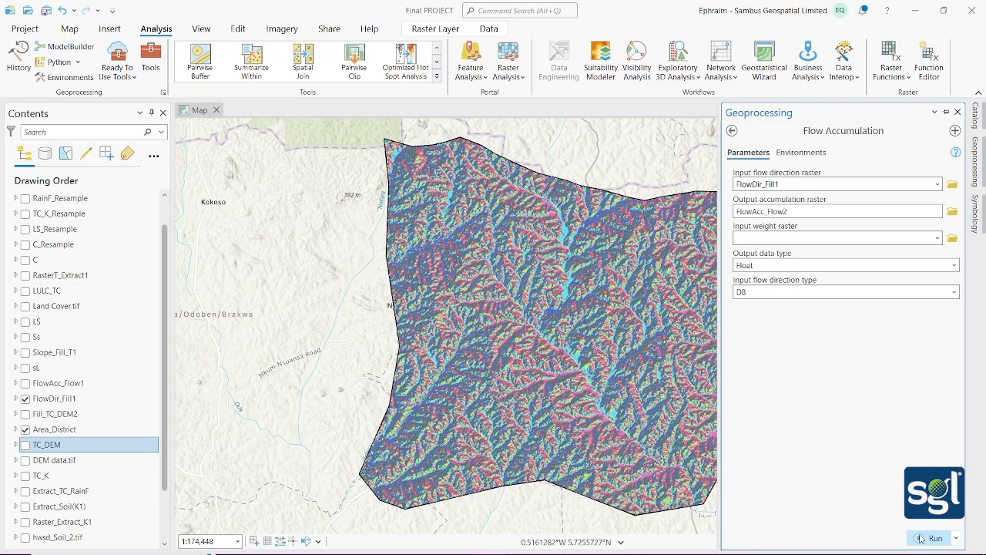
Step: Display the flow accumulation raster FlowAcc_Flow1 on the map in place of FlowDir_Fill1
{"action": "left_click", "coordinate": [946, 112]}
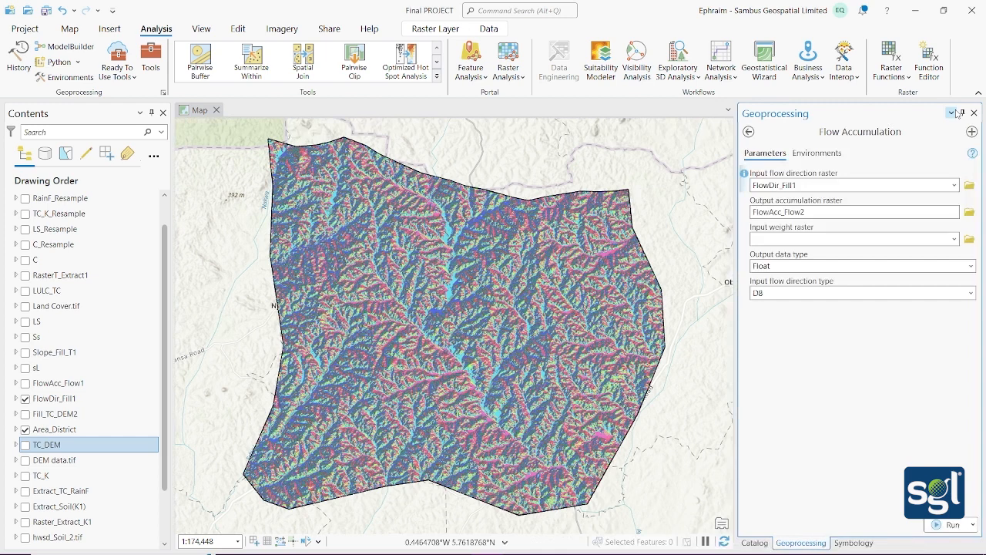
{"action": "left_click", "coordinate": [961, 112]}
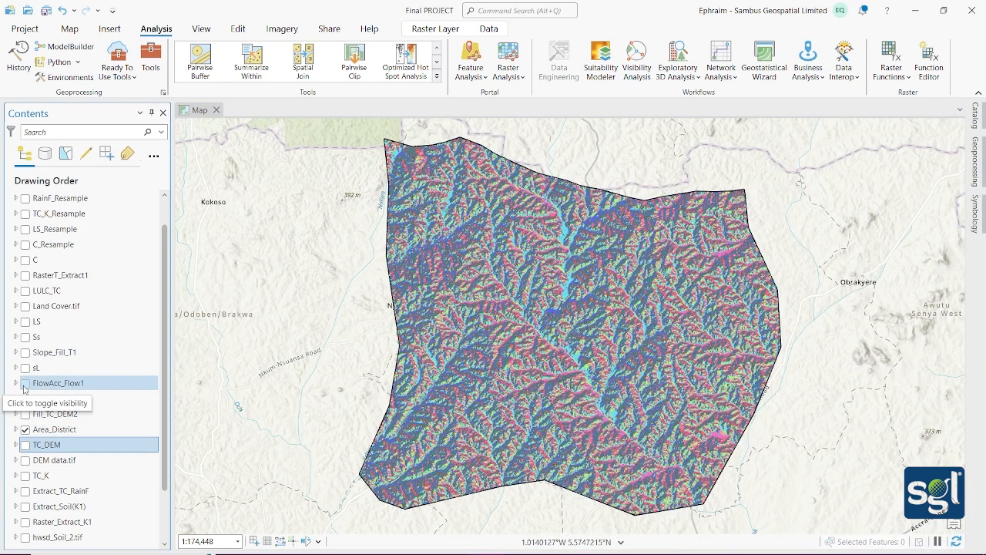
{"action": "left_click", "coordinate": [25, 384]}
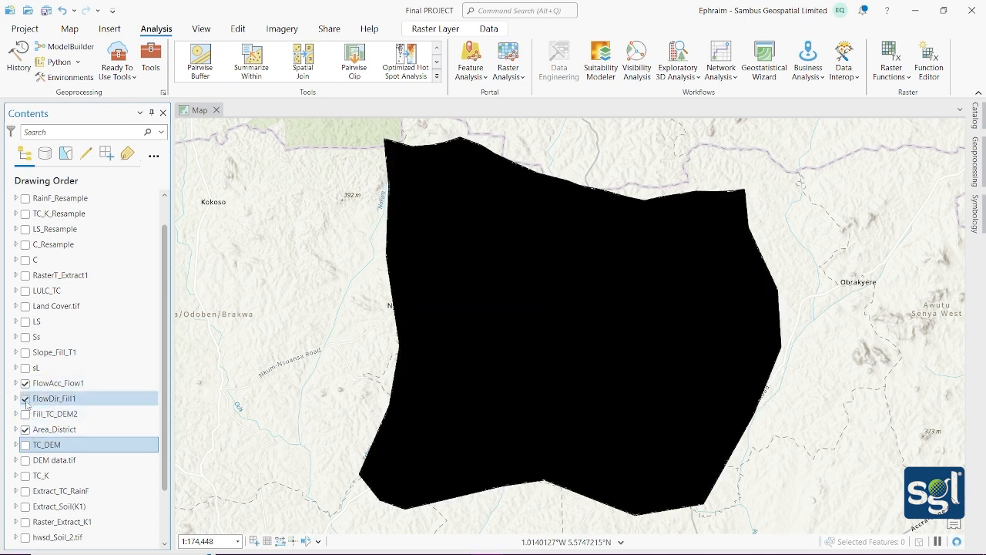
{"action": "left_click", "coordinate": [25, 399]}
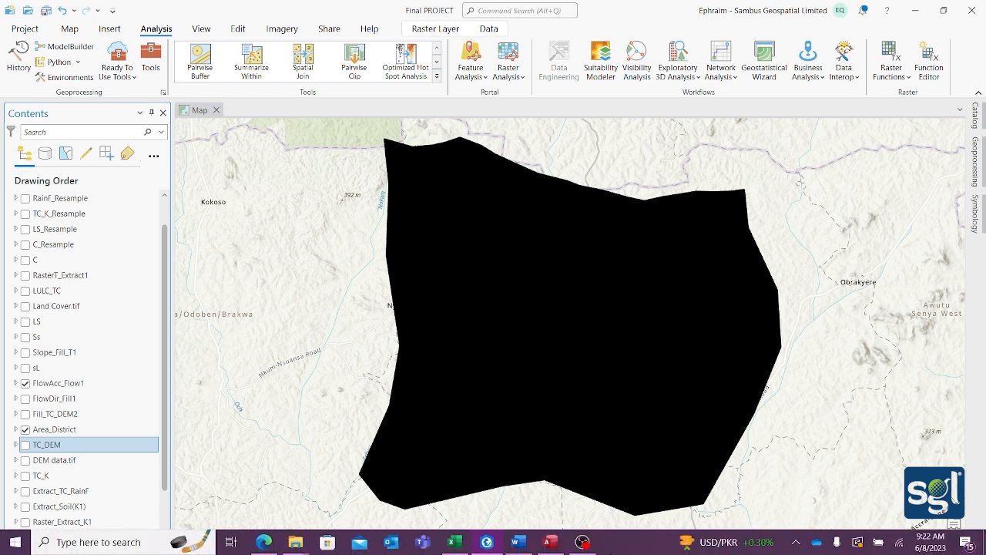
Step: Switch to the Word document, examine the Pow expressions for flow accumulation and slope, and return to the ArcGIS Pro map
{"action": "left_click", "coordinate": [518, 543]}
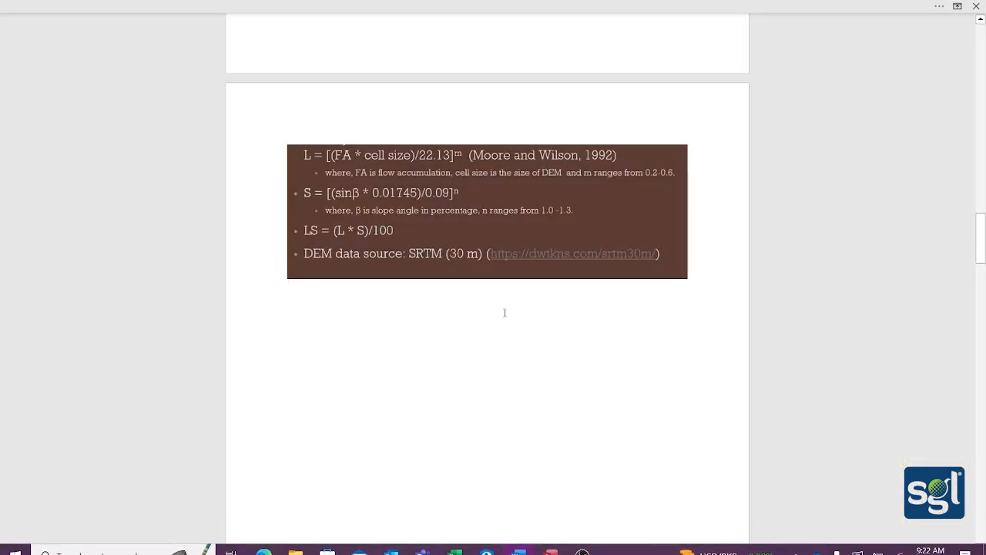
{"action": "scroll", "coordinate": [505, 309], "scroll_direction": "down", "scroll_amount": 8}
{"action": "scroll", "coordinate": [506, 323], "scroll_direction": "down", "scroll_amount": 4}
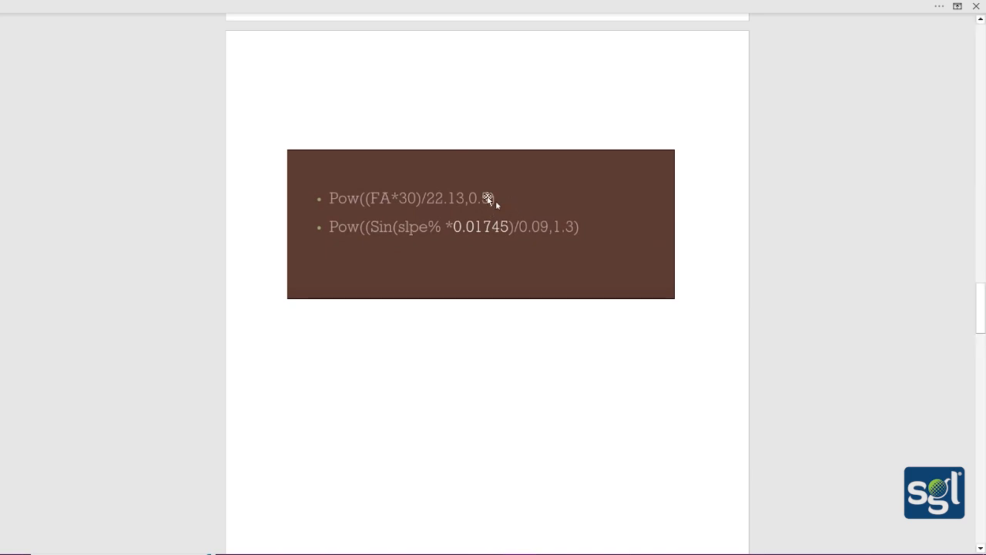
{"action": "left_click", "coordinate": [495, 200]}
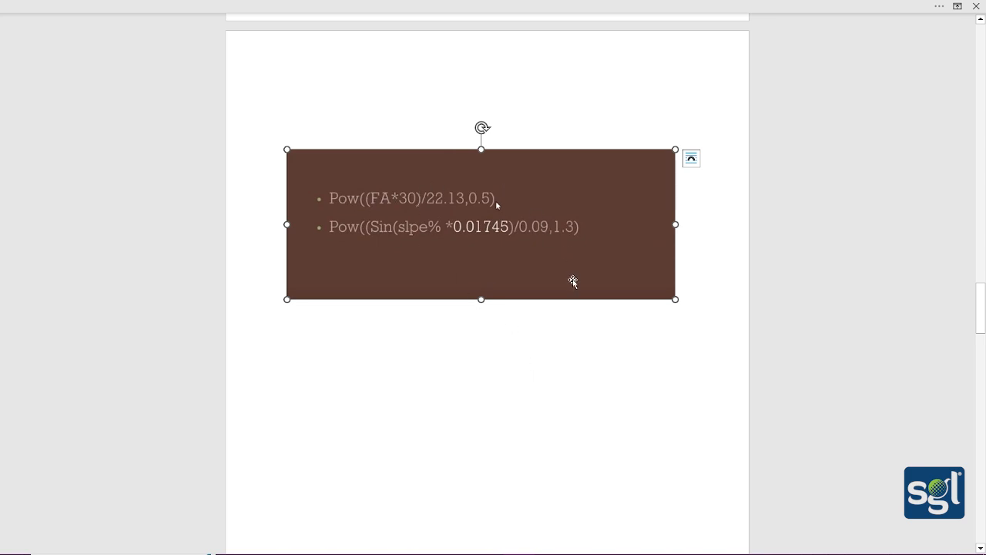
{"action": "left_click", "coordinate": [885, 7]}
{"action": "left_click", "coordinate": [916, 9]}
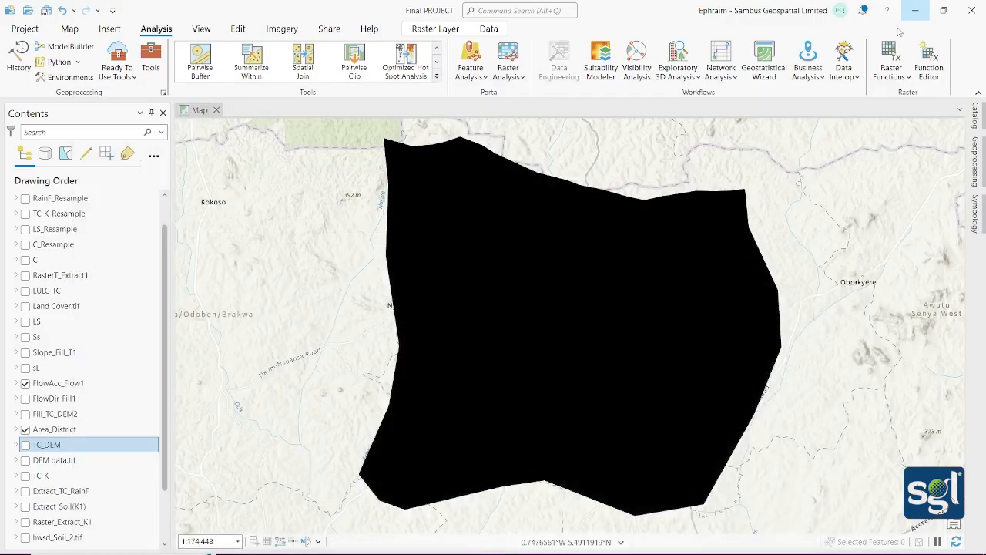
Step: Search the geoprocessing tools for "raster calculator" and open the Image Analyst Raster Calculator
{"action": "left_click", "coordinate": [975, 160]}
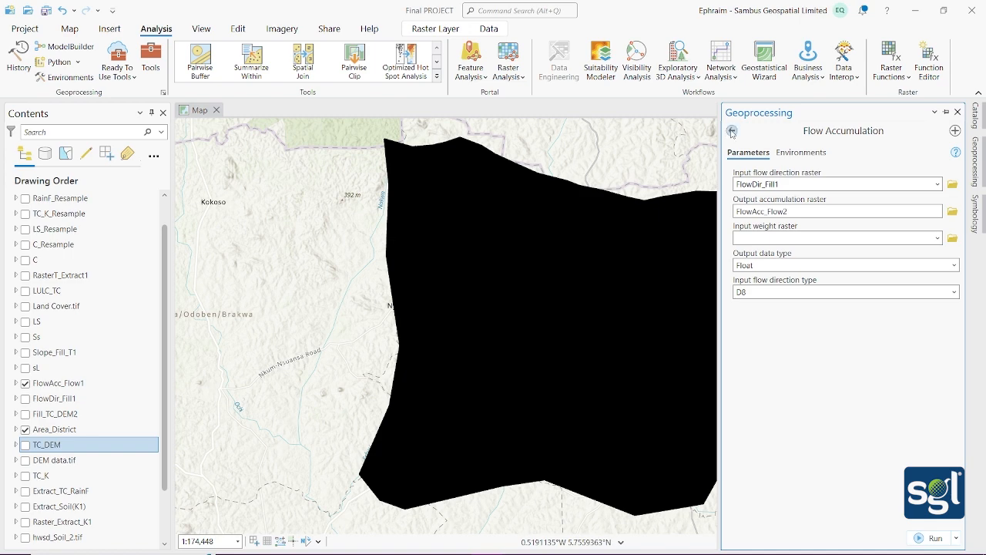
{"action": "left_click", "coordinate": [731, 131]}
{"action": "left_click", "coordinate": [924, 131]}
{"action": "type", "text": "raste"}
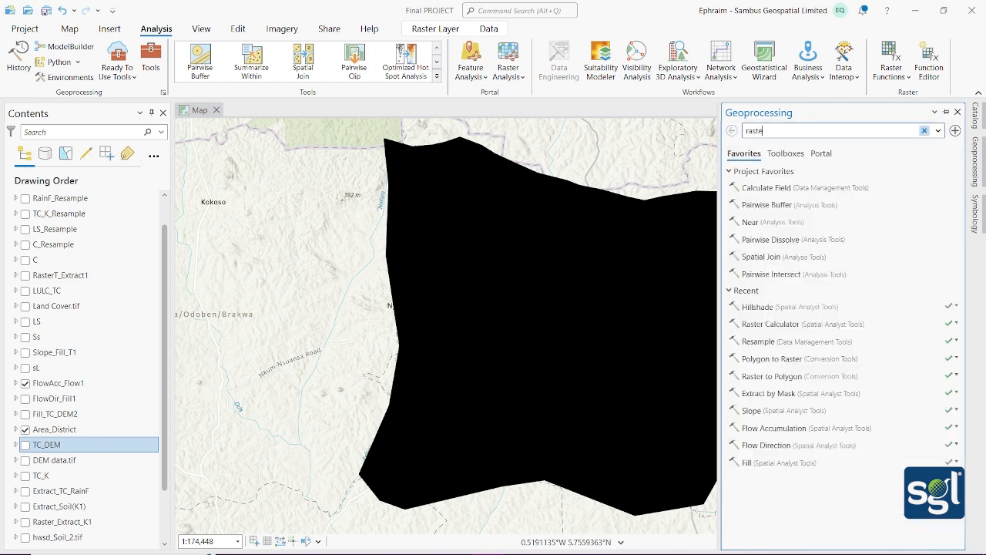
{"action": "type", "text": "r calculator"}
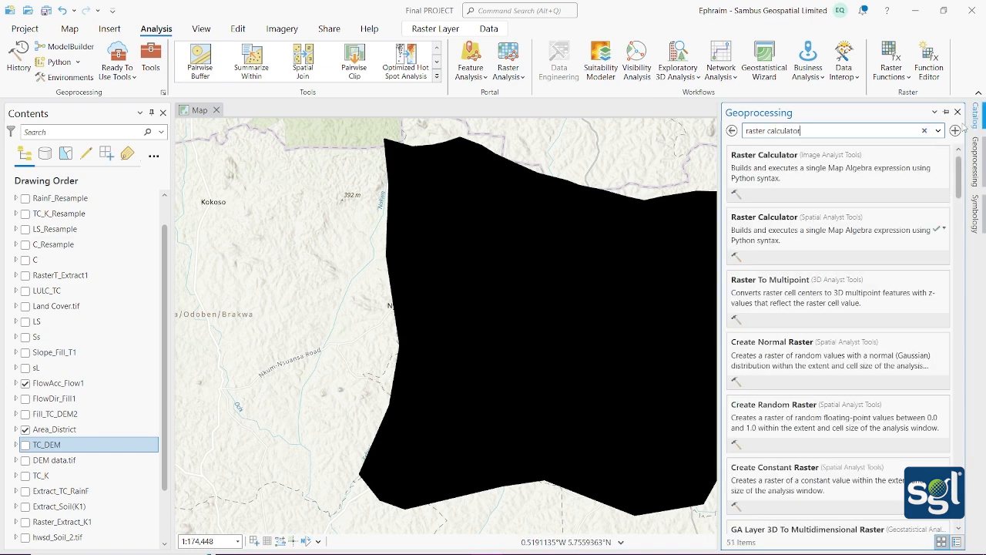
{"action": "left_click", "coordinate": [840, 169]}
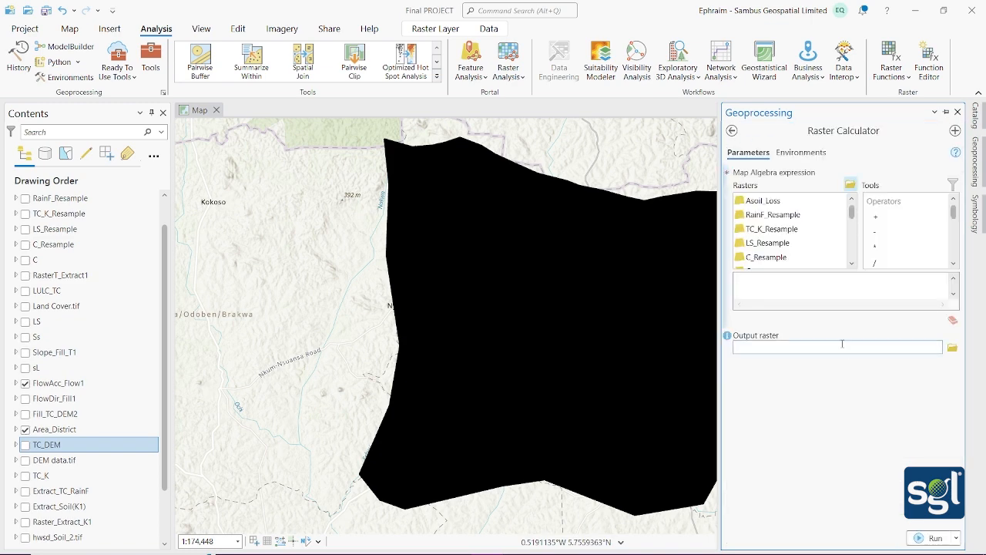
Step: Start the Map Algebra expression with the Power function and insert the FlowAcc_Flow1 raster between its parentheses
{"action": "left_click", "coordinate": [814, 291]}
{"action": "scroll", "coordinate": [895, 220], "scroll_direction": "down", "scroll_amount": 3}
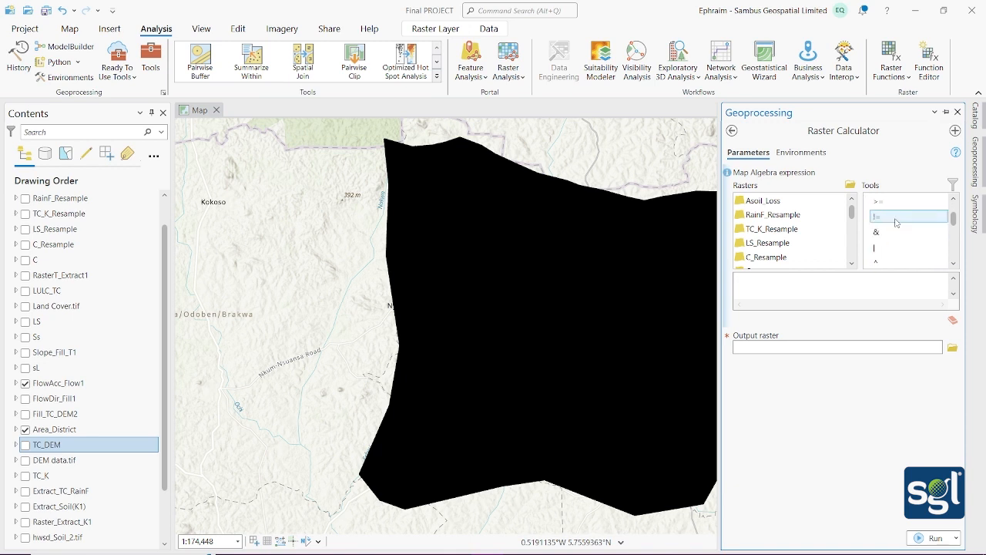
{"action": "scroll", "coordinate": [896, 222], "scroll_direction": "down", "scroll_amount": 10}
{"action": "double_click", "coordinate": [894, 201]}
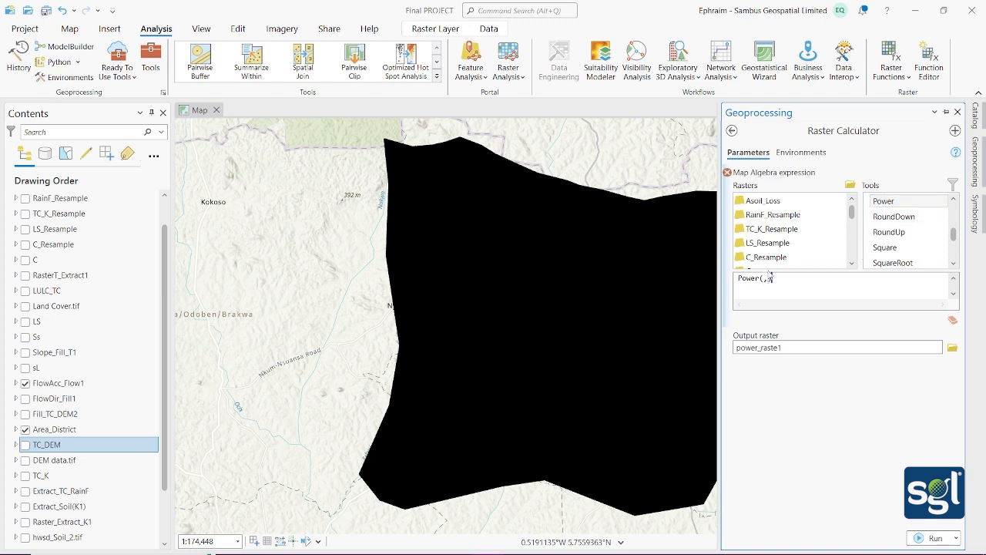
{"action": "key", "text": "BackSpace"}
{"action": "scroll", "coordinate": [774, 239], "scroll_direction": "down", "scroll_amount": 3}
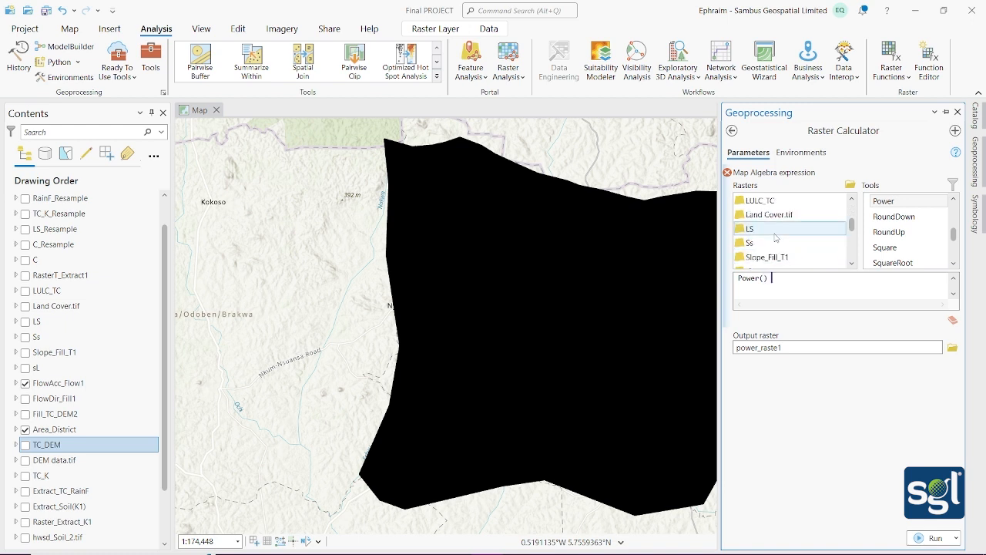
{"action": "scroll", "coordinate": [774, 238], "scroll_direction": "down", "scroll_amount": 2}
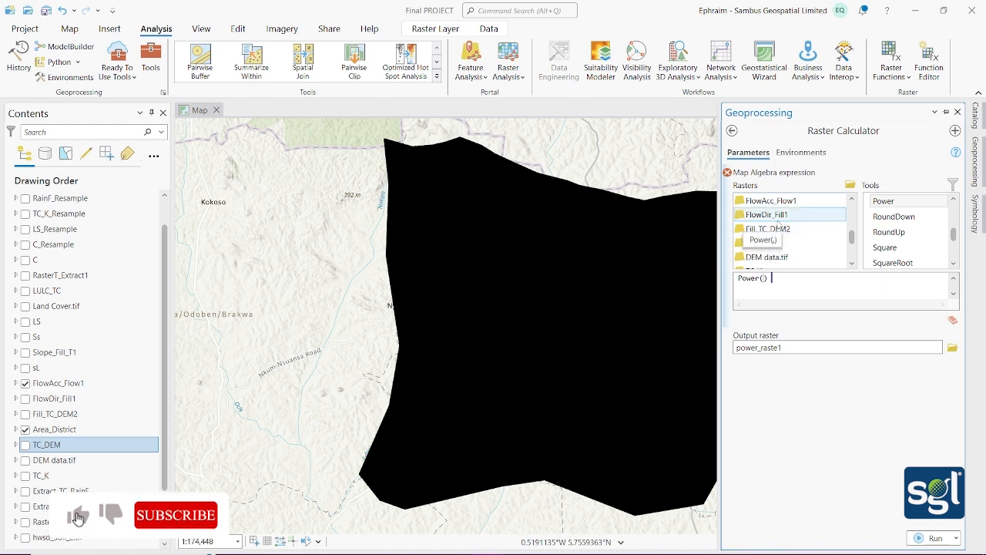
{"action": "scroll", "coordinate": [780, 235], "scroll_direction": "up", "scroll_amount": 2}
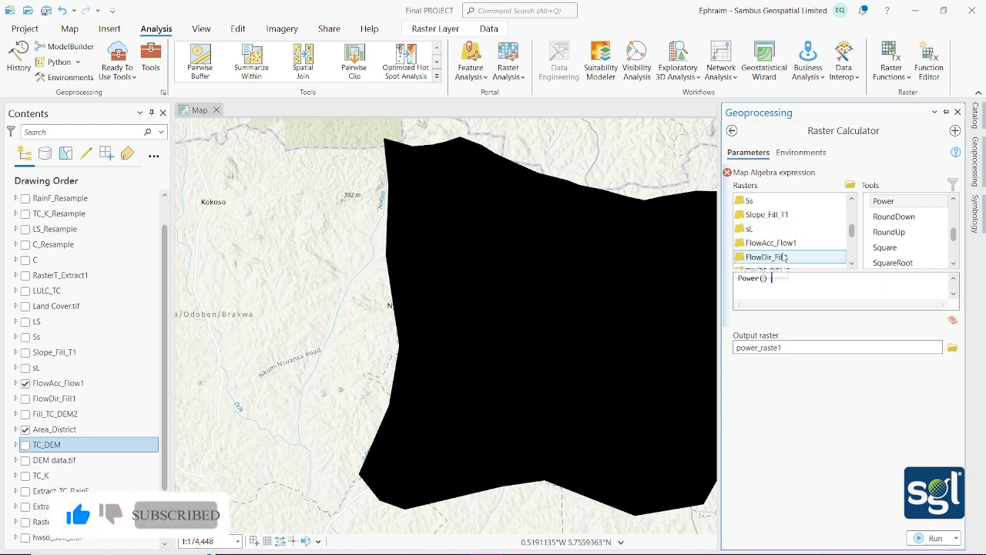
{"action": "double_click", "coordinate": [771, 242]}
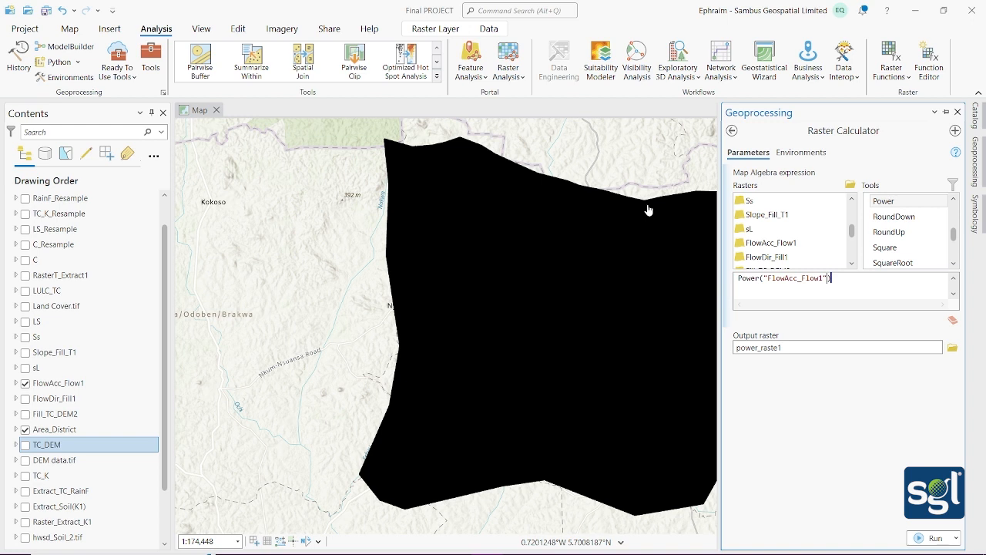
Step: Complete the Map Algebra expression as Power("FlowAcc_Flow1"*30)/22.13,0.5)
{"action": "key", "text": "Left"}
{"action": "type", "text": "*30"}
{"action": "type", "text": "22."}
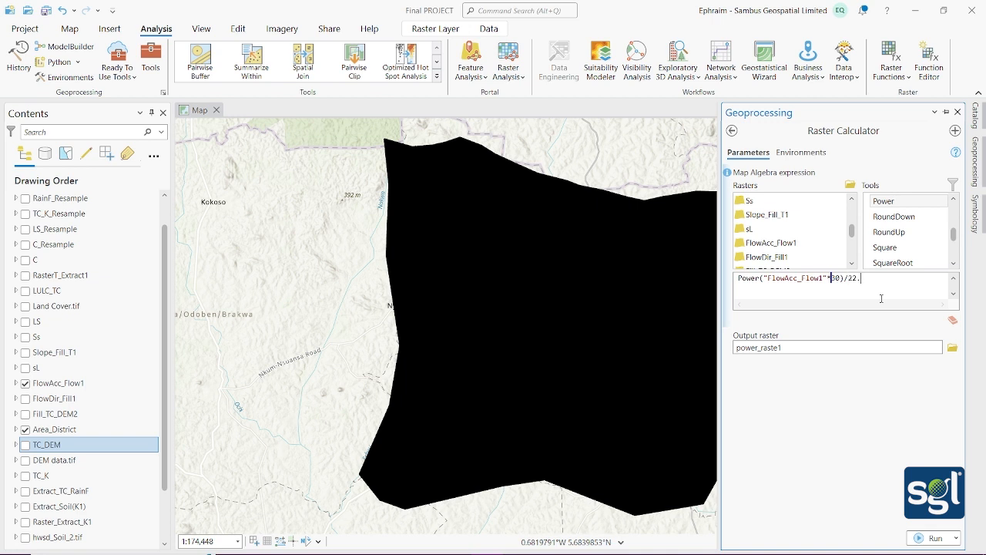
{"action": "type", "text": "13,0.5)"}
{"action": "left_click", "coordinate": [859, 290]}
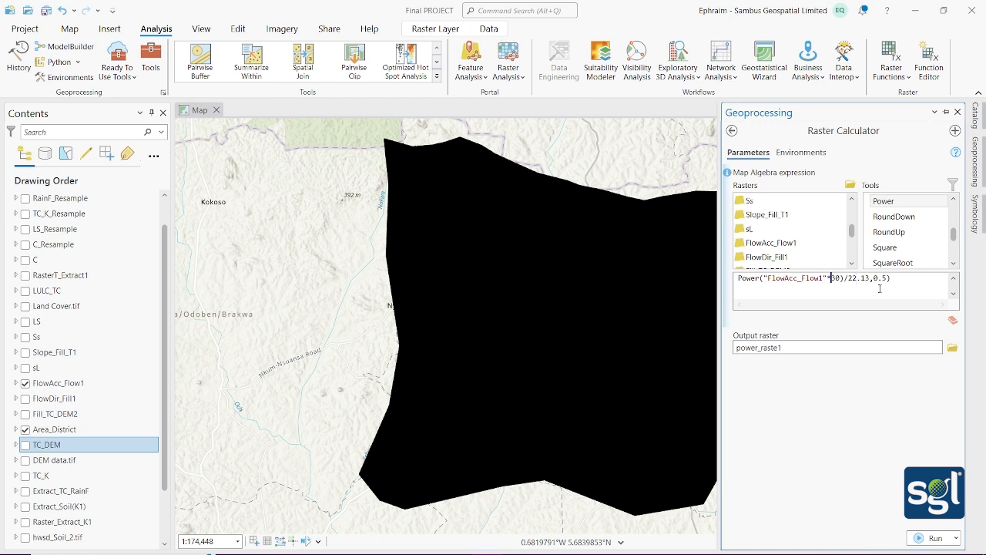
{"action": "left_click", "coordinate": [815, 348]}
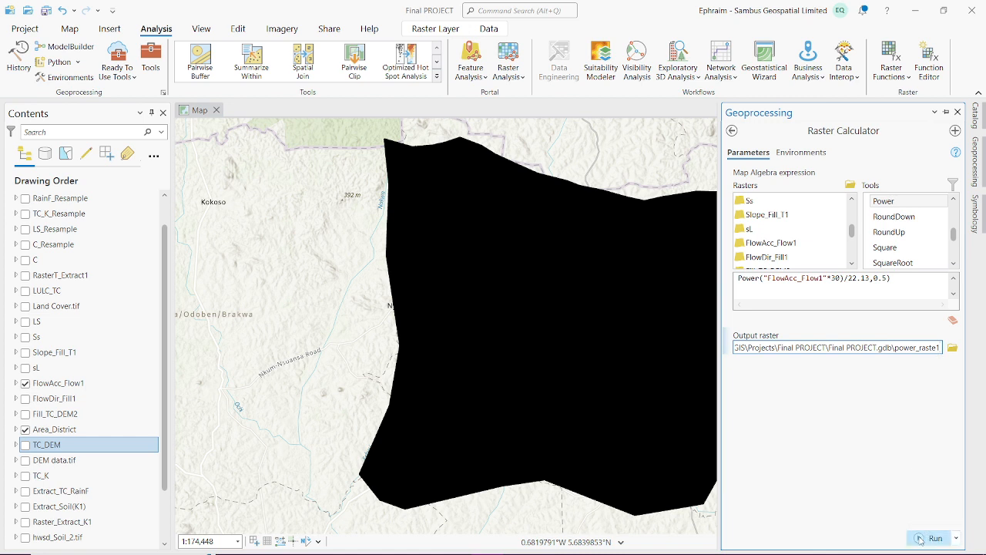
Step: Close the geoprocessing tool and display the sL raster on the map in place of FlowAcc_Flow1
{"action": "left_click", "coordinate": [946, 112]}
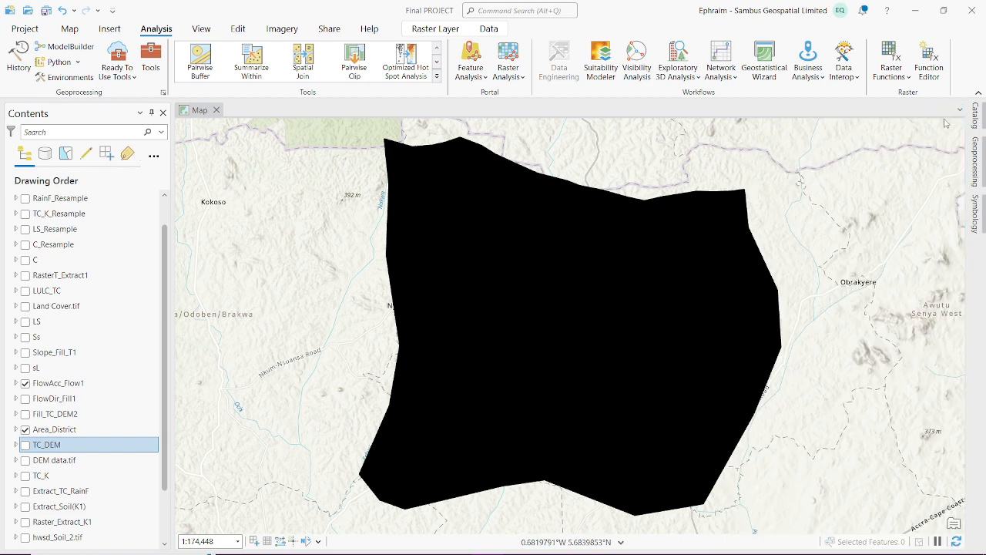
{"action": "left_click", "coordinate": [962, 112]}
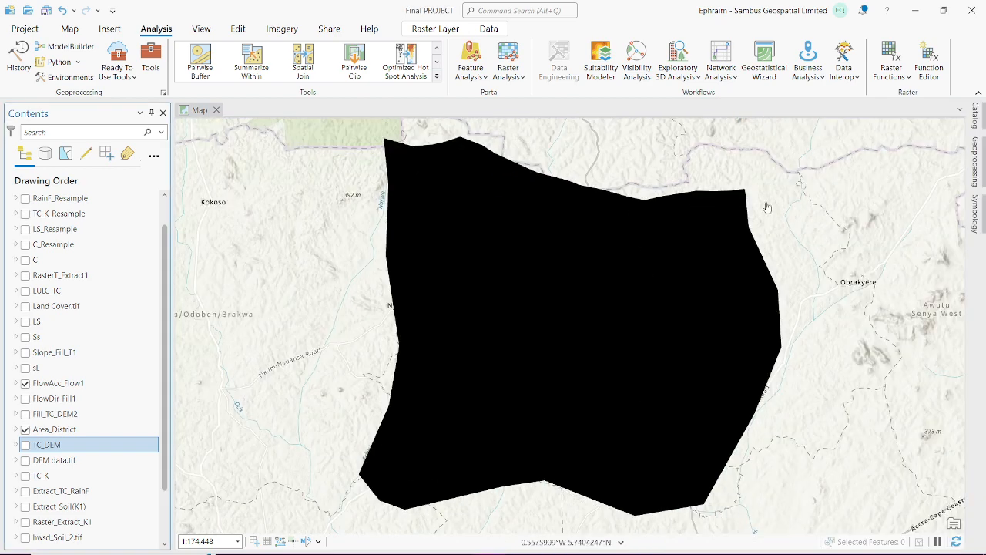
{"action": "left_click", "coordinate": [25, 368]}
{"action": "left_click", "coordinate": [25, 383]}
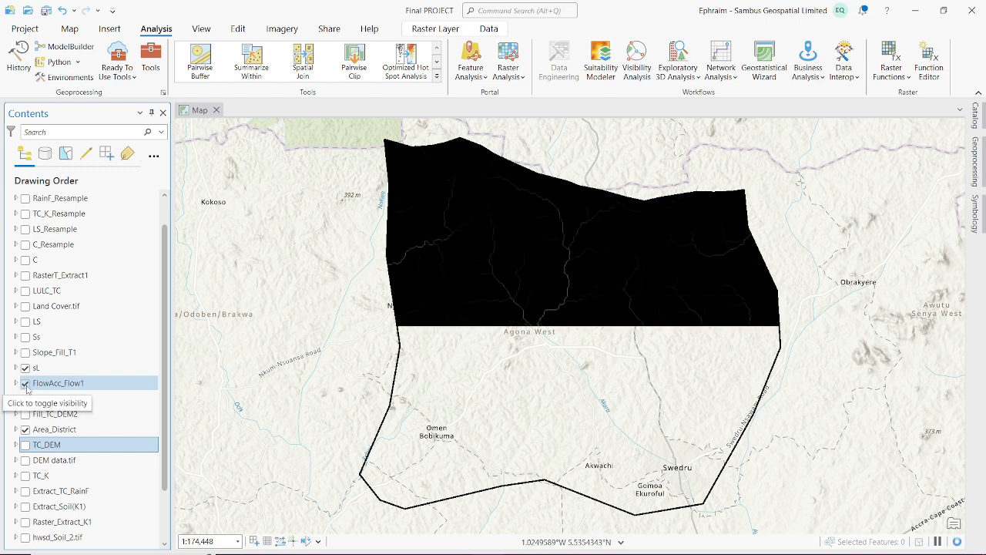
{"action": "left_click", "coordinate": [26, 383]}
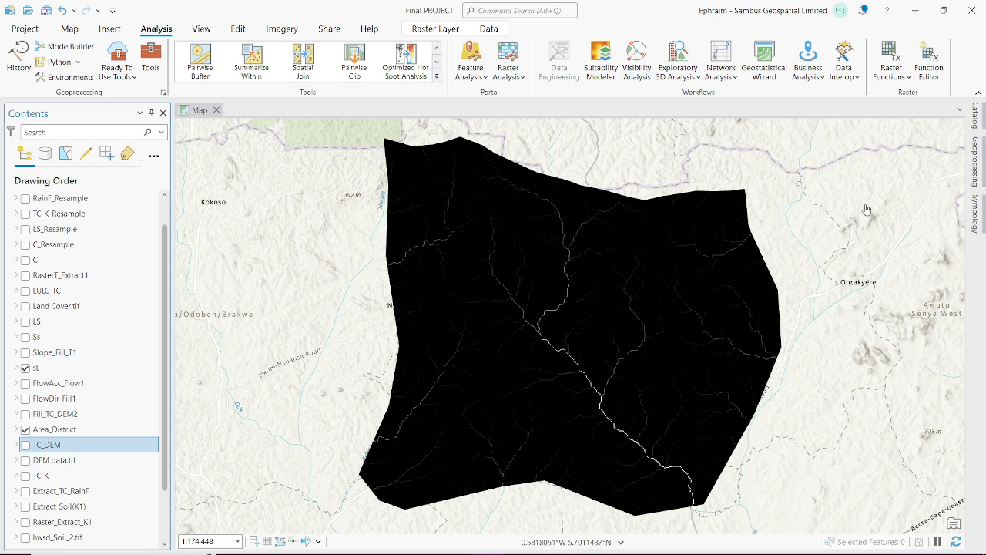
Step: Return to the Raster Calculator and try to add a Sin function before "FlowAcc_Flow1" inside the Power expression
{"action": "left_click", "coordinate": [977, 177]}
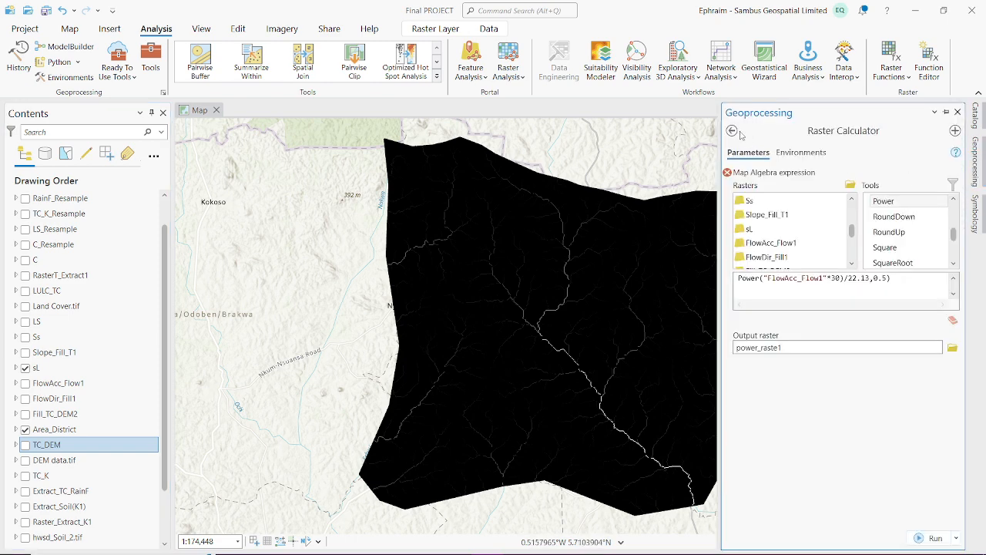
{"action": "left_click", "coordinate": [832, 280]}
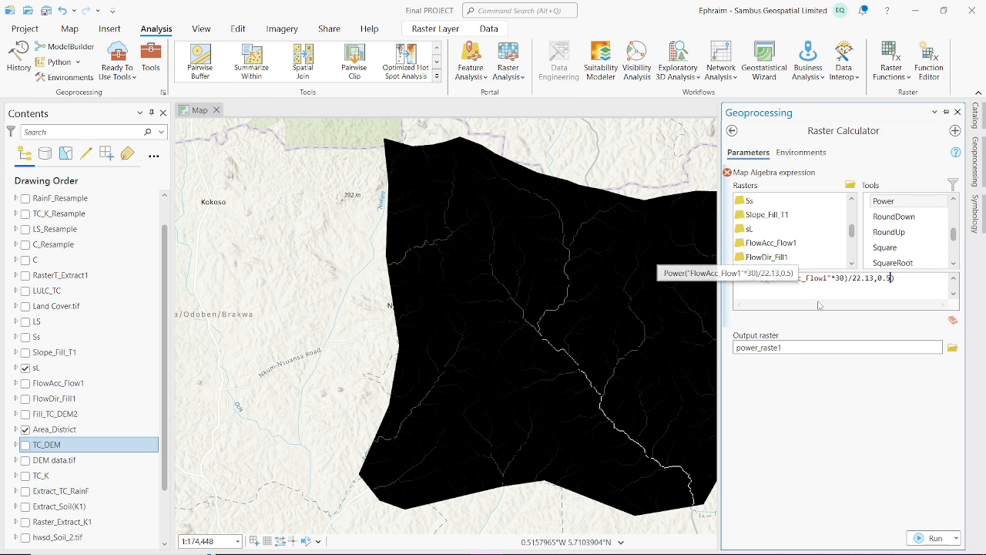
{"action": "type", "text": "S"}
{"action": "key", "text": "ctrl+z"}
{"action": "scroll", "coordinate": [911, 227], "scroll_direction": "down", "scroll_amount": 2}
{"action": "scroll", "coordinate": [912, 226], "scroll_direction": "down", "scroll_amount": 2}
{"action": "double_click", "coordinate": [907, 247]}
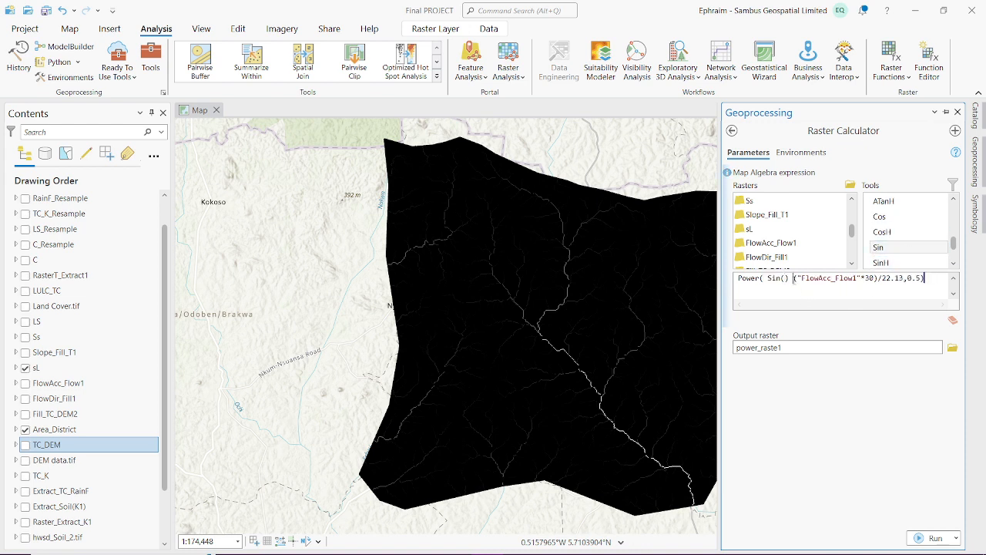
{"action": "left_click", "coordinate": [794, 279]}
{"action": "key", "text": "BackSpace"}
{"action": "key", "text": "BackSpace"}
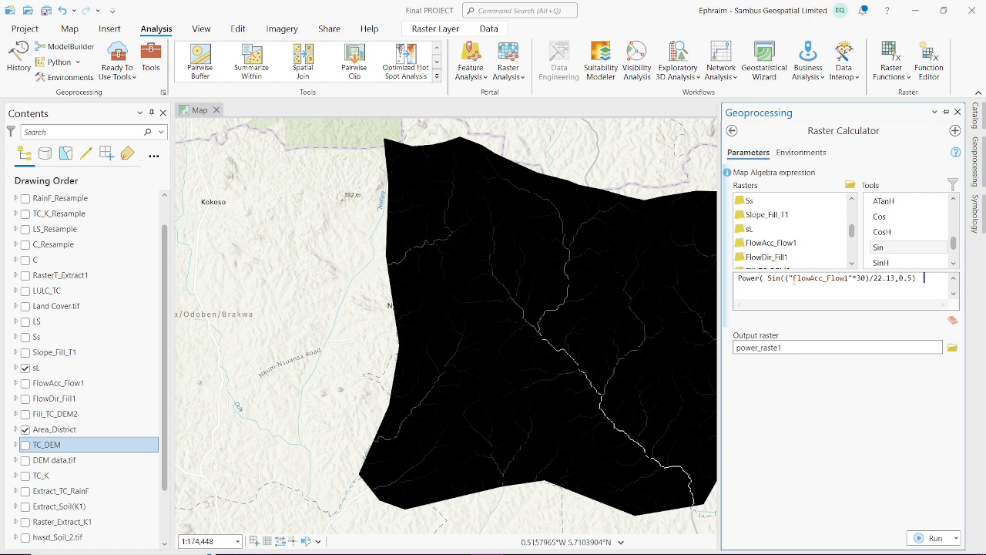
{"action": "key", "text": "BackSpace"}
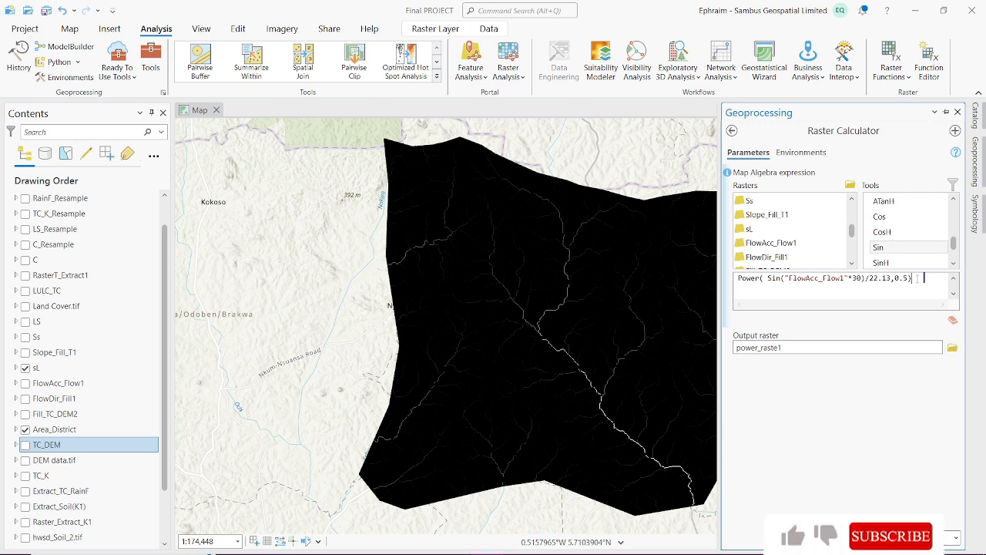
Step: Search the geoprocessing tools for "slope" and open the Spatial Analyst Slope tool
{"action": "left_click", "coordinate": [735, 132]}
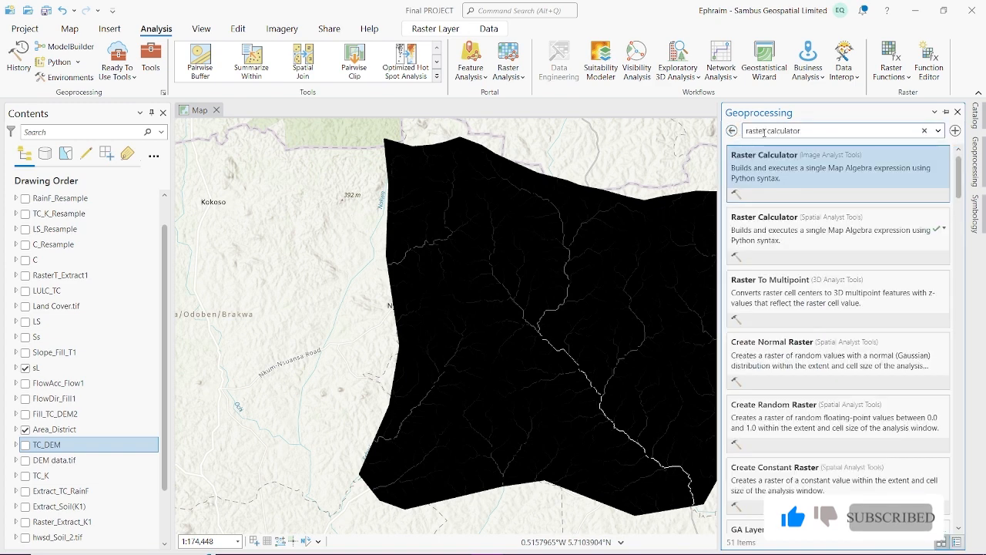
{"action": "left_click", "coordinate": [927, 130]}
{"action": "type", "text": "slope"}
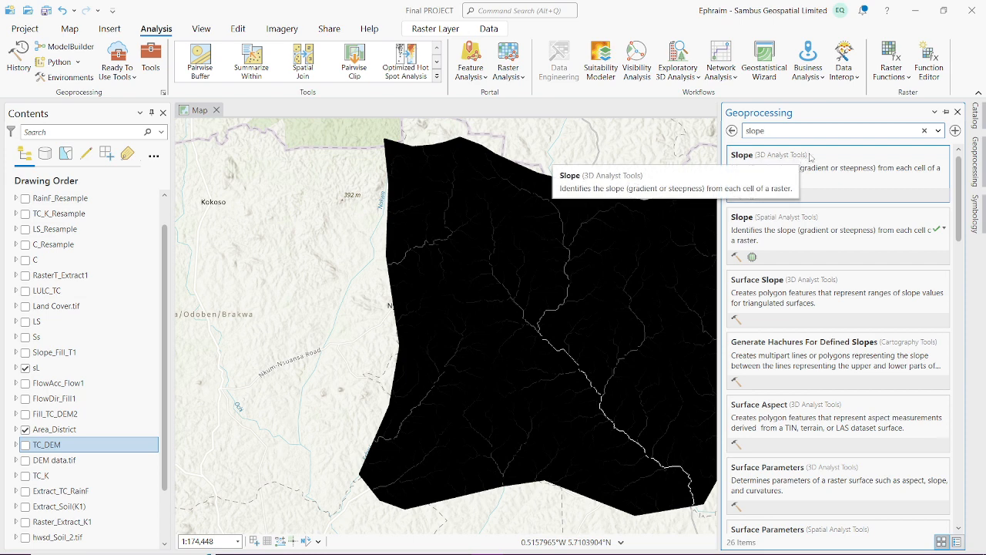
{"action": "left_click", "coordinate": [799, 260]}
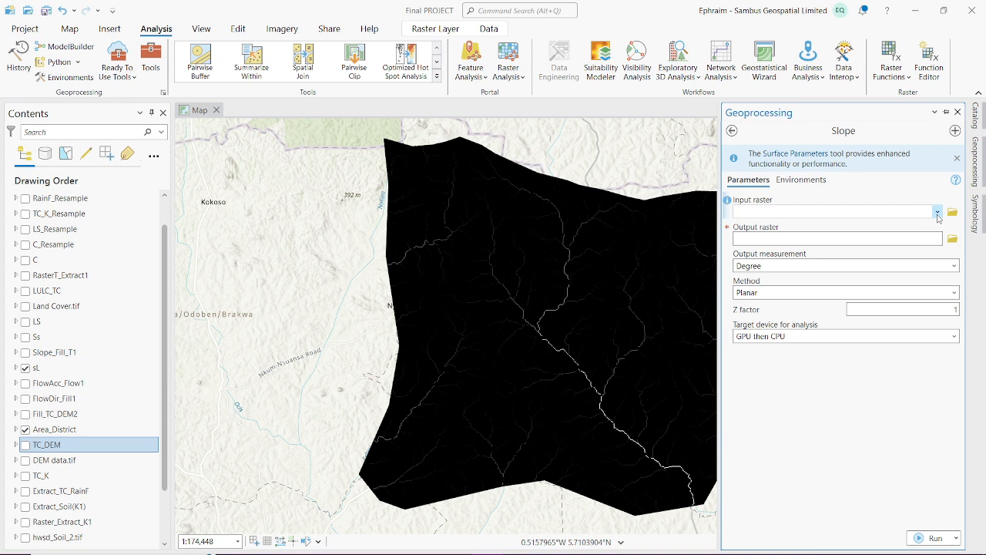
Step: Set Fill_TC_DEM2 as the Slope tool's input raster and Percent rise as the output measurement
{"action": "left_click", "coordinate": [938, 213]}
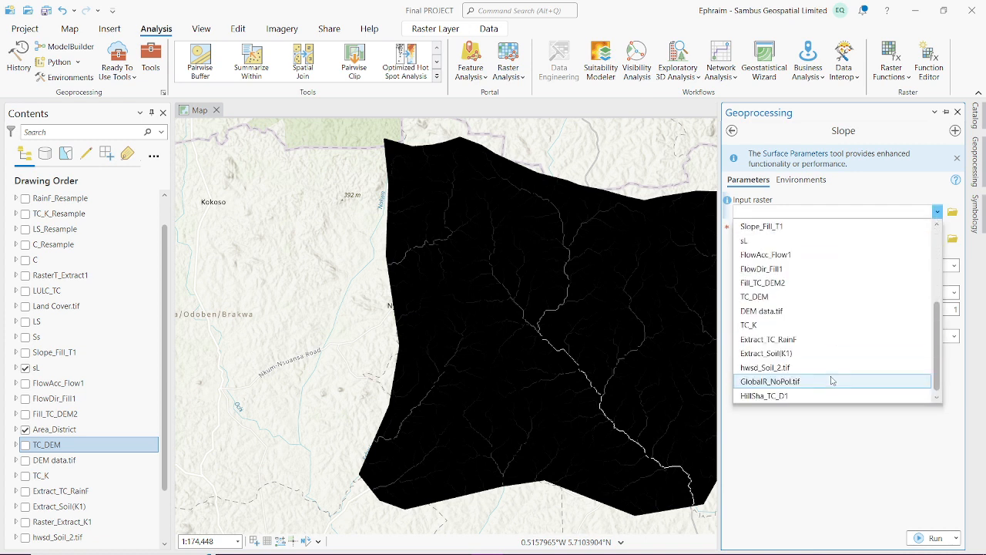
{"action": "left_click", "coordinate": [792, 286]}
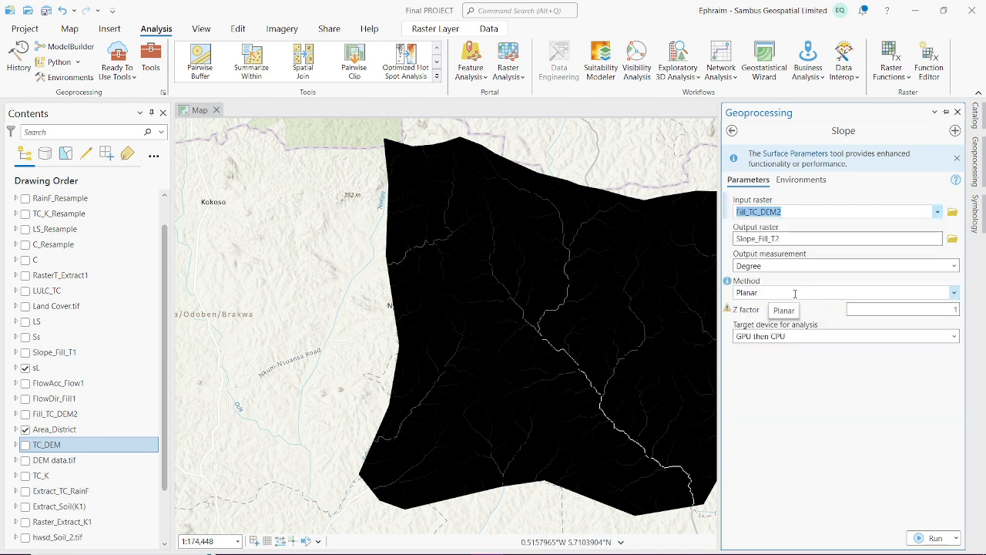
{"action": "left_click", "coordinate": [953, 267]}
{"action": "left_click", "coordinate": [847, 301]}
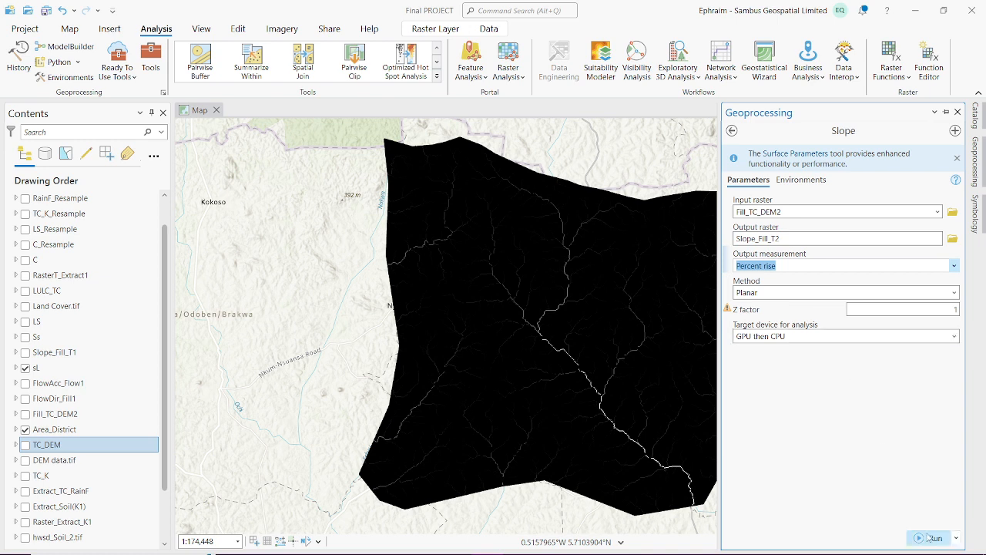
Step: Close the Slope tool and display the Slope_Fill_T1 raster on the map in place of sL
{"action": "left_click", "coordinate": [957, 111]}
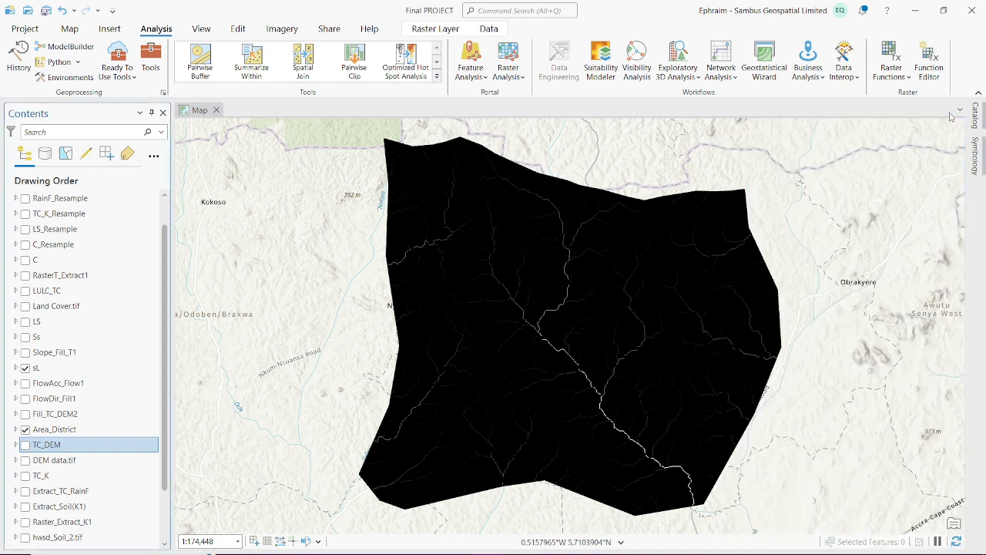
{"action": "left_click", "coordinate": [26, 352]}
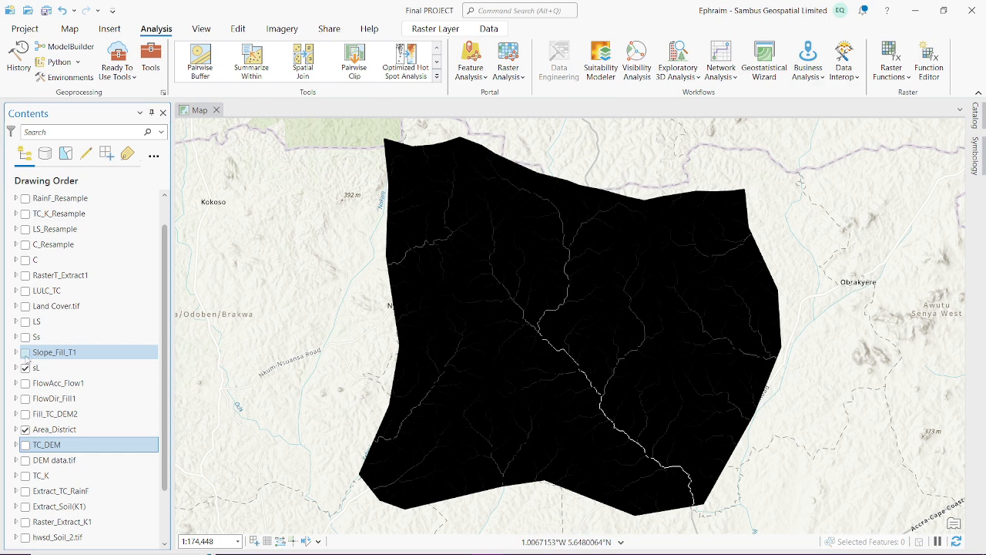
{"action": "left_click", "coordinate": [26, 368]}
{"action": "left_click", "coordinate": [25, 367]}
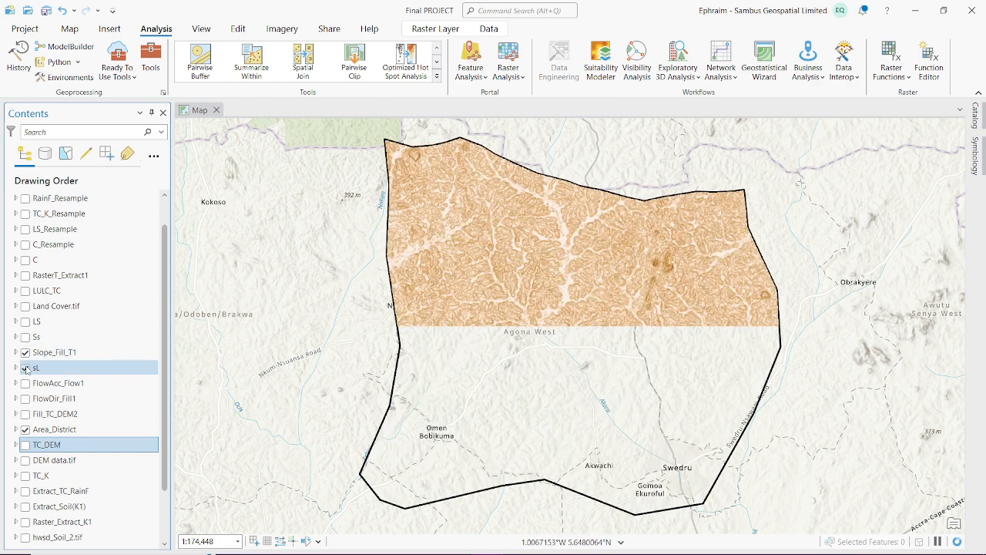
{"action": "left_click", "coordinate": [26, 367]}
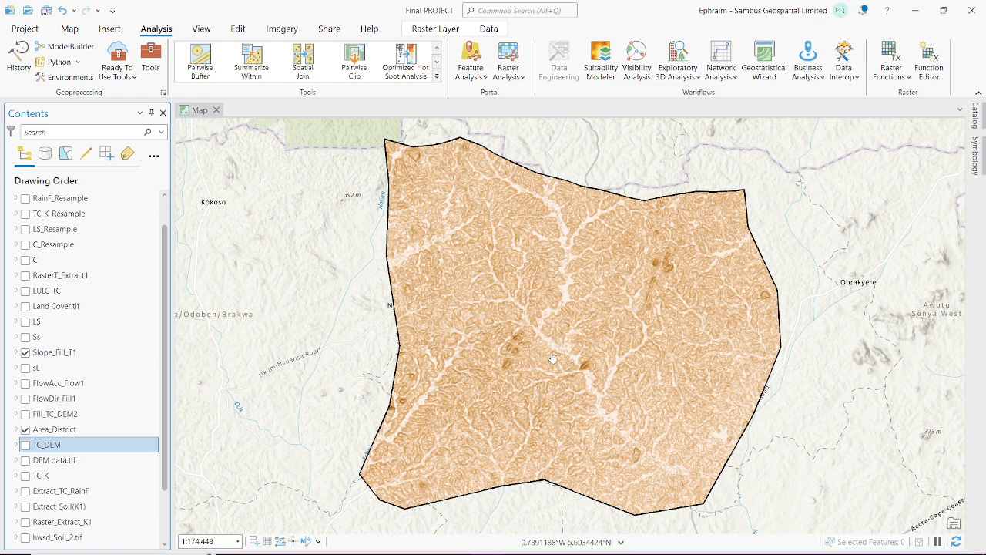
Step: Search the geoprocessing tools for "raster calc" and open the Spatial Analyst Raster Calculator
{"action": "left_click", "coordinate": [151, 66]}
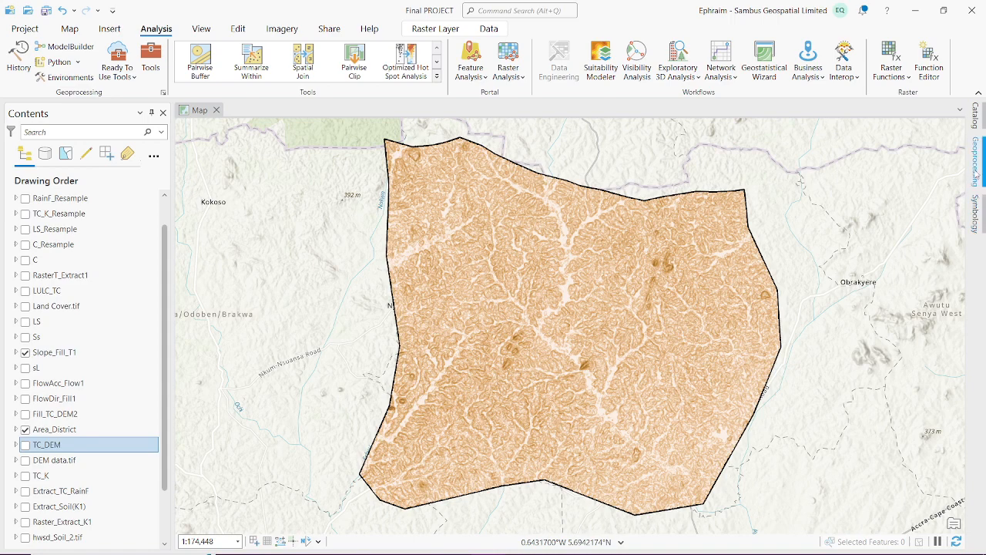
{"action": "left_click", "coordinate": [976, 176]}
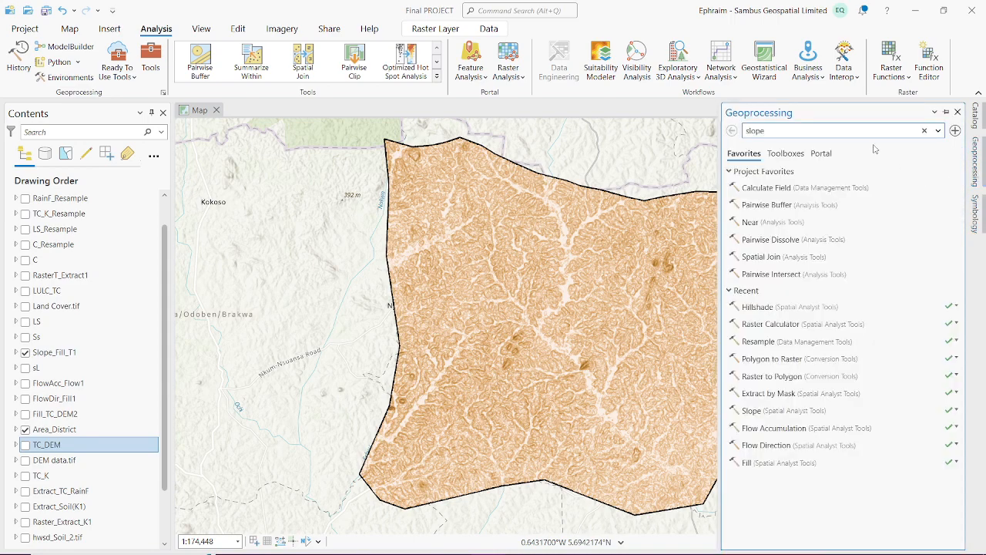
{"action": "key", "text": "ctrl+a"}
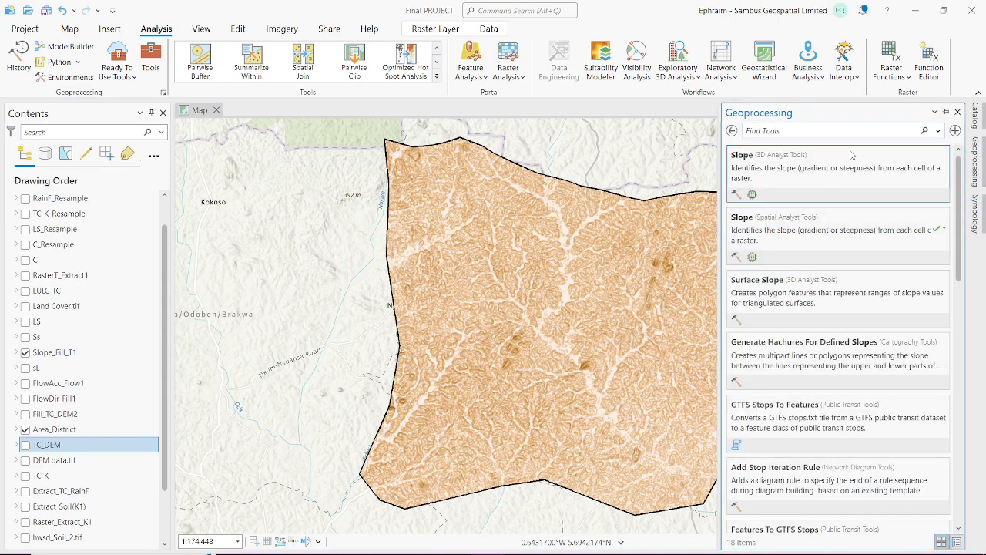
{"action": "type", "text": "raster calc"}
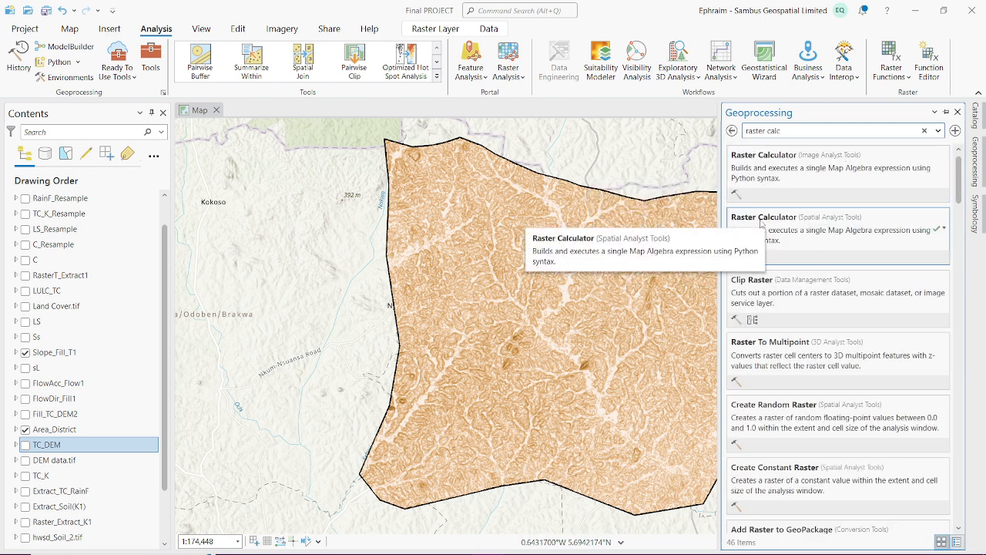
{"action": "left_click", "coordinate": [820, 225]}
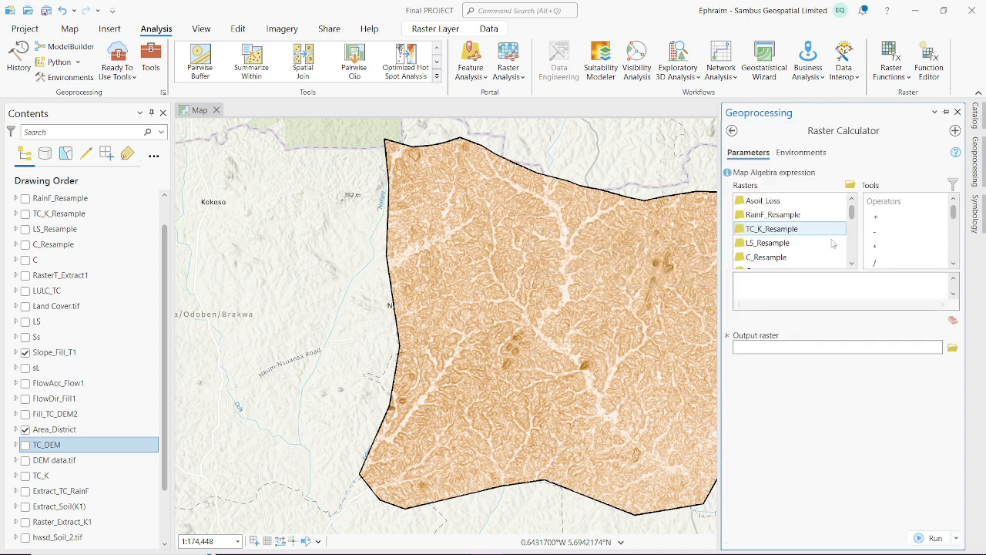
Step: Insert the Power function into the Raster Calculator expression and strip its comma so that it reads Power()
{"action": "left_click", "coordinate": [822, 282]}
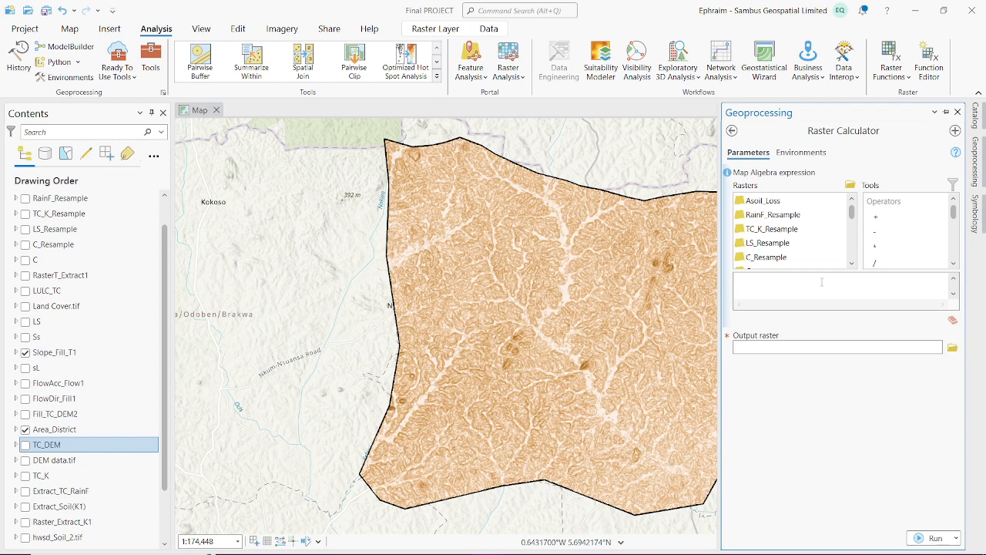
{"action": "scroll", "coordinate": [909, 231], "scroll_direction": "down", "scroll_amount": 5}
{"action": "scroll", "coordinate": [917, 229], "scroll_direction": "down", "scroll_amount": 3}
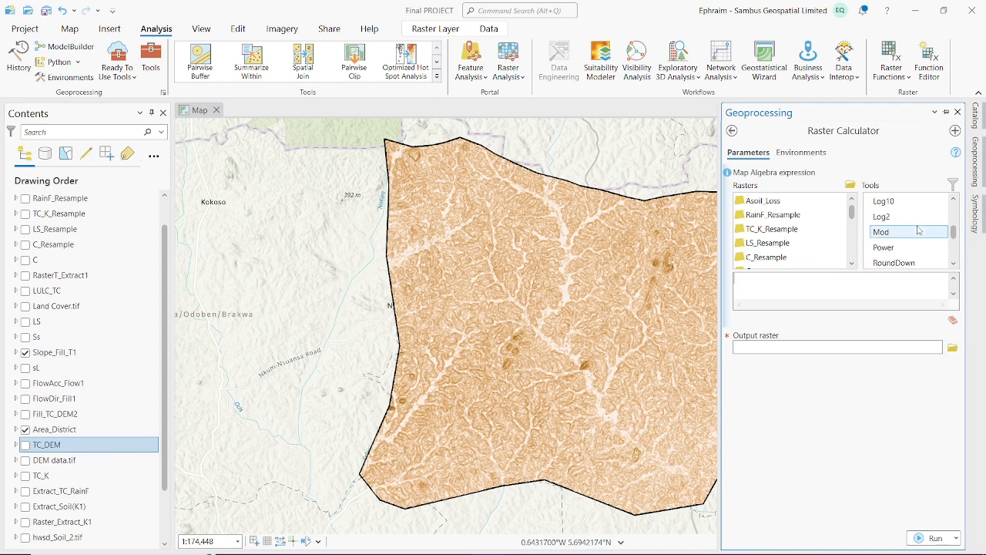
{"action": "double_click", "coordinate": [909, 202]}
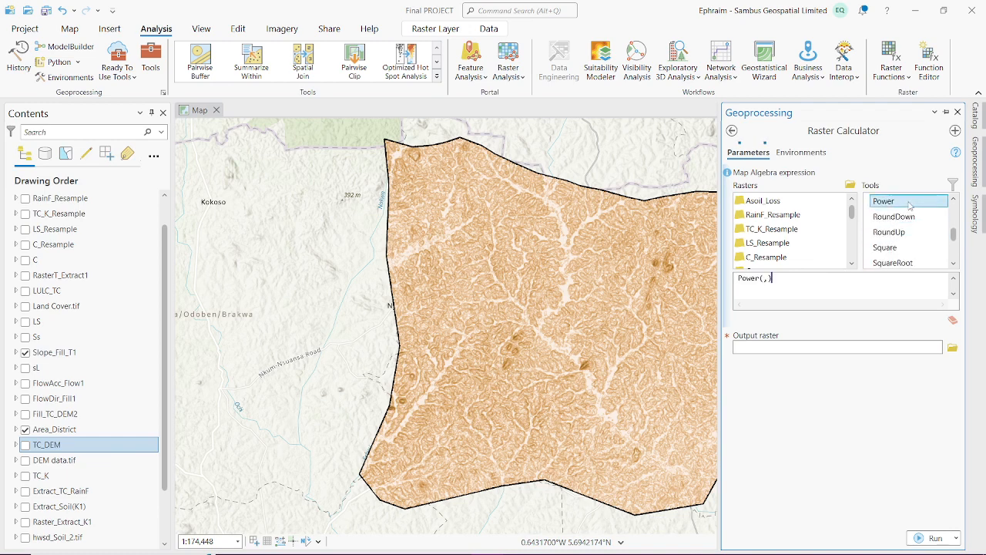
{"action": "left_click", "coordinate": [813, 287]}
{"action": "key", "text": "Left"}
{"action": "key", "text": "Left"}
{"action": "key", "text": "BackSpace"}
{"action": "key", "text": "BackSpace"}
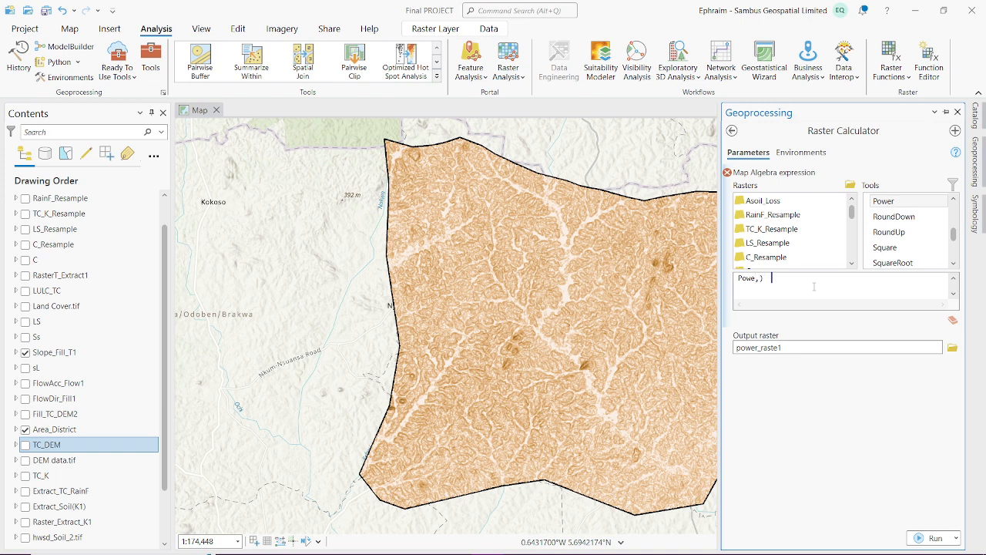
{"action": "type", "text": "r("}
{"action": "key", "text": "BackSpace"}
Step: Nest the trigonometric Sin function inside Power and tidy the expression to Power(Sin(
{"action": "scroll", "coordinate": [932, 245], "scroll_direction": "down", "scroll_amount": 2}
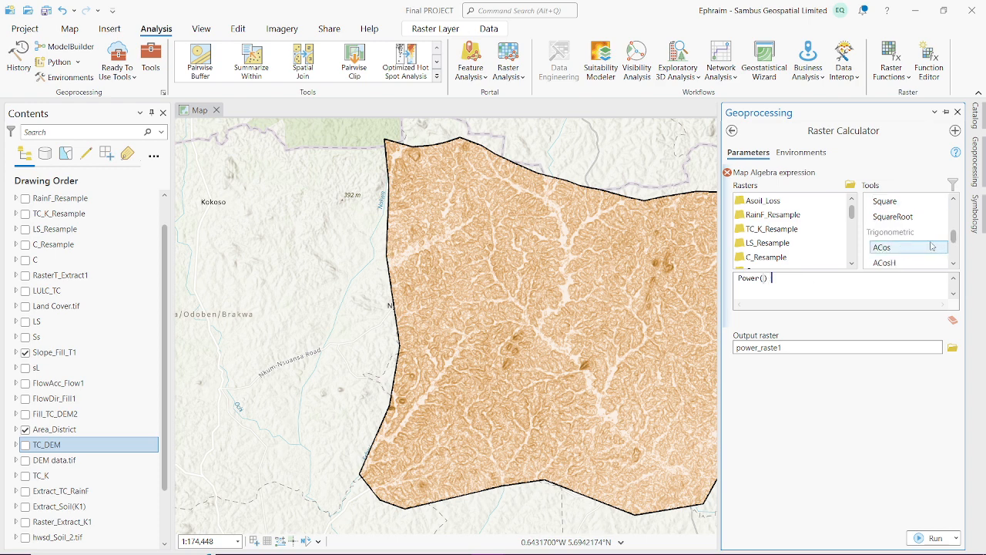
{"action": "scroll", "coordinate": [930, 246], "scroll_direction": "down", "scroll_amount": 2}
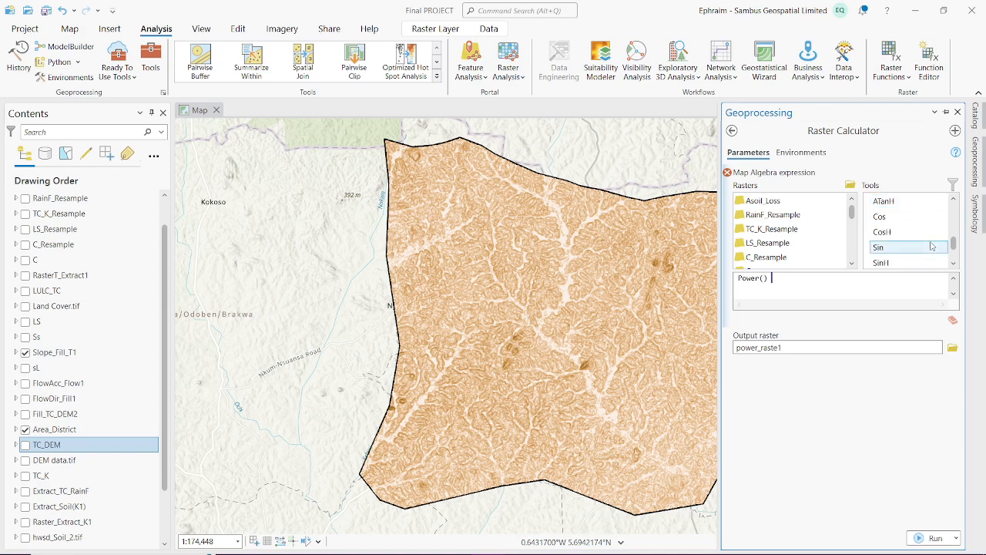
{"action": "double_click", "coordinate": [920, 247]}
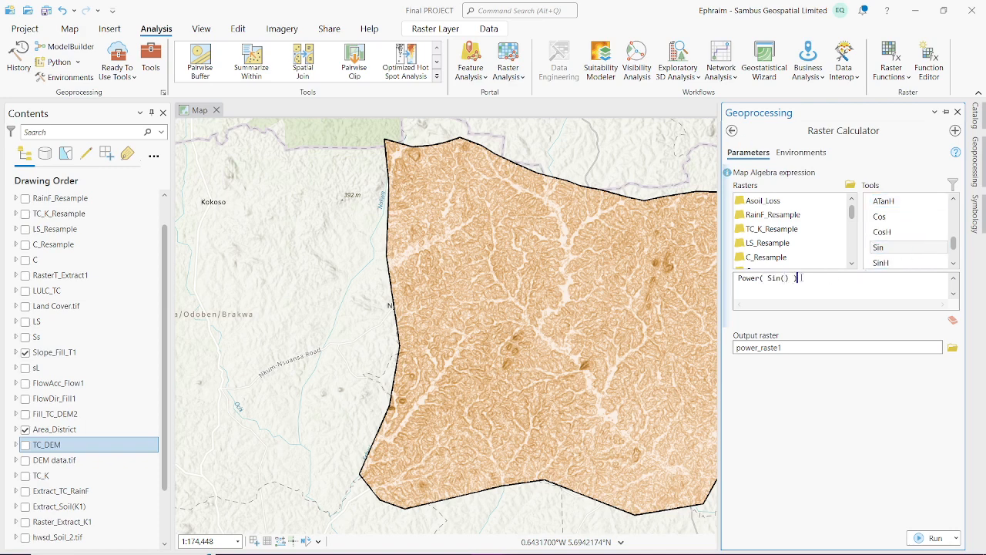
{"action": "key", "text": "BackSpace"}
{"action": "key", "text": "BackSpace"}
{"action": "key", "text": "Left"}
{"action": "key", "text": "Left"}
{"action": "key", "text": "Left"}
{"action": "key", "text": "BackSpace"}
Step: Add Slope_Fill_T1 as the Sin argument and complete the expression as Power(Sin("Slope_Fill_T1"*0.01745)/0.09,1.3)
{"action": "scroll", "coordinate": [800, 221], "scroll_direction": "down", "scroll_amount": 4}
{"action": "scroll", "coordinate": [800, 221], "scroll_direction": "down", "scroll_amount": 3}
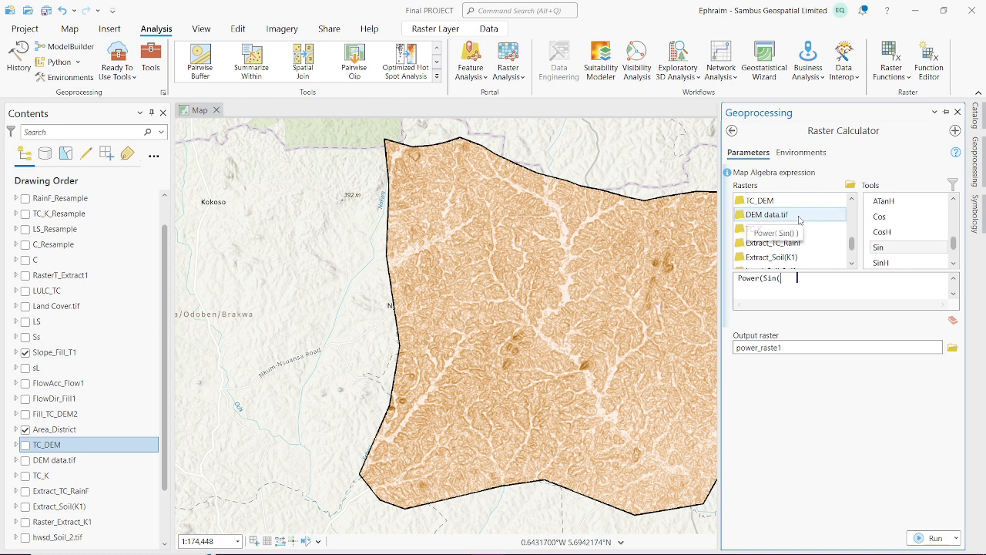
{"action": "scroll", "coordinate": [815, 251], "scroll_direction": "up", "scroll_amount": 4}
{"action": "double_click", "coordinate": [809, 216]}
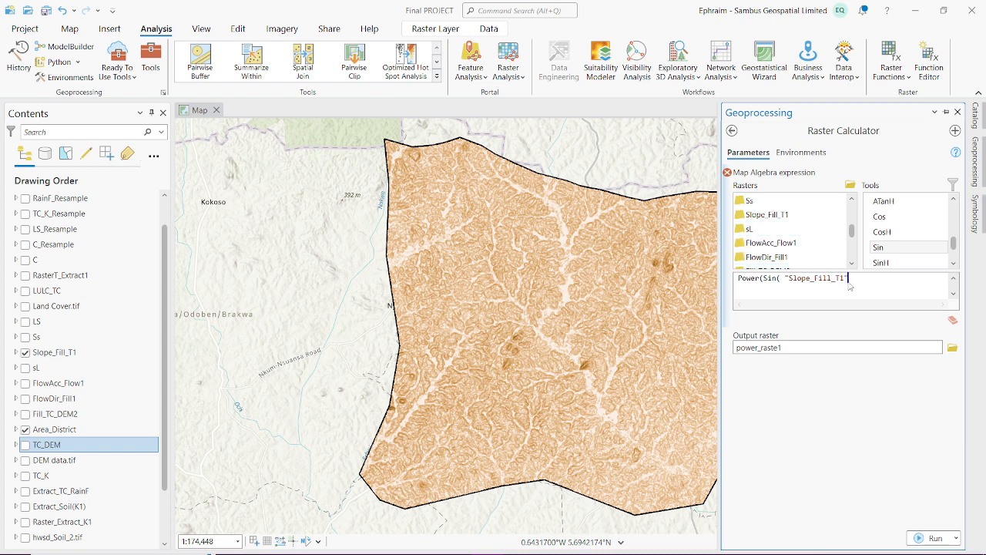
{"action": "key", "text": "BackSpace"}
{"action": "type", "text": "*0.01745)/0.09"}
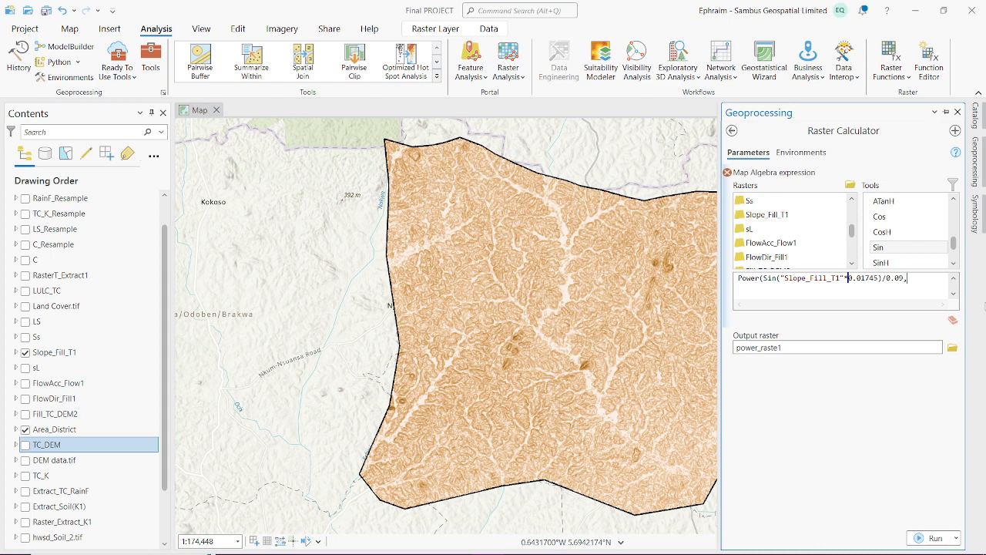
{"action": "type", "text": ",1.3)"}
Step: Switch to Word to check the slope Pow formula in the notes, and return to the Raster Calculator in ArcGIS Pro
{"action": "mouse_move", "coordinate": [728, 552]}
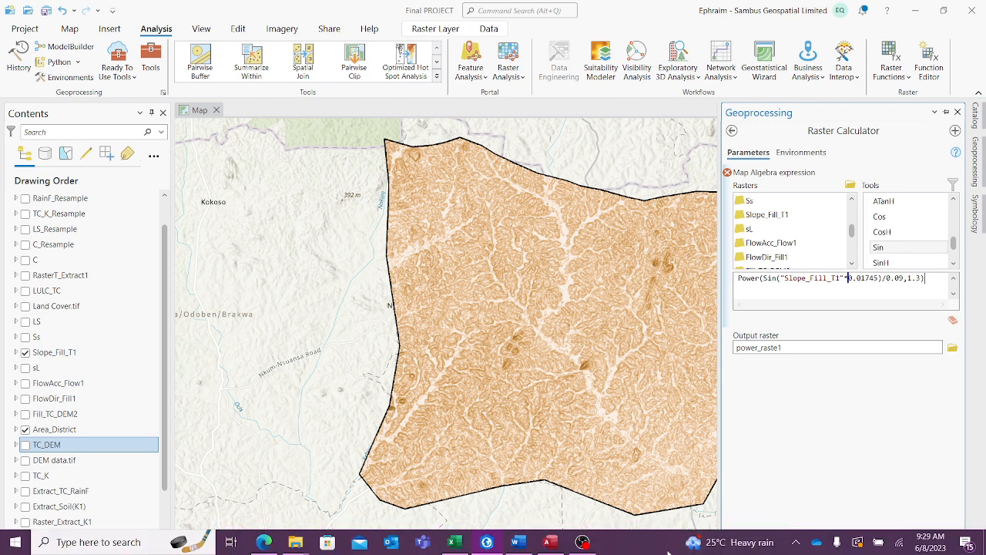
{"action": "left_click", "coordinate": [520, 544]}
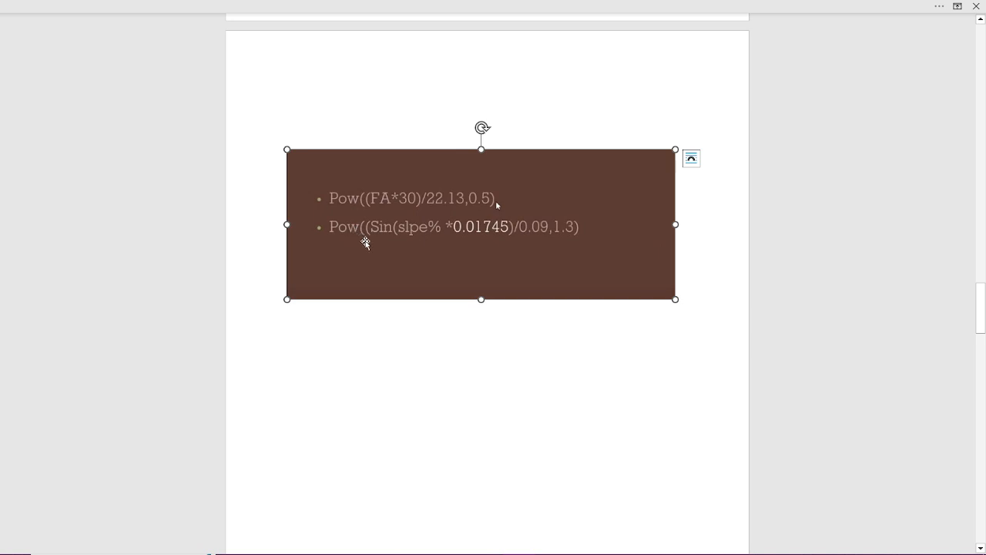
{"action": "left_click", "coordinate": [939, 6]}
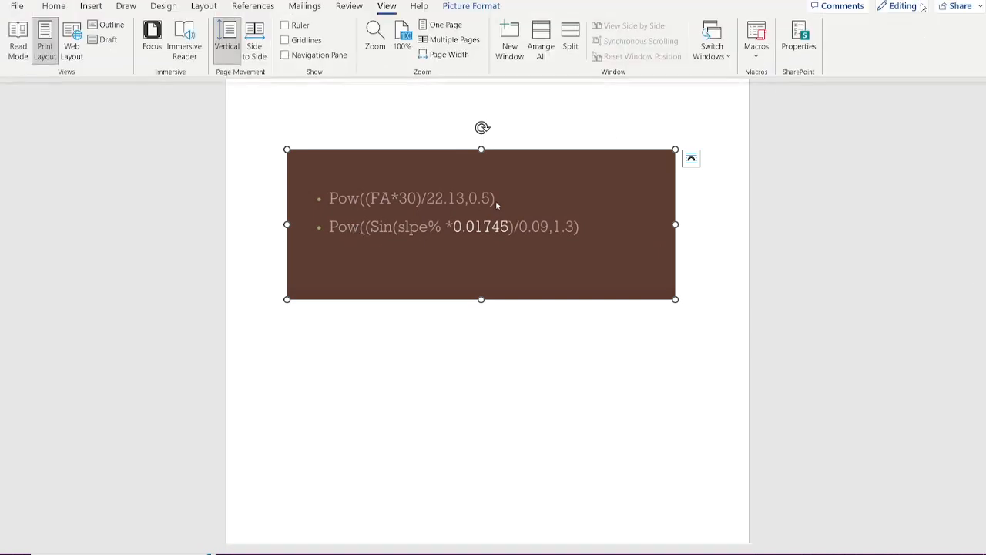
{"action": "left_click", "coordinate": [914, 11]}
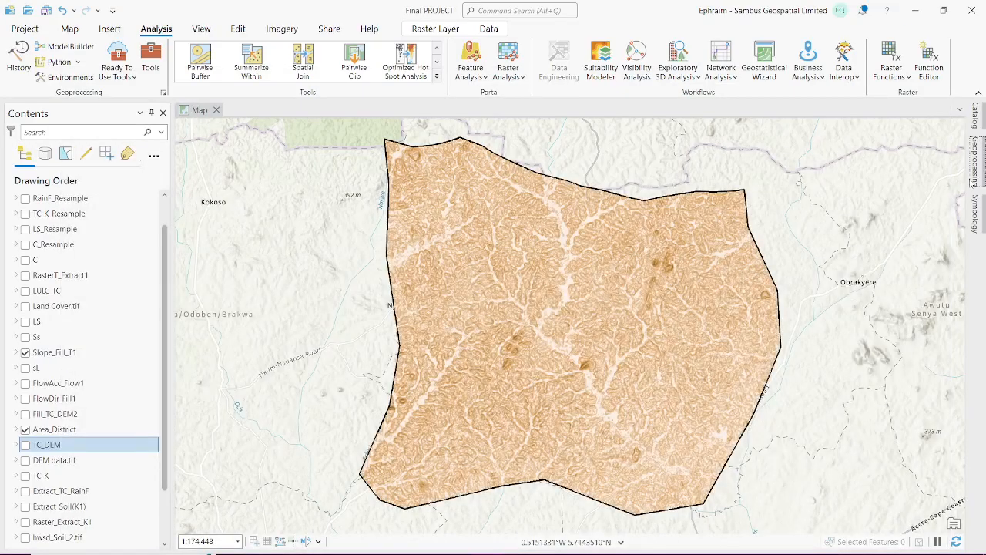
{"action": "left_click", "coordinate": [975, 171]}
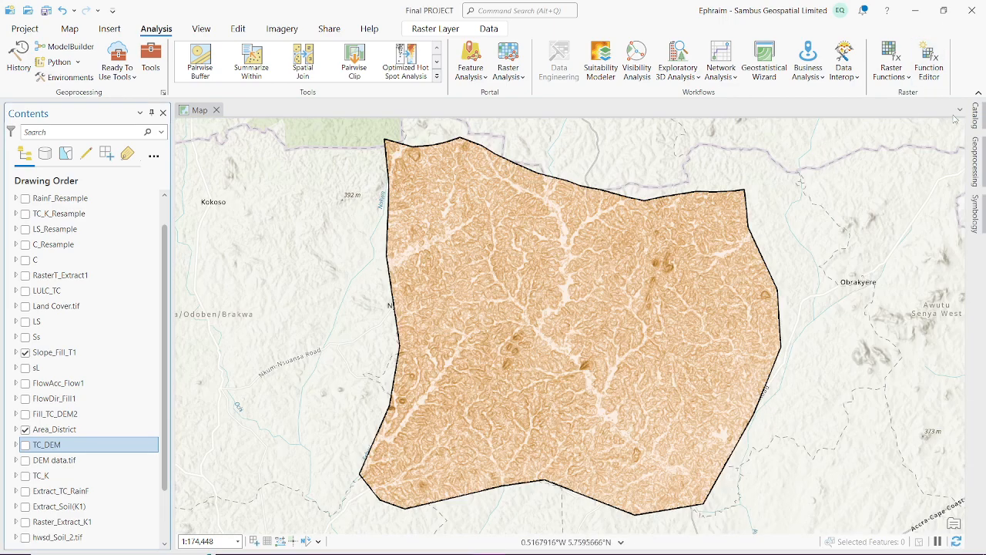
Step: Display the Ss raster on the map in place of Slope_Fill_T1
{"action": "left_click", "coordinate": [26, 338]}
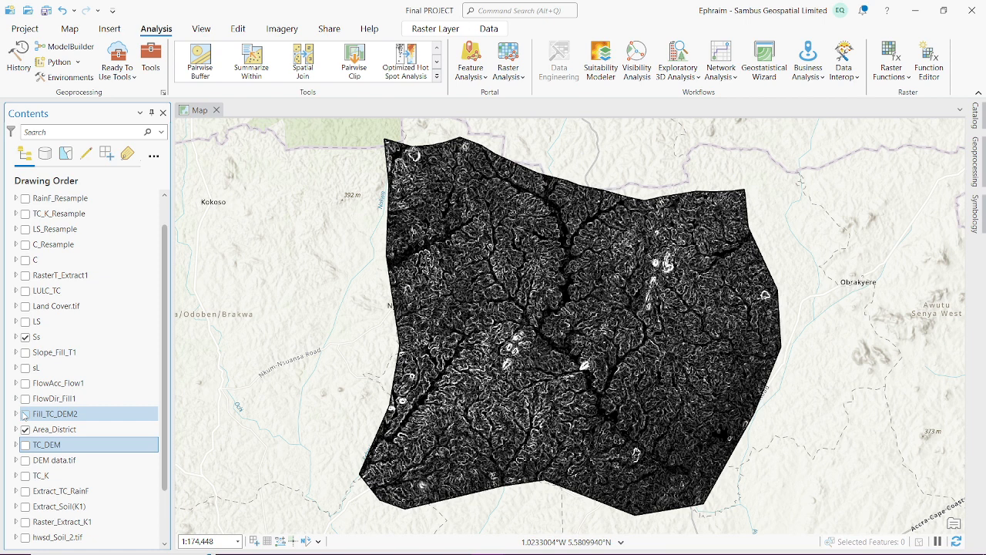
{"action": "mouse_move", "coordinate": [396, 552]}
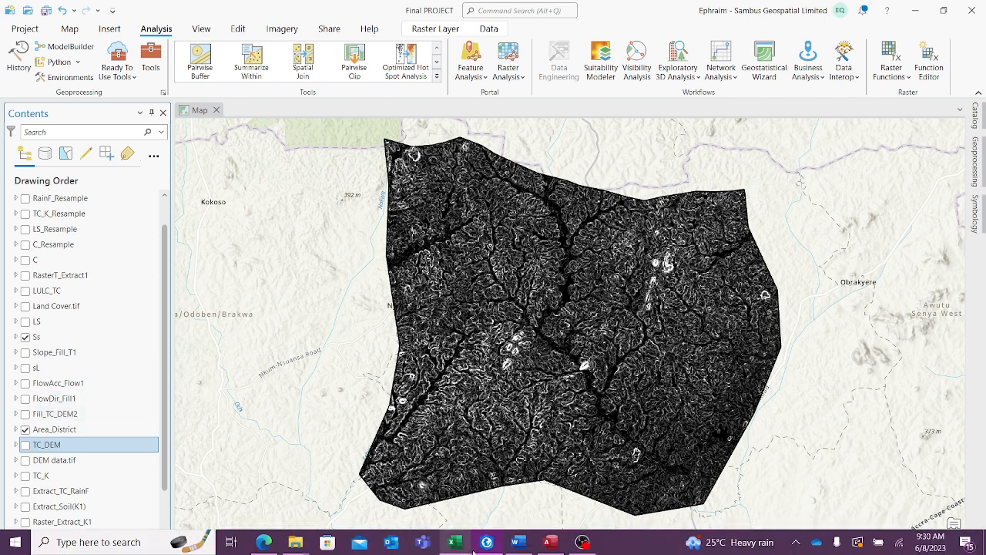
{"action": "mouse_move", "coordinate": [489, 552]}
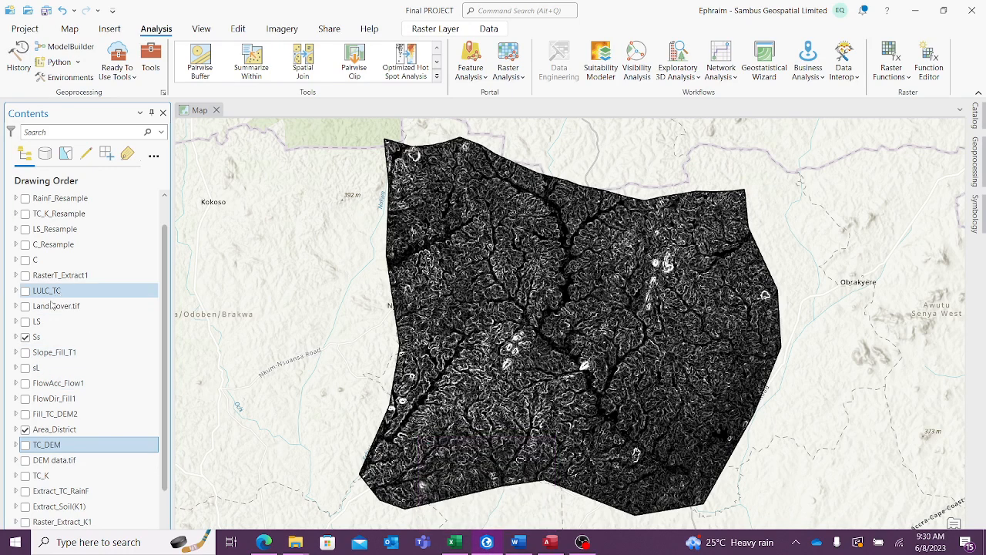
Step: Reopen the Raster Calculator and clear the whole map algebra expression
{"action": "left_click", "coordinate": [977, 166]}
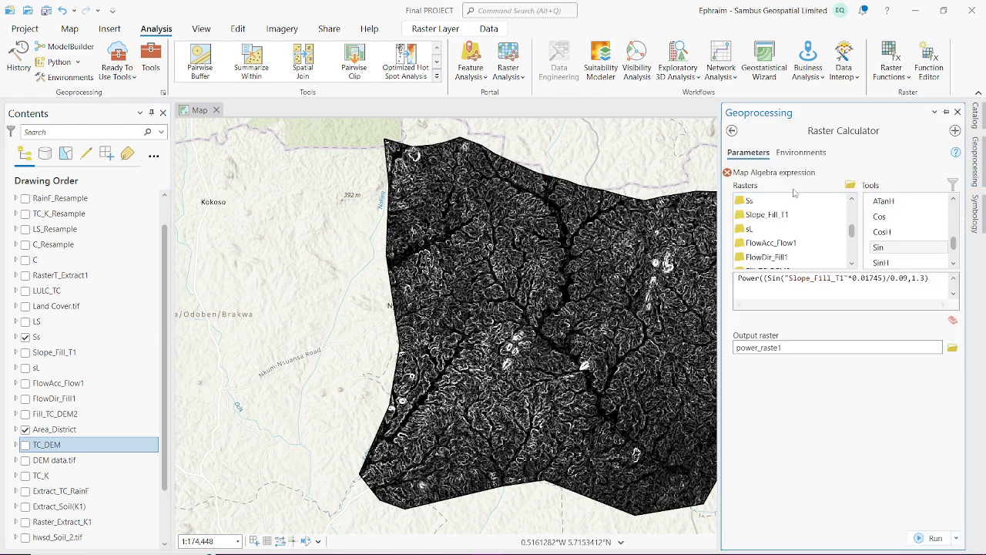
{"action": "left_click", "coordinate": [929, 278]}
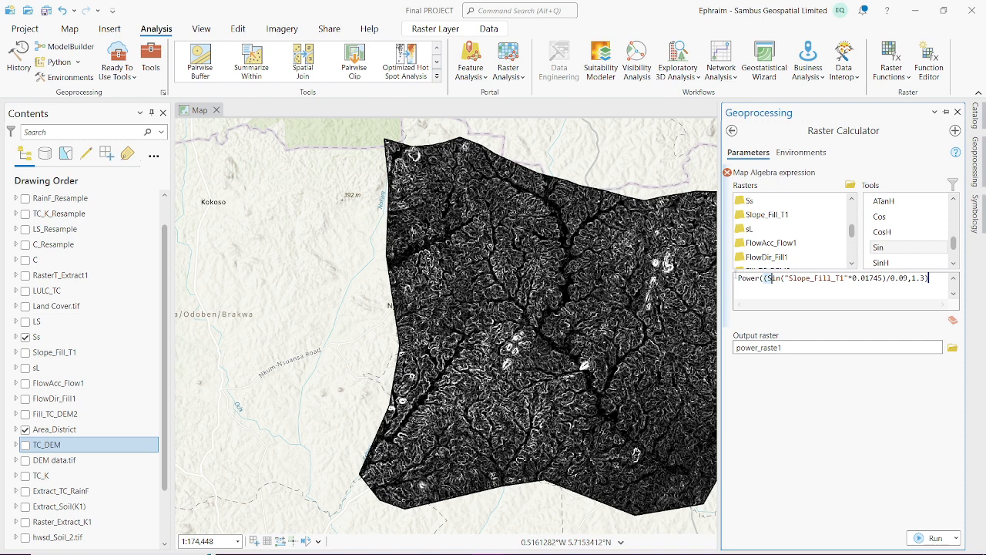
{"action": "left_click_drag", "start_coordinate": [737, 277], "coordinate": [933, 275]}
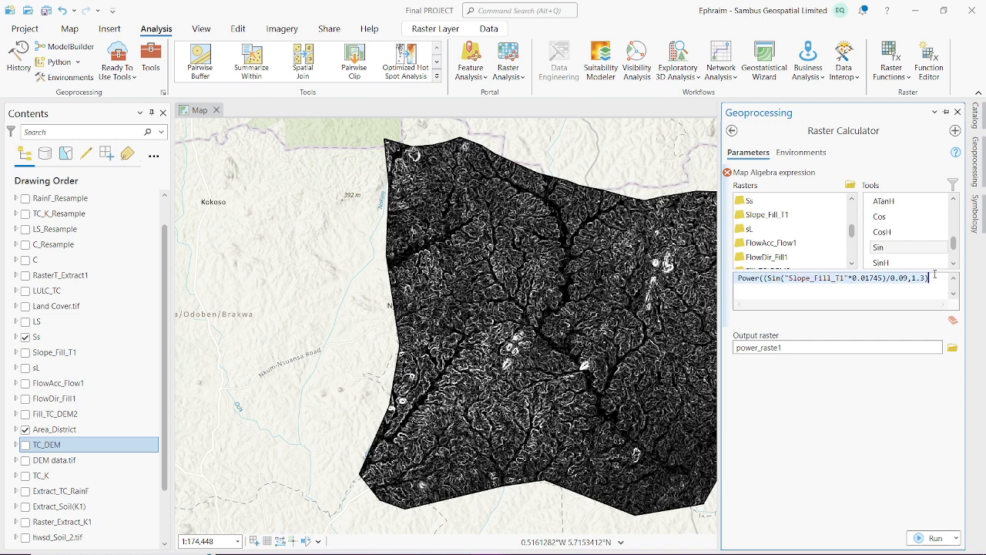
{"action": "key", "text": "BackSpace"}
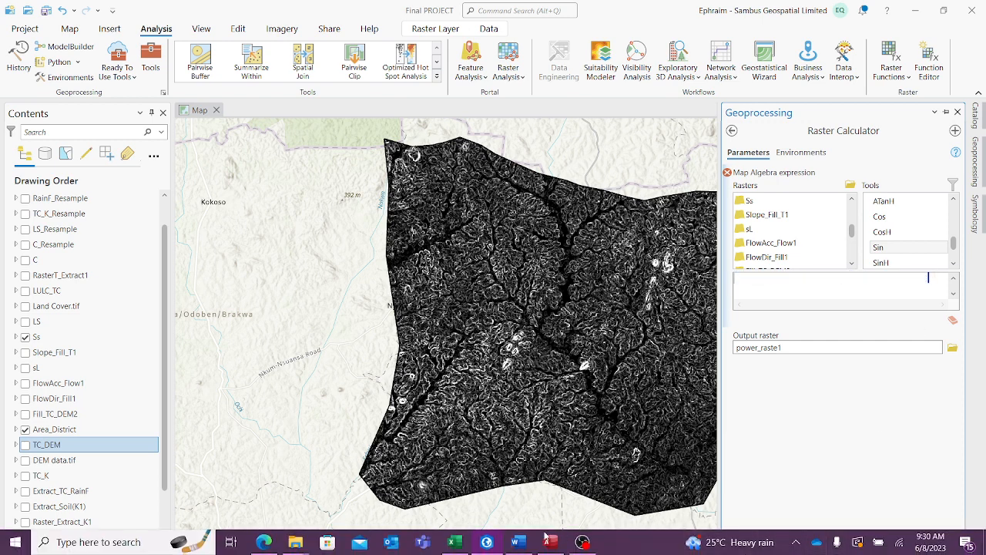
Step: Switch to Word to look up the formula combining L and S in the notes, and return to ArcGIS Pro
{"action": "left_click", "coordinate": [528, 541]}
{"action": "scroll", "coordinate": [511, 307], "scroll_direction": "up", "scroll_amount": 10}
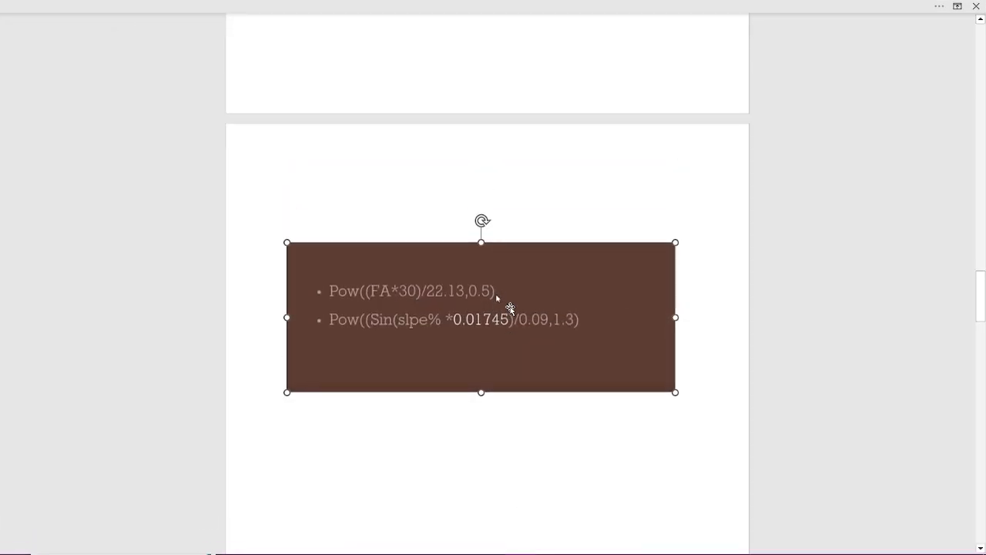
{"action": "scroll", "coordinate": [511, 306], "scroll_direction": "up", "scroll_amount": 3}
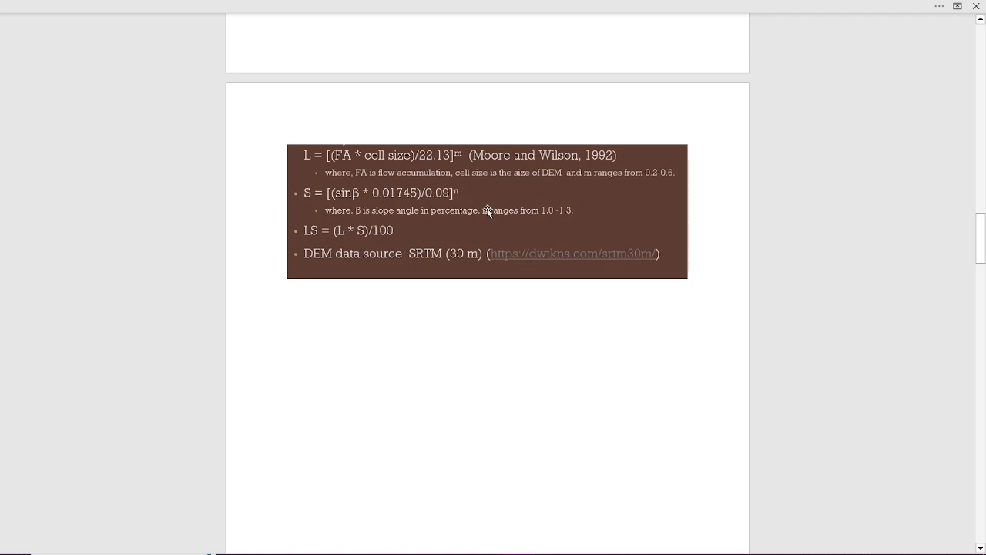
{"action": "left_click", "coordinate": [863, 5]}
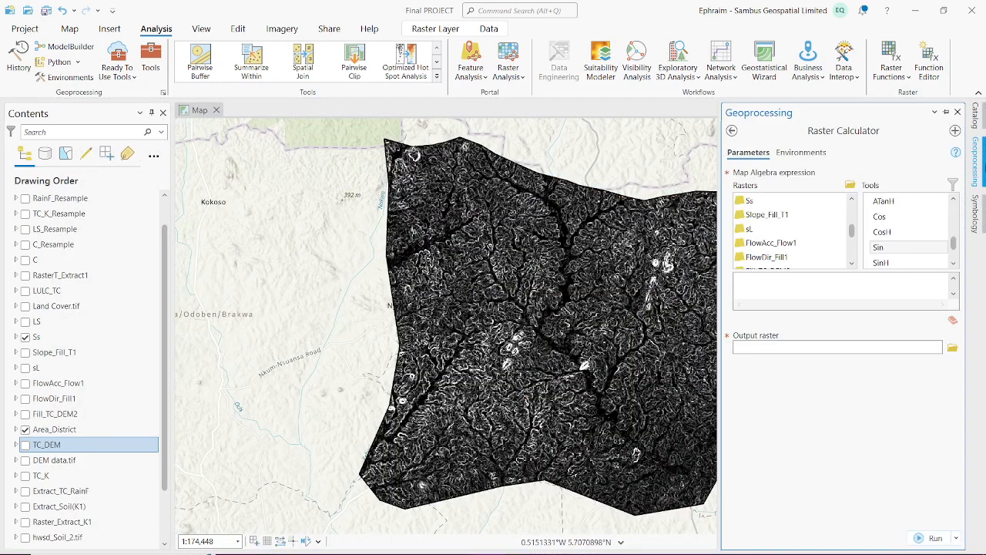
Step: Build the map algebra expression ("sL" * "Ss")/100 from the sL and Ss rasters
{"action": "left_click", "coordinate": [778, 282]}
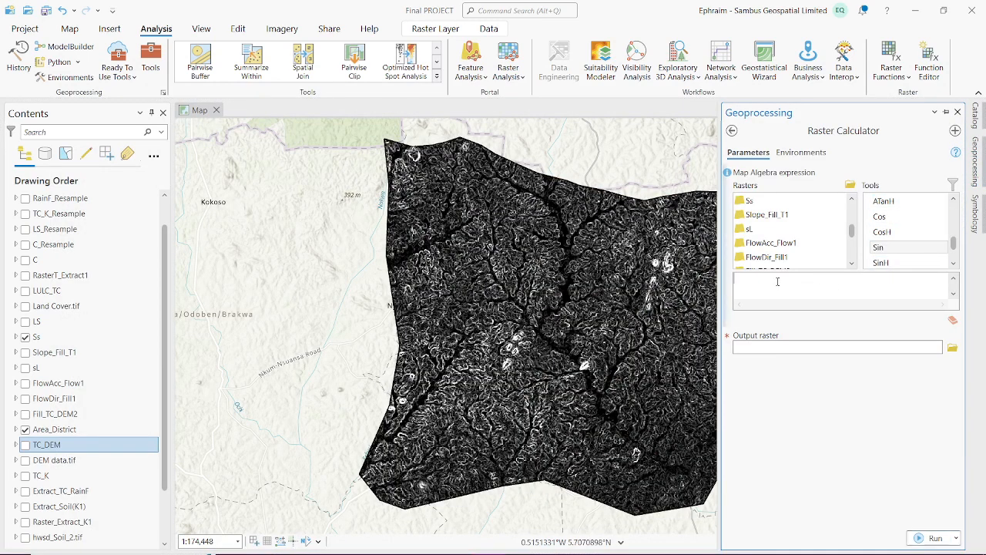
{"action": "double_click", "coordinate": [771, 230]}
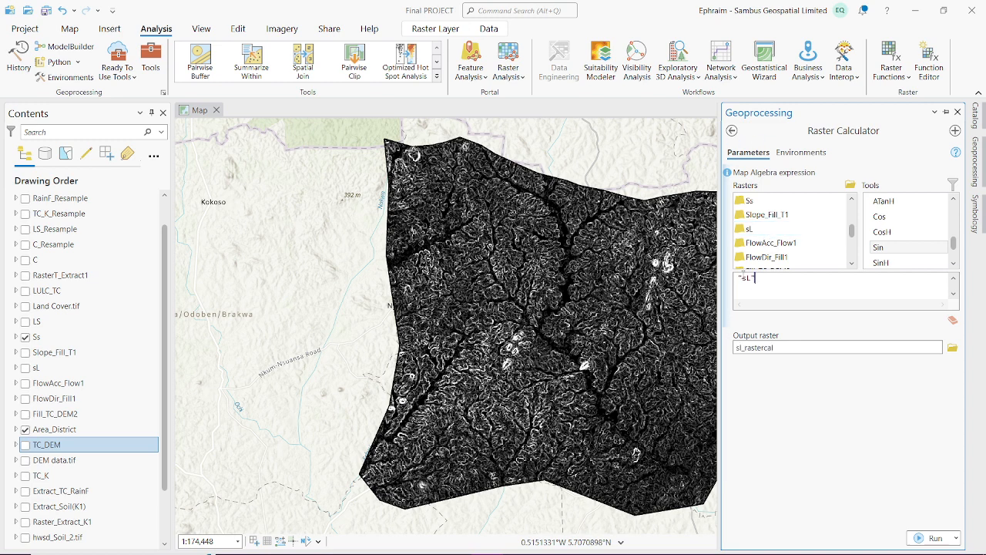
{"action": "key", "text": "Home"}
{"action": "type", "text": "("}
{"action": "scroll", "coordinate": [892, 234], "scroll_direction": "up", "scroll_amount": 10}
{"action": "scroll", "coordinate": [893, 233], "scroll_direction": "up", "scroll_amount": 3}
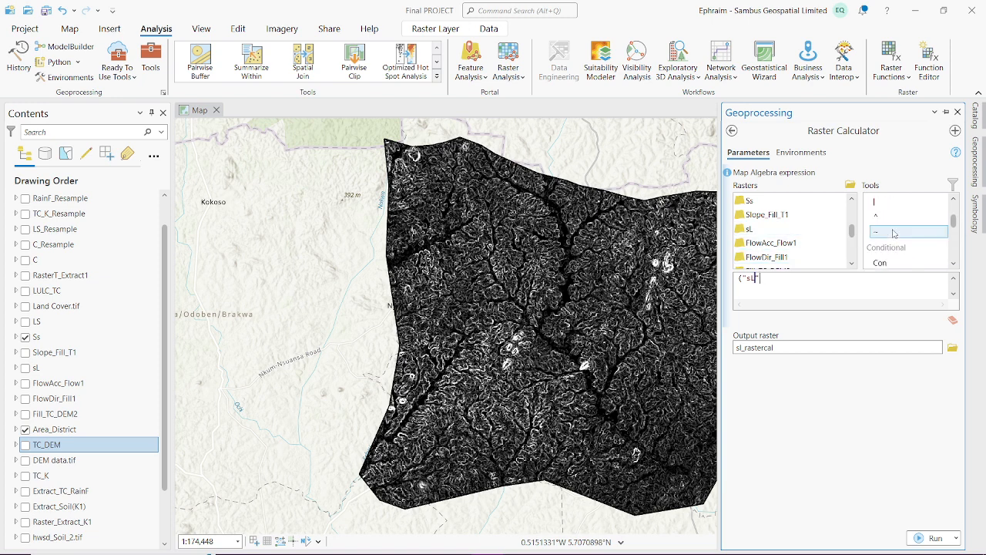
{"action": "double_click", "coordinate": [890, 247]}
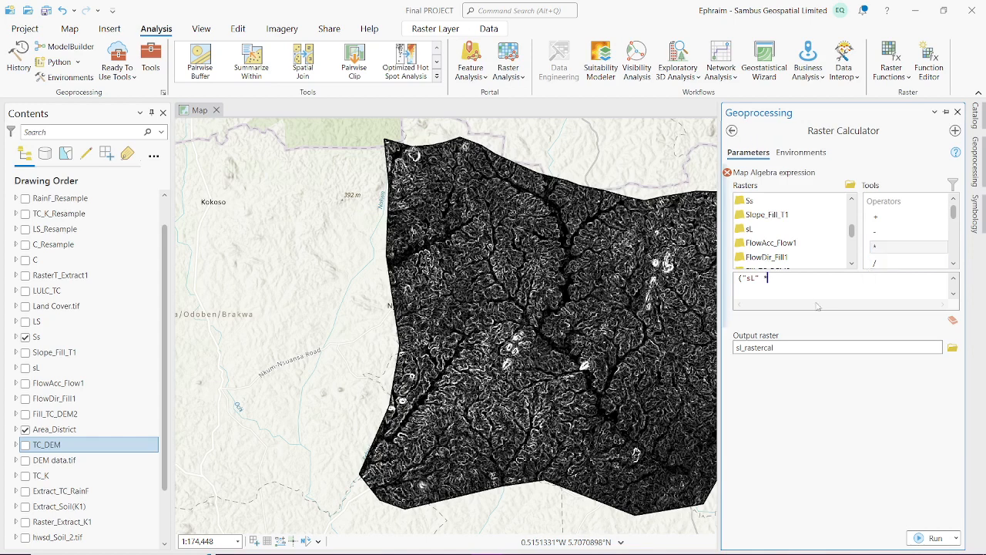
{"action": "double_click", "coordinate": [778, 202]}
{"action": "double_click", "coordinate": [891, 259]}
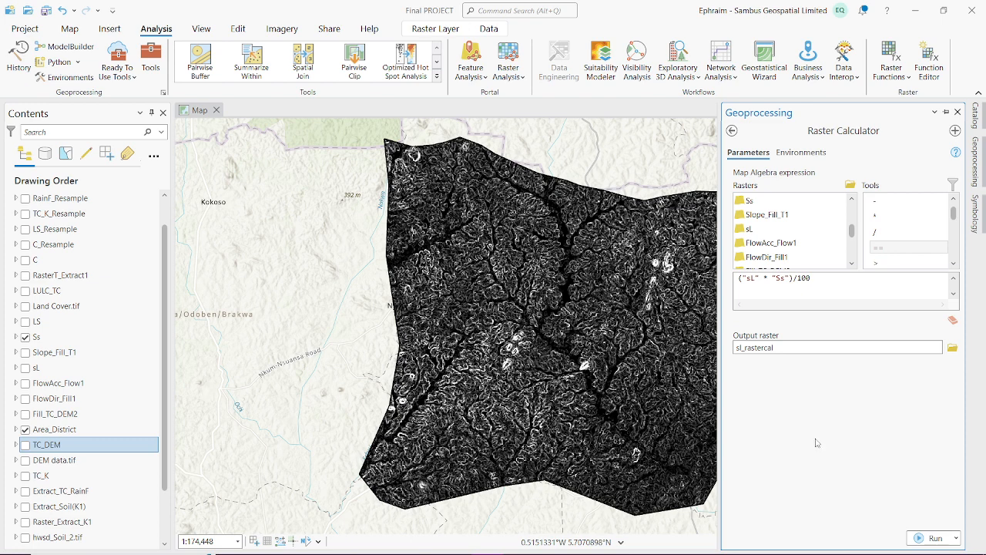
Step: Hide the Raster Calculator without running it, display the LS raster on the map in place of Ss, and reopen the tool
{"action": "left_click", "coordinate": [807, 351]}
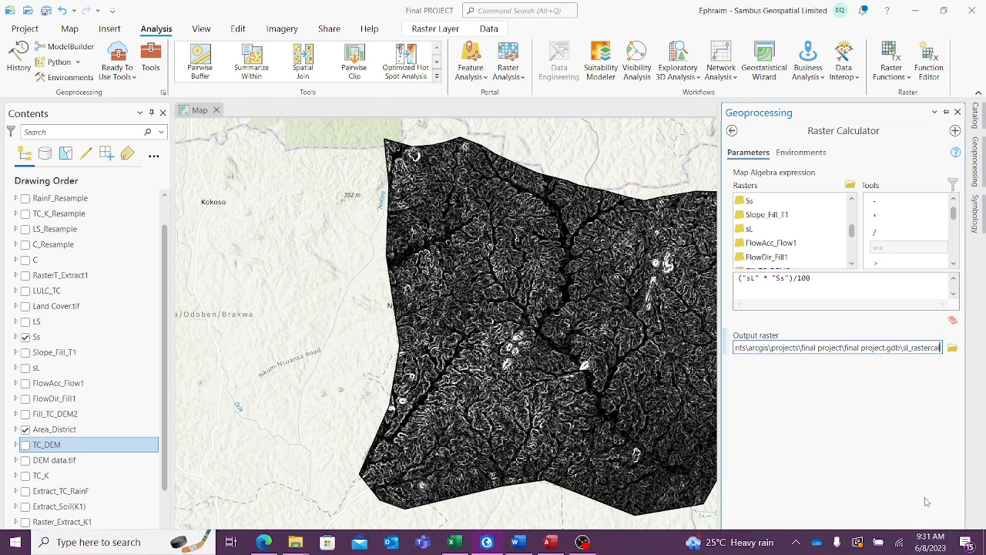
{"action": "left_click", "coordinate": [946, 113]}
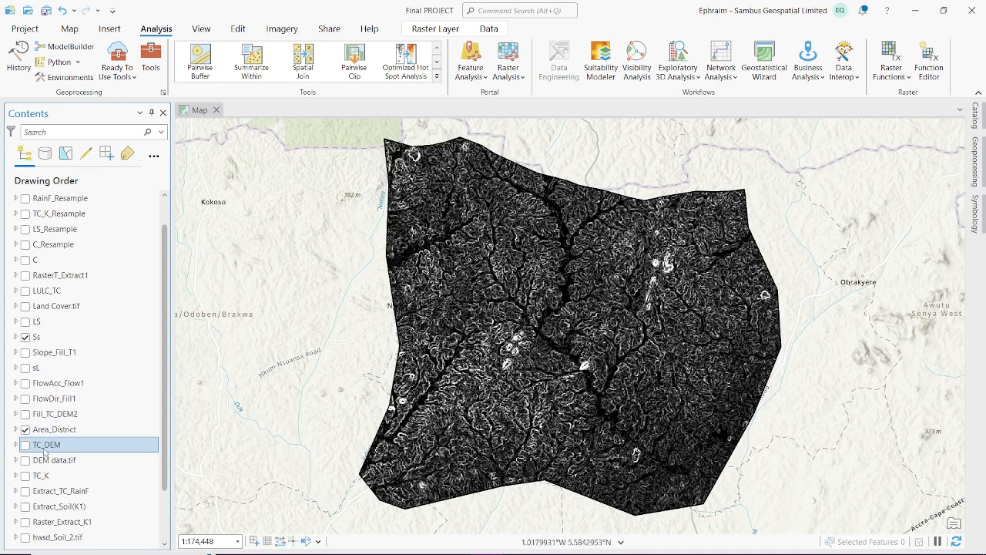
{"action": "left_click", "coordinate": [26, 321]}
{"action": "left_click", "coordinate": [26, 337]}
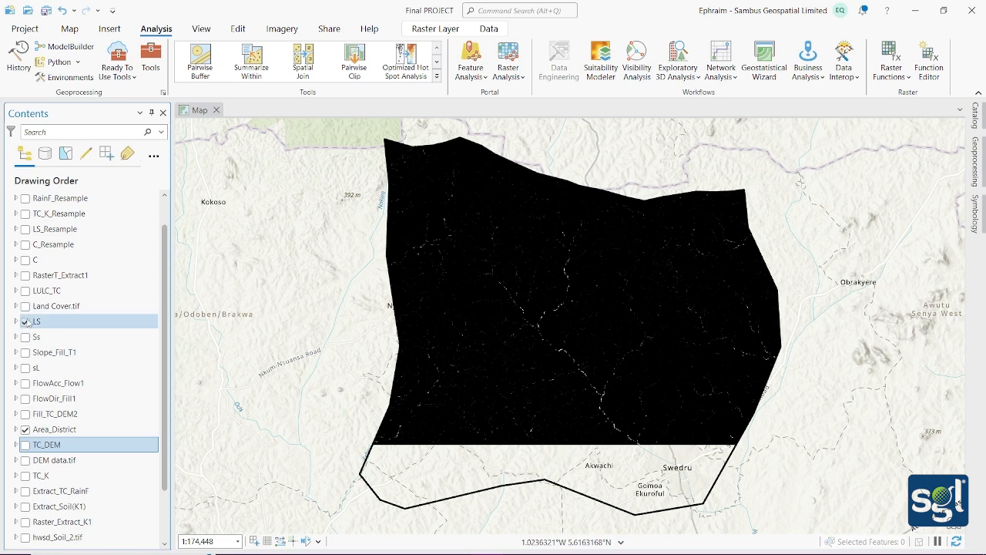
{"action": "left_click", "coordinate": [25, 321]}
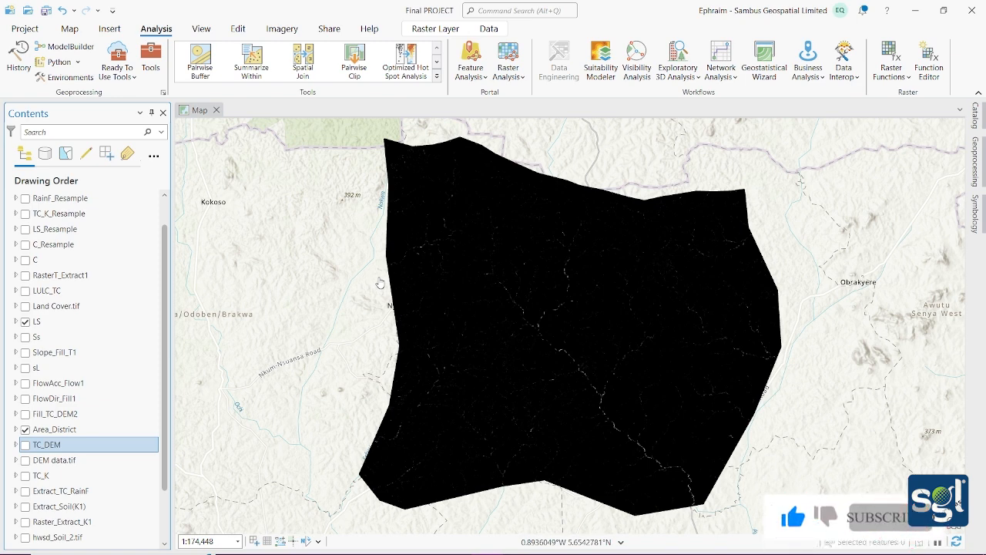
{"action": "left_click", "coordinate": [980, 168]}
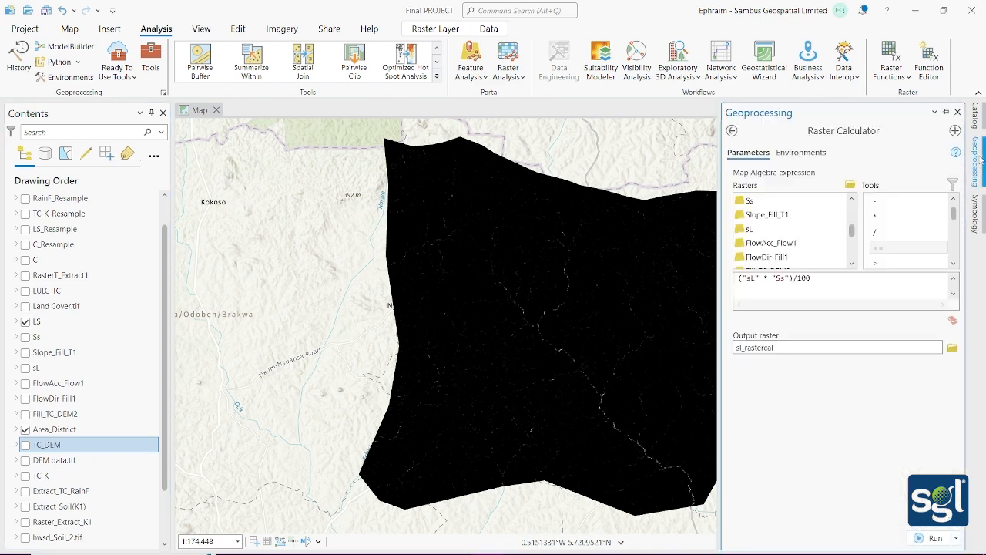
Step: Put the Raster Calculator away, turn off the LS raster and locate Land Cover.tif among the project's catalog items
{"action": "left_click", "coordinate": [951, 115]}
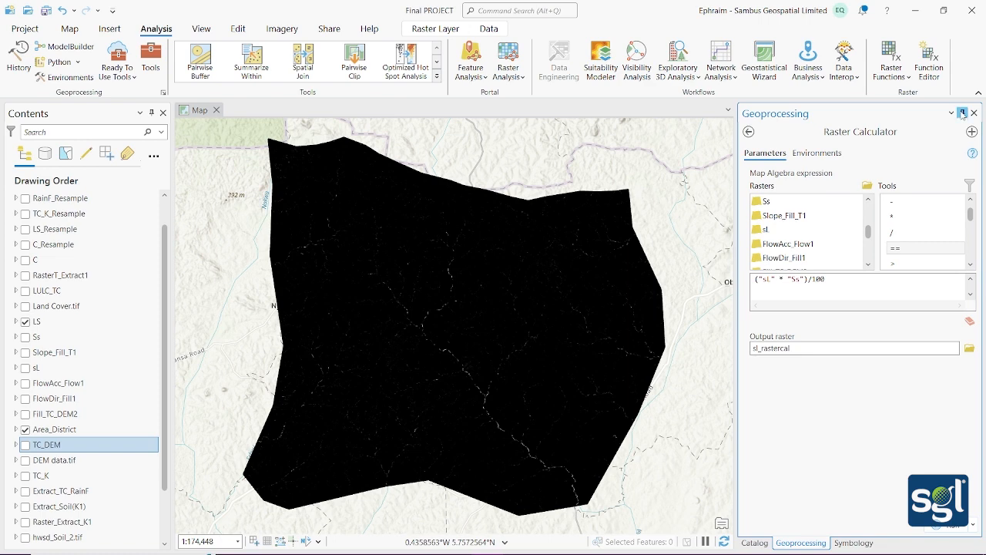
{"action": "left_click", "coordinate": [963, 114]}
{"action": "left_click", "coordinate": [975, 119]}
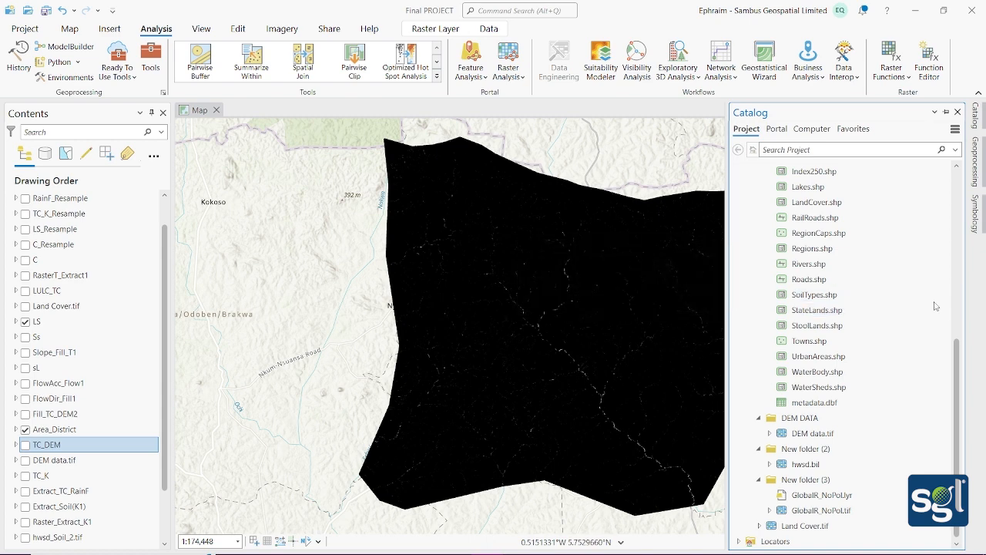
{"action": "left_click", "coordinate": [25, 322]}
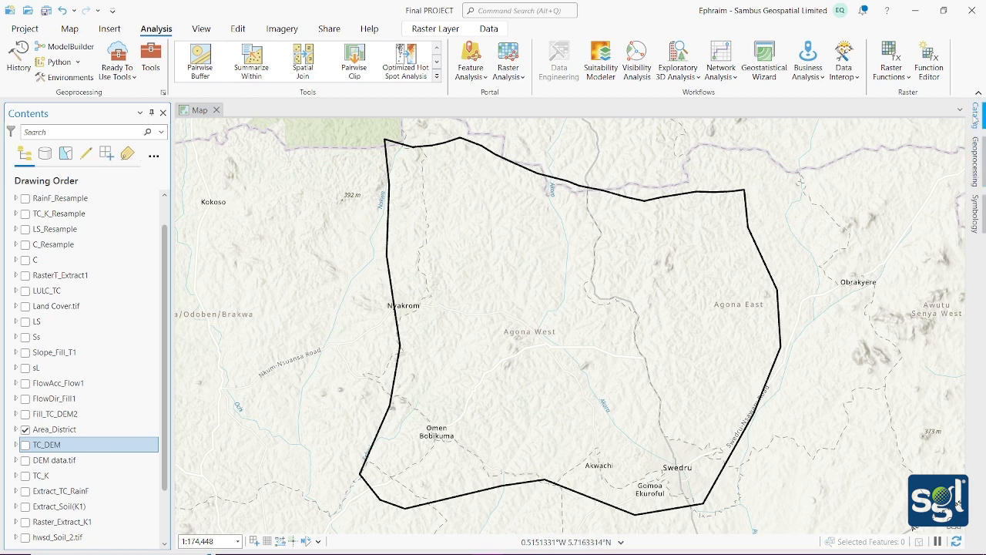
{"action": "left_click", "coordinate": [976, 119]}
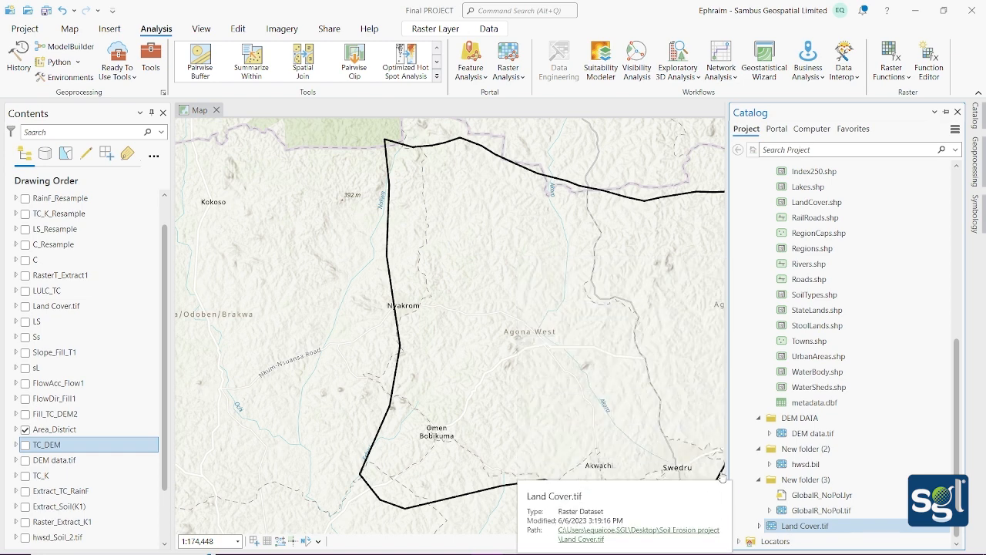
{"action": "left_click", "coordinate": [947, 112]}
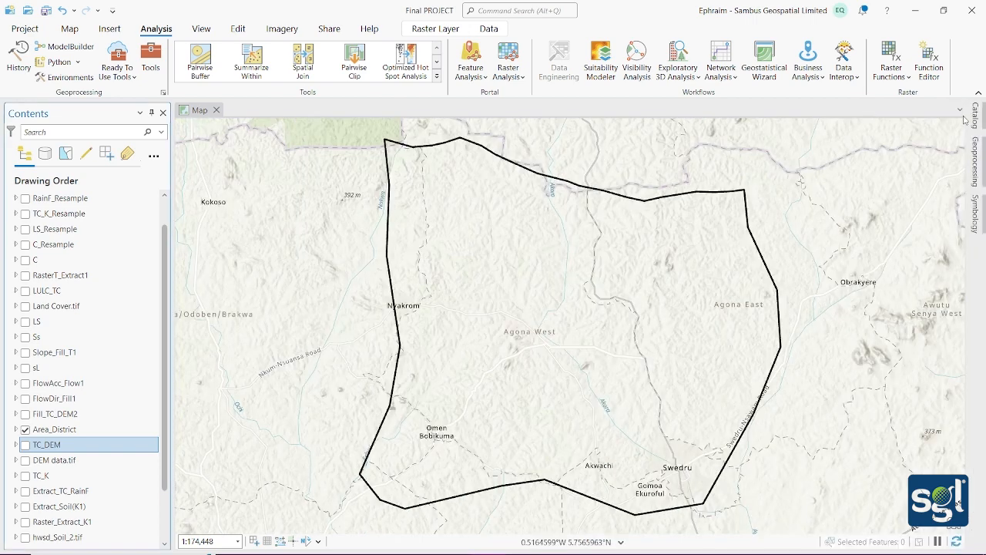
Step: Display the Land Cover.tif raster on the map and look over its full extent
{"action": "left_click", "coordinate": [26, 307]}
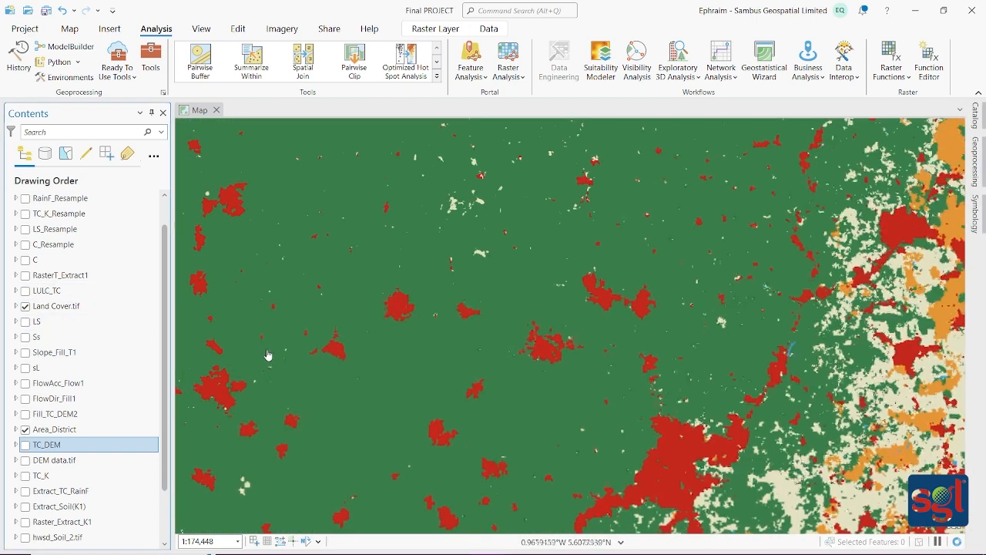
{"action": "scroll", "coordinate": [496, 240], "scroll_direction": "down", "scroll_amount": 3}
{"action": "scroll", "coordinate": [496, 241], "scroll_direction": "down", "scroll_amount": 5}
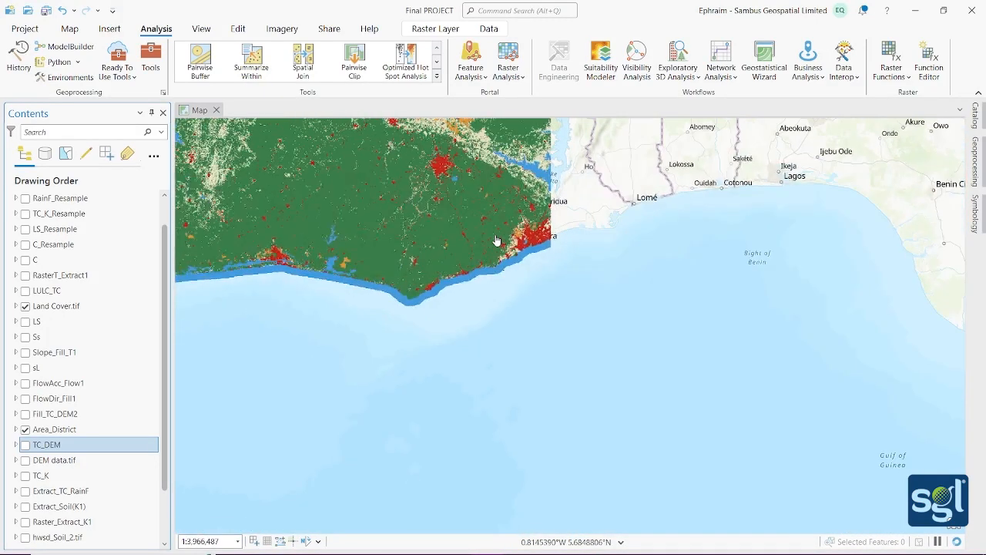
{"action": "left_click_drag", "start_coordinate": [493, 221], "coordinate": [539, 276]}
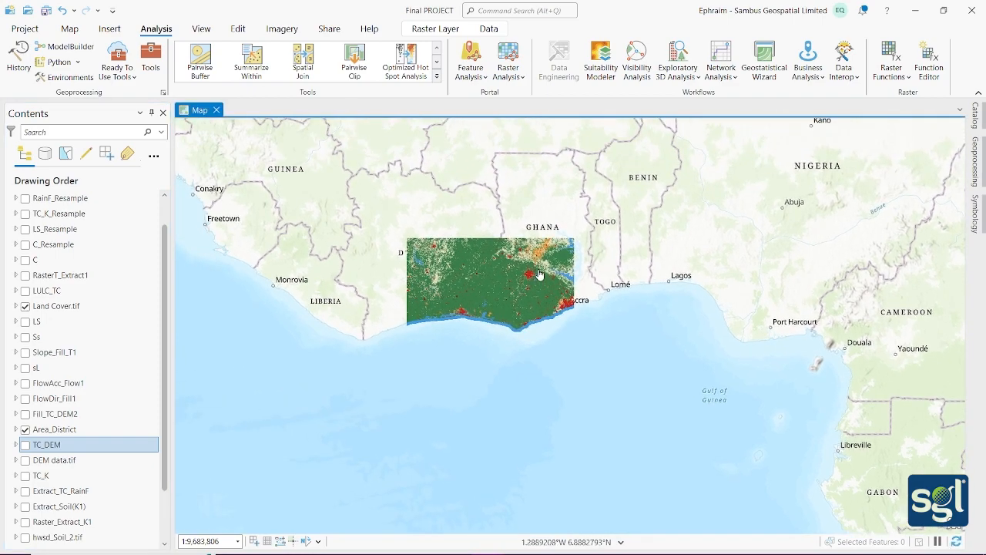
{"action": "scroll", "coordinate": [539, 276], "scroll_direction": "up", "scroll_amount": 5}
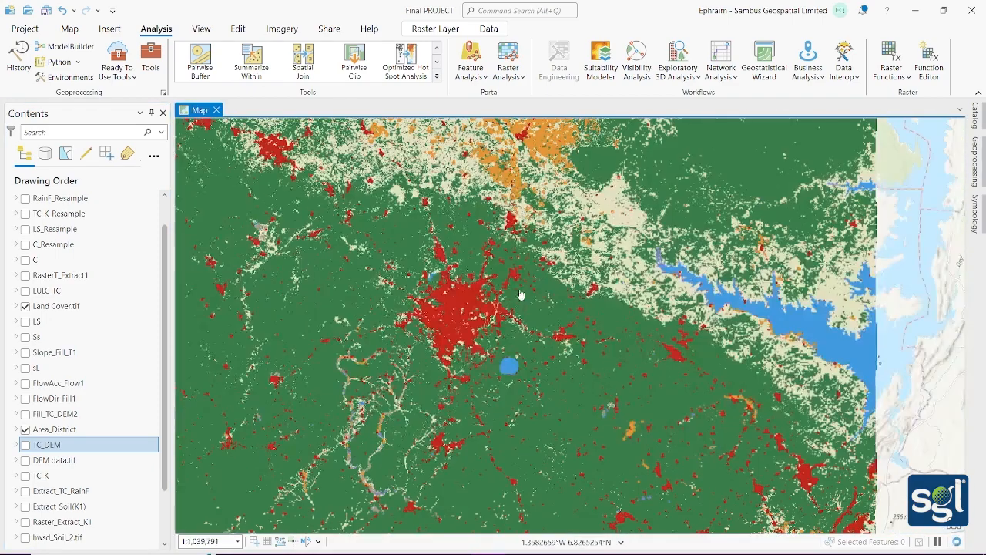
{"action": "left_click_drag", "start_coordinate": [521, 294], "coordinate": [591, 251]}
Step: Move Area_District above Land Cover.tif in the drawing order and bring the district outline into view
{"action": "left_click_drag", "start_coordinate": [72, 430], "coordinate": [54, 303]}
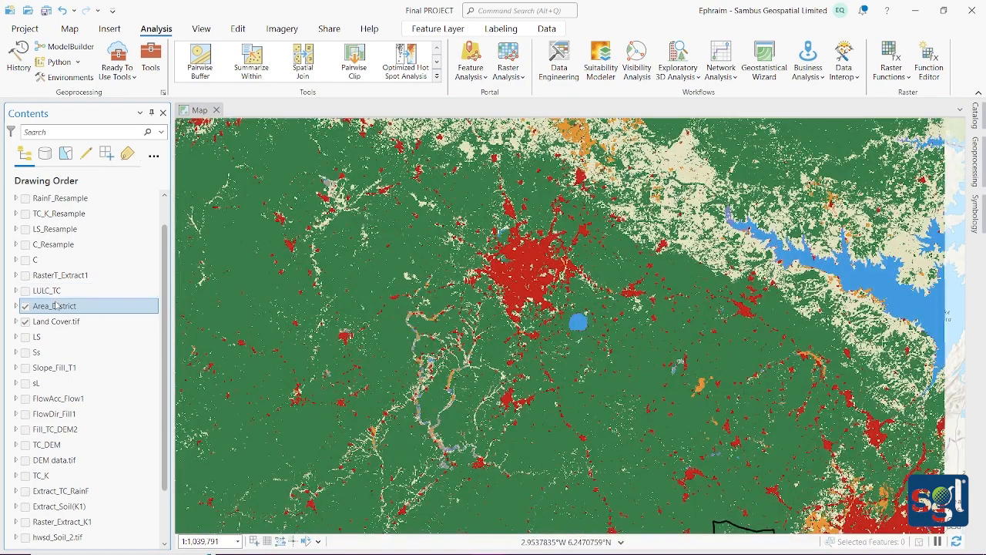
{"action": "left_click", "coordinate": [45, 324], "text": "ctrl"}
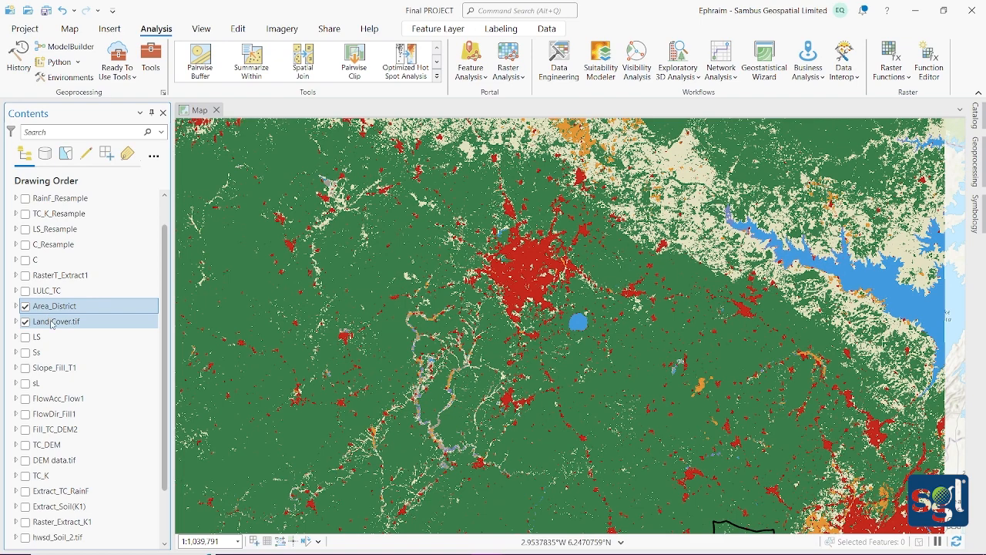
{"action": "left_click_drag", "start_coordinate": [657, 432], "coordinate": [625, 327]}
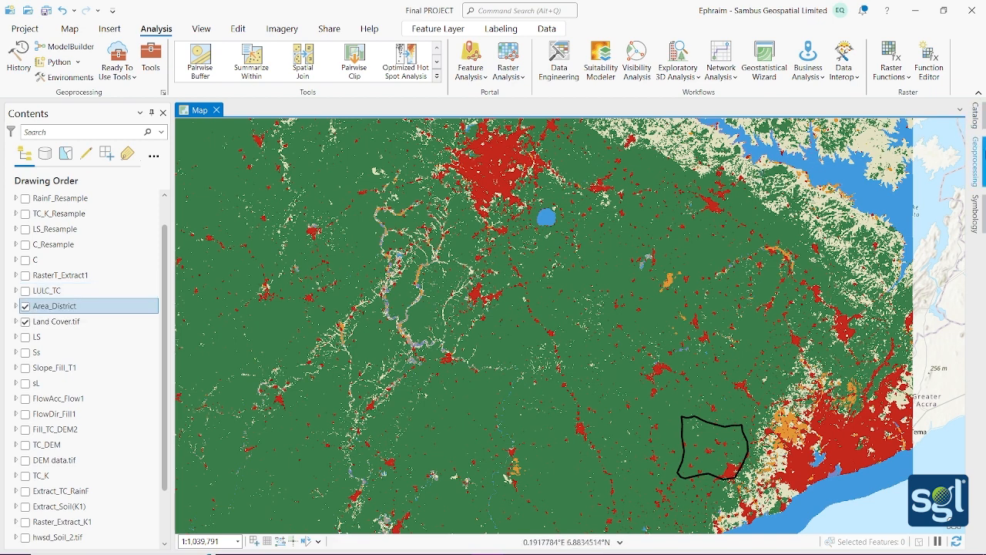
Step: Leave the Raster Calculator, search the geoprocessing tools for "extract by" and open Extract by Mask
{"action": "left_click", "coordinate": [975, 162]}
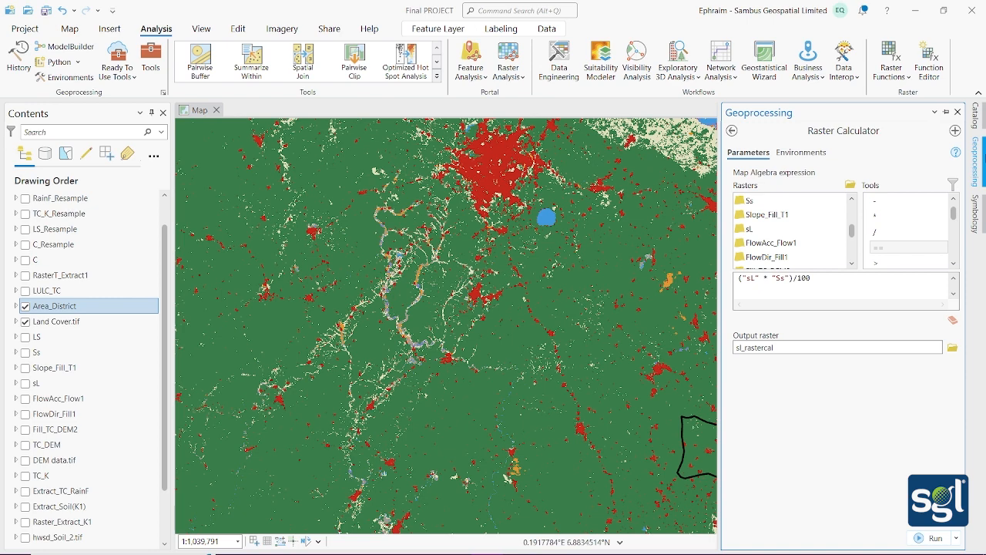
{"action": "left_click", "coordinate": [732, 131]}
{"action": "left_click", "coordinate": [923, 131]}
{"action": "type", "text": "extract"}
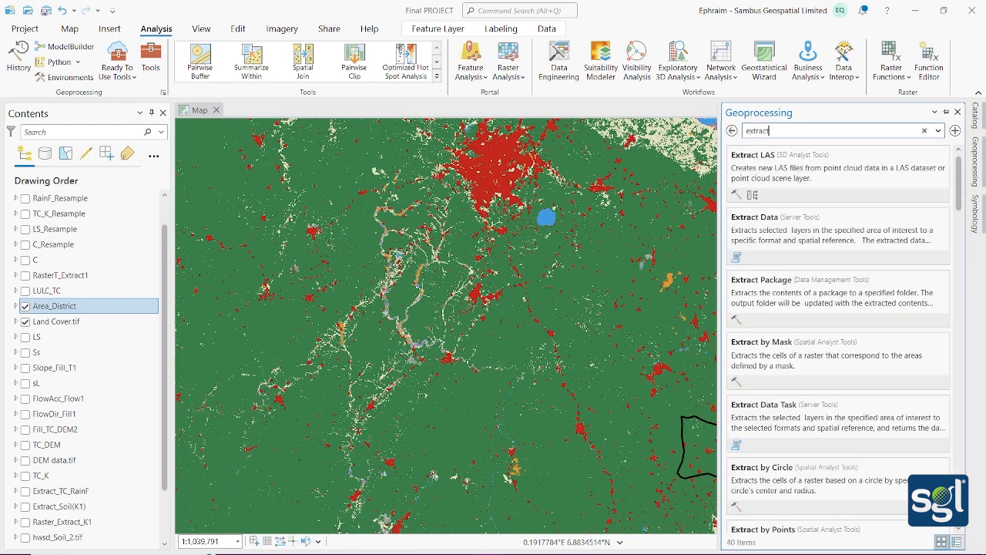
{"action": "type", "text": " by"}
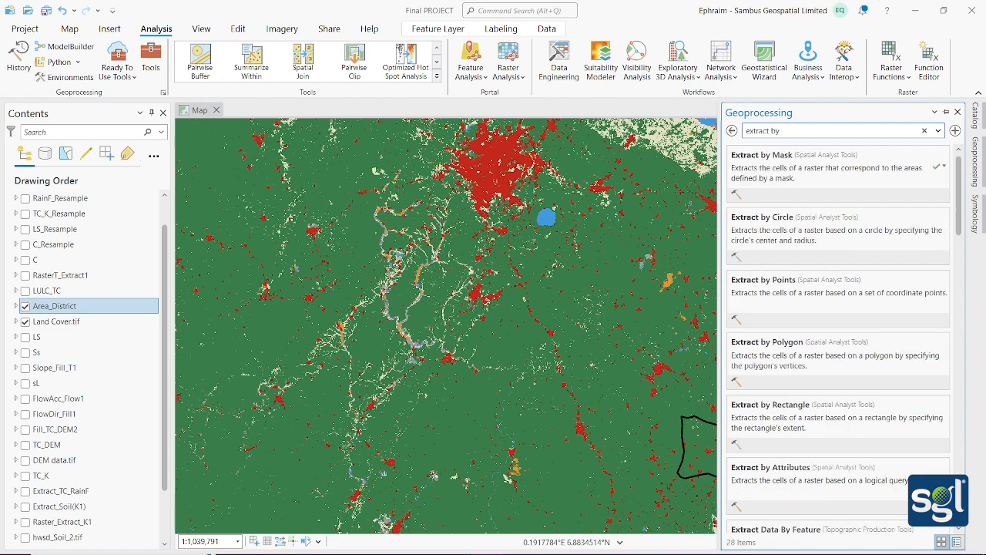
{"action": "left_click", "coordinate": [805, 178]}
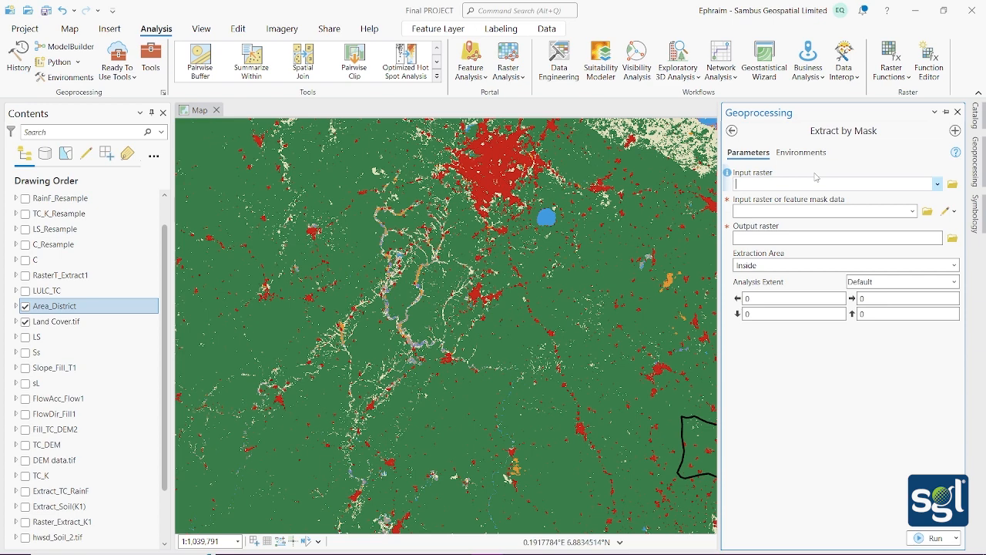
Step: Set Land Cover.tif as the input raster and Area_District as the mask data for Extract by Mask
{"action": "left_click", "coordinate": [937, 187]}
{"action": "scroll", "coordinate": [866, 281], "scroll_direction": "down", "scroll_amount": 3}
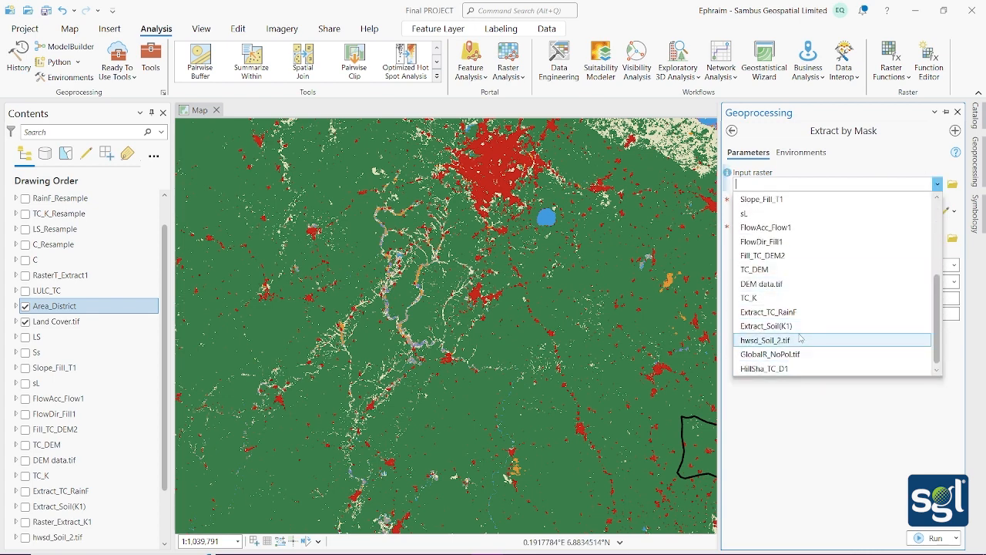
{"action": "scroll", "coordinate": [811, 308], "scroll_direction": "up", "scroll_amount": 1}
{"action": "scroll", "coordinate": [811, 306], "scroll_direction": "up", "scroll_amount": 1}
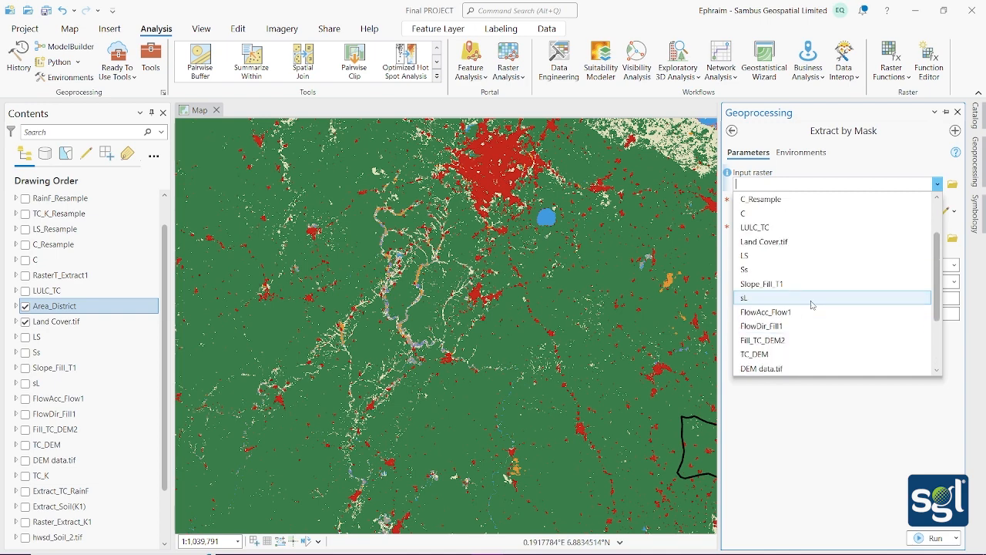
{"action": "left_click", "coordinate": [805, 238]}
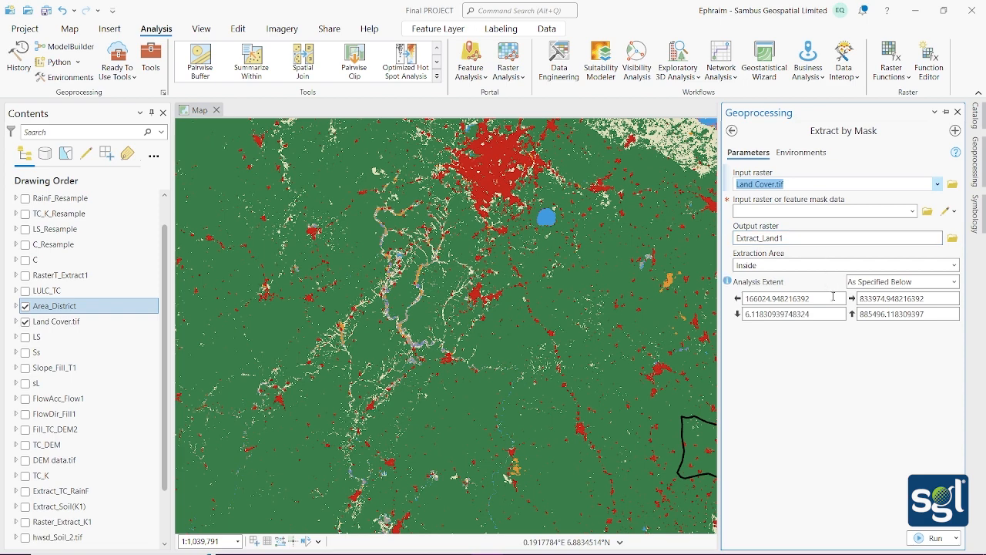
{"action": "left_click", "coordinate": [911, 211]}
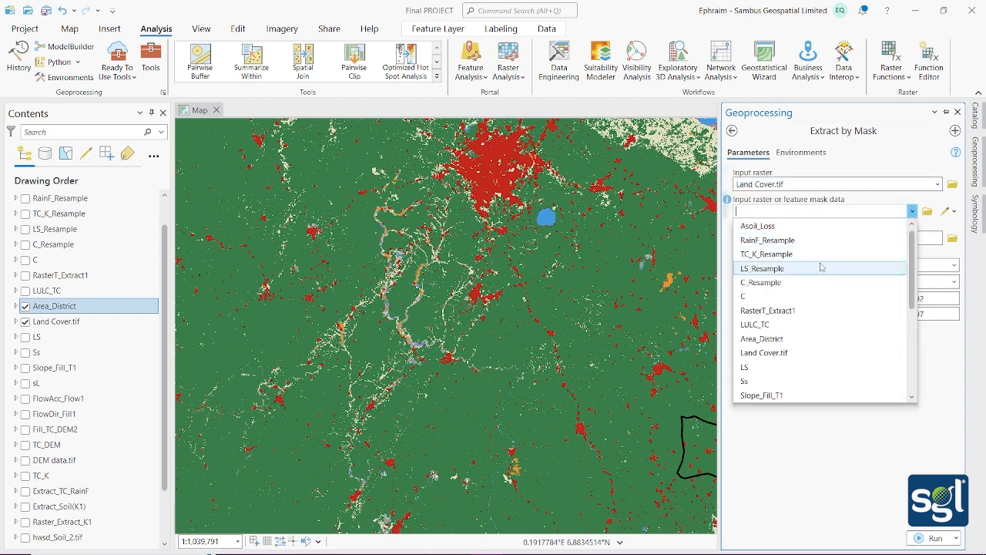
{"action": "scroll", "coordinate": [821, 268], "scroll_direction": "down", "scroll_amount": 5}
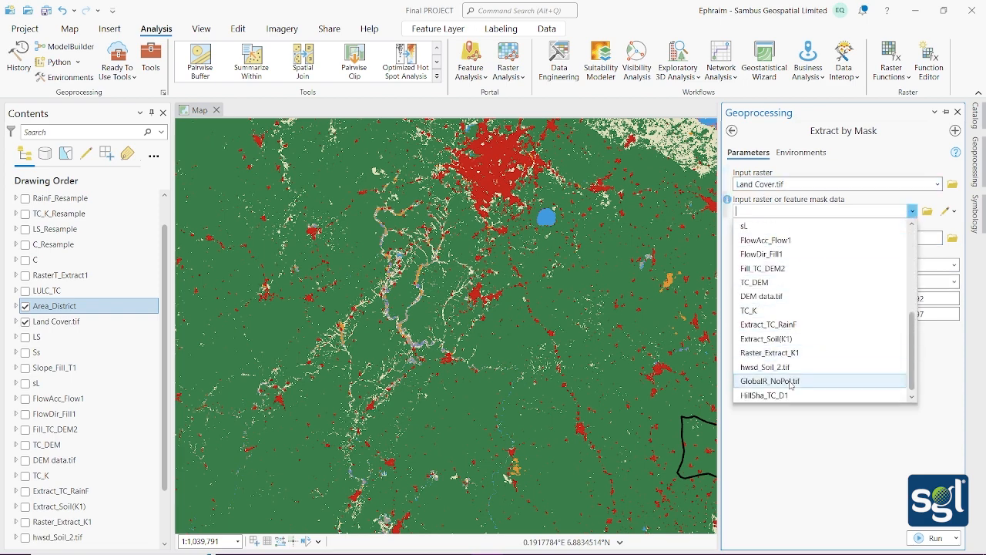
{"action": "scroll", "coordinate": [784, 293], "scroll_direction": "up", "scroll_amount": 3}
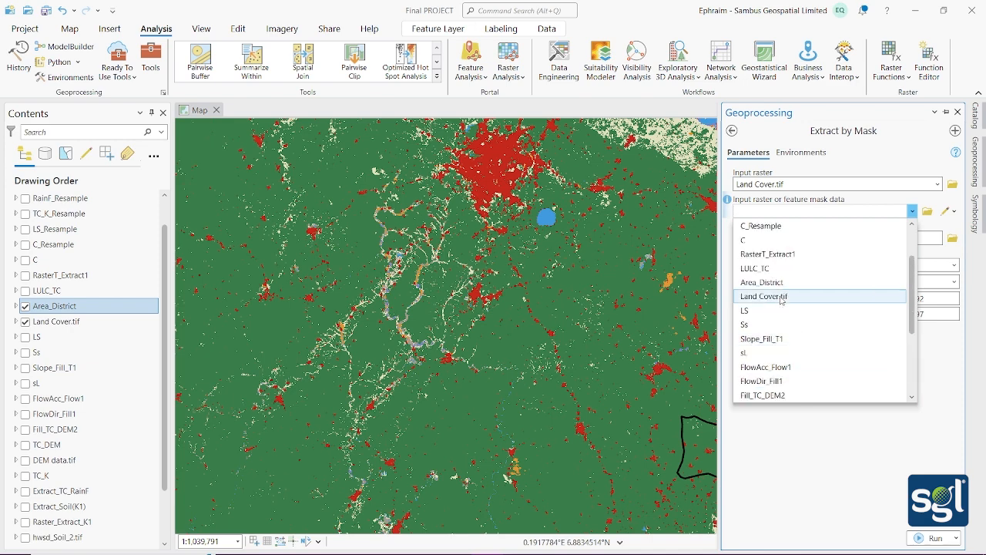
{"action": "left_click", "coordinate": [789, 283]}
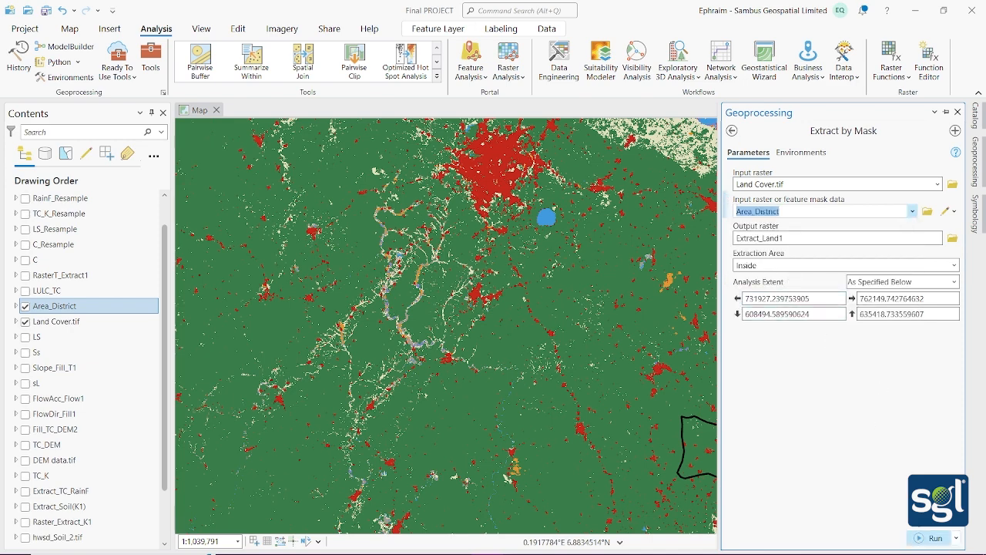
Step: Hide Extract by Mask without running it, display the extracted LULC_TC raster and move Area_District above it in the drawing order
{"action": "left_click", "coordinate": [946, 112]}
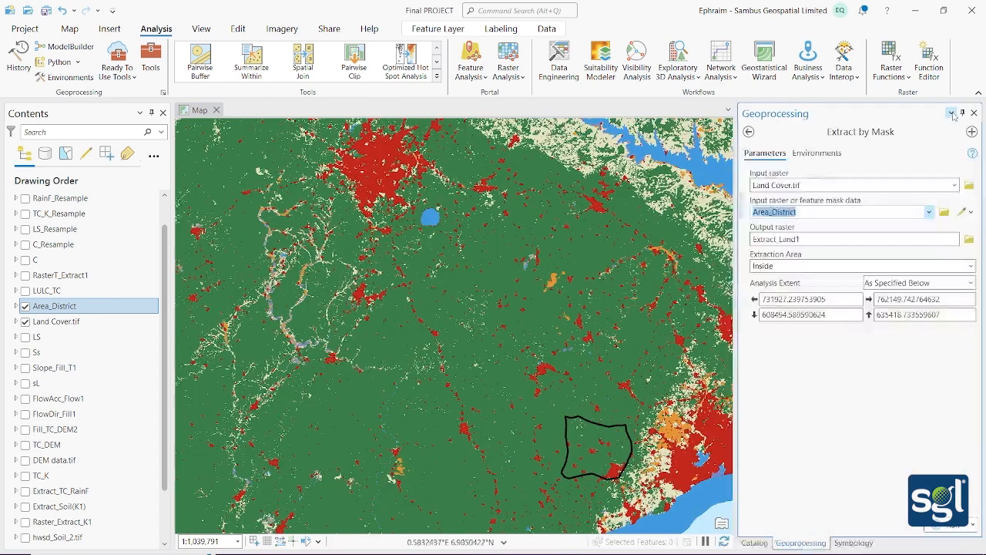
{"action": "left_click", "coordinate": [963, 113]}
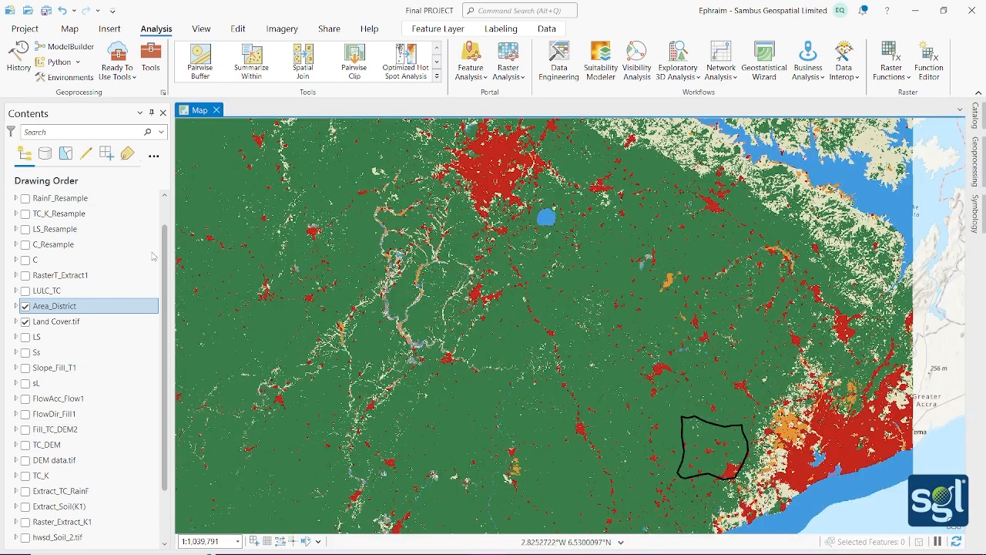
{"action": "left_click", "coordinate": [26, 291]}
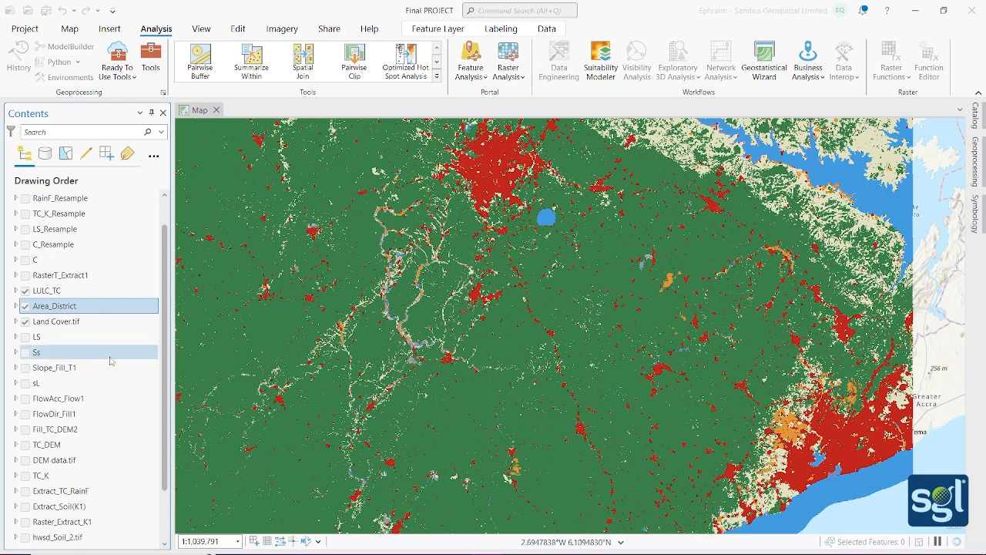
{"action": "left_click_drag", "start_coordinate": [102, 312], "coordinate": [102, 289]}
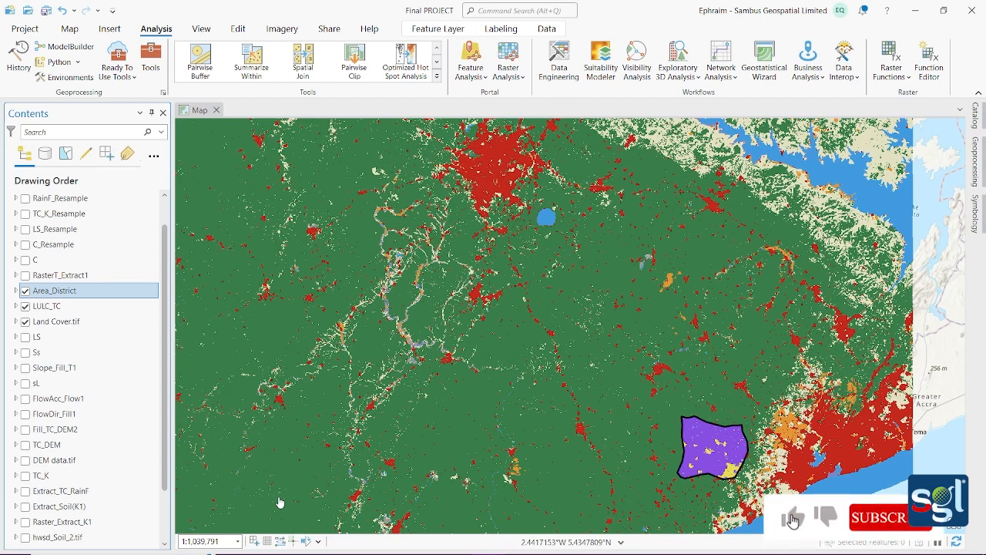
Step: Switch to Word to look up the C values for the ESRI 2020 LULC classes, and return to ArcGIS Pro
{"action": "mouse_move", "coordinate": [462, 552]}
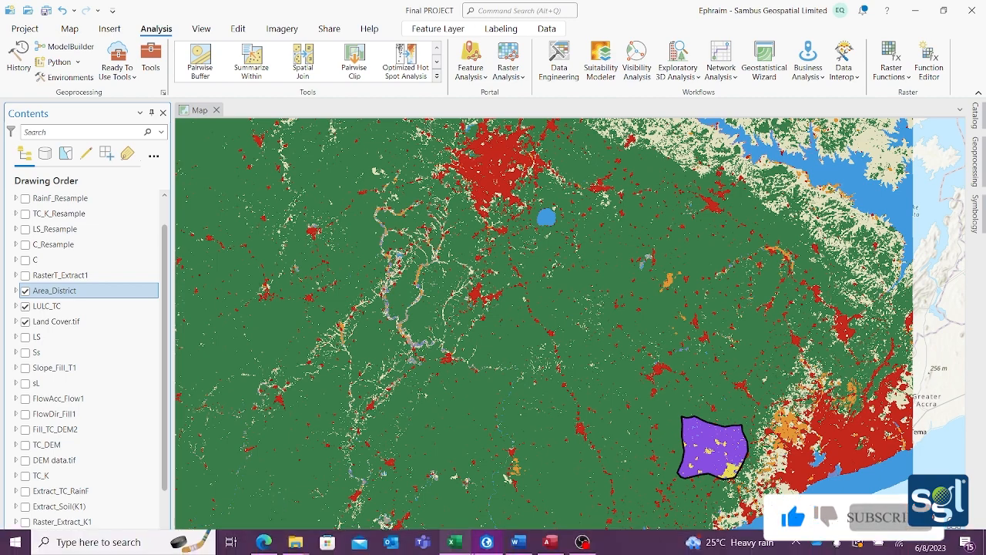
{"action": "left_click", "coordinate": [518, 543]}
{"action": "scroll", "coordinate": [504, 302], "scroll_direction": "down", "scroll_amount": 10}
{"action": "left_click", "coordinate": [501, 310]}
{"action": "scroll", "coordinate": [501, 310], "scroll_direction": "down", "scroll_amount": 10}
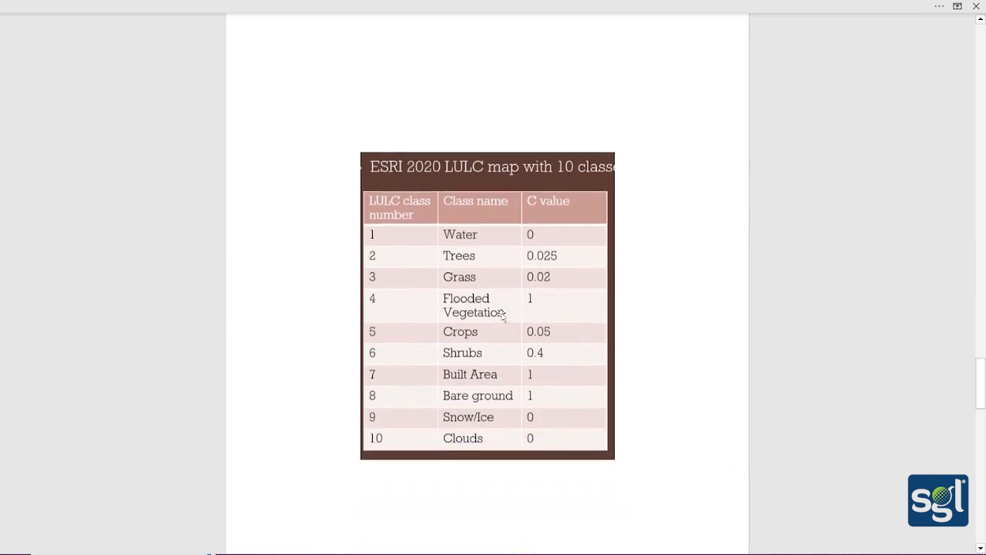
{"action": "scroll", "coordinate": [502, 314], "scroll_direction": "down", "scroll_amount": 1}
{"action": "scroll", "coordinate": [501, 314], "scroll_direction": "down", "scroll_amount": 1}
{"action": "scroll", "coordinate": [501, 314], "scroll_direction": "up", "scroll_amount": 2}
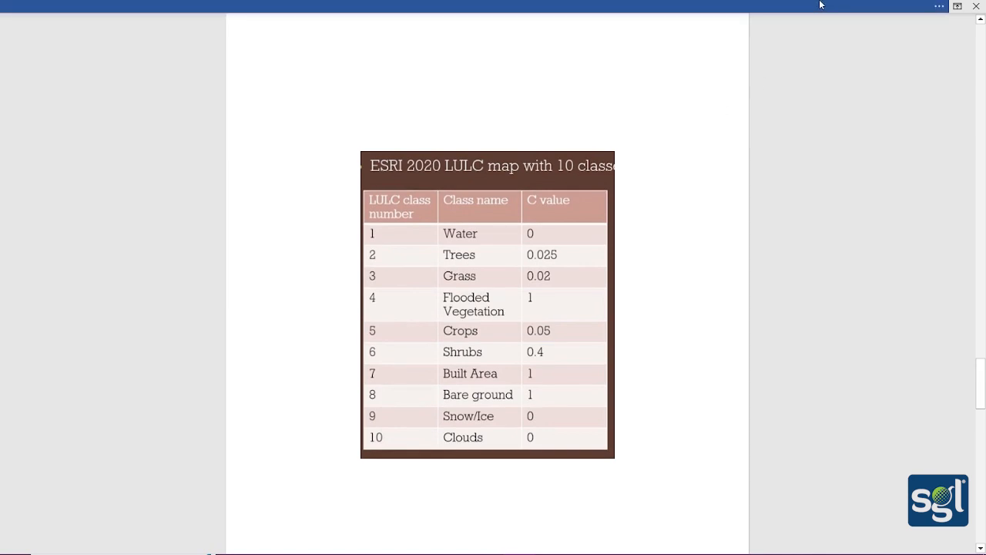
{"action": "left_click", "coordinate": [877, 5]}
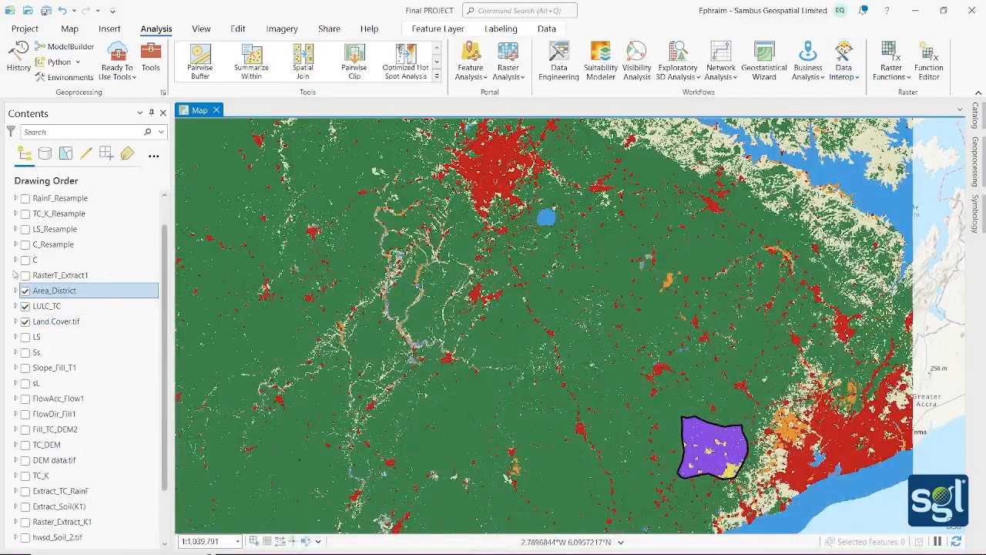
Step: Hide Land Cover.tif and zoom the map to the extent of the LULC_TC layer
{"action": "left_click", "coordinate": [24, 321]}
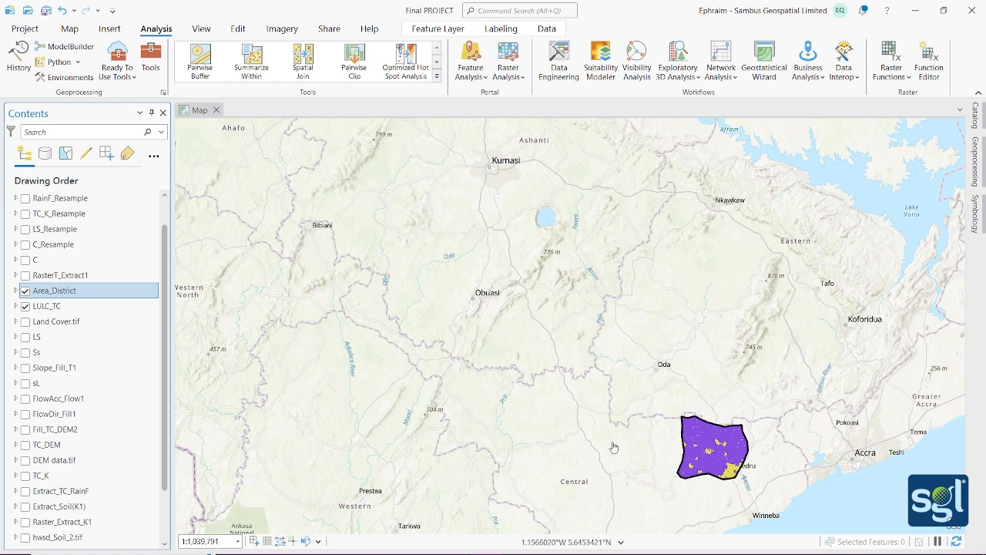
{"action": "left_click_drag", "start_coordinate": [701, 447], "coordinate": [542, 305]}
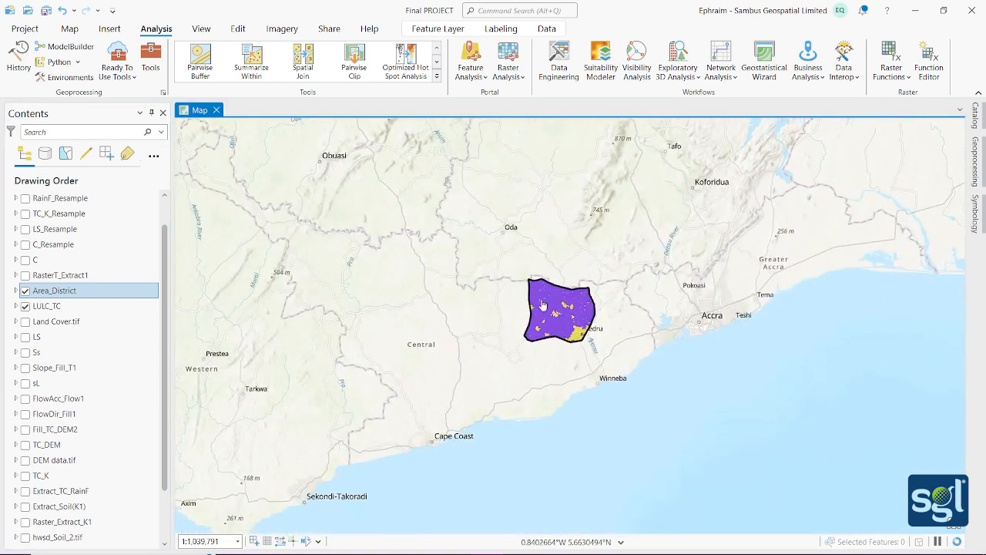
{"action": "left_click", "coordinate": [74, 306]}
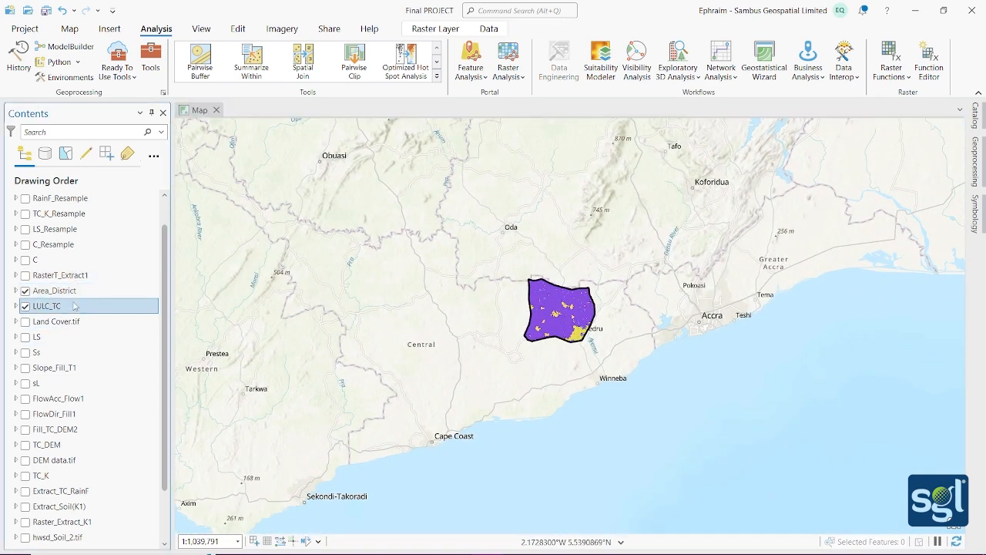
{"action": "right_click", "coordinate": [74, 306]}
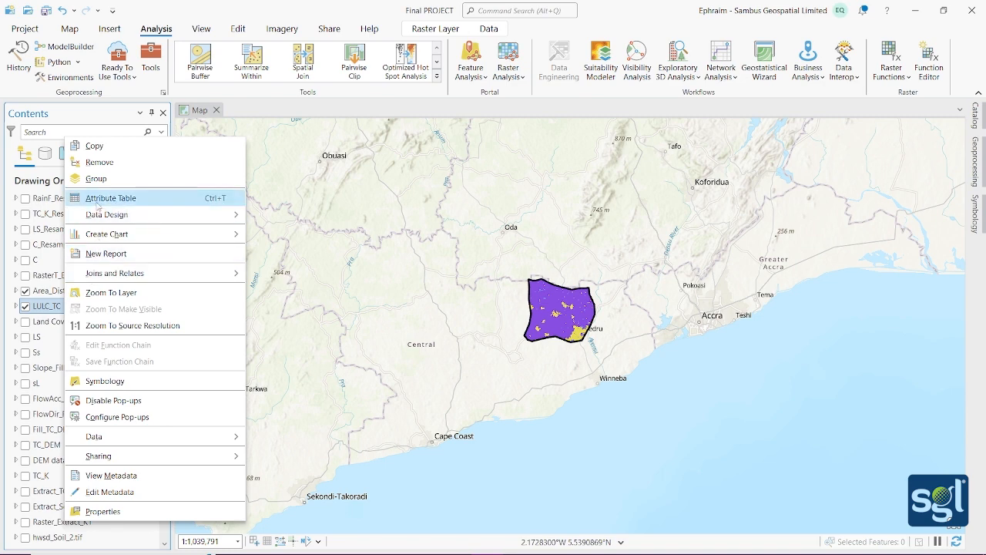
{"action": "left_click", "coordinate": [111, 293]}
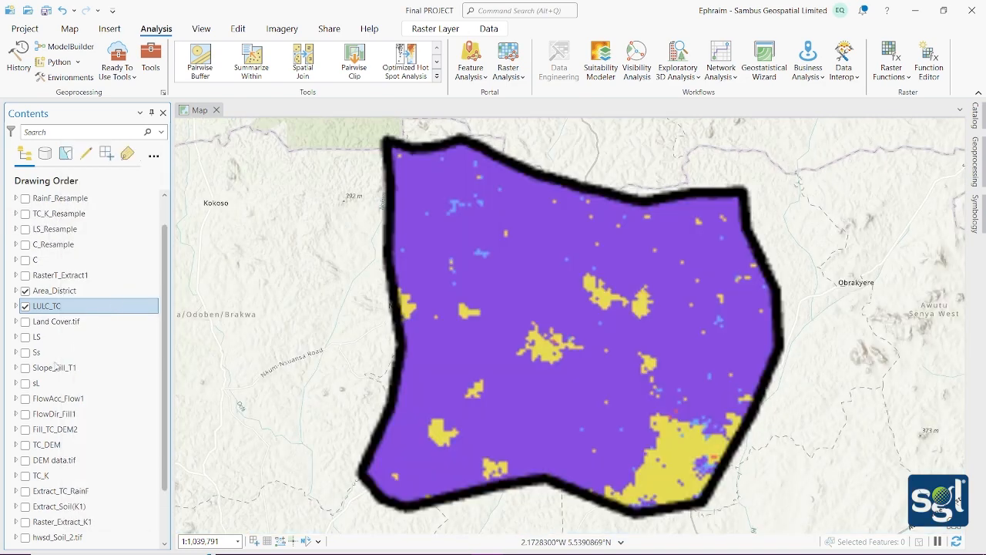
{"action": "left_click", "coordinate": [70, 296], "text": "ctrl"}
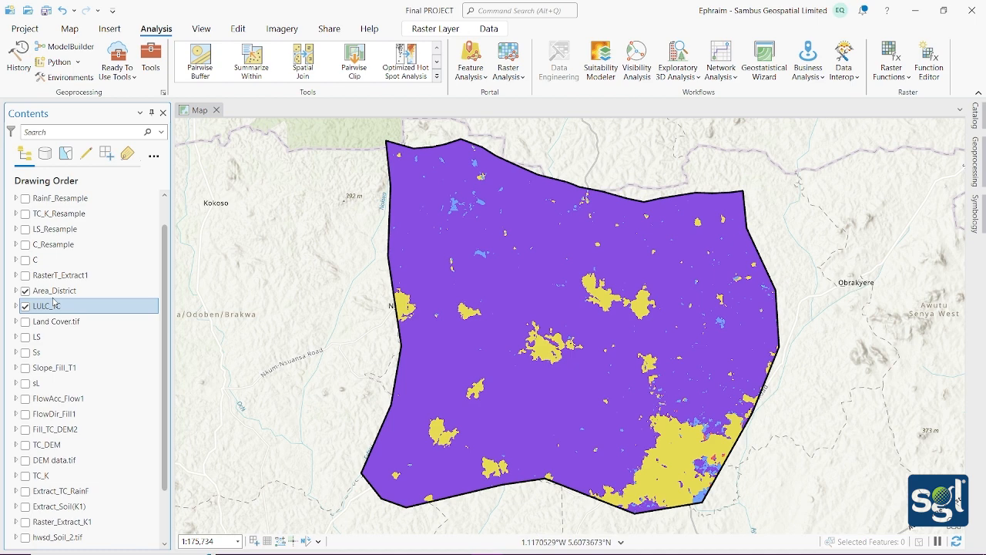
Step: Switch to the Attributes table workbook in Excel, view Sheet2 with the C column, and return to ArcGIS Pro
{"action": "mouse_move", "coordinate": [253, 552]}
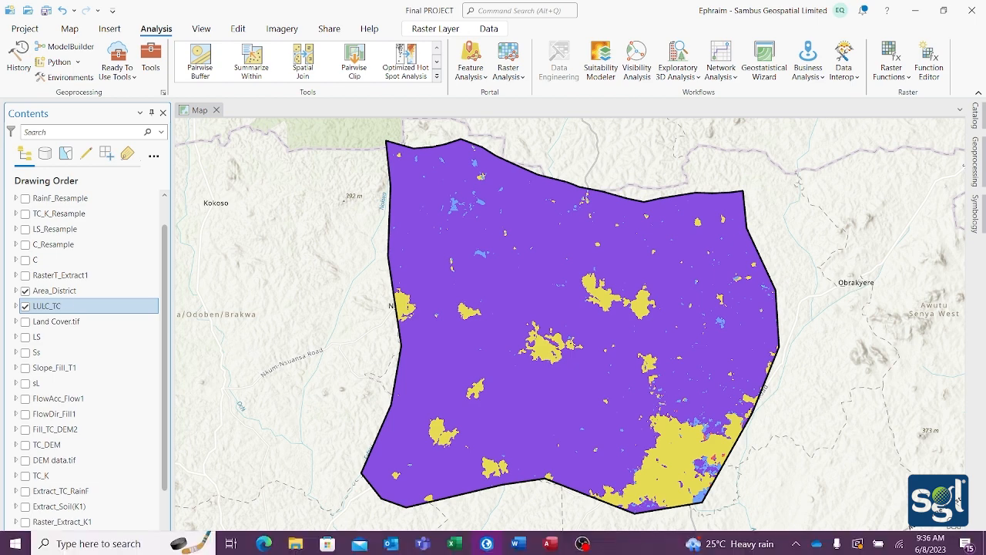
{"action": "mouse_move", "coordinate": [454, 542]}
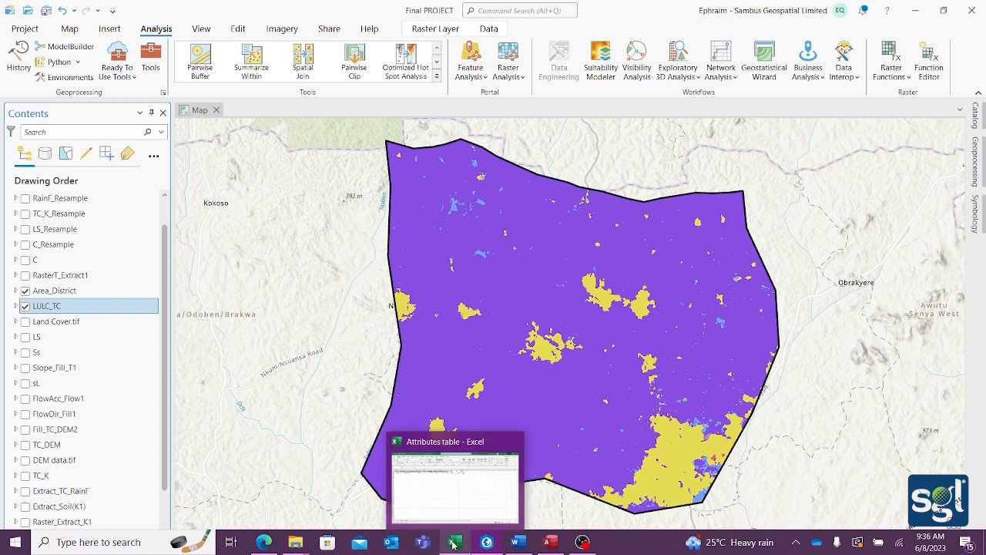
{"action": "left_click", "coordinate": [457, 518]}
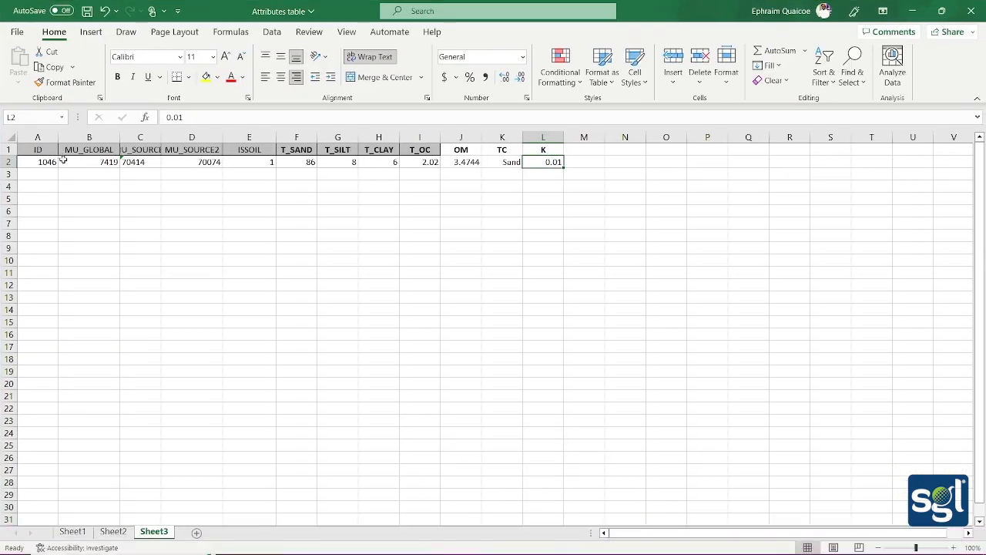
{"action": "left_click", "coordinate": [115, 534]}
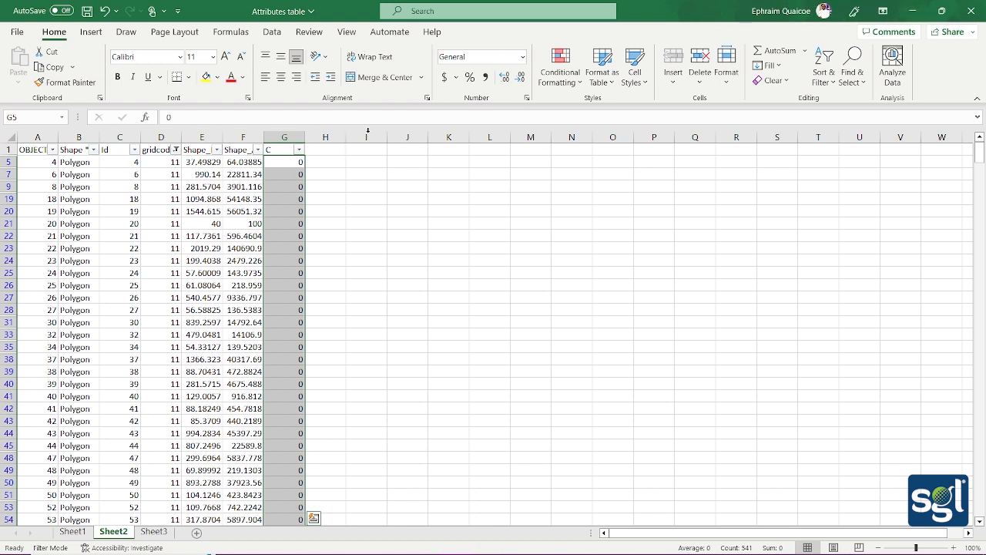
{"action": "left_click", "coordinate": [912, 9]}
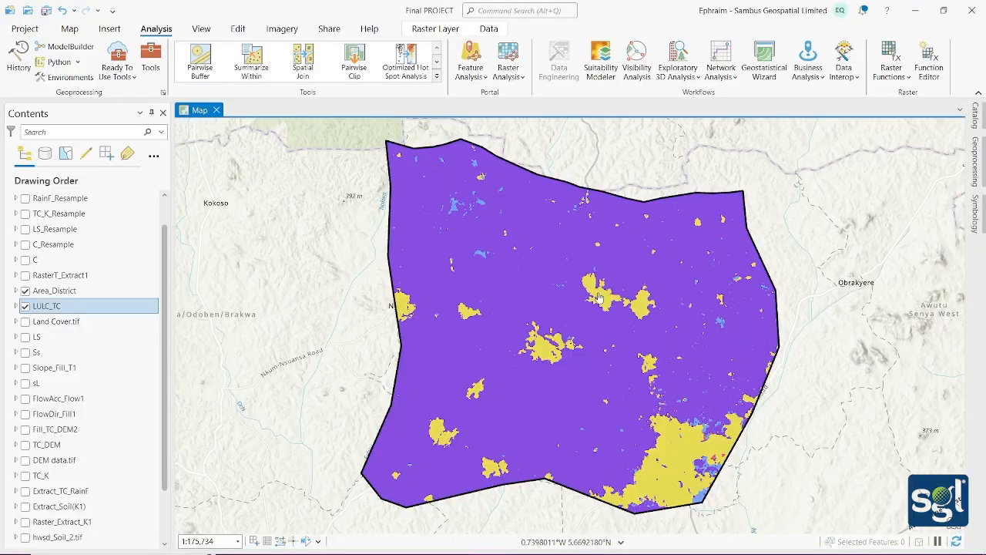
Step: Open the LULC_TC attribute table to examine its land cover class values, and close it
{"action": "right_click", "coordinate": [109, 309]}
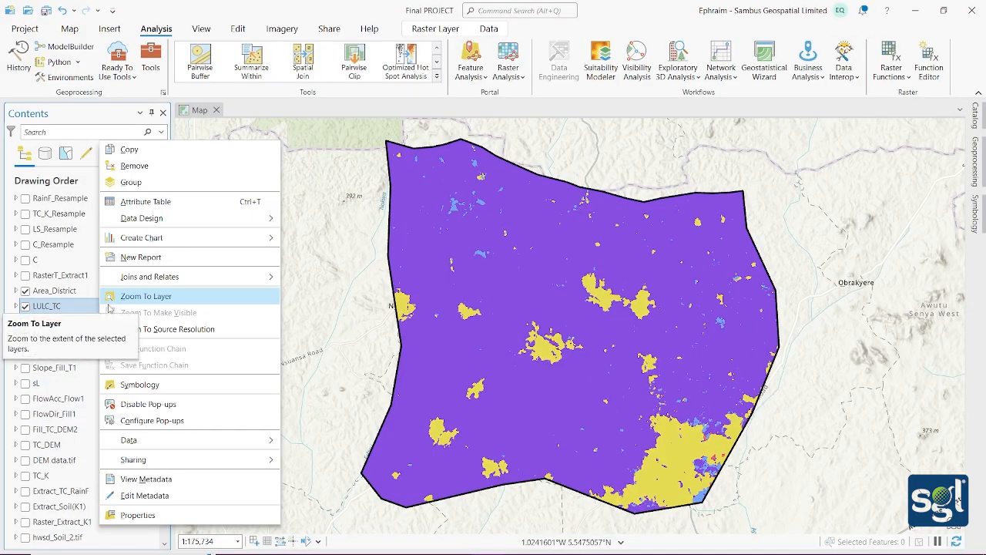
{"action": "left_click", "coordinate": [153, 203]}
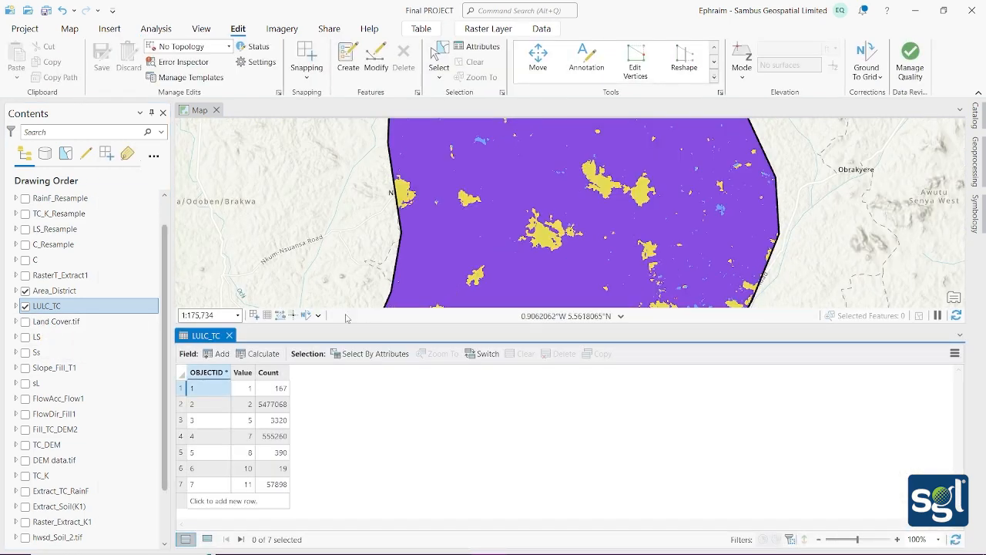
{"action": "left_click", "coordinate": [228, 336]}
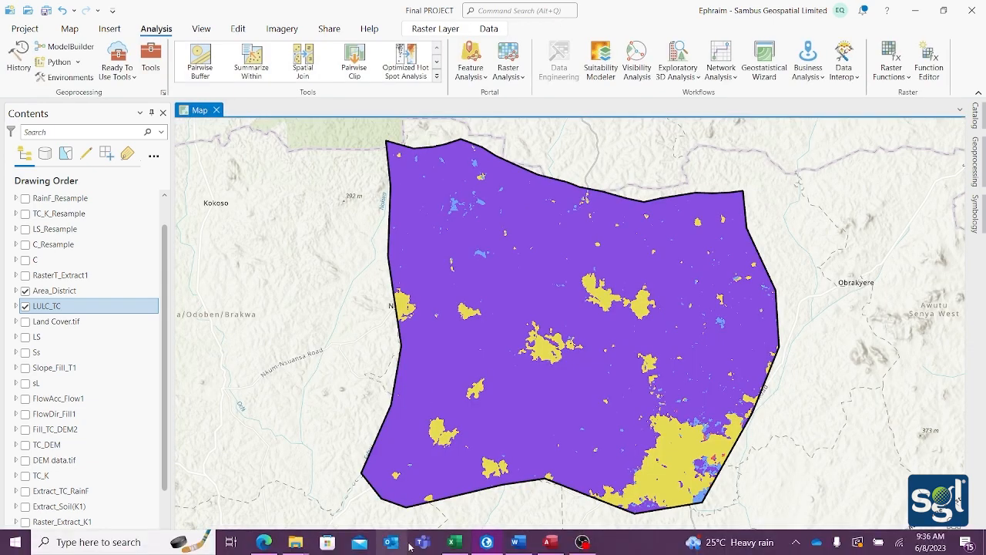
{"action": "mouse_move", "coordinate": [450, 546]}
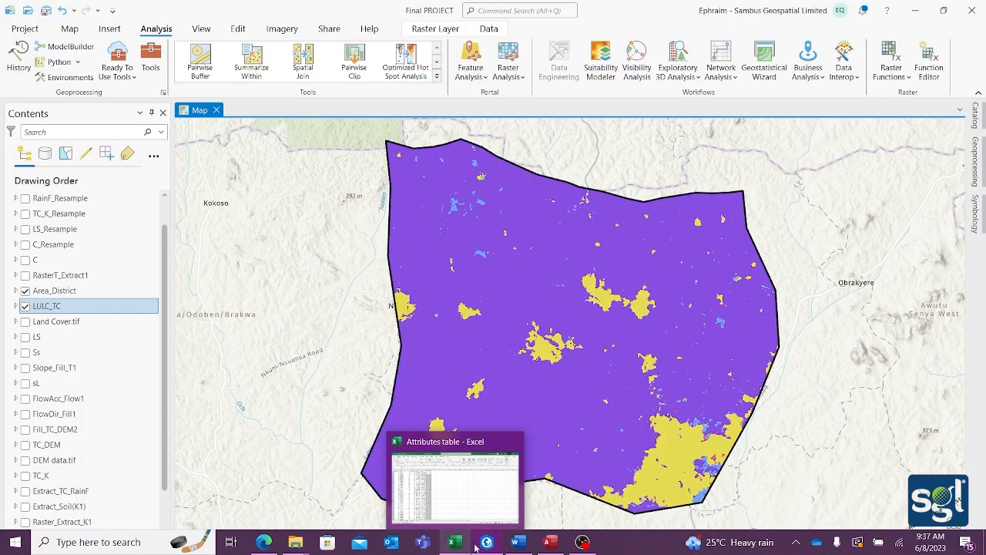
{"action": "mouse_move", "coordinate": [487, 542]}
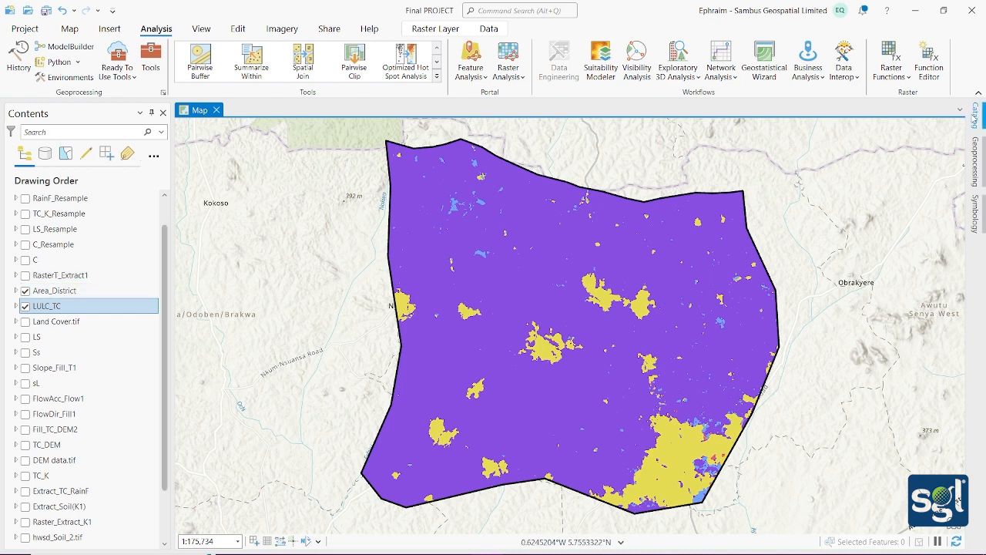
Step: Leave Extract by Mask, search the geoprocessing tools for "raster to poly" and open Raster to Polygon
{"action": "left_click", "coordinate": [975, 116]}
{"action": "left_click", "coordinate": [768, 145]}
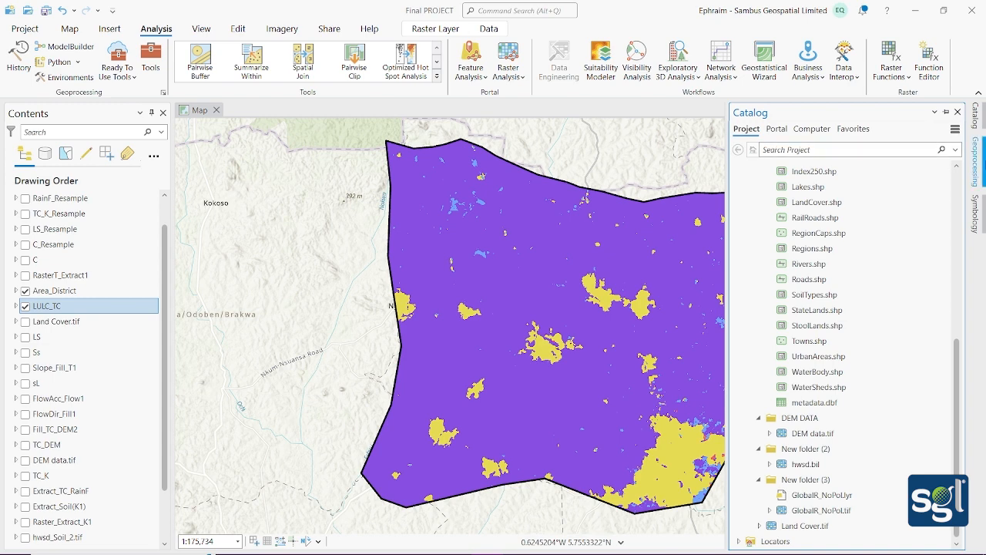
{"action": "left_click", "coordinate": [977, 164]}
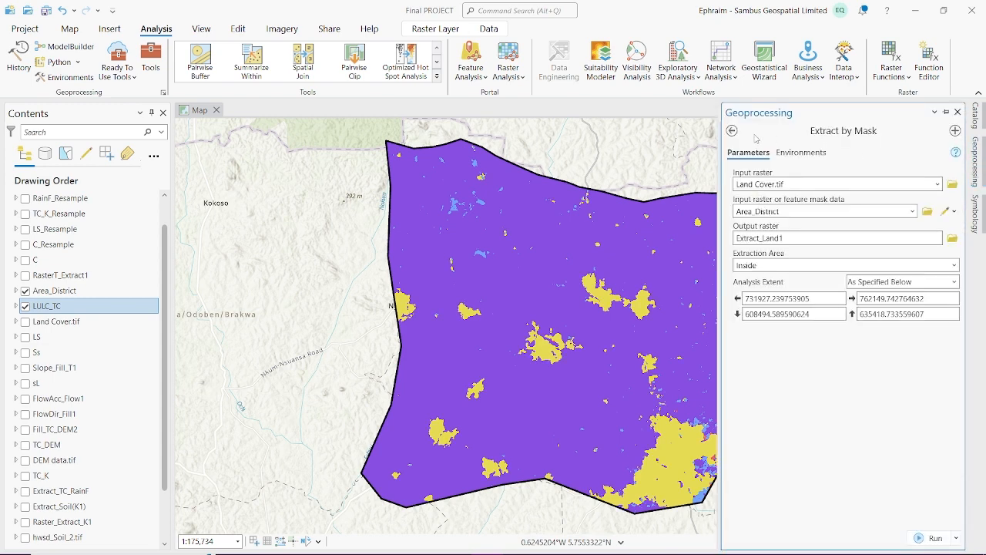
{"action": "left_click", "coordinate": [732, 131]}
{"action": "left_click", "coordinate": [926, 131]}
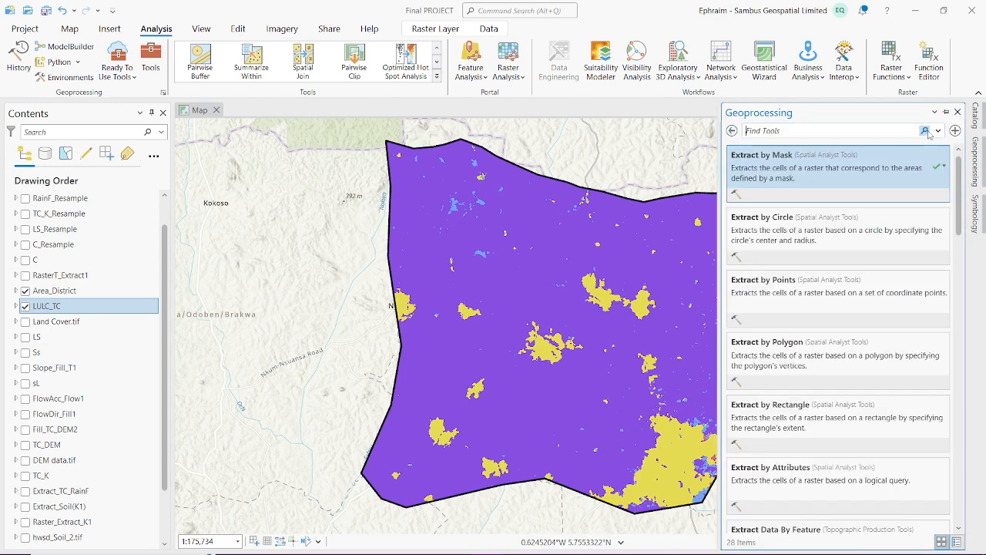
{"action": "type", "text": "raster to po"}
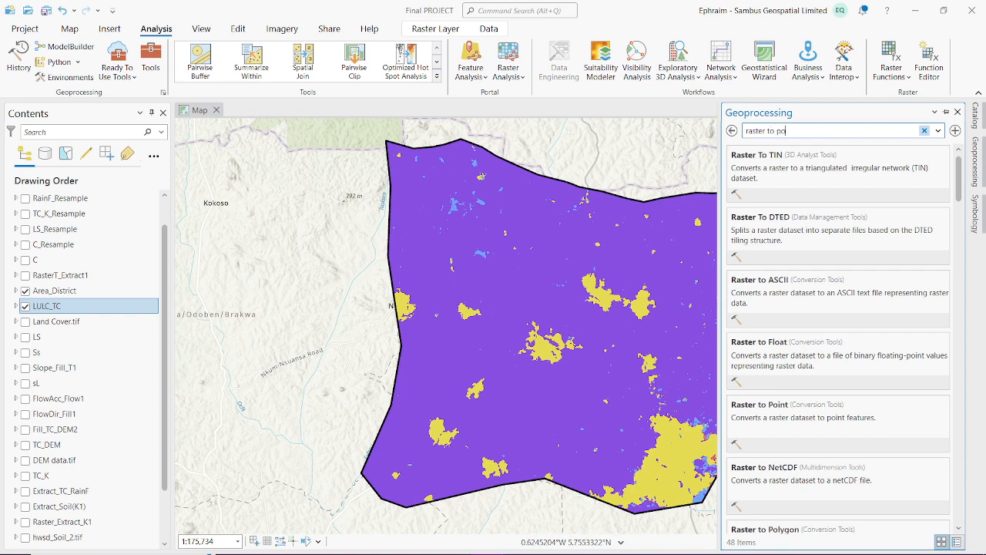
{"action": "type", "text": "y"}
{"action": "left_click", "coordinate": [869, 181]}
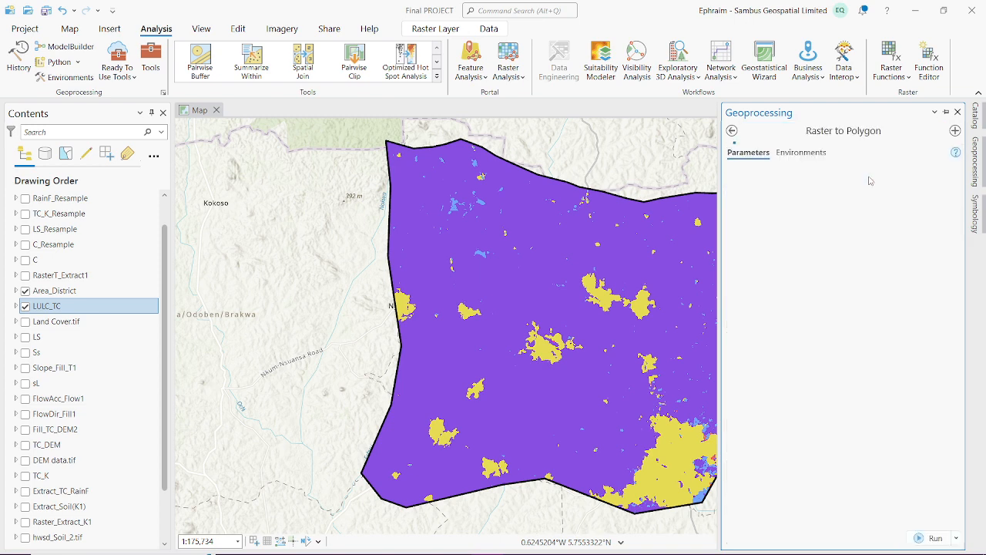
Step: Set LULC_TC as the input raster for Raster to Polygon and hide the tool without running it
{"action": "left_click", "coordinate": [937, 184]}
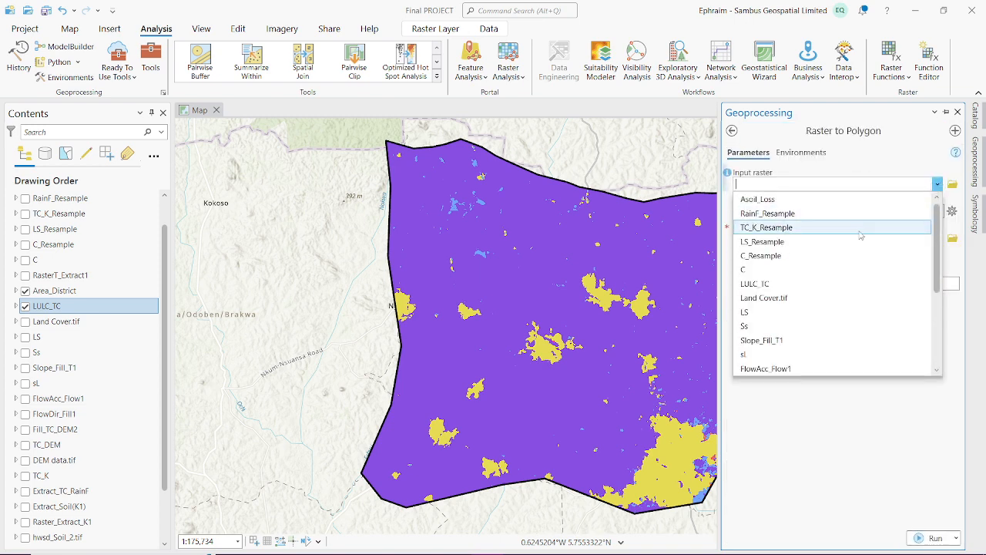
{"action": "left_click", "coordinate": [803, 289]}
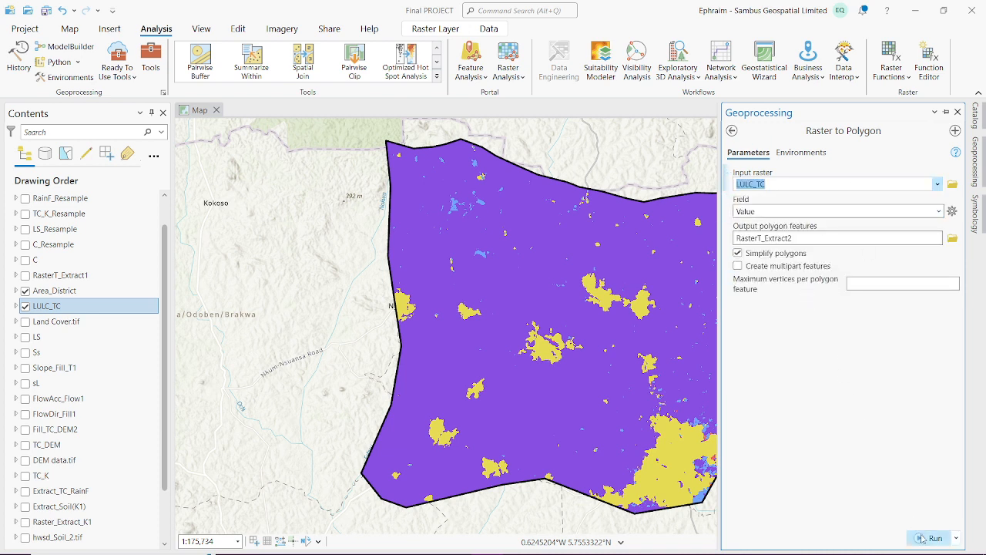
{"action": "left_click", "coordinate": [947, 112]}
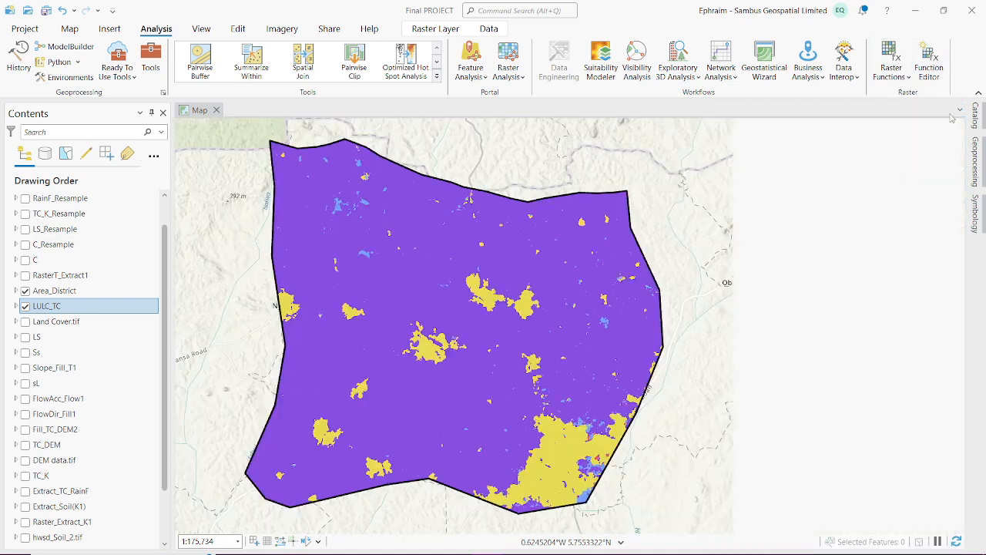
{"action": "left_click", "coordinate": [962, 112]}
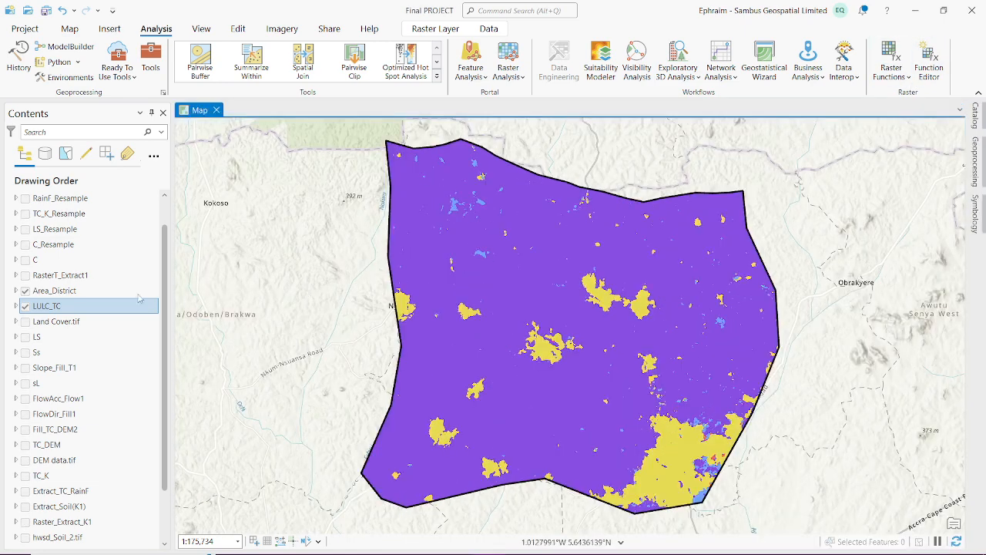
Step: Display the RasterT_Extract1 polygon layer instead of LULC_TC and open its attribute table
{"action": "left_click", "coordinate": [26, 275]}
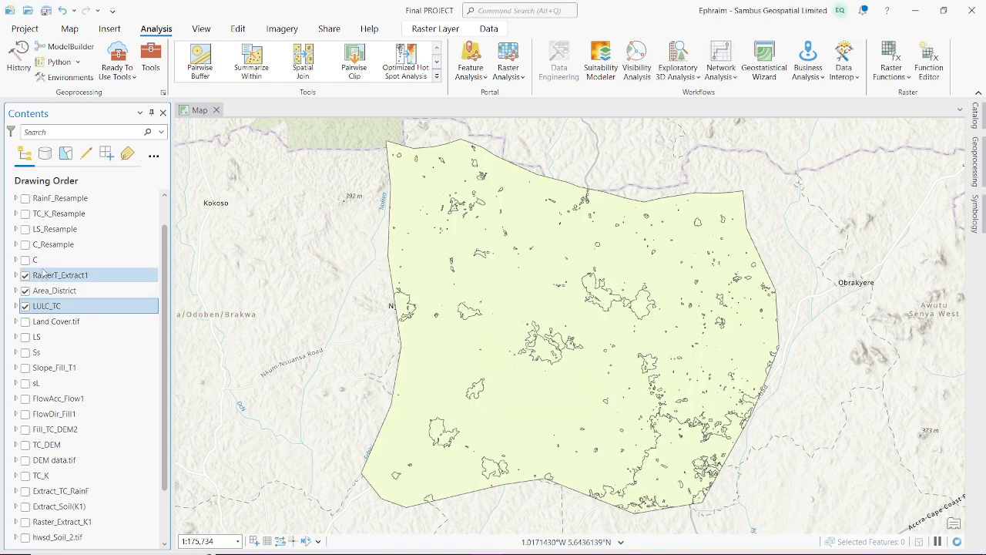
{"action": "left_click", "coordinate": [25, 306]}
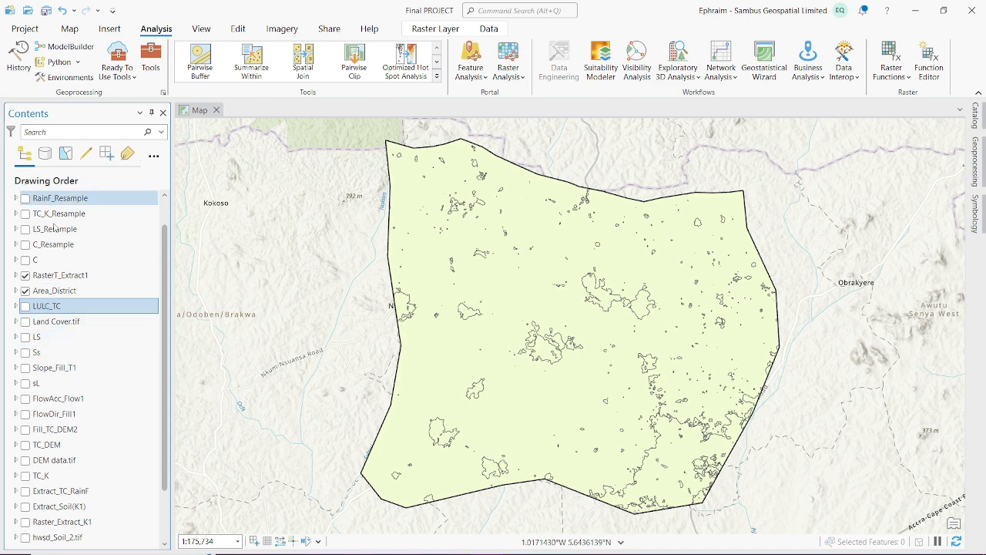
{"action": "left_click", "coordinate": [69, 276]}
{"action": "right_click", "coordinate": [70, 275]}
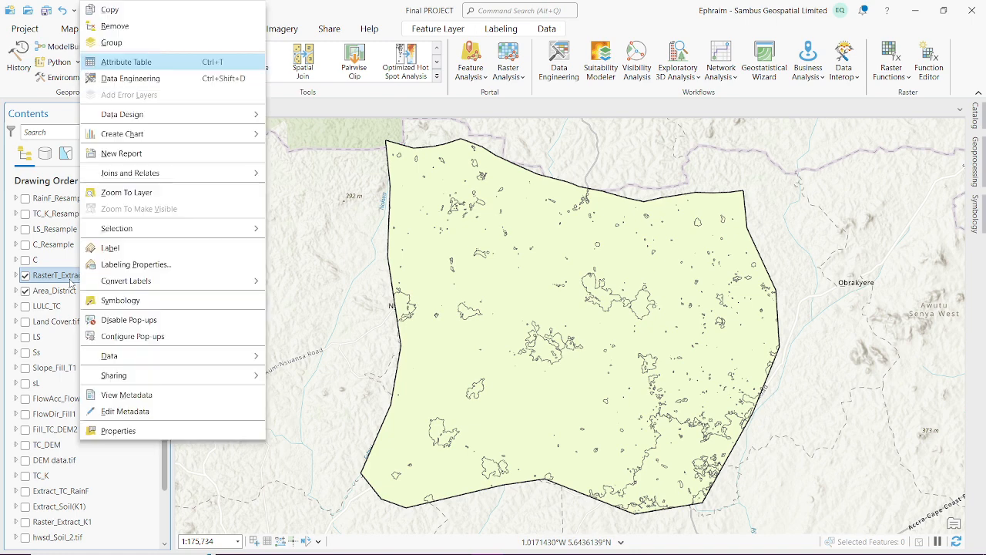
{"action": "left_click", "coordinate": [127, 62]}
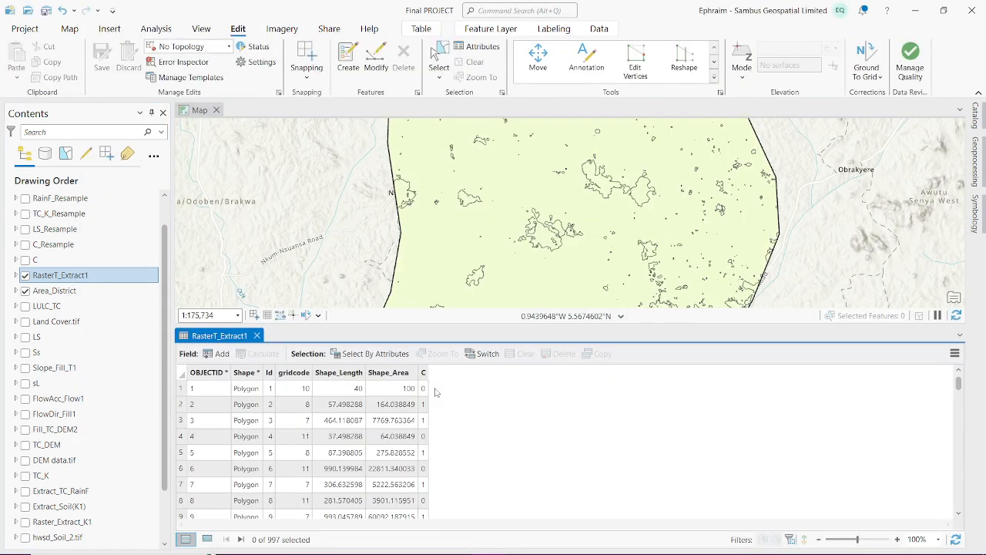
Step: Look through the RasterT_Extract1 records and select all rows in the table
{"action": "scroll", "coordinate": [374, 423], "scroll_direction": "down", "scroll_amount": 2}
{"action": "scroll", "coordinate": [374, 423], "scroll_direction": "down", "scroll_amount": 12}
{"action": "scroll", "coordinate": [373, 423], "scroll_direction": "up", "scroll_amount": 14}
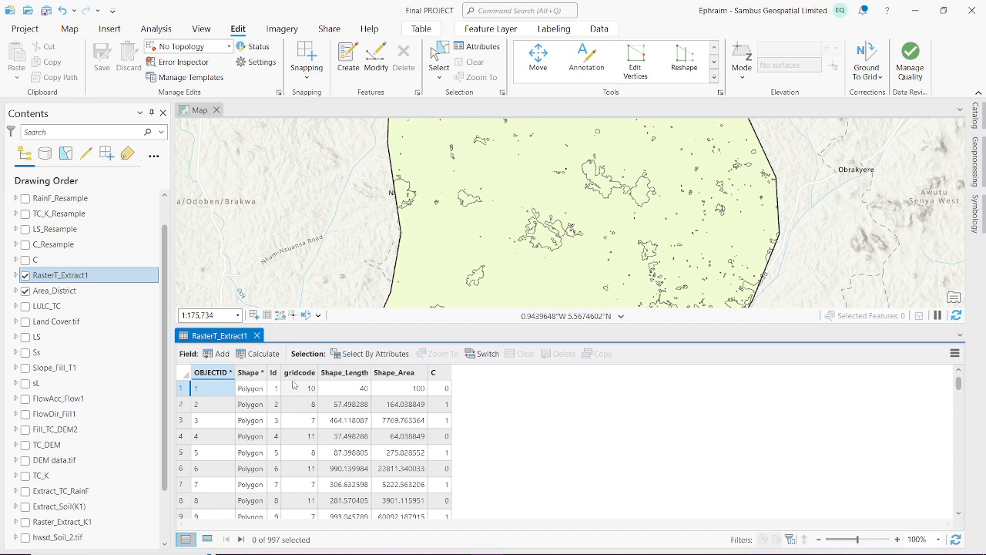
{"action": "left_click", "coordinate": [185, 392]}
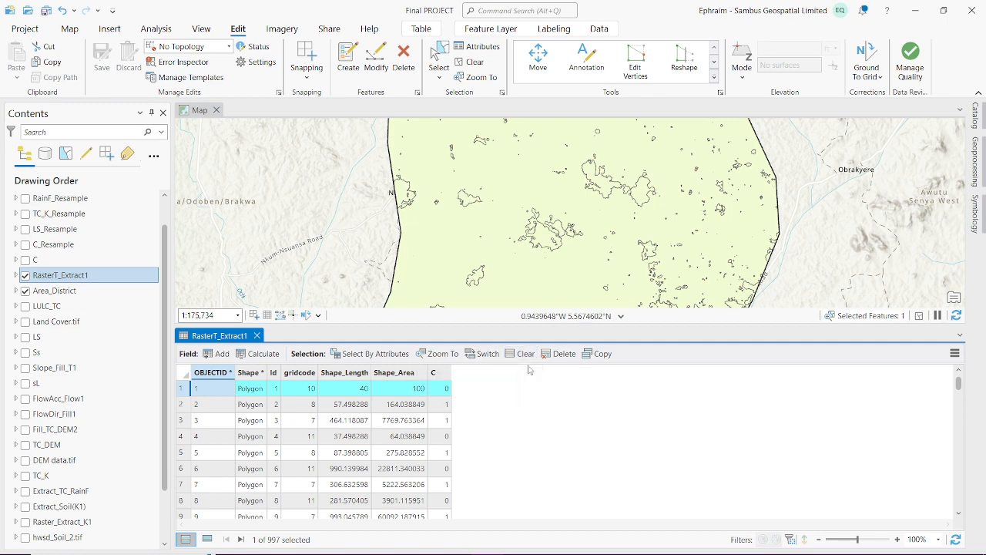
{"action": "key", "text": "ctrl+a"}
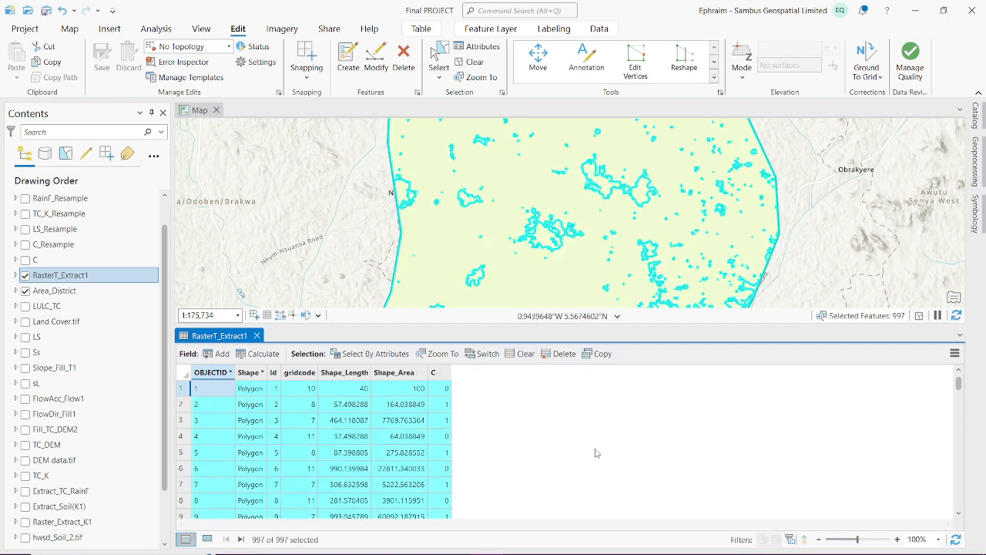
Step: Switch to the Attributes table workbook in Excel and remove the filter from the Sheet2 data
{"action": "left_click", "coordinate": [456, 543]}
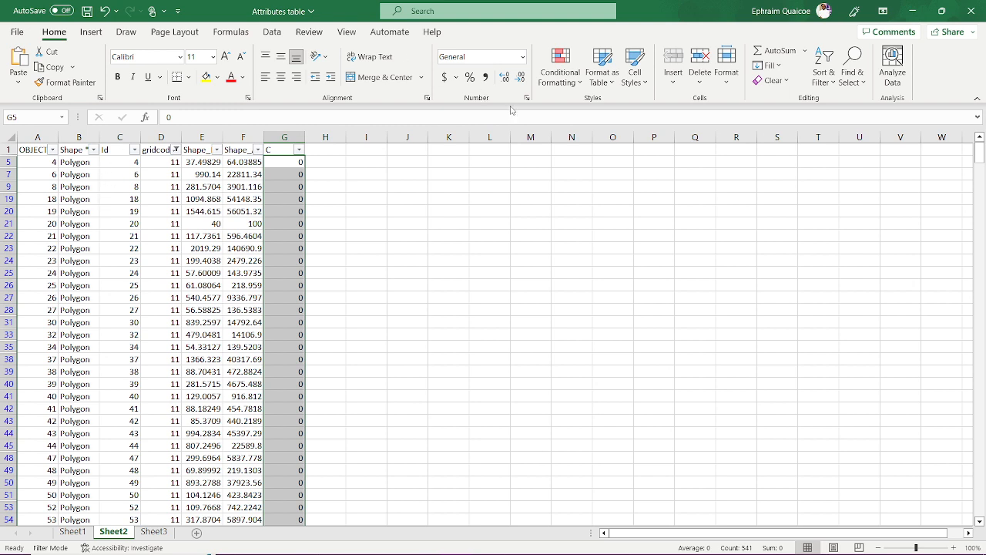
{"action": "left_click", "coordinate": [831, 83]}
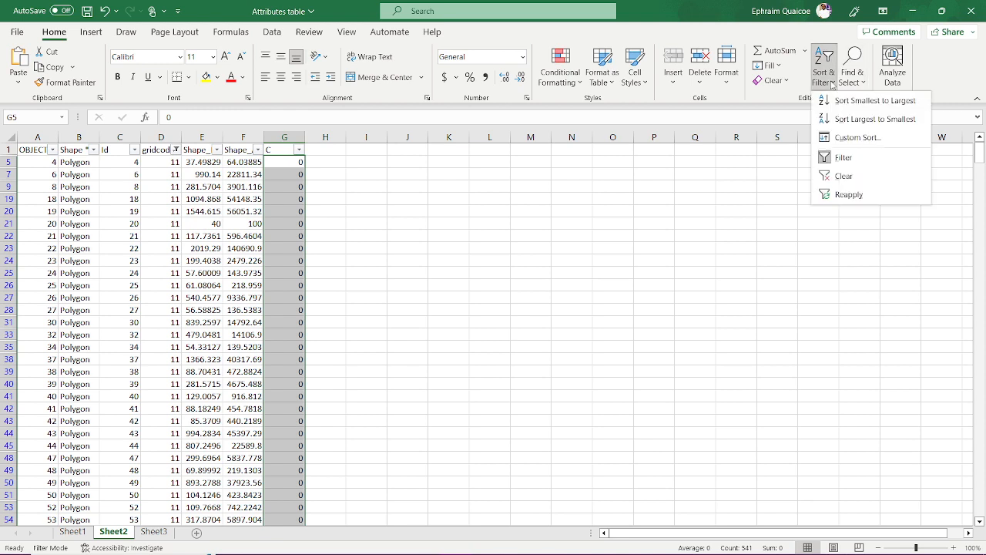
{"action": "left_click", "coordinate": [850, 160]}
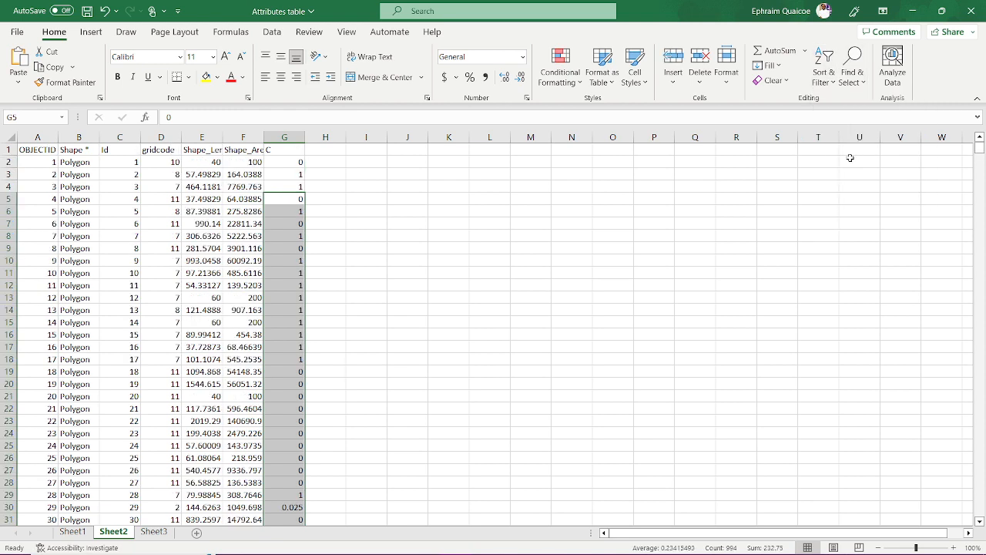
{"action": "left_click", "coordinate": [822, 84]}
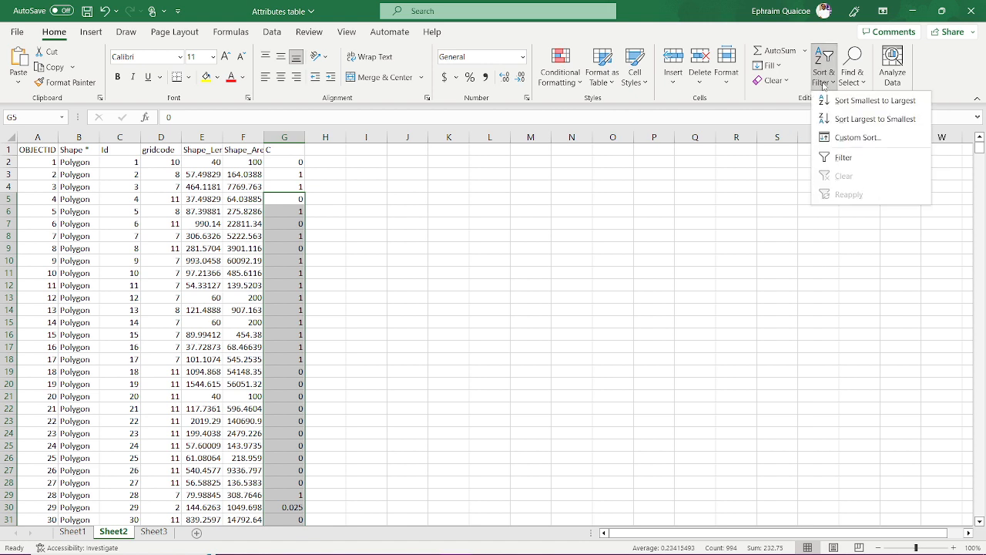
{"action": "left_click", "coordinate": [843, 158]}
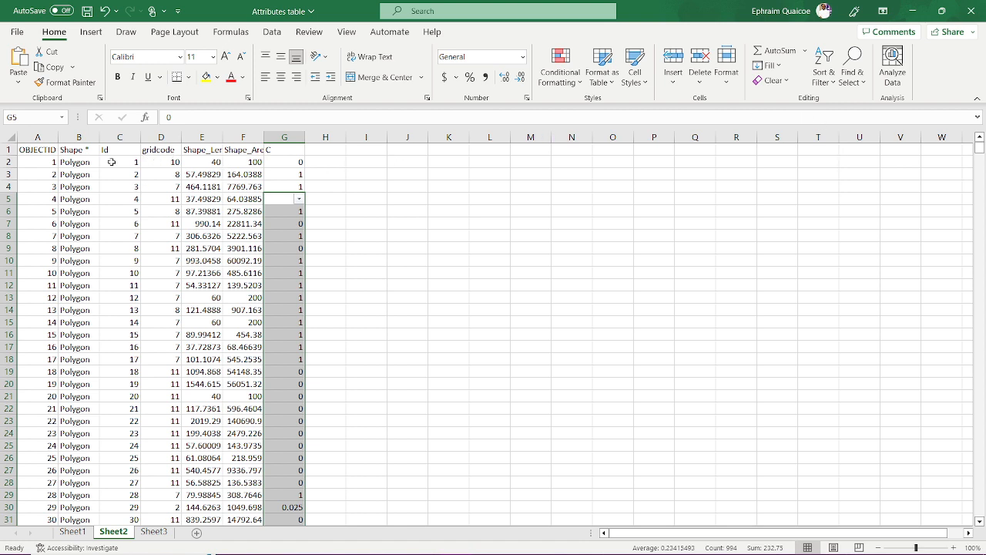
{"action": "left_click", "coordinate": [28, 151]}
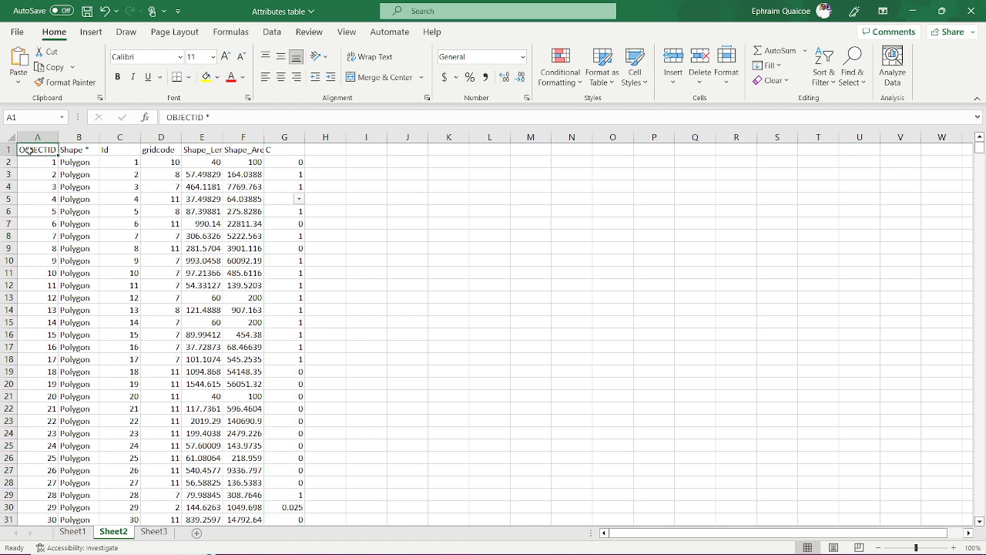
{"action": "key", "text": "ctrl+shift+End"}
{"action": "scroll", "coordinate": [91, 186], "scroll_direction": "up", "scroll_amount": 15}
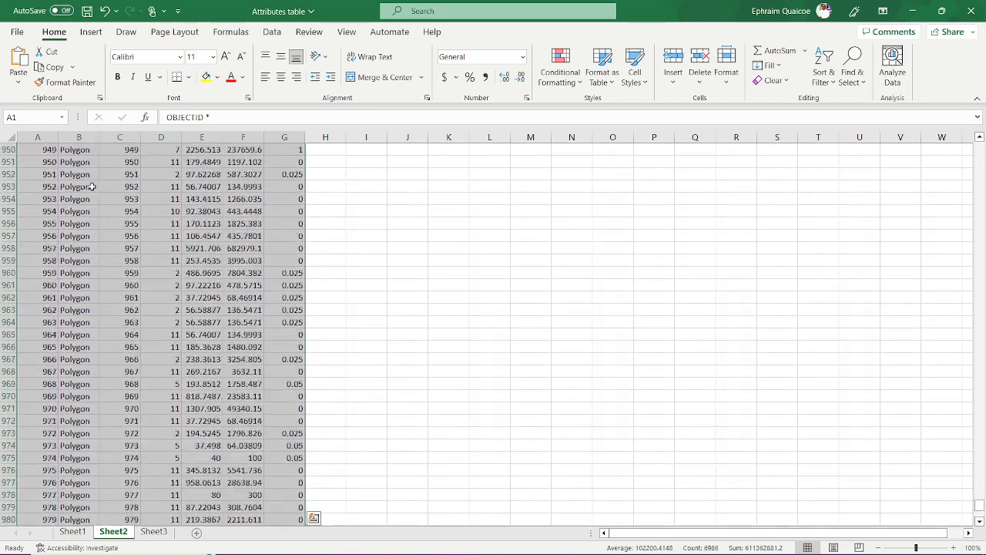
{"action": "scroll", "coordinate": [91, 187], "scroll_direction": "up", "scroll_amount": 20}
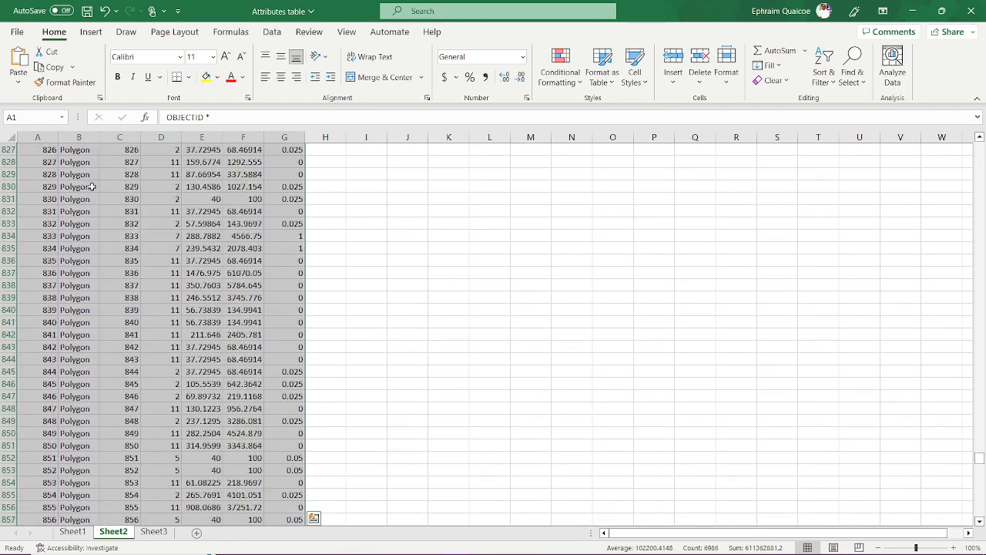
{"action": "scroll", "coordinate": [91, 186], "scroll_direction": "up", "scroll_amount": 19}
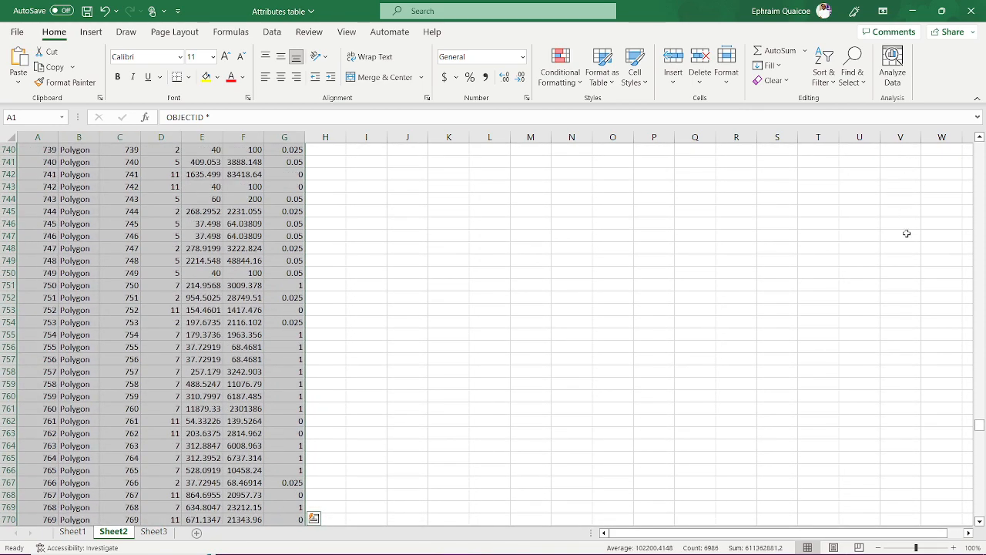
{"action": "left_click_drag", "start_coordinate": [982, 425], "coordinate": [980, 145]}
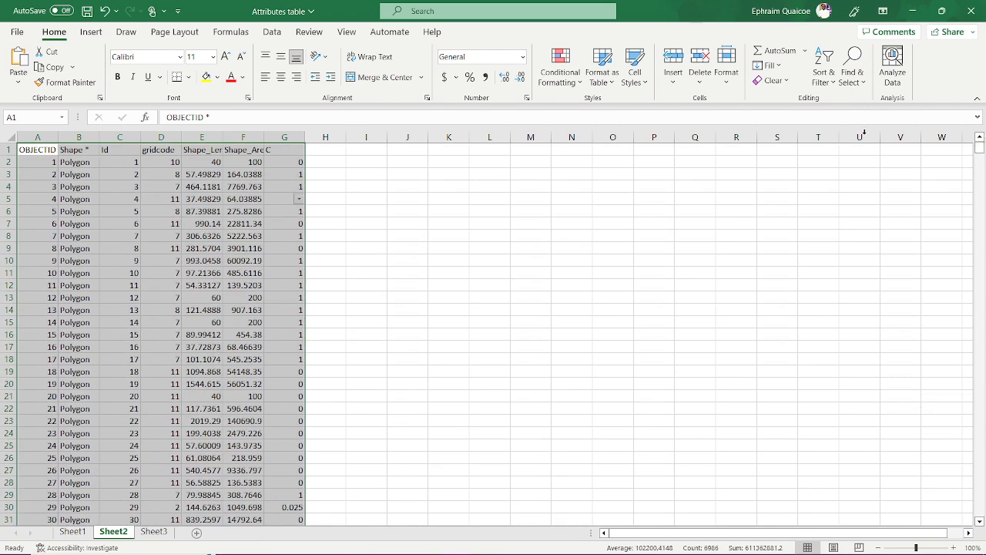
{"action": "left_click", "coordinate": [831, 82]}
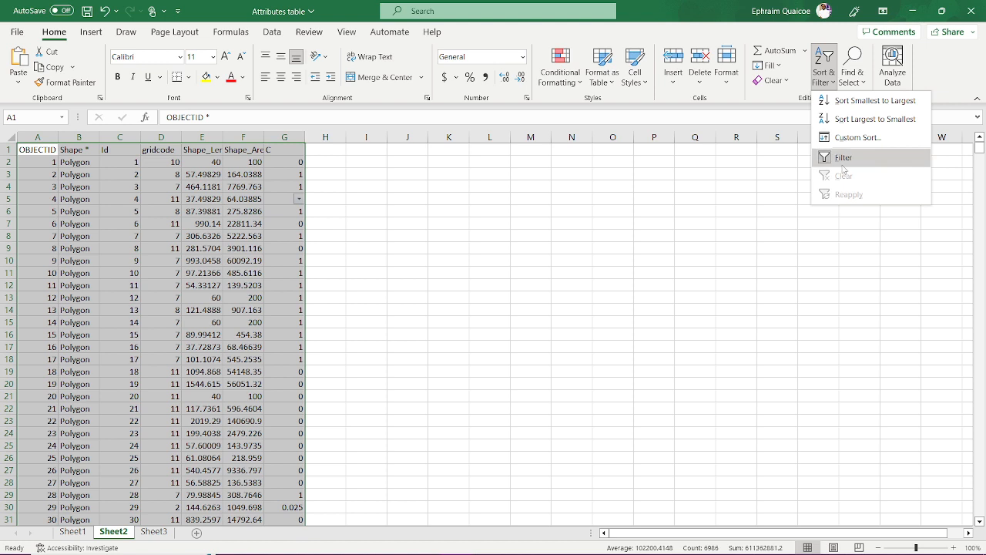
{"action": "left_click", "coordinate": [840, 160]}
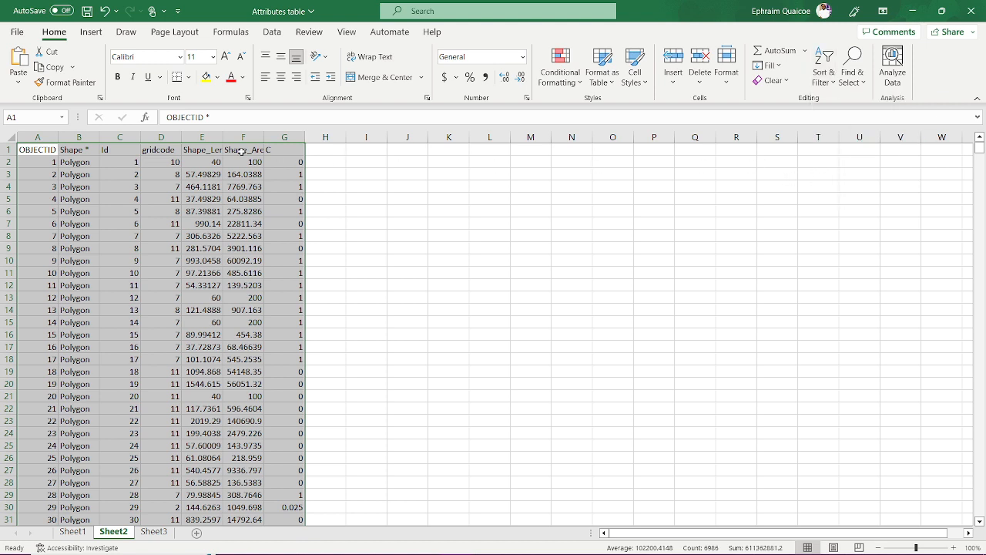
Step: Select the whole Sheet2 table from the OBJECTID header to the last record and add filters to its header row
{"action": "left_click", "coordinate": [118, 153]}
{"action": "left_click_drag", "start_coordinate": [48, 150], "coordinate": [298, 197]}
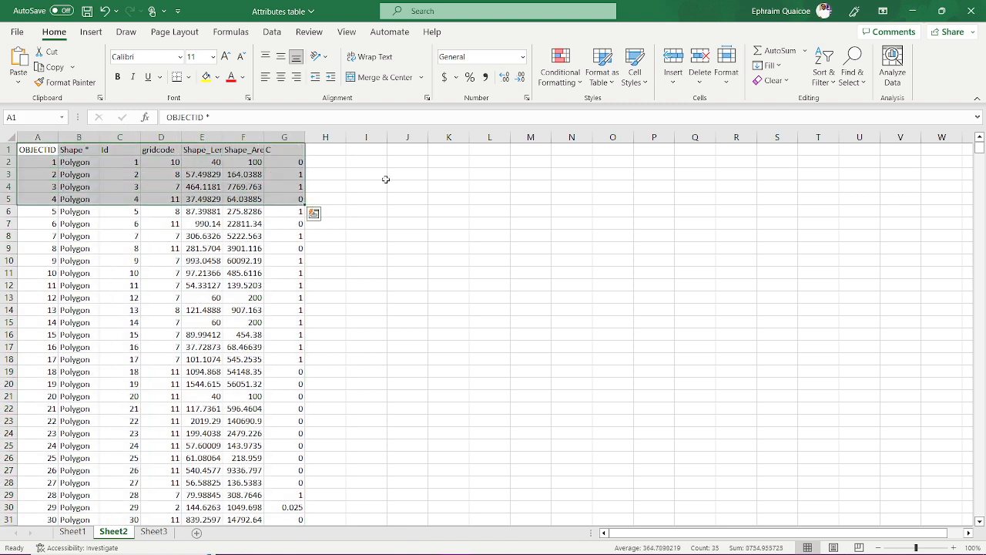
{"action": "left_click", "coordinate": [131, 198]}
{"action": "left_click", "coordinate": [37, 151]}
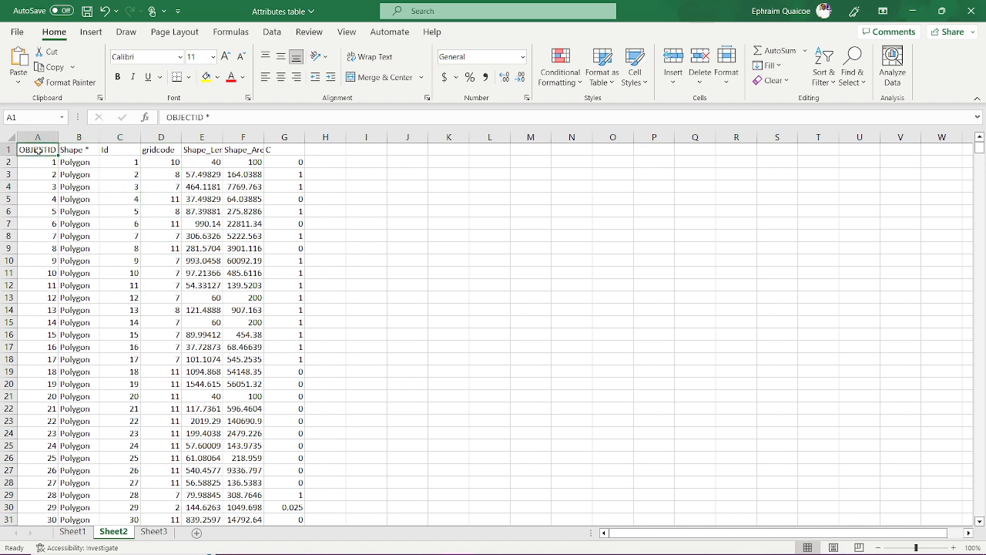
{"action": "key", "text": "ctrl+shift+End"}
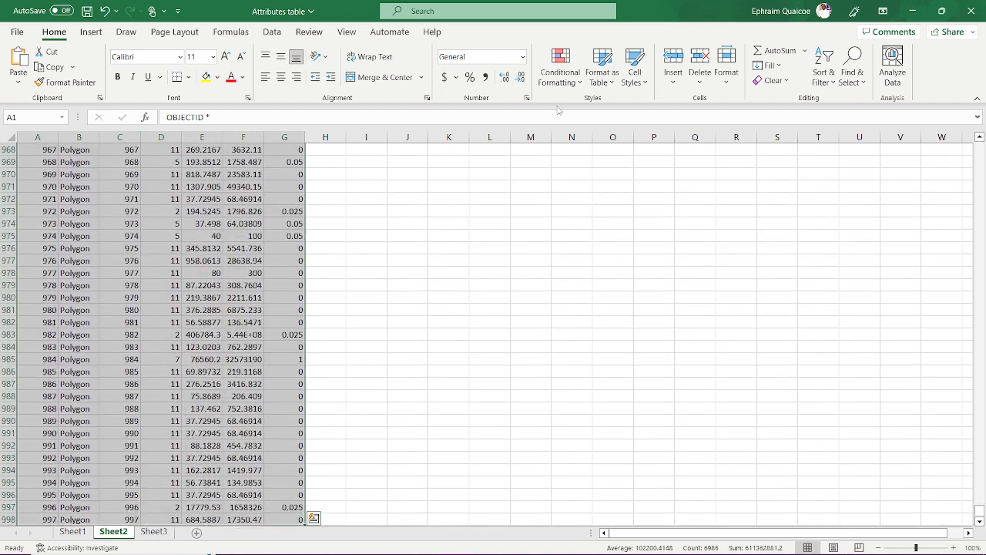
{"action": "left_click", "coordinate": [822, 82]}
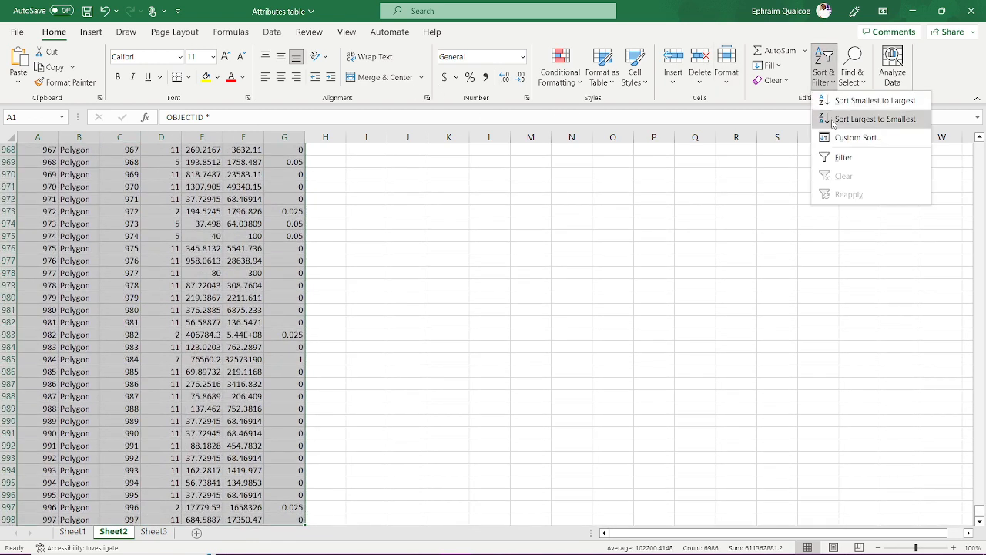
{"action": "left_click", "coordinate": [838, 160]}
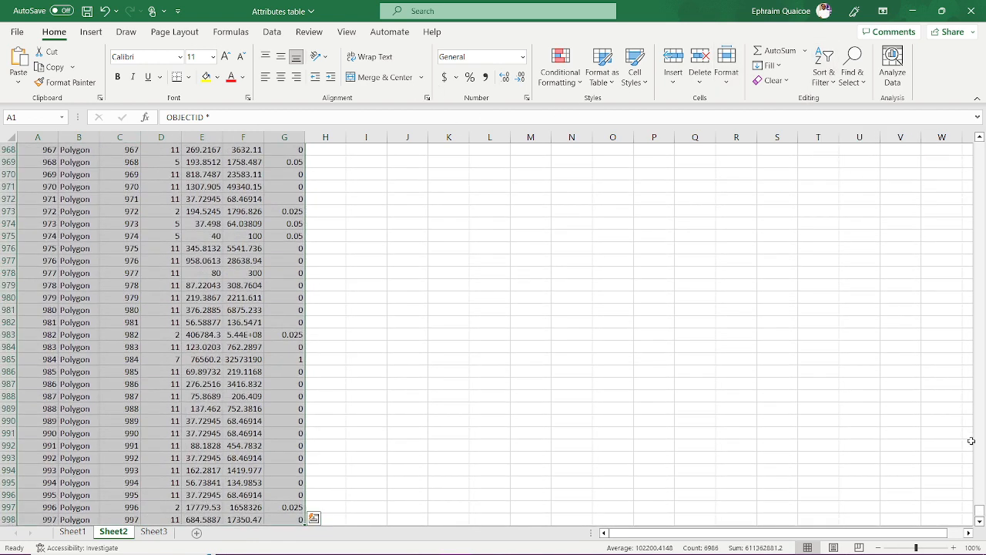
{"action": "left_click_drag", "start_coordinate": [980, 512], "coordinate": [980, 145]}
{"action": "left_click", "coordinate": [190, 190]}
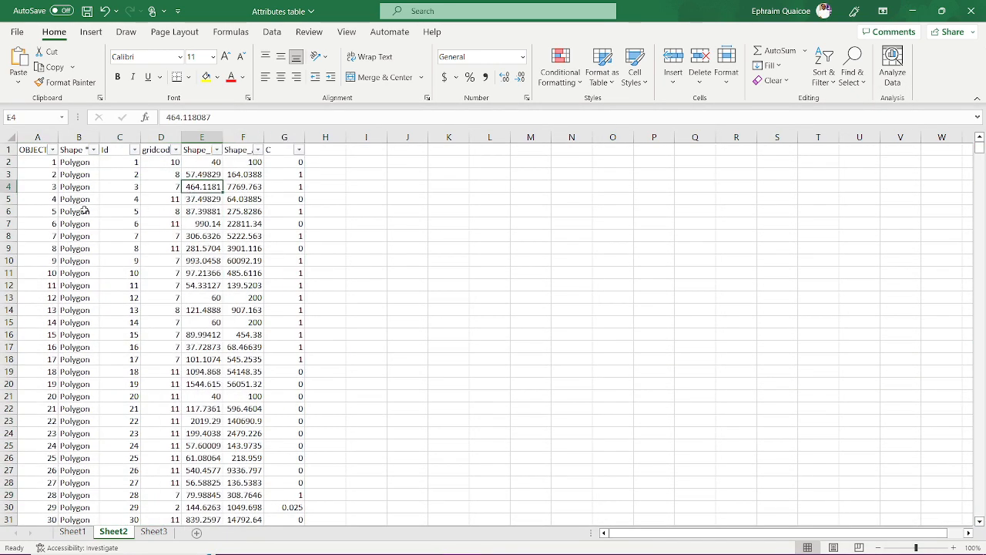
Step: Check the filter values offered for the Shape, Id and gridcode columns without applying a filter
{"action": "left_click", "coordinate": [93, 150]}
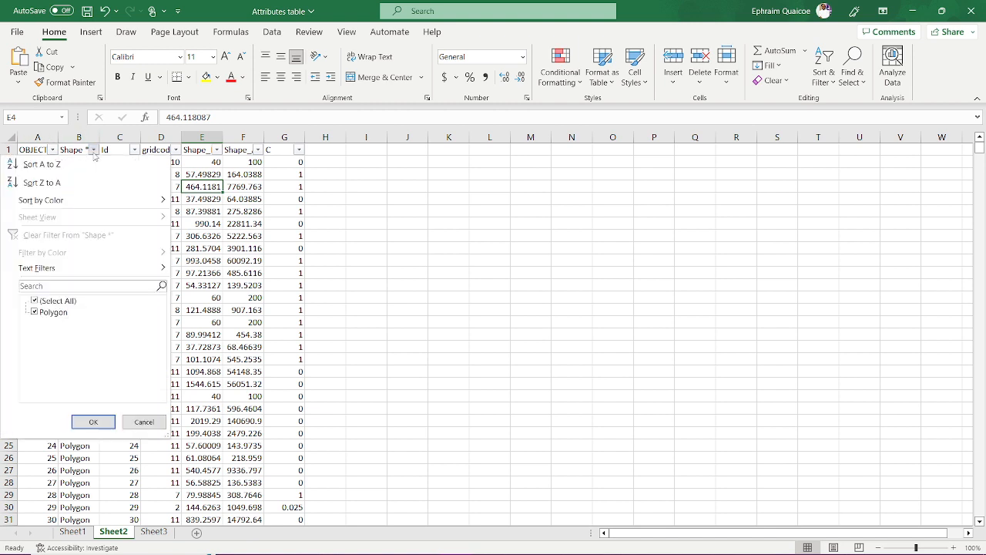
{"action": "left_click", "coordinate": [93, 149]}
{"action": "left_click", "coordinate": [135, 150]}
{"action": "left_click", "coordinate": [135, 150]}
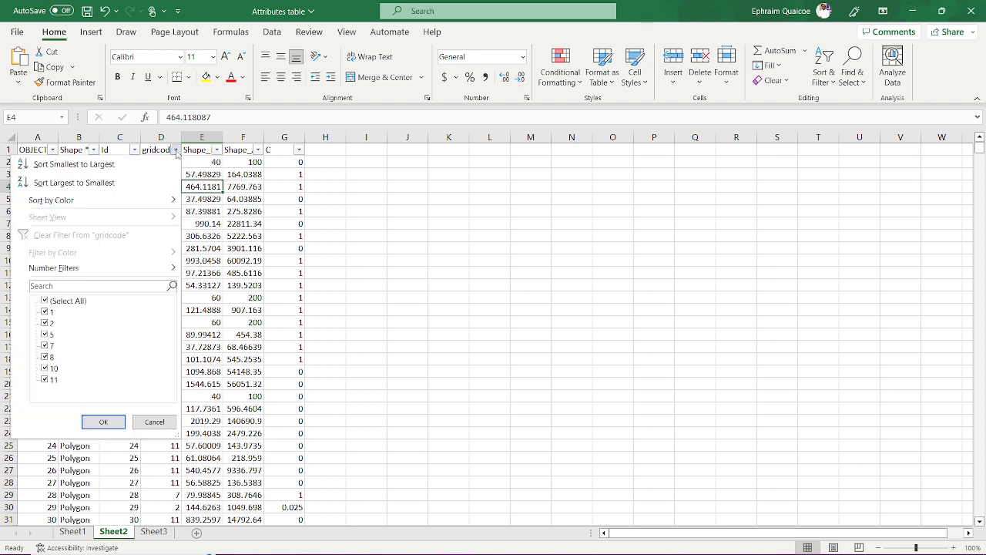
{"action": "left_click", "coordinate": [177, 150]}
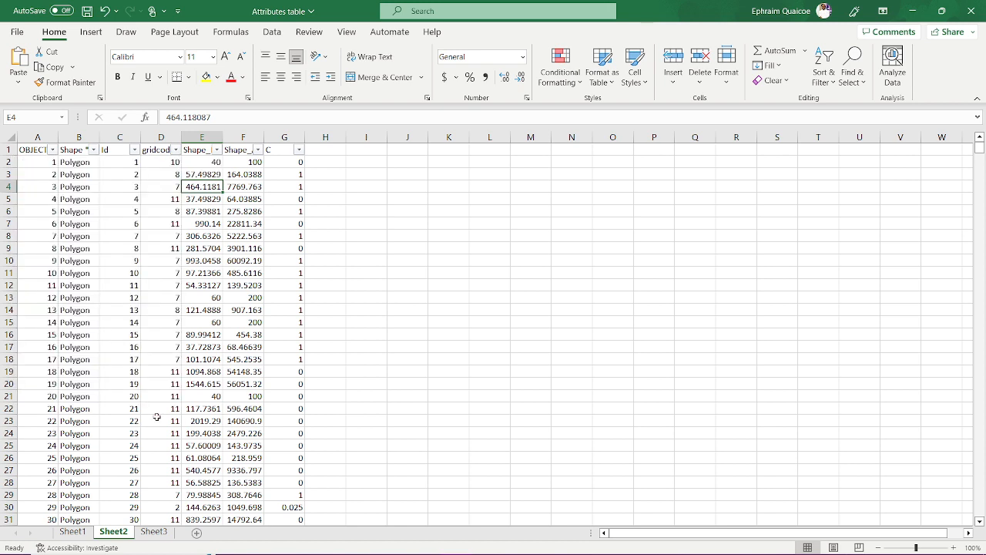
Step: Switch to ArcGIS Pro, look over the RasterT_Extract1 records and open the LULC_TC attribute table to examine its Value classes
{"action": "mouse_move", "coordinate": [231, 542]}
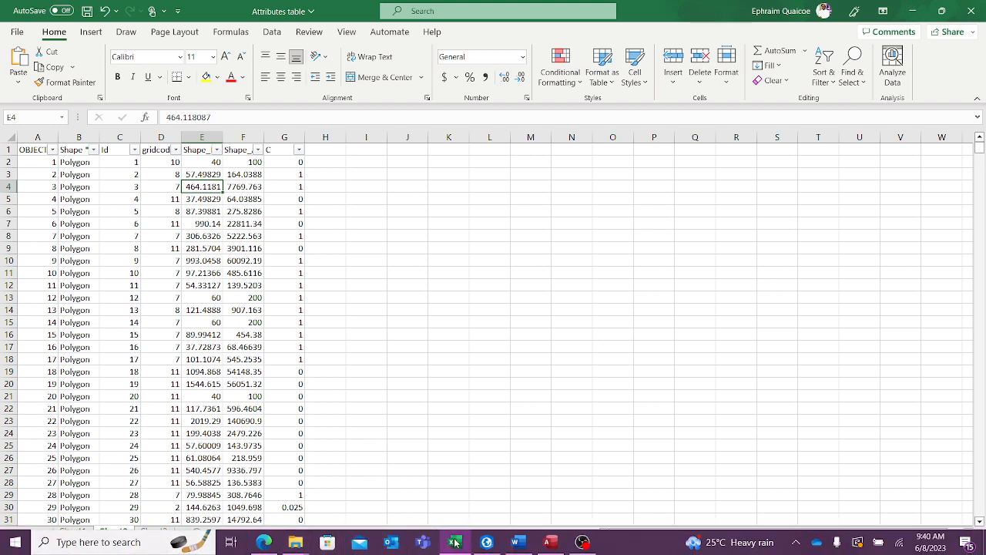
{"action": "left_click", "coordinate": [485, 541]}
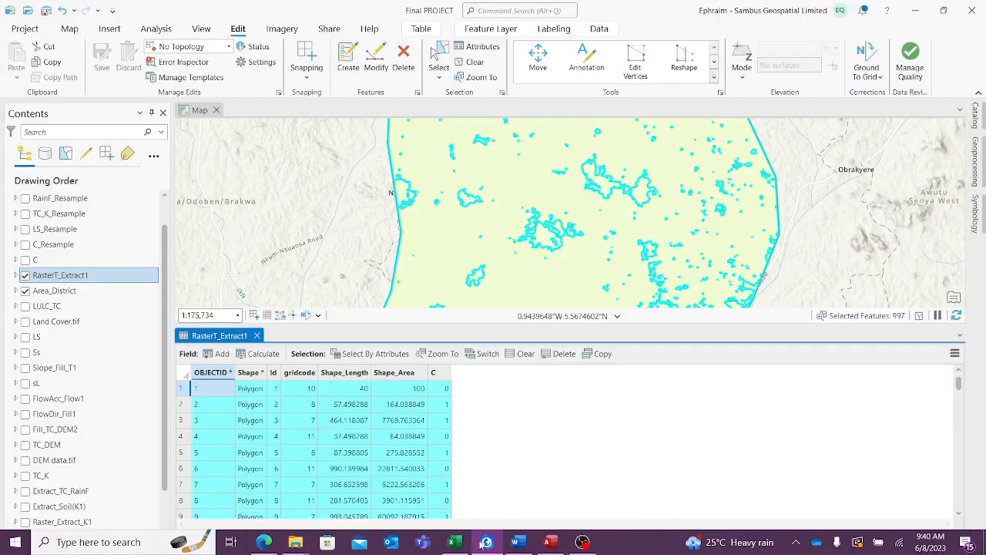
{"action": "left_click", "coordinate": [16, 275]}
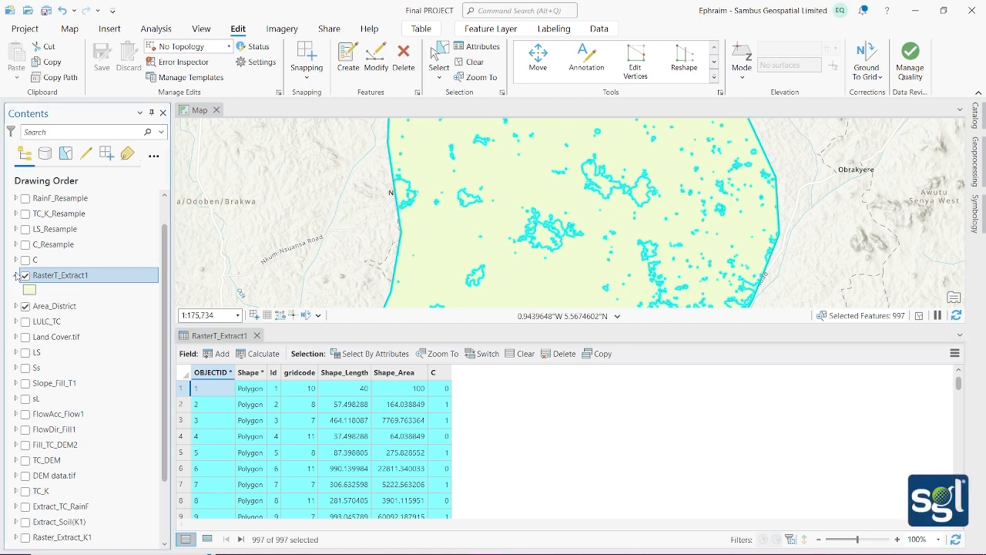
{"action": "left_click", "coordinate": [16, 275]}
{"action": "scroll", "coordinate": [248, 406], "scroll_direction": "down", "scroll_amount": 5}
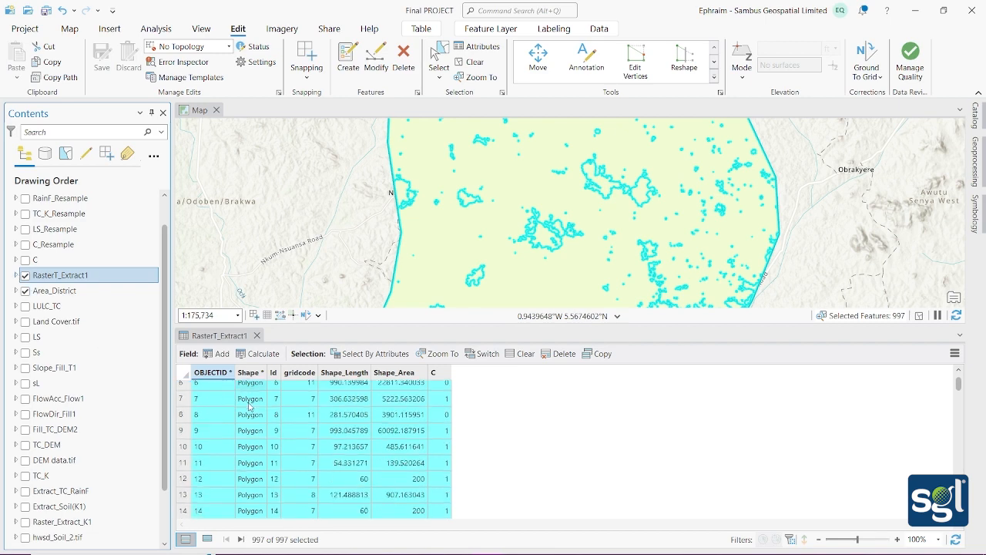
{"action": "scroll", "coordinate": [248, 406], "scroll_direction": "up", "scroll_amount": 5}
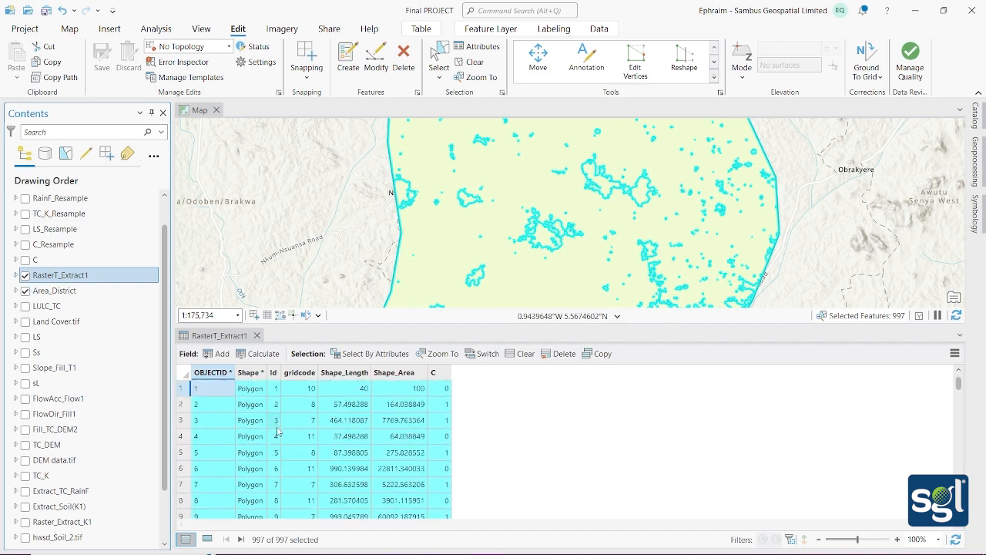
{"action": "right_click", "coordinate": [44, 310]}
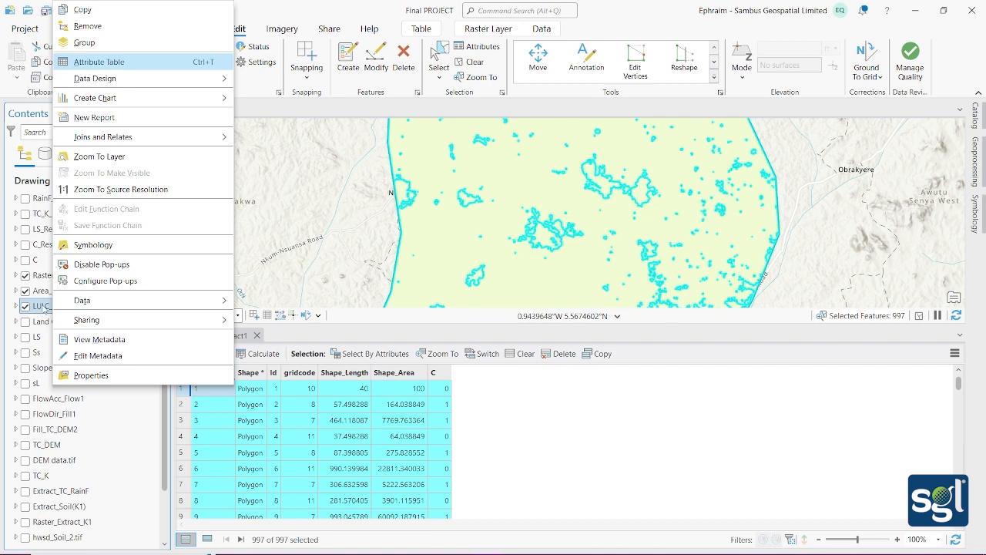
{"action": "left_click", "coordinate": [100, 62]}
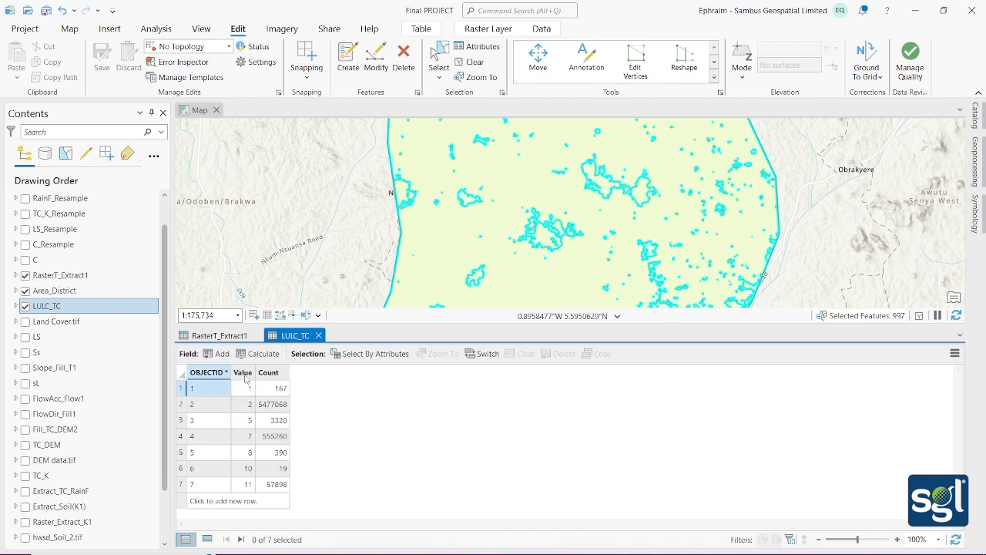
{"action": "mouse_move", "coordinate": [247, 382]}
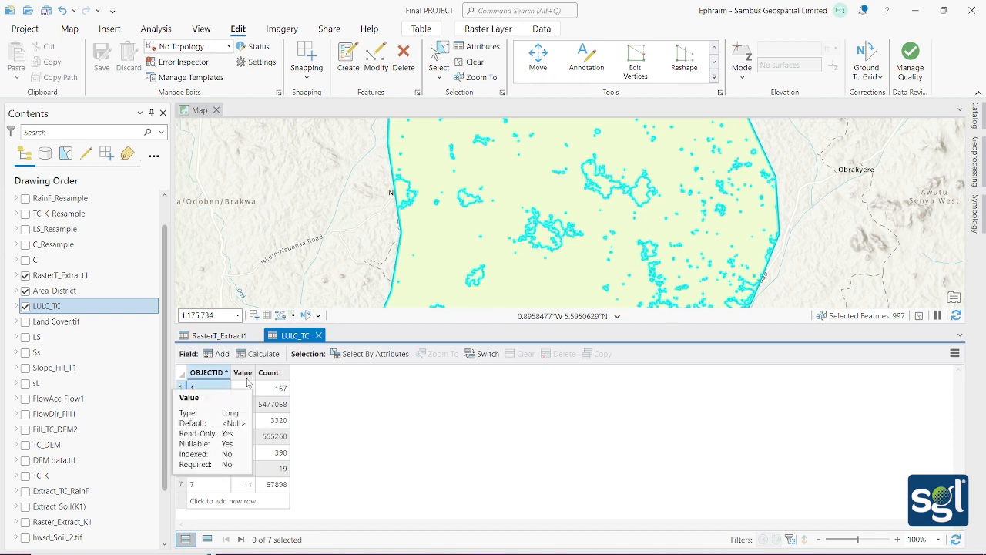
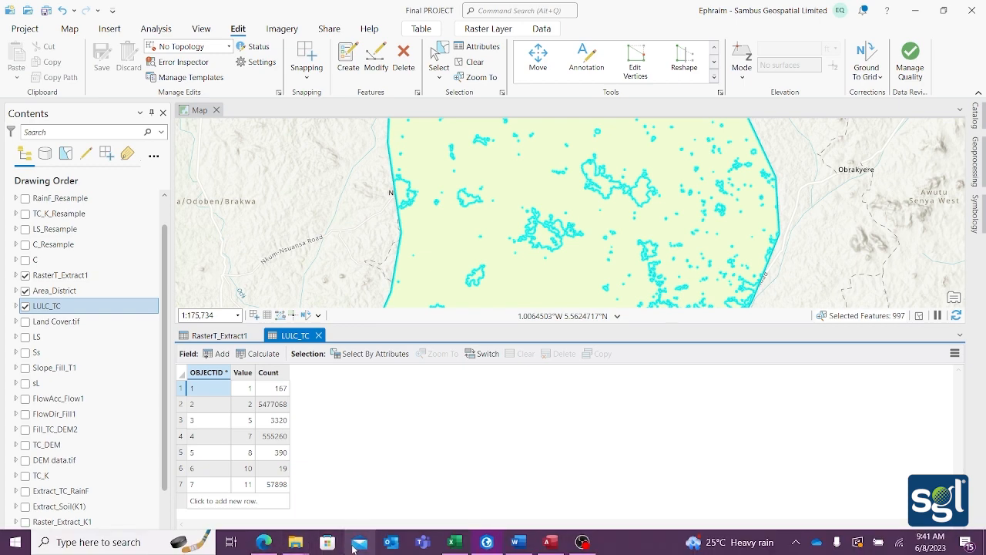
Step: Switch back to the Excel workbook and filter the gridcode column to show only class 1
{"action": "mouse_move", "coordinate": [489, 547]}
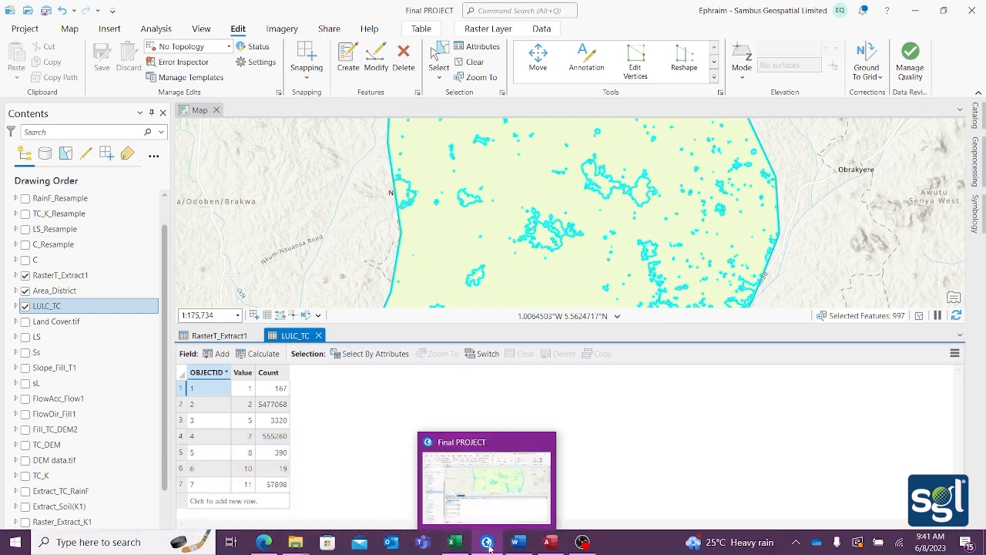
{"action": "left_click", "coordinate": [453, 546]}
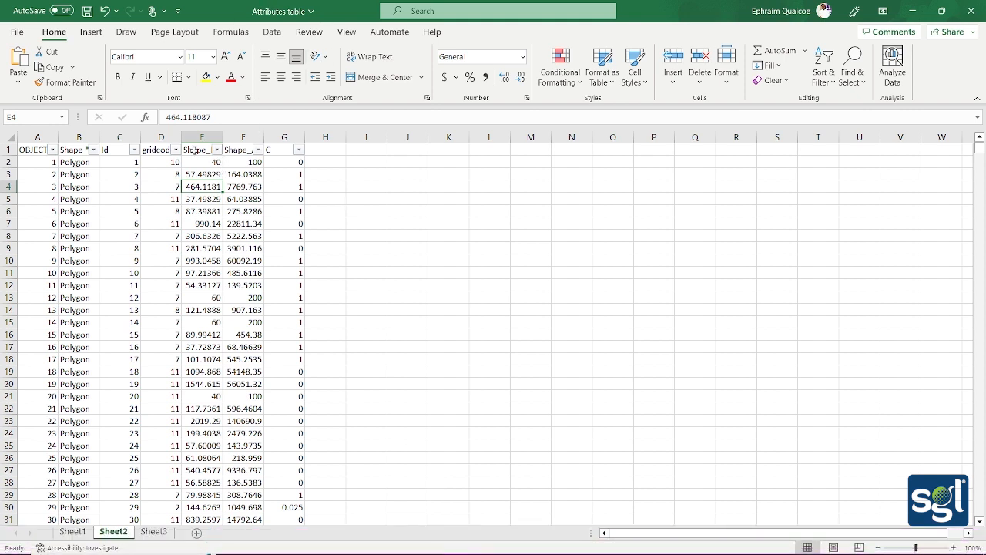
{"action": "left_click", "coordinate": [175, 151]}
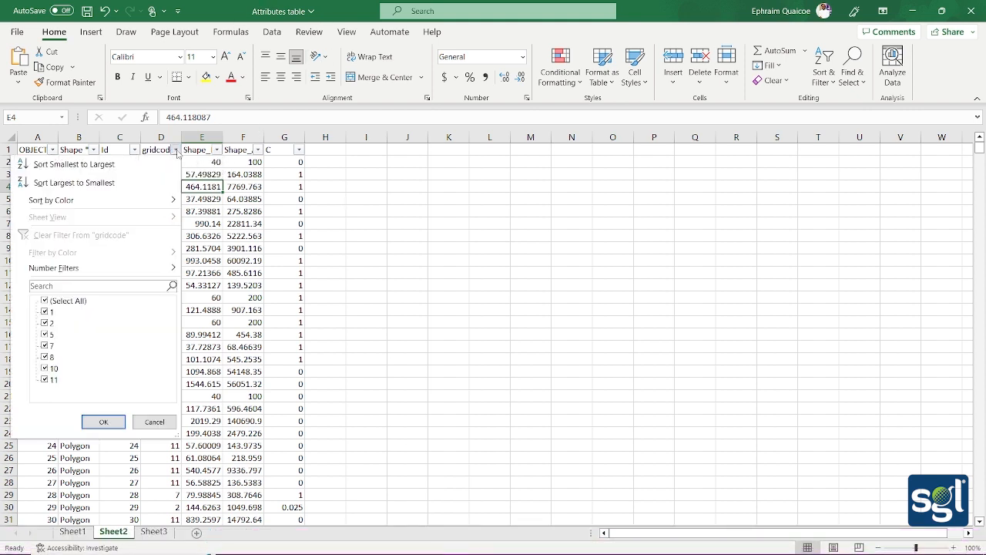
{"action": "left_click", "coordinate": [45, 301]}
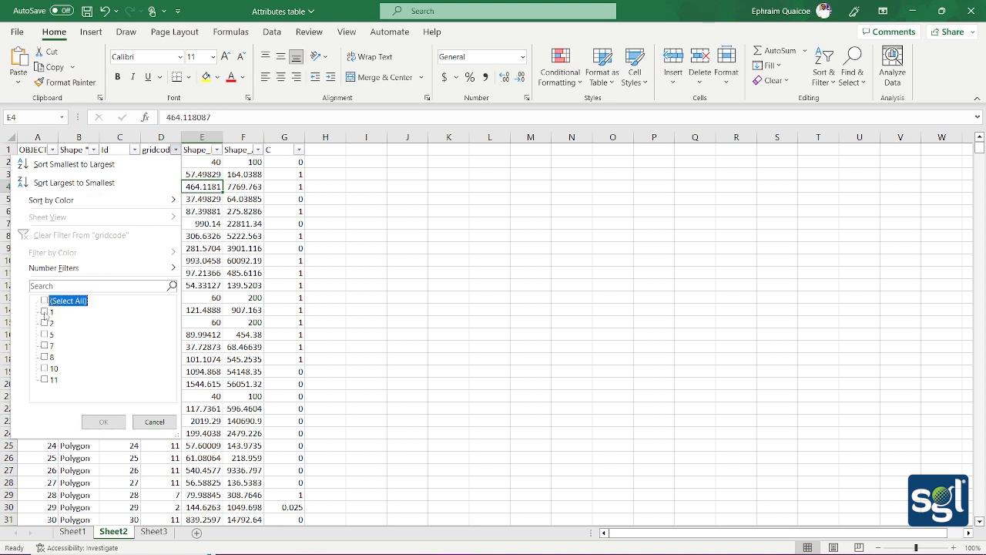
{"action": "left_click", "coordinate": [45, 312]}
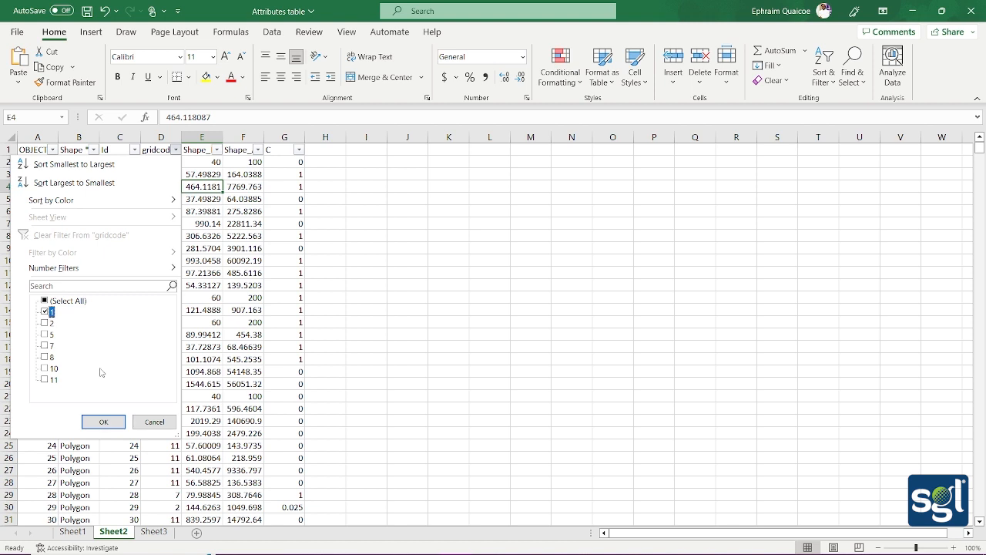
{"action": "left_click", "coordinate": [103, 422]}
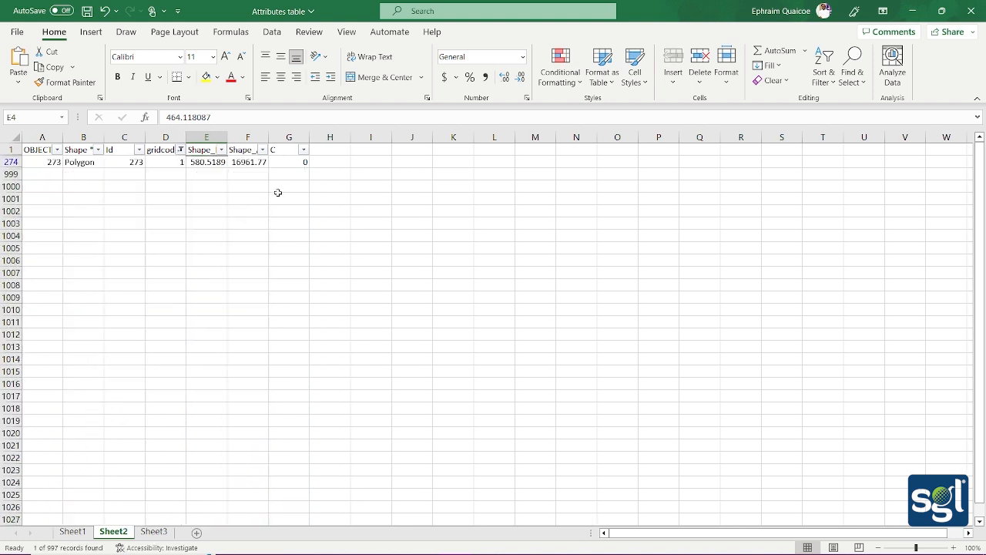
Step: Clear the C value of the filtered class 1 record and place the workbook side by side with the document containing the LULC C value table
{"action": "left_click", "coordinate": [303, 151]}
{"action": "left_click", "coordinate": [303, 150]}
{"action": "double_click", "coordinate": [286, 162]}
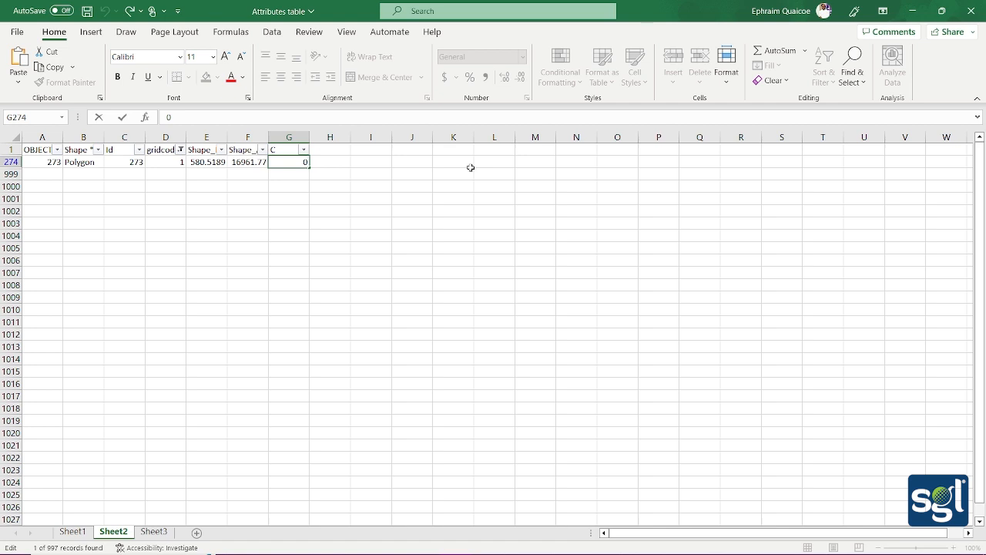
{"action": "key", "text": "BackSpace"}
{"action": "key", "text": "super+Left"}
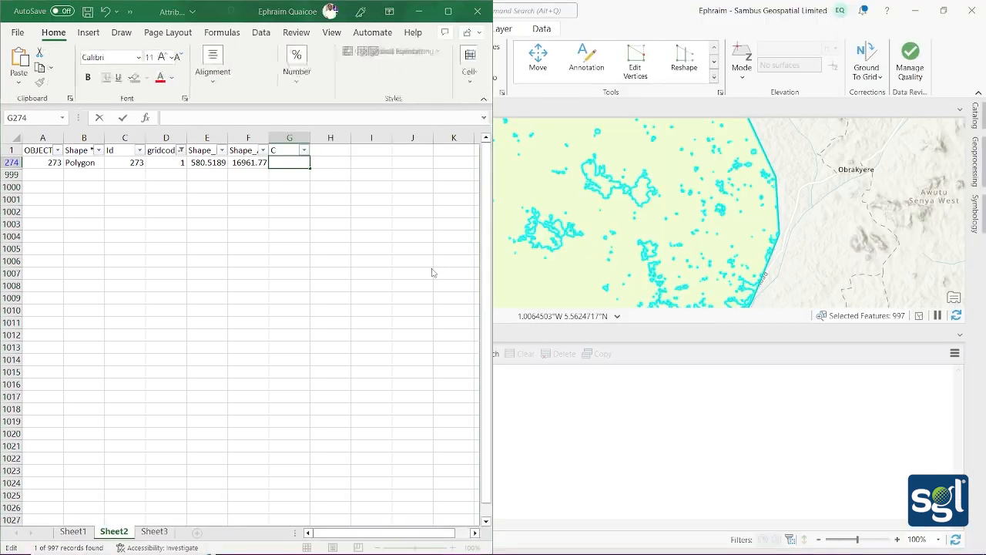
{"action": "left_click", "coordinate": [756, 168]}
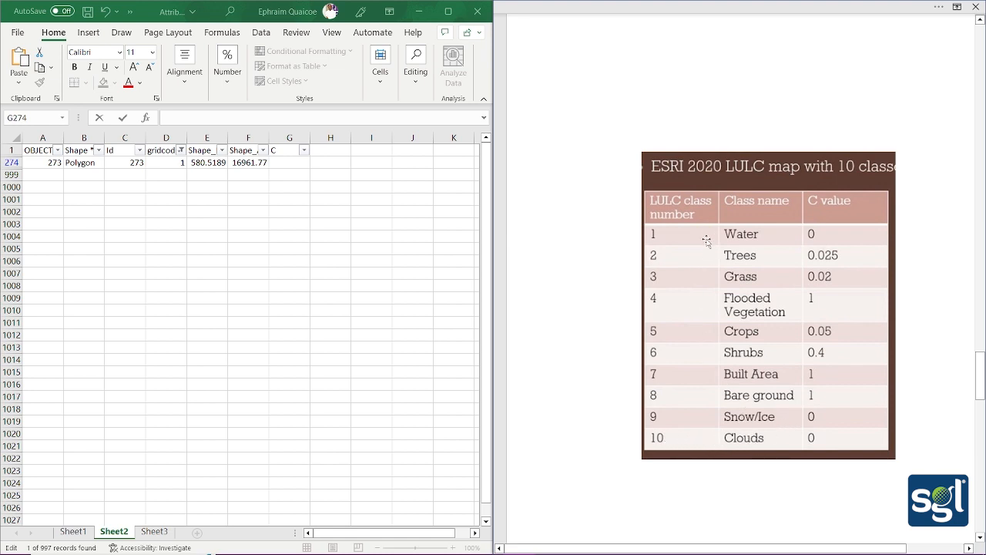
Step: Enter 0 as the C value of the class 1 record, matching Water in the reference table
{"action": "left_click", "coordinate": [183, 152]}
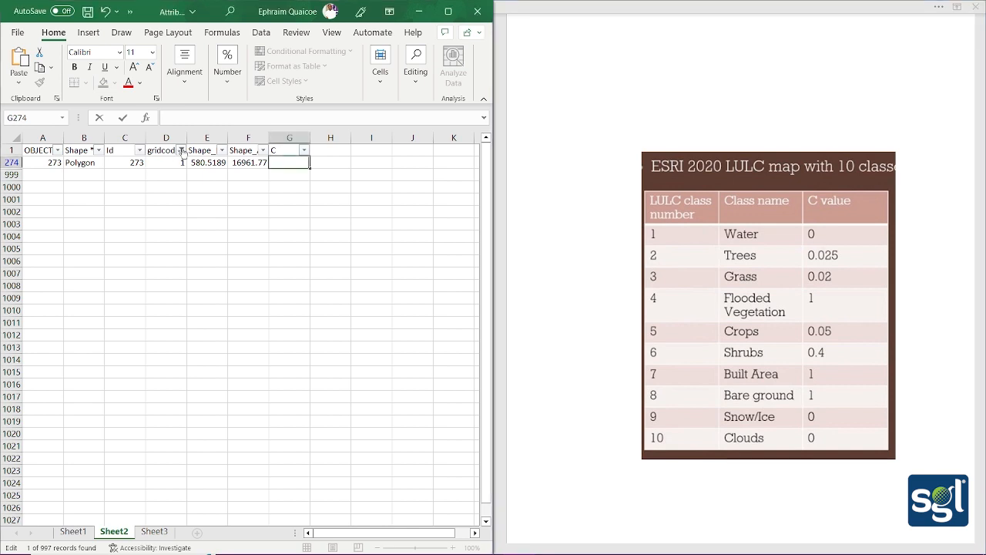
{"action": "left_click", "coordinate": [182, 152]}
{"action": "left_click", "coordinate": [183, 152]}
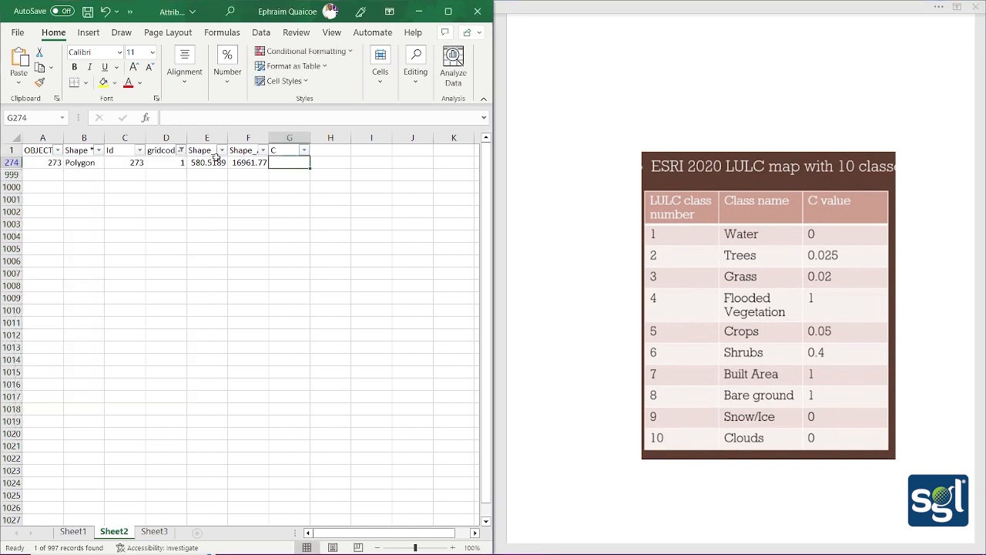
{"action": "double_click", "coordinate": [300, 162]}
{"action": "type", "text": "0"}
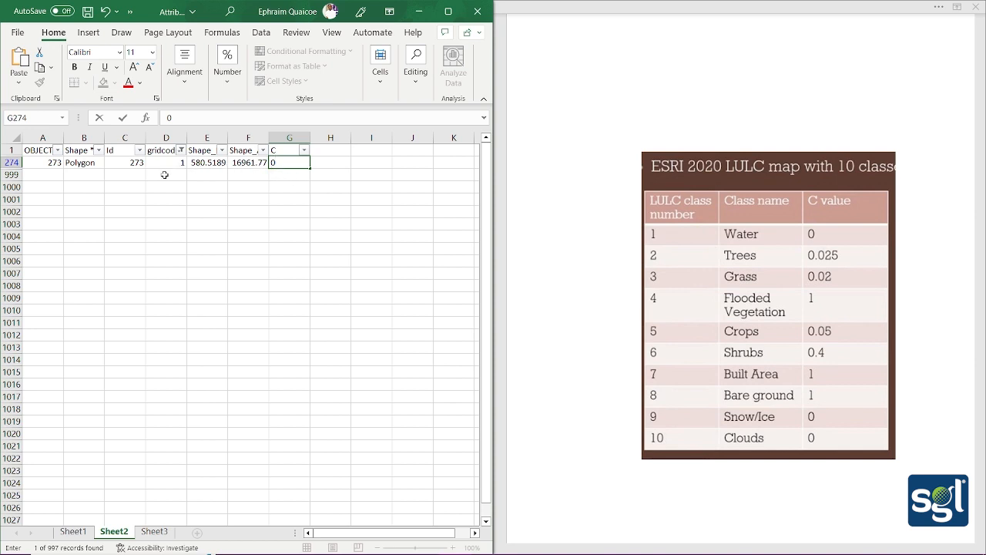
Step: Change the gridcode filter to show only class 2 records
{"action": "left_click", "coordinate": [181, 149]}
{"action": "left_click", "coordinate": [51, 313]}
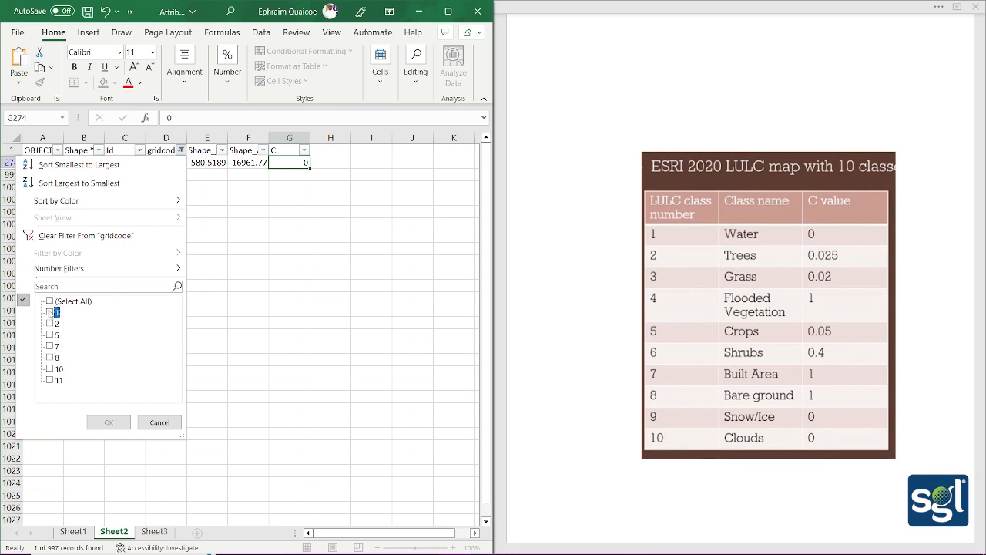
{"action": "left_click", "coordinate": [50, 324]}
{"action": "left_click", "coordinate": [109, 423]}
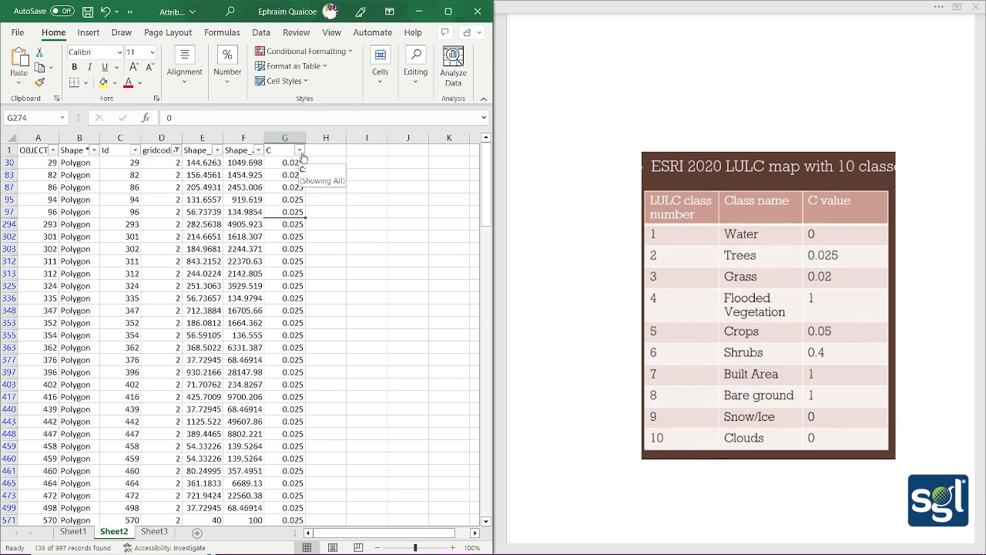
Step: Examine the C values of the class 2 records and the filter choices of the C column against the reference table
{"action": "left_click", "coordinate": [299, 151]}
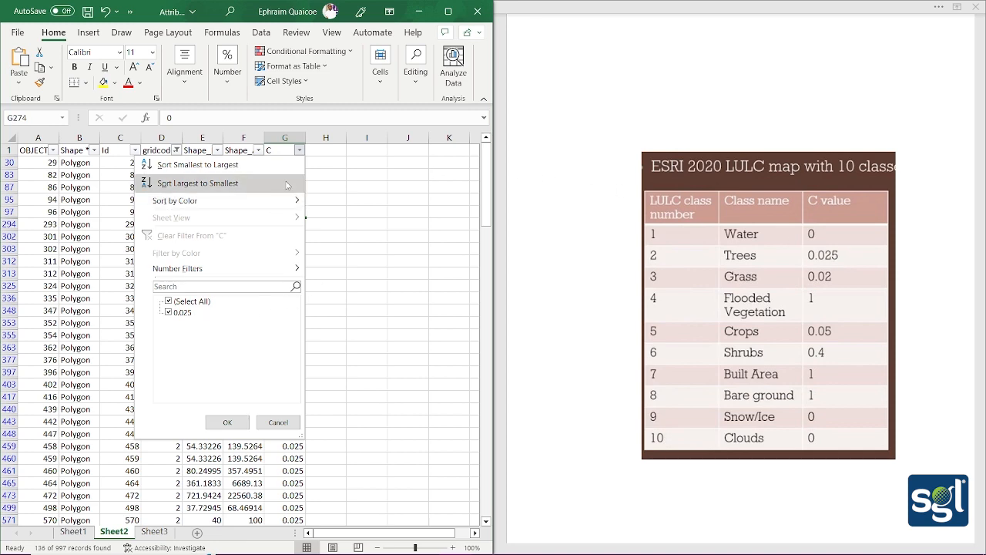
{"action": "left_click", "coordinate": [300, 152]}
{"action": "key", "text": "ctrl+Down"}
{"action": "scroll", "coordinate": [286, 174], "scroll_direction": "up", "scroll_amount": 6}
{"action": "left_click_drag", "start_coordinate": [485, 455], "coordinate": [457, 149]}
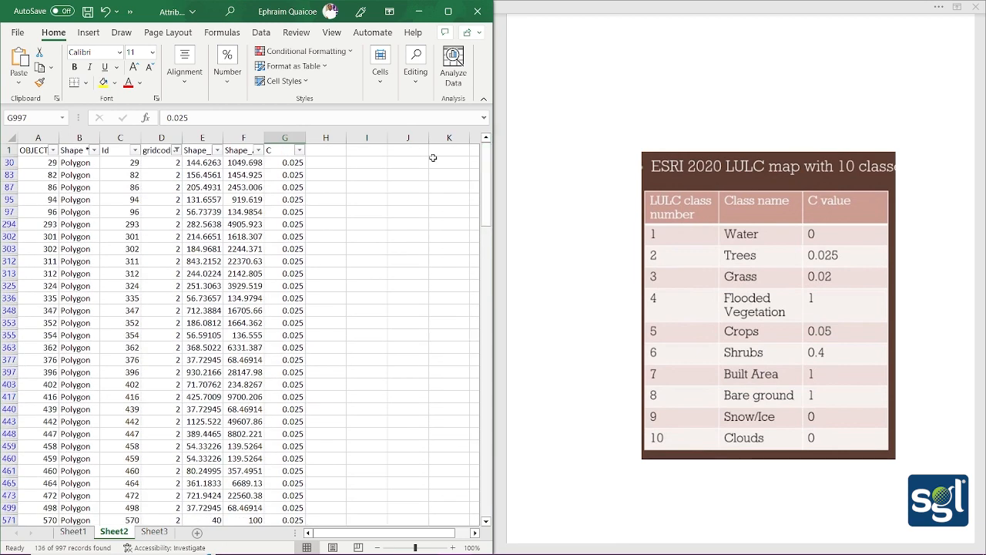
{"action": "double_click", "coordinate": [289, 160]}
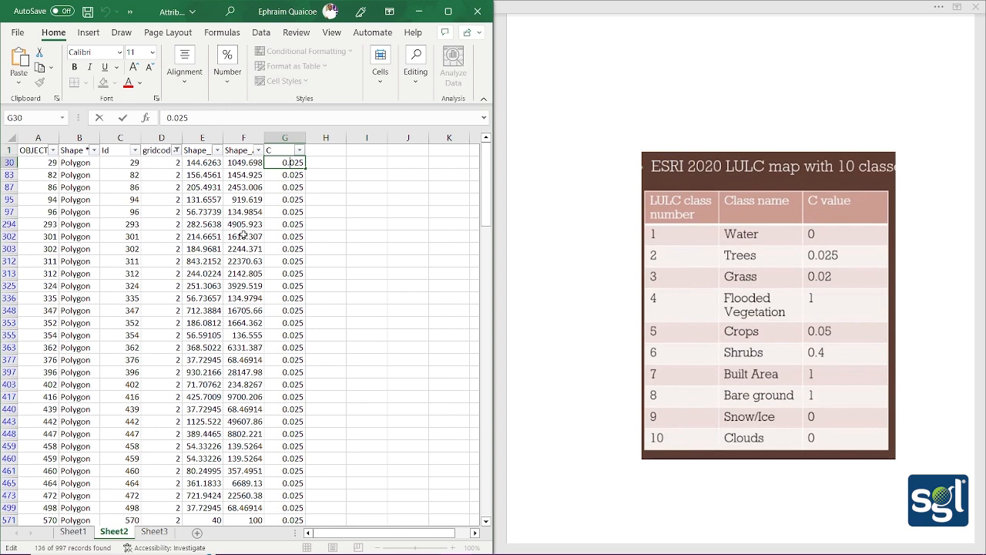
{"action": "left_click", "coordinate": [299, 150]}
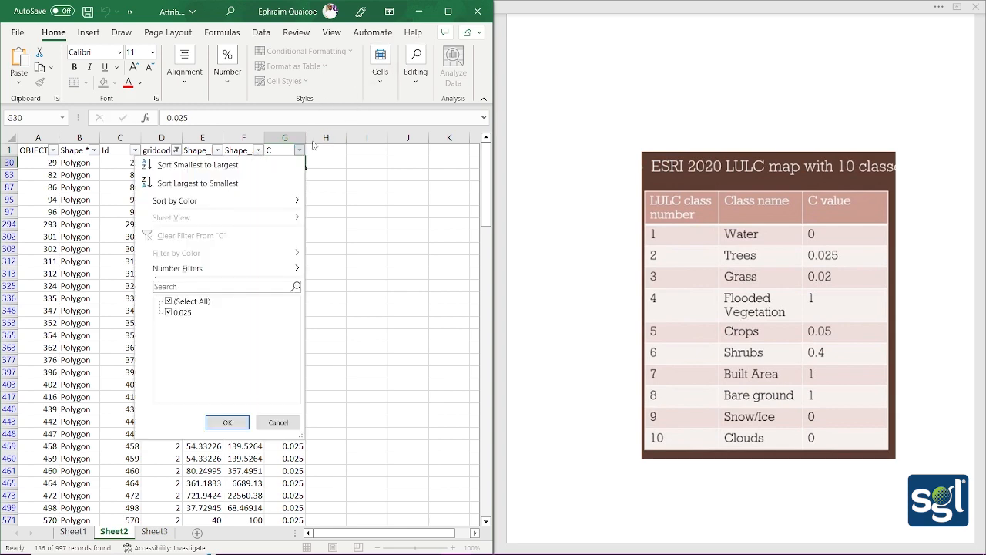
{"action": "left_click", "coordinate": [300, 151]}
Step: Reset the gridcode filter so that all classes are shown
{"action": "left_click", "coordinate": [176, 150]}
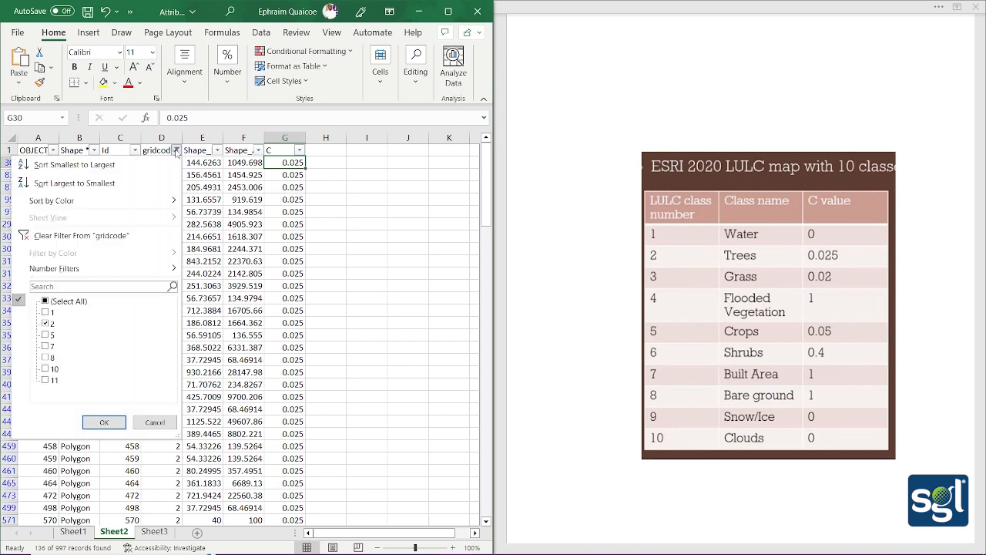
{"action": "left_click", "coordinate": [46, 302]}
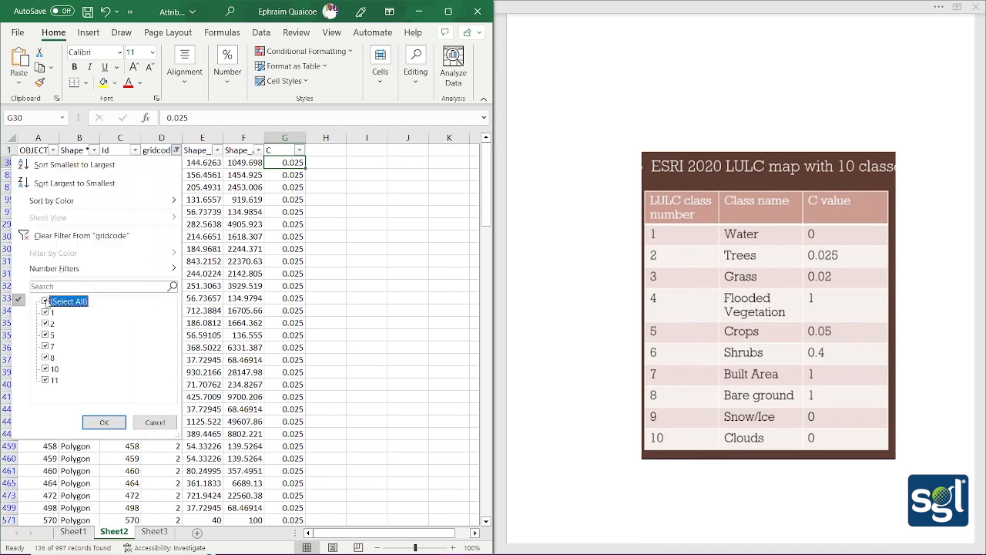
{"action": "left_click", "coordinate": [104, 422]}
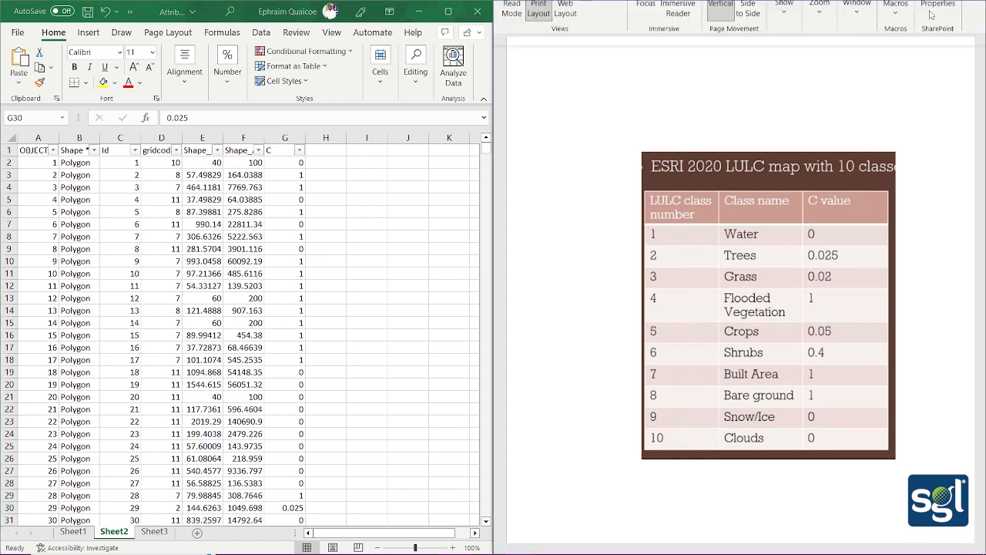
Step: Switch to the RasterT_Extract1 table in ArcGIS Pro, clear its record selection and open the first record's C value for editing
{"action": "left_click", "coordinate": [911, 10]}
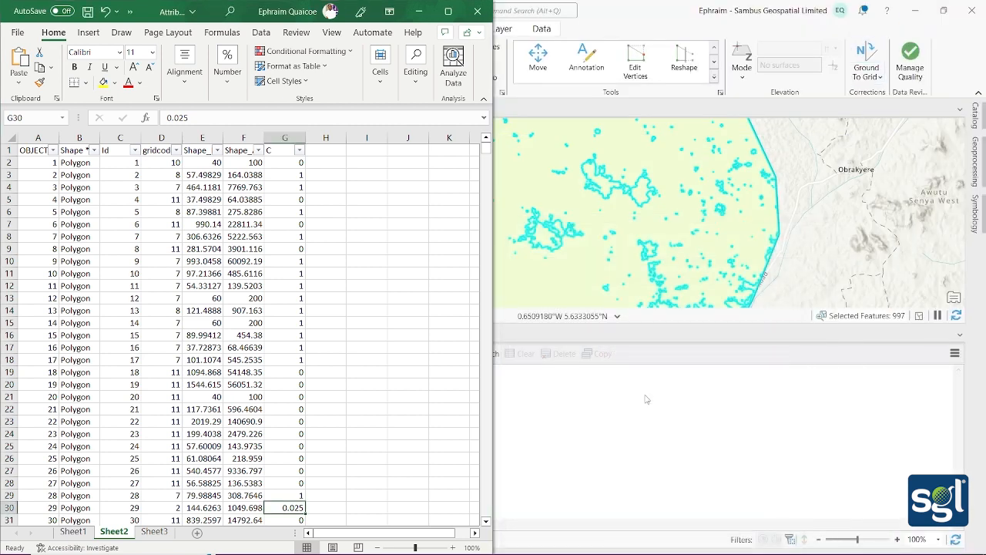
{"action": "left_click", "coordinate": [418, 10]}
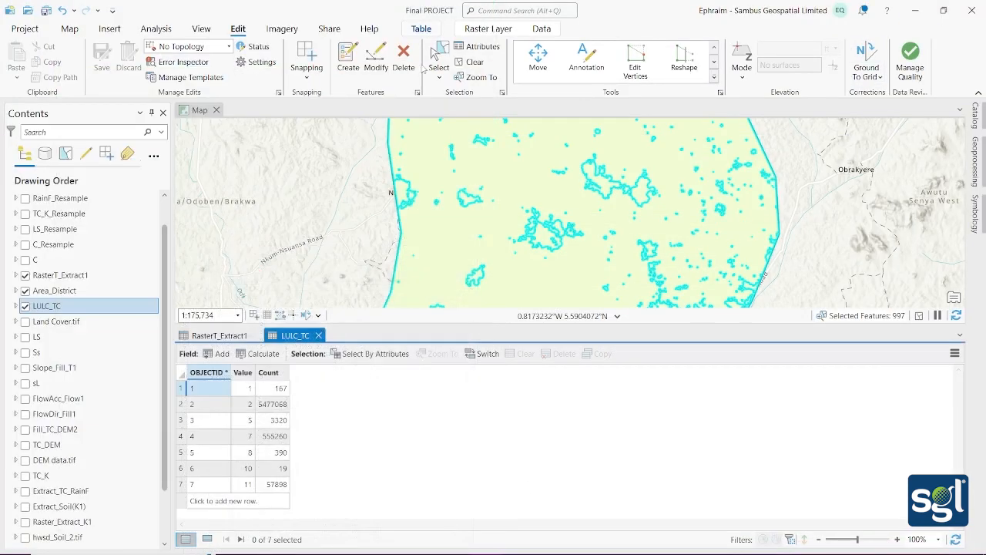
{"action": "left_click", "coordinate": [219, 336]}
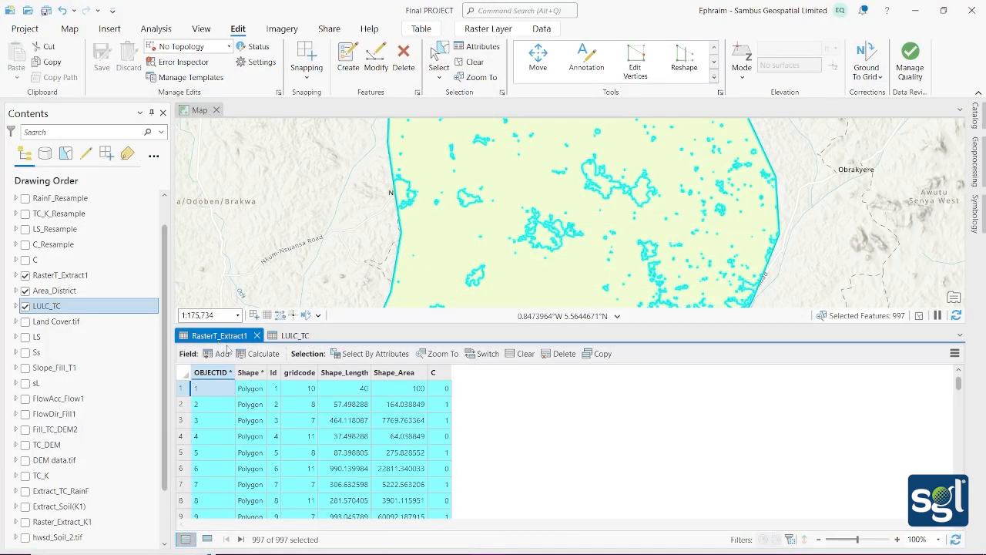
{"action": "left_click", "coordinate": [445, 373]}
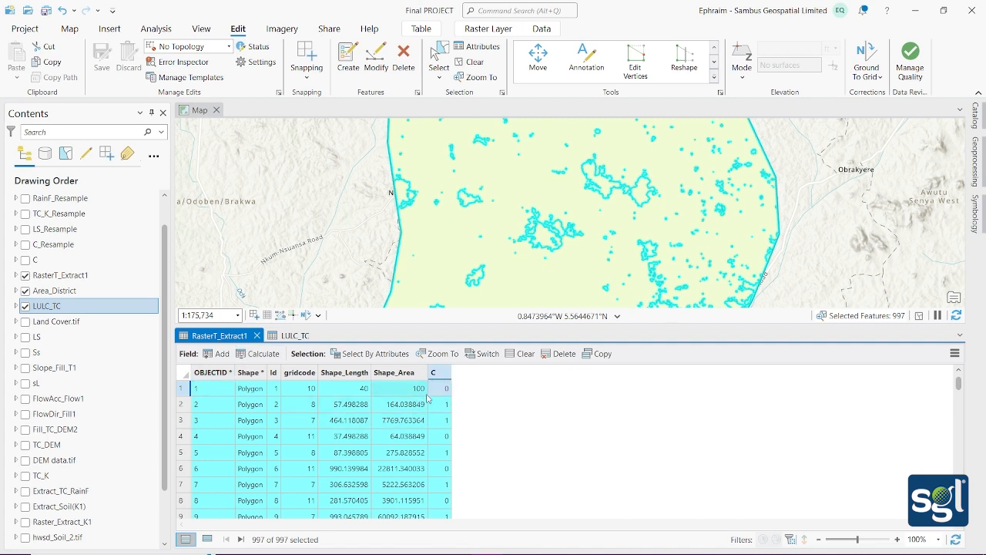
{"action": "left_click", "coordinate": [519, 355]}
{"action": "double_click", "coordinate": [439, 388]}
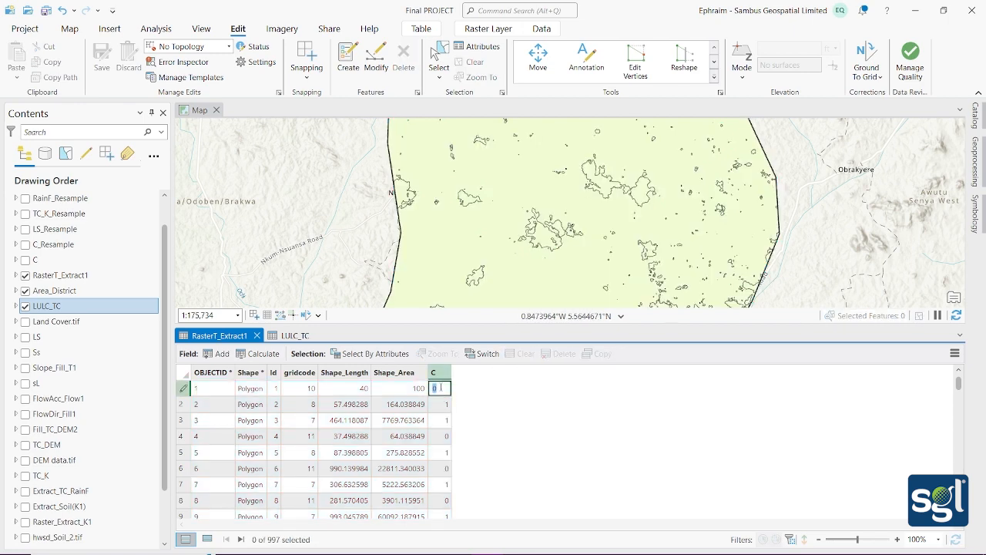
Step: Switch to the Excel workbook and go from the first C value in Sheet2 to the last one in the column
{"action": "left_click", "coordinate": [455, 543]}
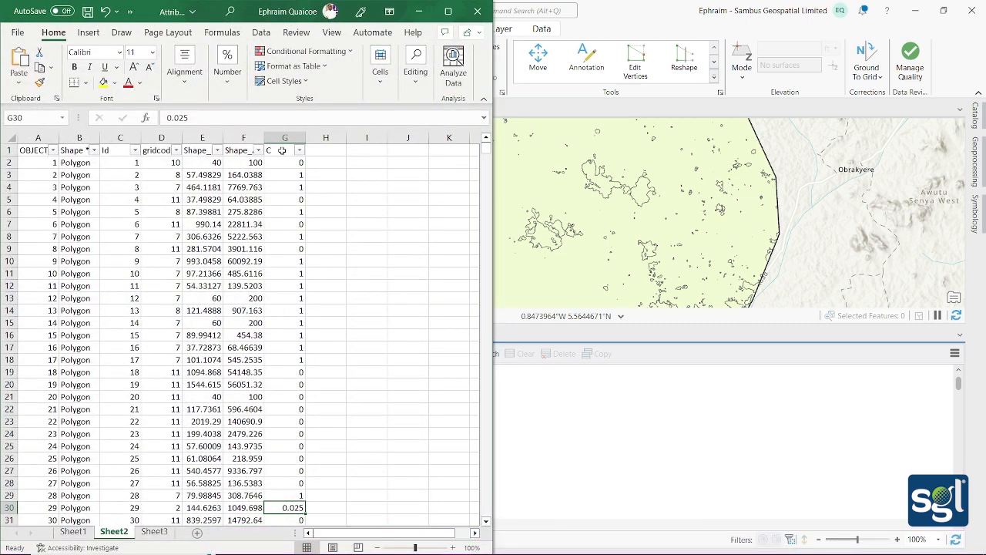
{"action": "left_click", "coordinate": [282, 151]}
{"action": "left_click", "coordinate": [278, 162]}
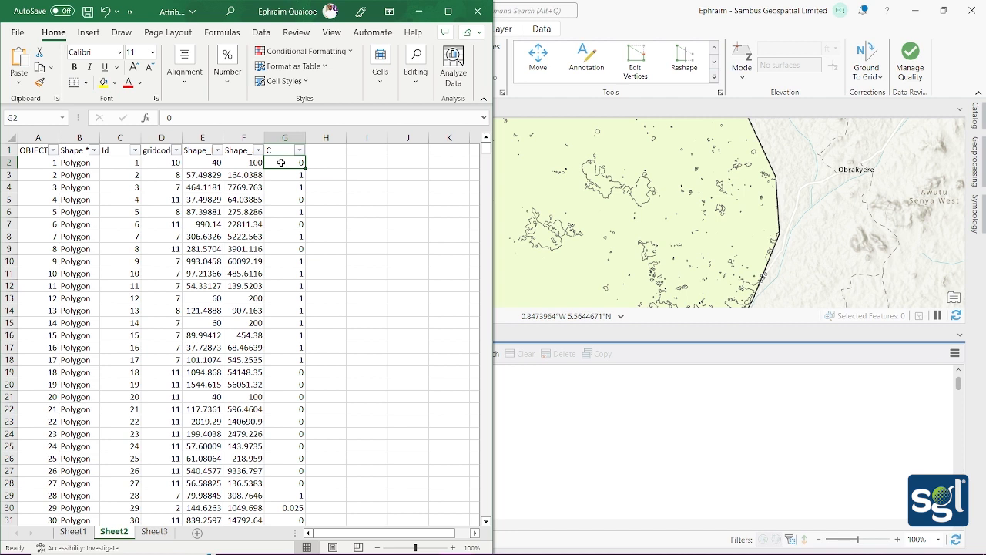
{"action": "key", "text": "shift+Down"}
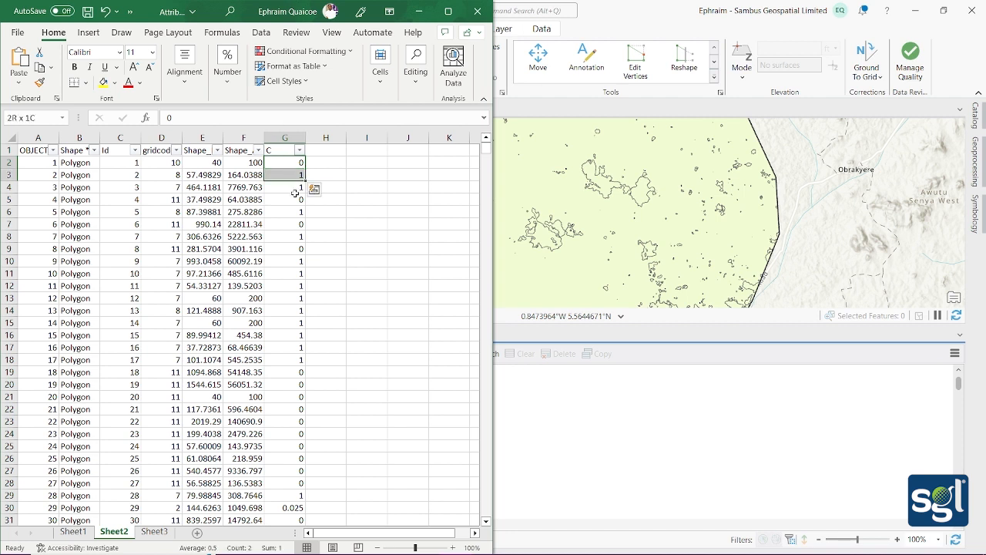
{"action": "left_click", "coordinate": [295, 195]}
{"action": "left_click", "coordinate": [278, 164]}
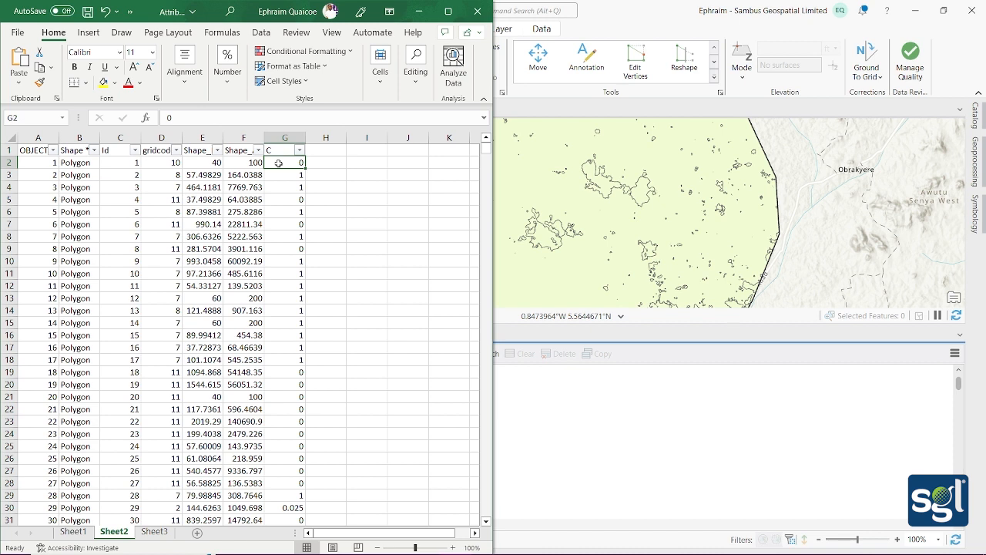
{"action": "key", "text": "ctrl+Down"}
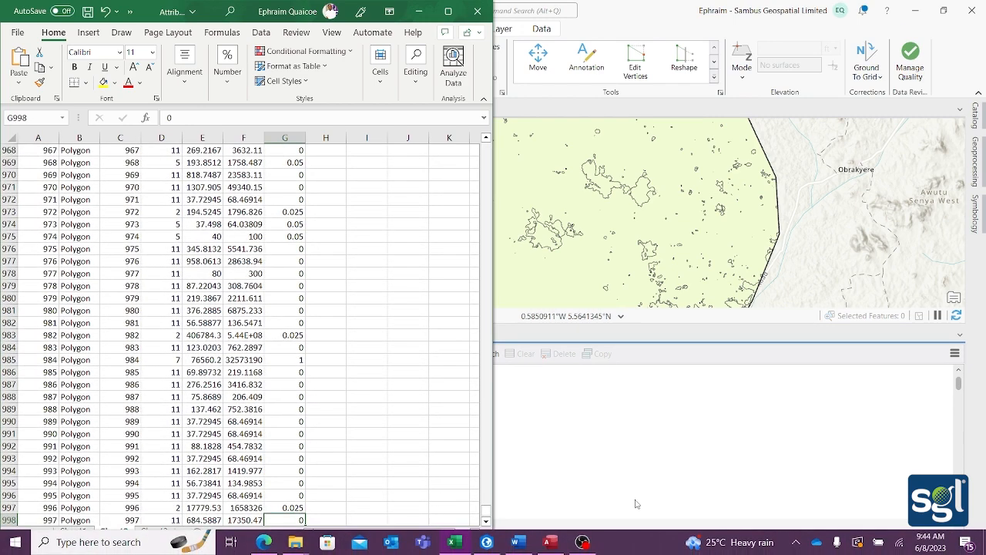
Step: Reselect the first C value and look through the Sheet2 records down to row 998 and back to the header
{"action": "left_click_drag", "start_coordinate": [486, 512], "coordinate": [486, 148]}
{"action": "mouse_move", "coordinate": [282, 163]}
{"action": "left_mouse_down"}
{"action": "mouse_move", "coordinate": [277, 521]}
{"action": "mouse_move", "coordinate": [286, 190]}
{"action": "mouse_move", "coordinate": [295, 162]}
{"action": "left_mouse_up"}
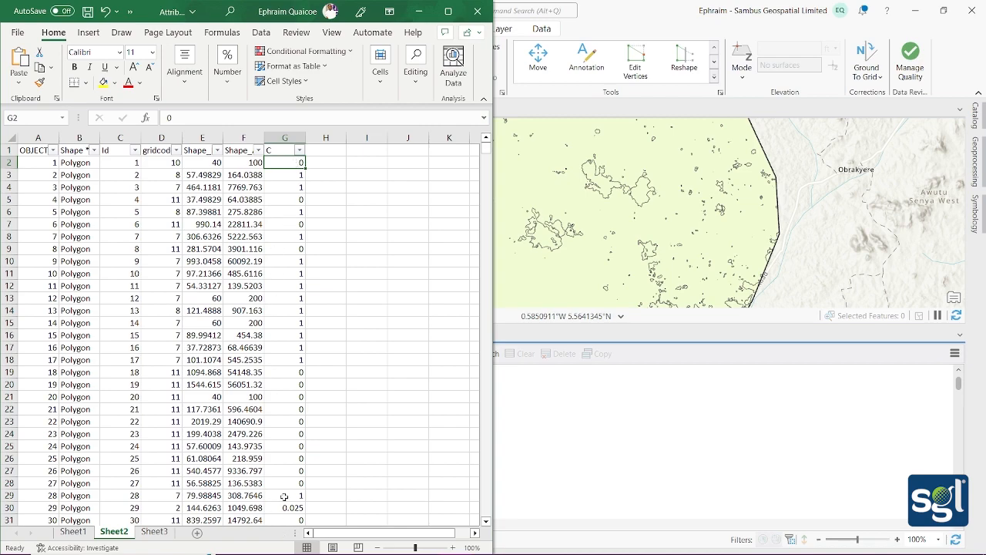
{"action": "scroll", "coordinate": [285, 493], "scroll_direction": "down", "scroll_amount": 8}
{"action": "scroll", "coordinate": [281, 450], "scroll_direction": "down", "scroll_amount": 20}
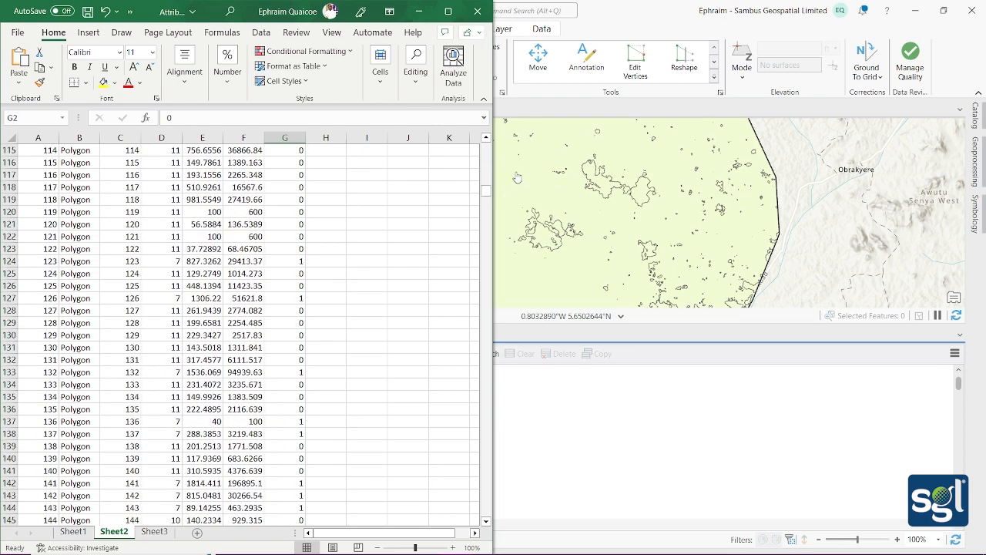
{"action": "left_click_drag", "start_coordinate": [484, 197], "coordinate": [485, 510]}
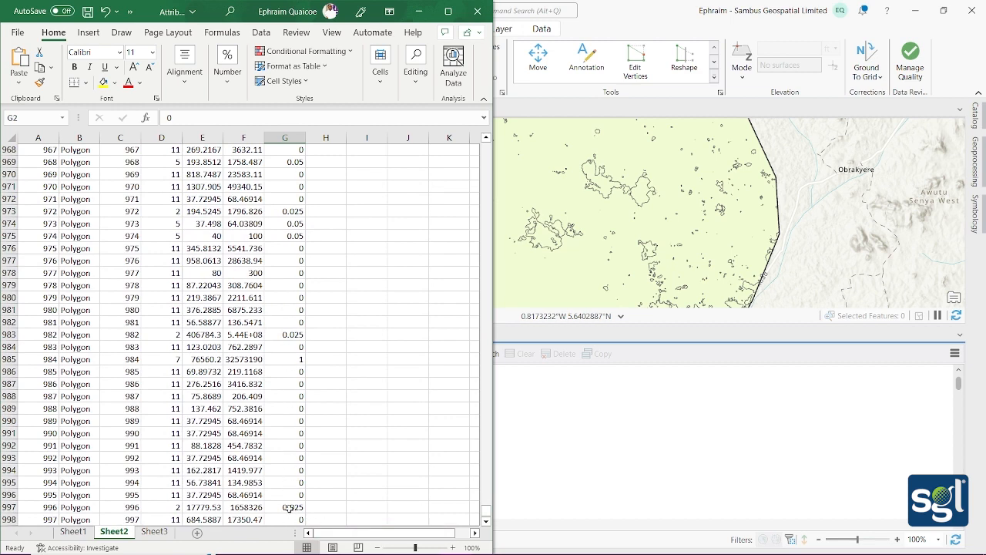
{"action": "scroll", "coordinate": [264, 272], "scroll_direction": "up", "scroll_amount": 18}
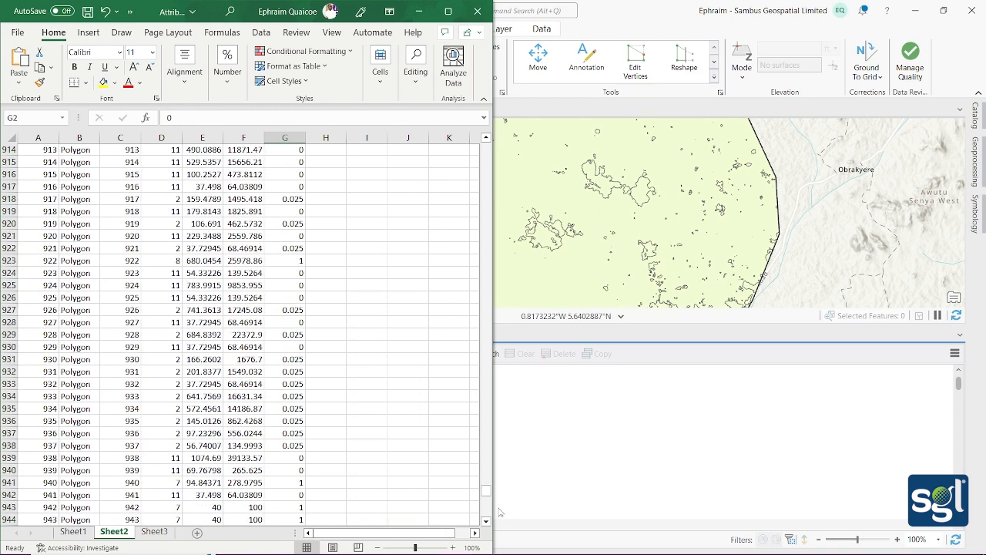
{"action": "left_click_drag", "start_coordinate": [484, 501], "coordinate": [485, 147]}
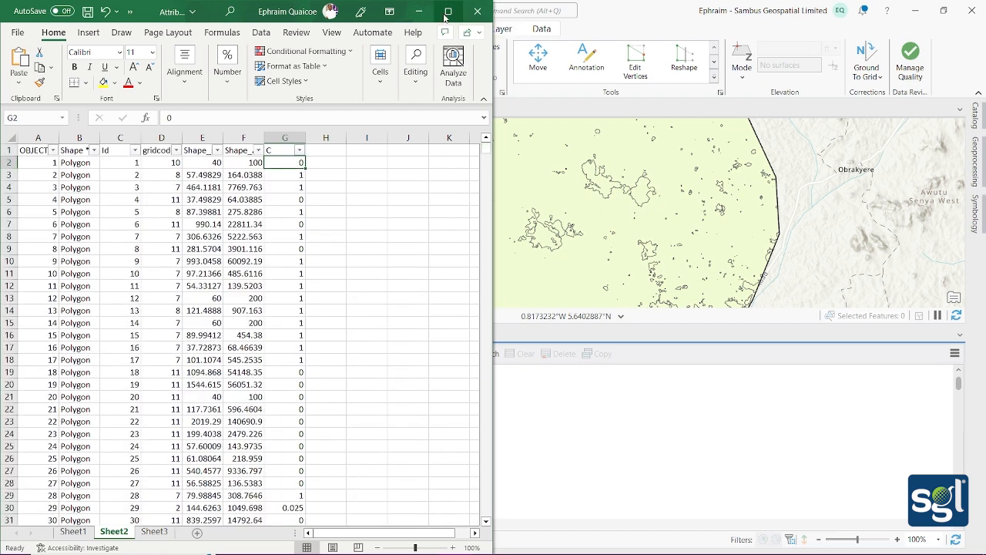
Step: Return to the RasterT_Extract1 table in ArcGIS Pro, check the Paste command for the first C cell and review the values down the C column
{"action": "left_click", "coordinate": [420, 12]}
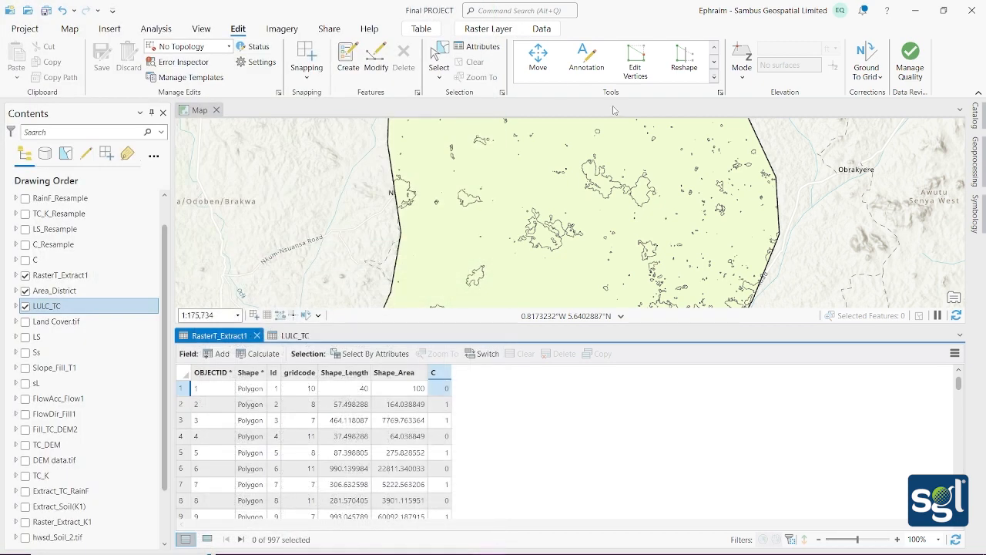
{"action": "double_click", "coordinate": [437, 389]}
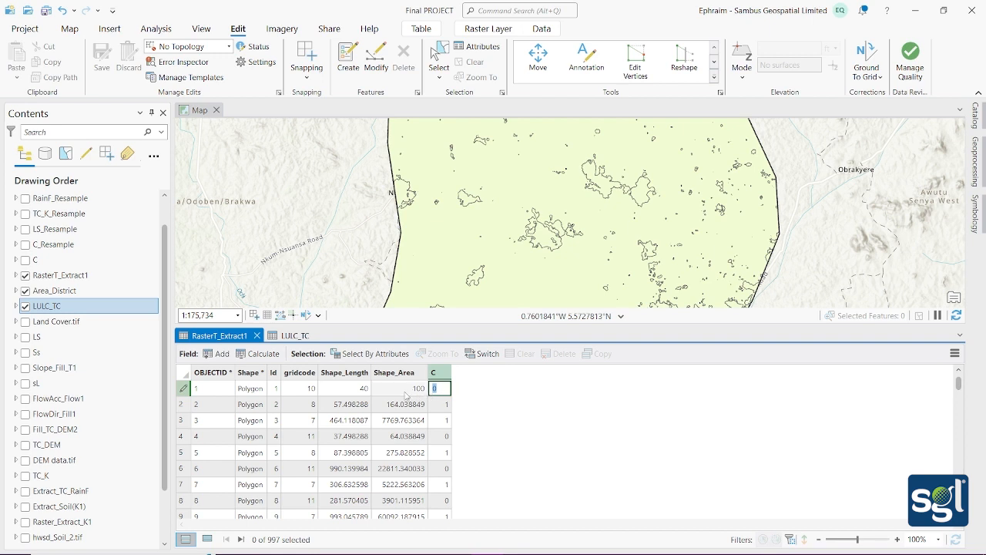
{"action": "left_click", "coordinate": [309, 436]}
{"action": "left_click", "coordinate": [356, 436]}
{"action": "left_click", "coordinate": [441, 389]}
{"action": "right_click", "coordinate": [440, 389]}
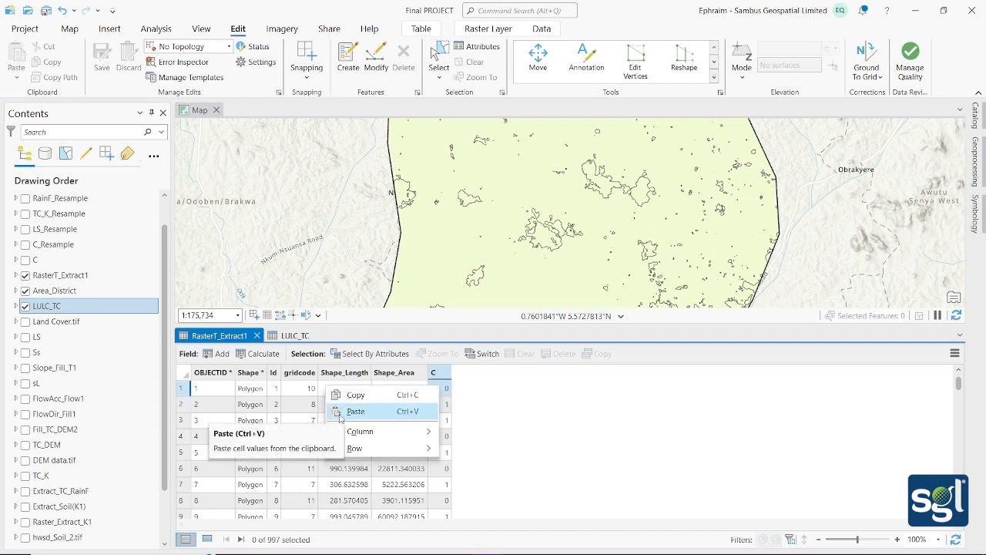
{"action": "scroll", "coordinate": [436, 422], "scroll_direction": "down", "scroll_amount": 20}
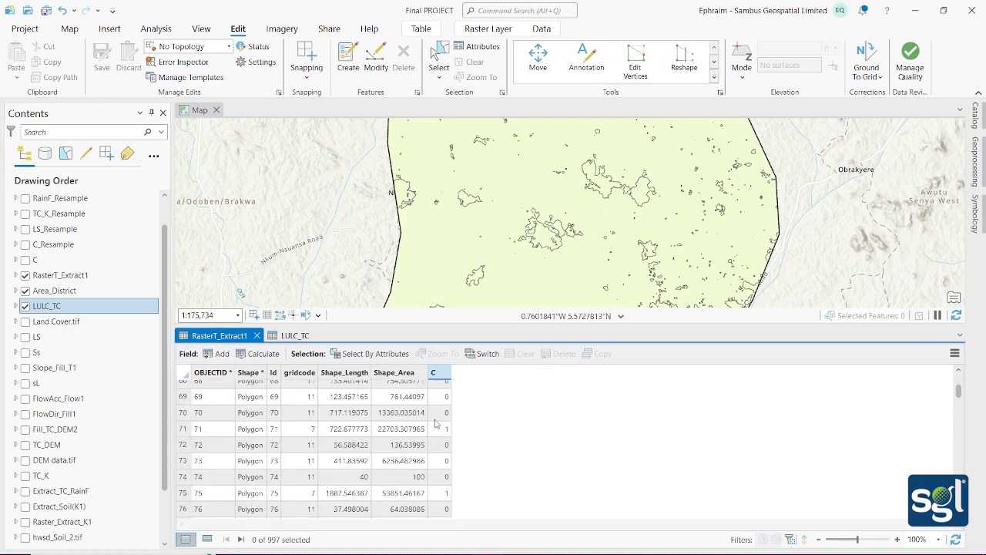
{"action": "scroll", "coordinate": [441, 431], "scroll_direction": "down", "scroll_amount": 4}
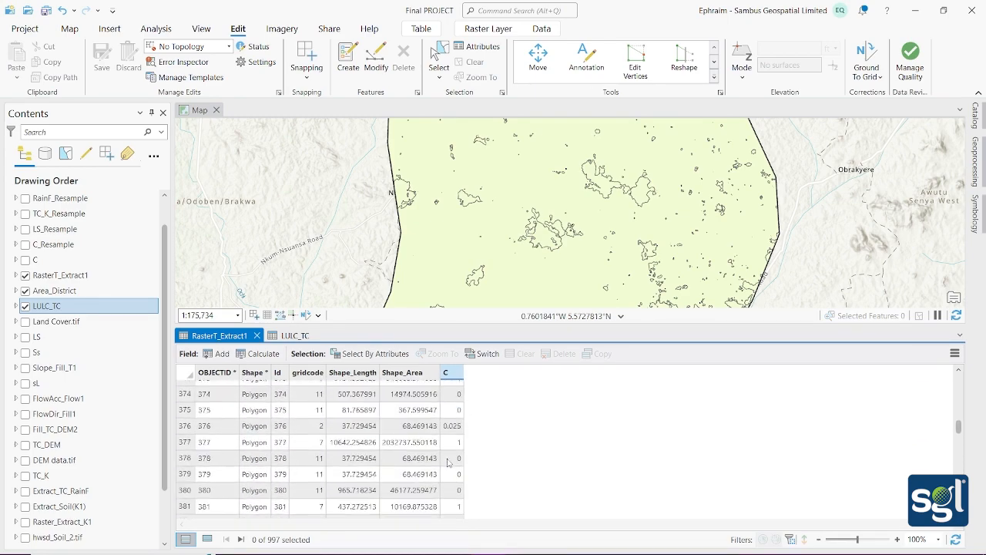
Step: Review the remaining C values down to the end of the RasterT_Extract1 table and return to its first record
{"action": "scroll", "coordinate": [449, 462], "scroll_direction": "down", "scroll_amount": 7}
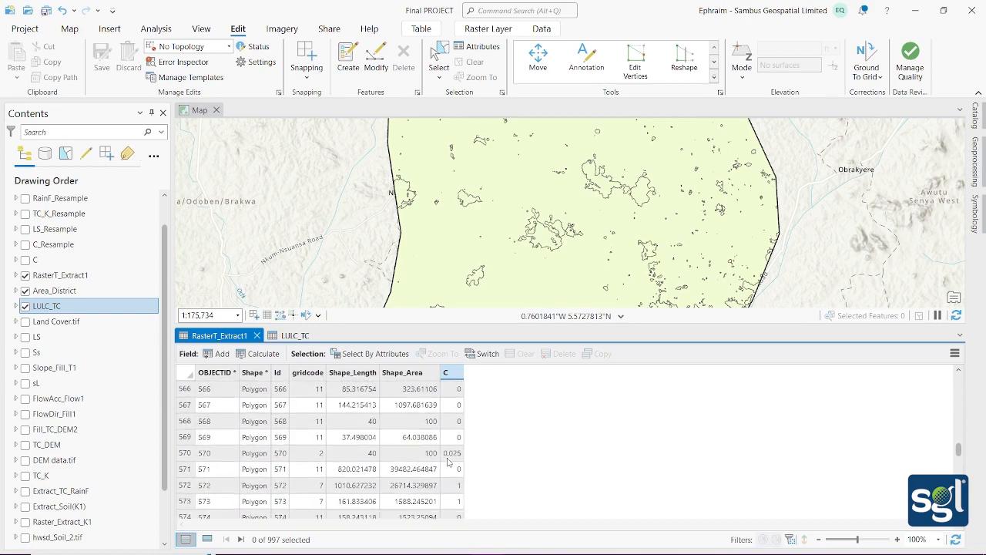
{"action": "scroll", "coordinate": [449, 462], "scroll_direction": "down", "scroll_amount": 15}
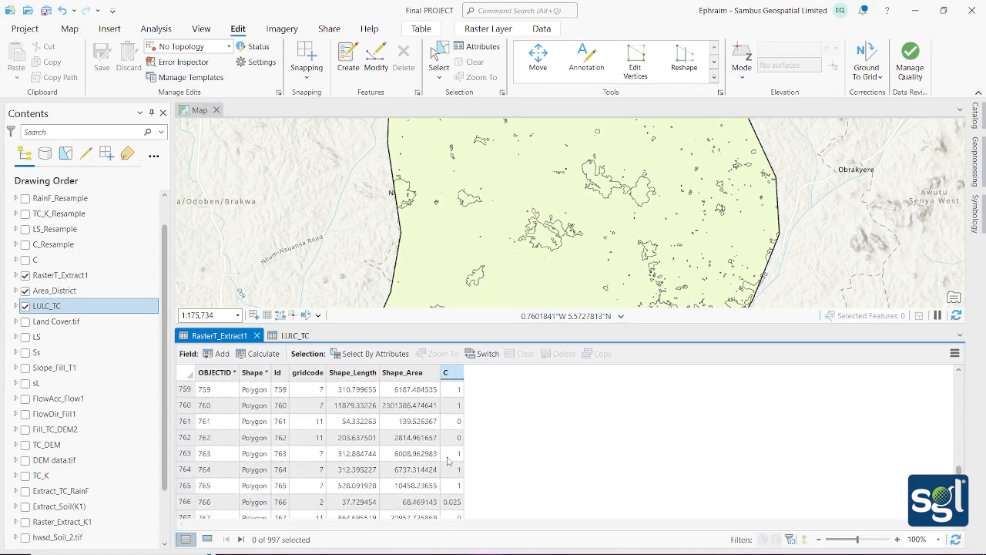
{"action": "scroll", "coordinate": [448, 460], "scroll_direction": "down", "scroll_amount": 20}
{"action": "scroll", "coordinate": [449, 461], "scroll_direction": "down", "scroll_amount": 12}
{"action": "left_click_drag", "start_coordinate": [958, 497], "coordinate": [958, 368]}
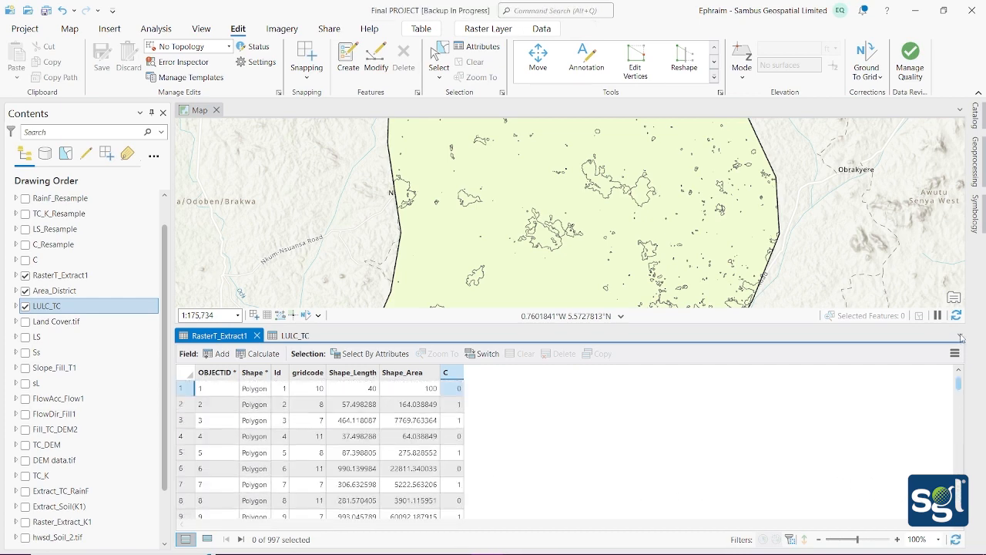
Step: Close the LULC_TC and RasterT_Extract1 attribute tables
{"action": "left_click", "coordinate": [299, 336]}
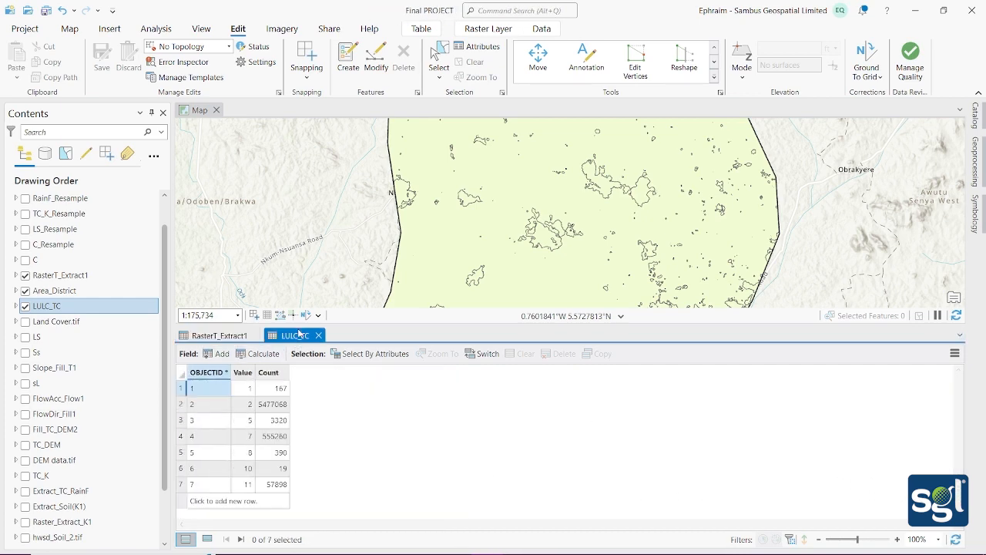
{"action": "left_click", "coordinate": [318, 335]}
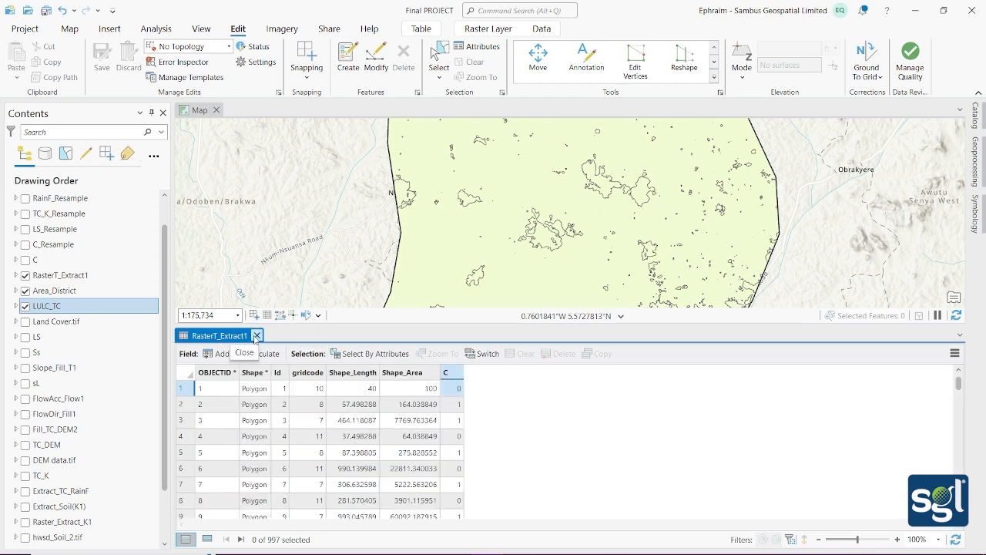
{"action": "left_click", "coordinate": [257, 336]}
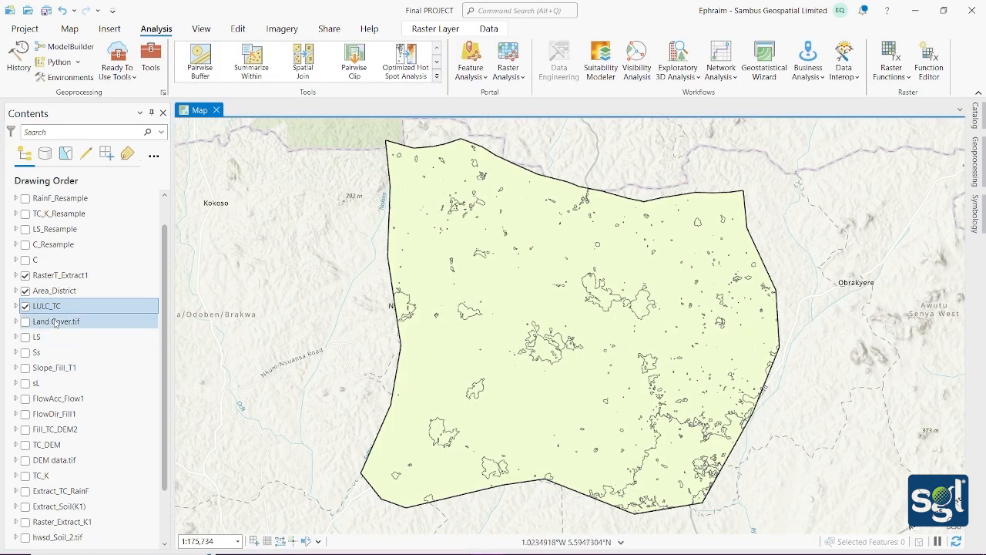
{"action": "left_click", "coordinate": [54, 293], "text": "ctrl"}
{"action": "left_click", "coordinate": [54, 292], "text": "ctrl"}
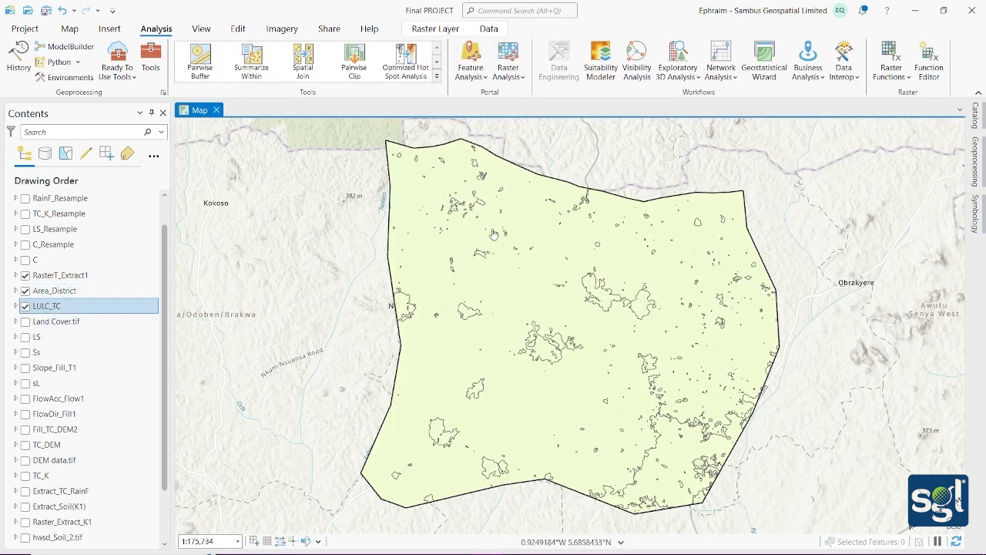
Step: Search the geoprocessing tools for "polygon to raster" and open the Polygon to Raster tool
{"action": "left_click", "coordinate": [976, 162]}
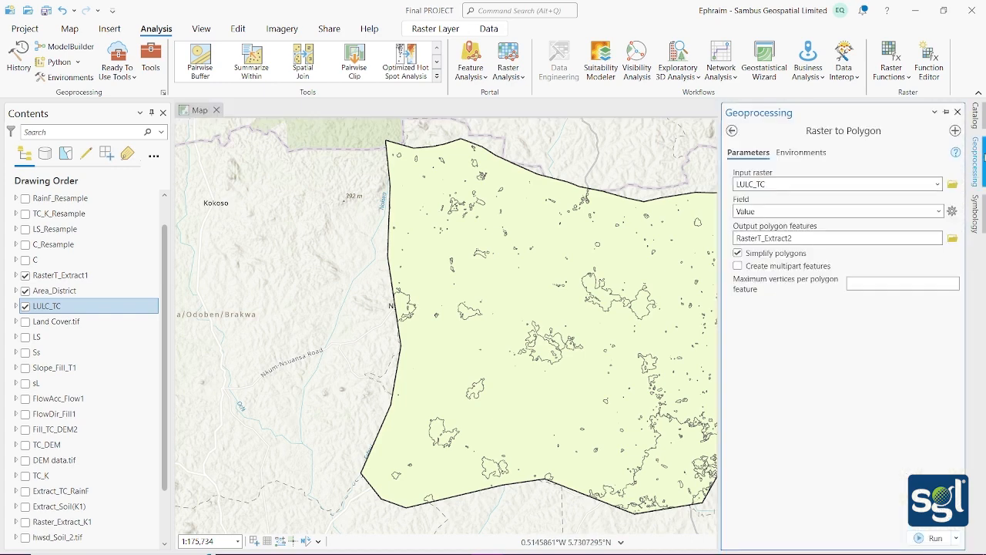
{"action": "left_click", "coordinate": [732, 131]}
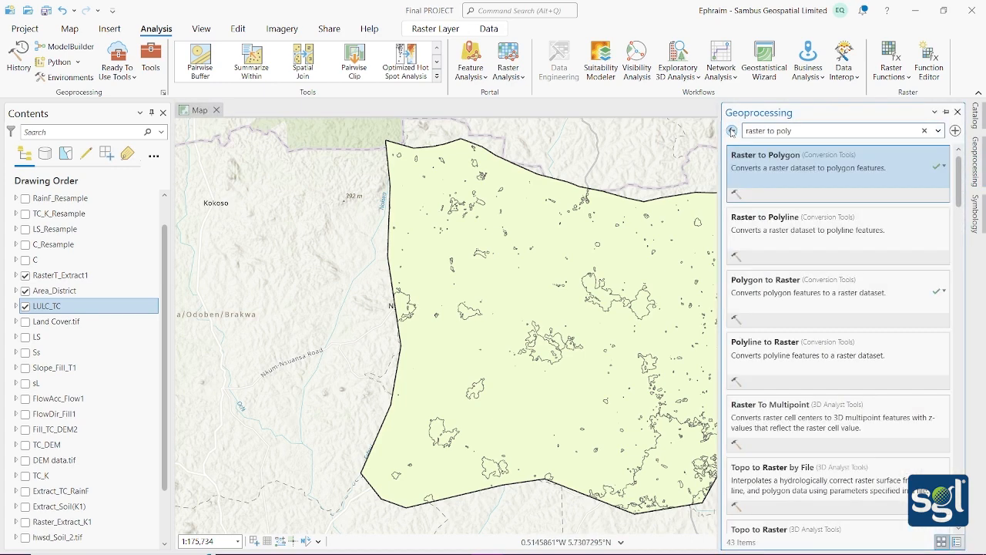
{"action": "left_click", "coordinate": [809, 130]}
{"action": "type", "text": "polygon to raster"}
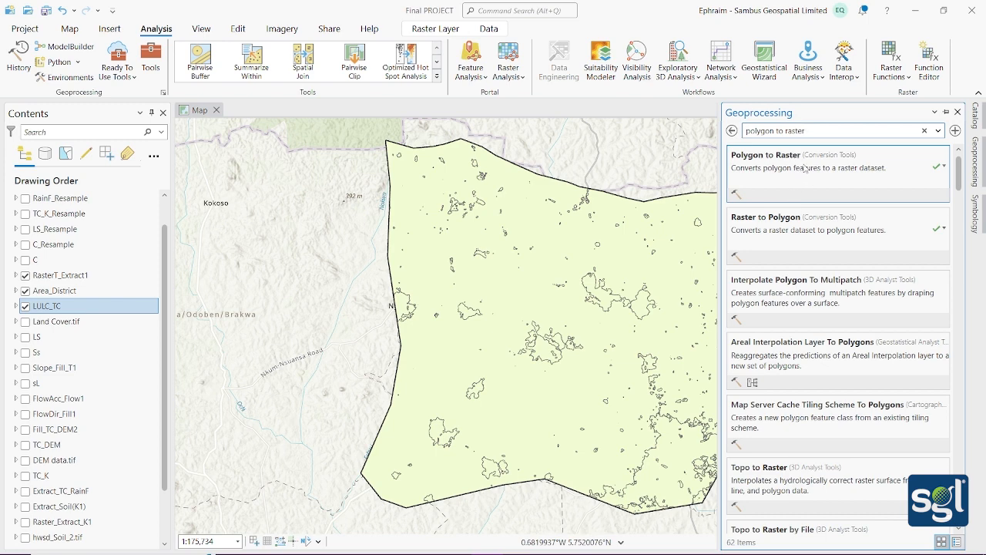
{"action": "left_click", "coordinate": [805, 167]}
Step: Set Polygon to Raster to use RasterT_Extract1 as input features and C as the value field, then put the tool pane away
{"action": "left_click", "coordinate": [938, 184]}
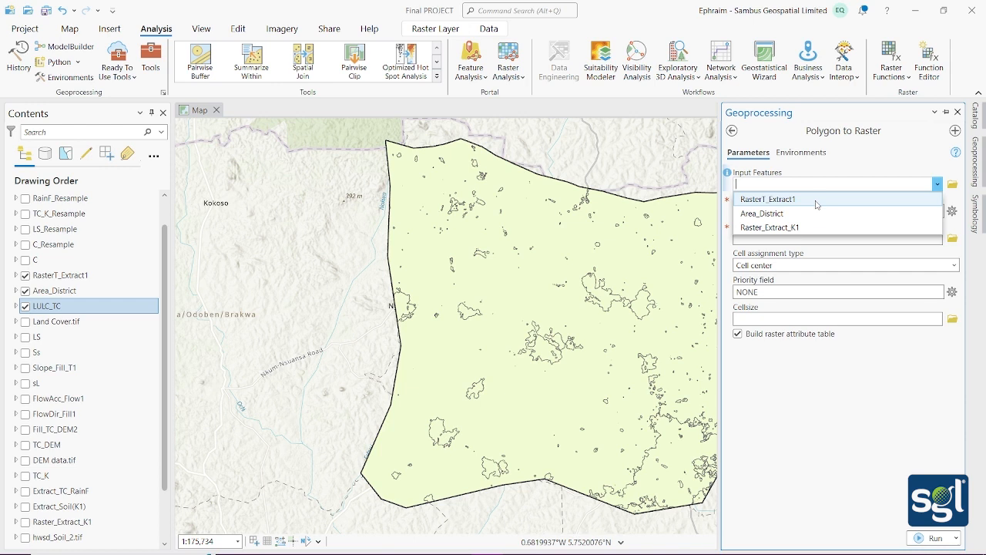
{"action": "left_click", "coordinate": [817, 204]}
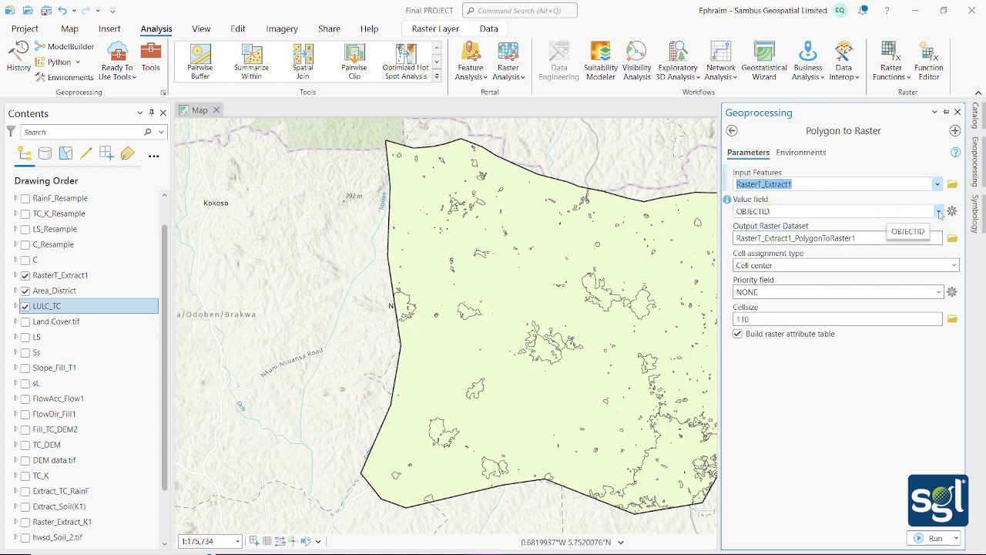
{"action": "left_click", "coordinate": [939, 211]}
{"action": "left_click", "coordinate": [811, 299]}
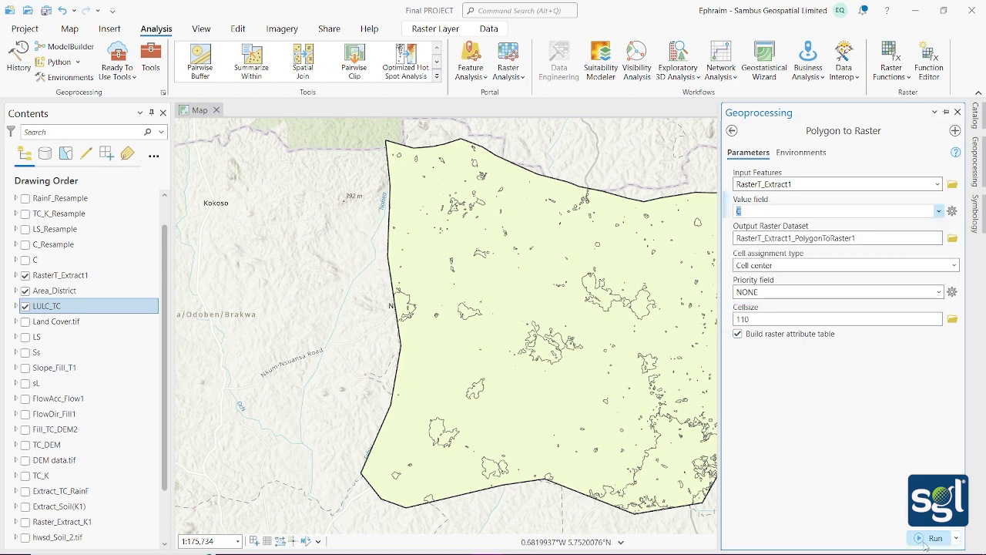
{"action": "left_click", "coordinate": [957, 112]}
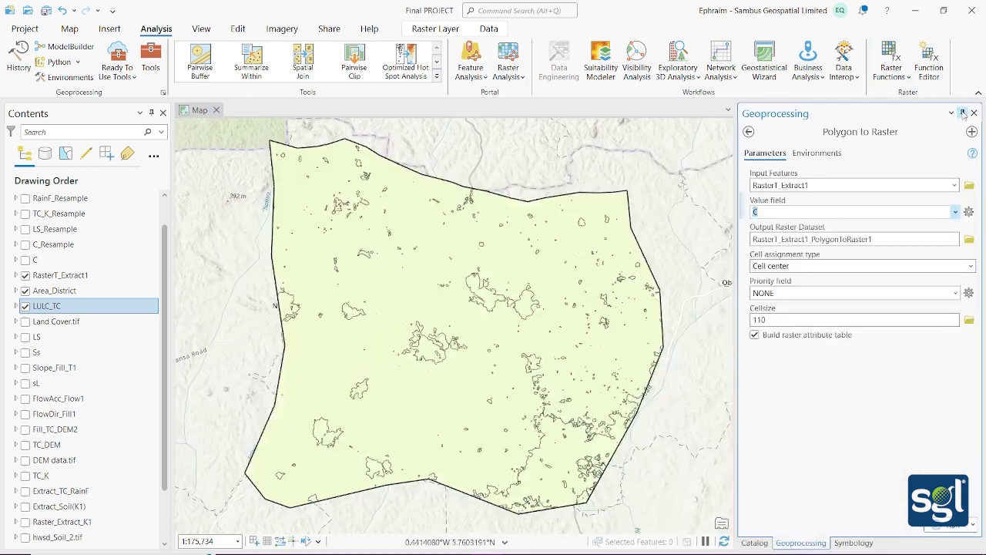
{"action": "left_click", "coordinate": [957, 112]}
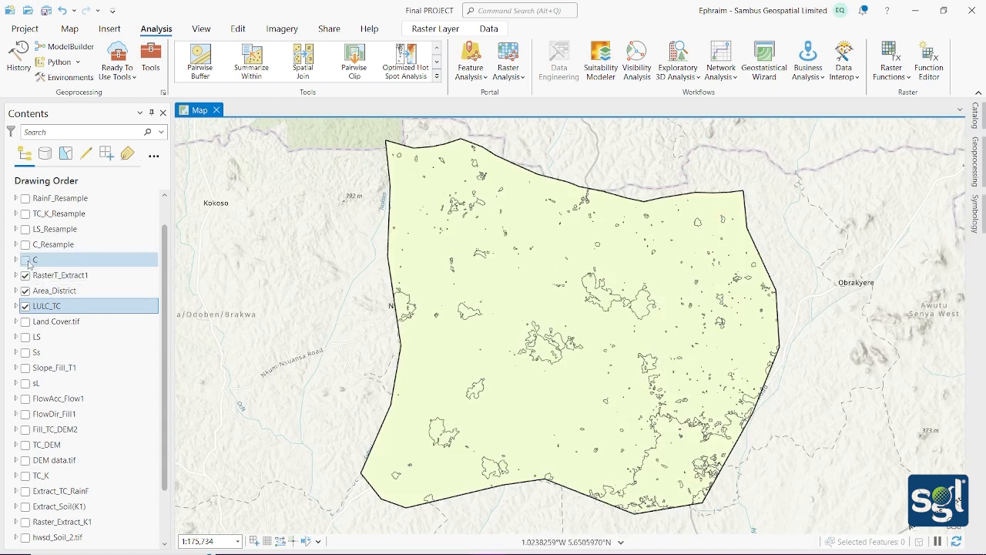
Step: Display the C raster, hide RasterT_Extract1 and LULC_TC, and move Area_District above C in the drawing order
{"action": "left_click", "coordinate": [26, 260]}
{"action": "left_click", "coordinate": [25, 275]}
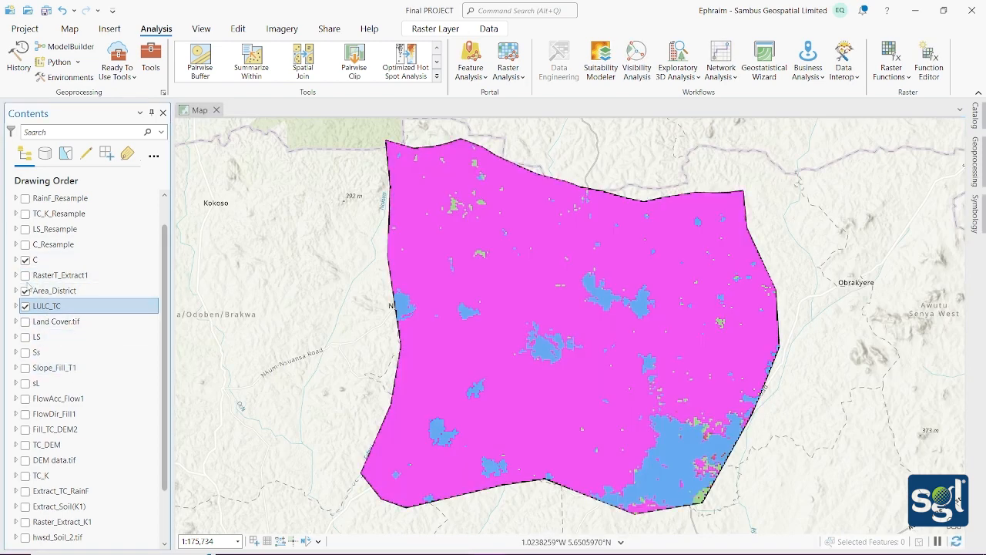
{"action": "left_click", "coordinate": [25, 306]}
{"action": "left_click_drag", "start_coordinate": [43, 296], "coordinate": [36, 253]}
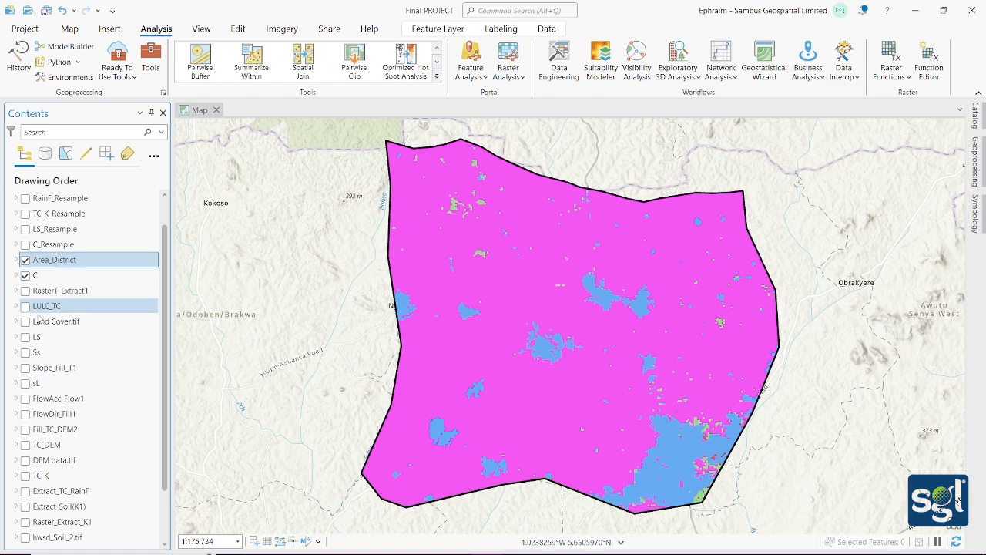
Step: Move the LS layer directly below C and the TC_K layer directly below LS in the drawing order
{"action": "left_click_drag", "start_coordinate": [43, 343], "coordinate": [41, 290]}
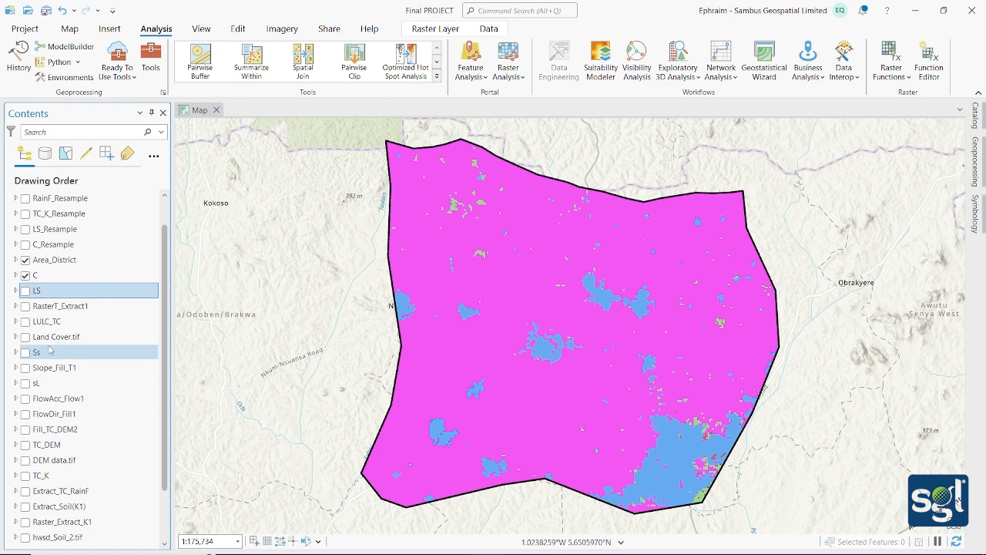
{"action": "scroll", "coordinate": [48, 349], "scroll_direction": "down", "scroll_amount": 2}
{"action": "left_click", "coordinate": [44, 445]}
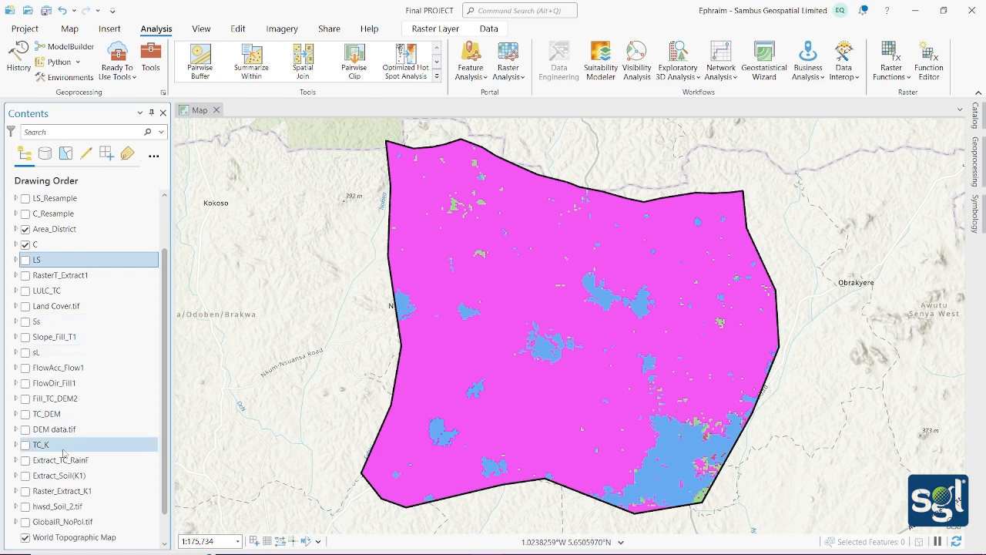
{"action": "left_click_drag", "start_coordinate": [44, 444], "coordinate": [54, 279]}
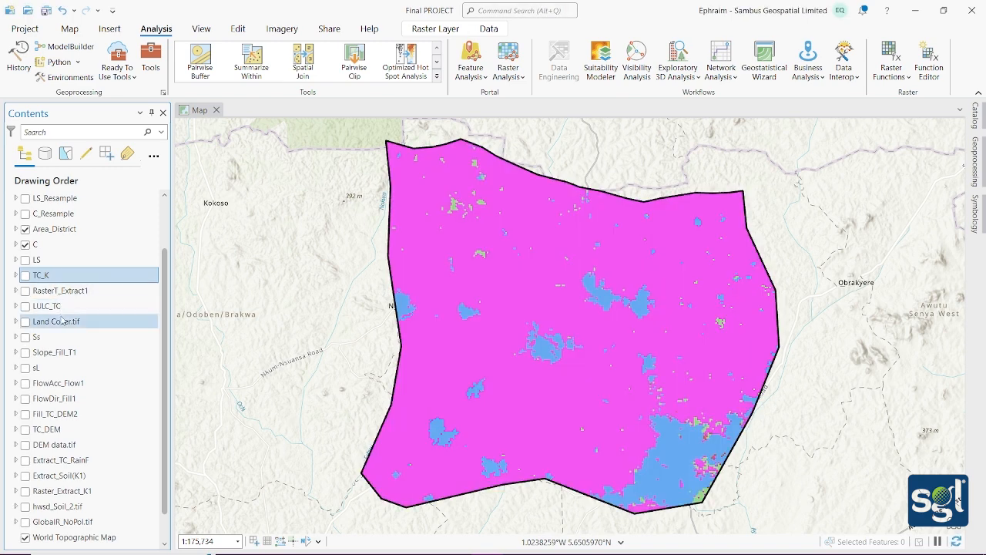
Step: Move the Extract_TC_RainF layer between LS and TC_K in the drawing order
{"action": "scroll", "coordinate": [61, 321], "scroll_direction": "up", "scroll_amount": 2}
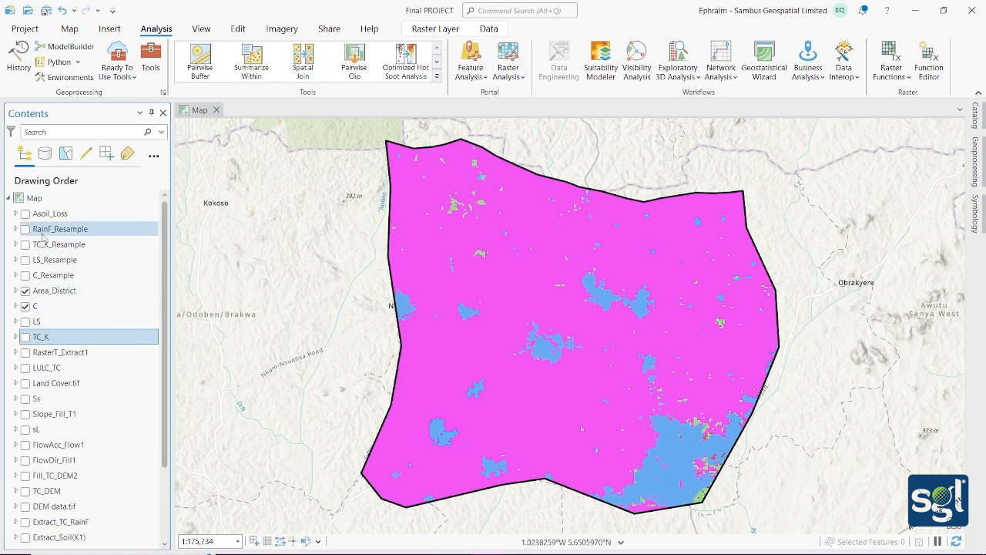
{"action": "scroll", "coordinate": [50, 287], "scroll_direction": "down", "scroll_amount": 3}
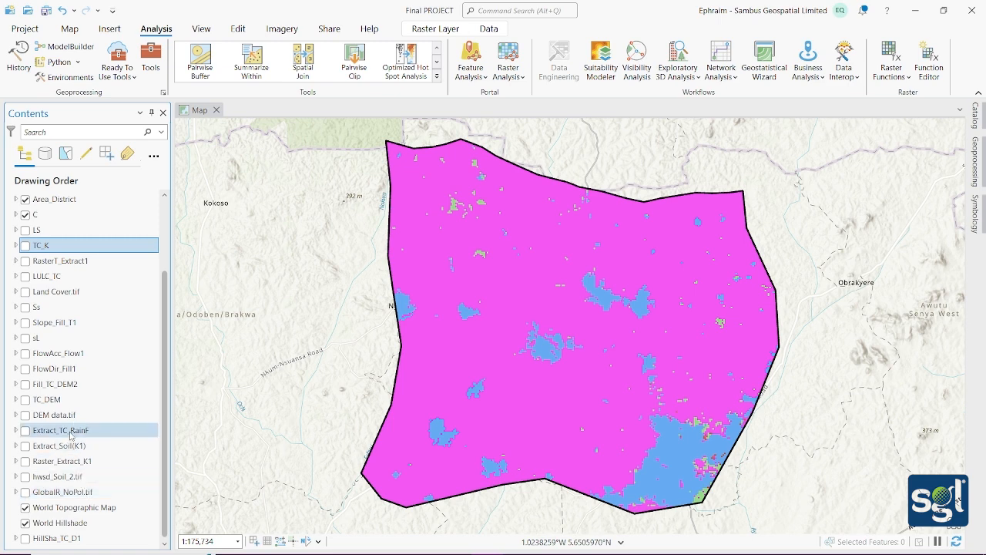
{"action": "scroll", "coordinate": [70, 436], "scroll_direction": "up", "scroll_amount": 3}
{"action": "scroll", "coordinate": [70, 436], "scroll_direction": "down", "scroll_amount": 2}
{"action": "left_click", "coordinate": [74, 438]}
{"action": "scroll", "coordinate": [65, 179], "scroll_direction": "up", "scroll_amount": 1}
{"action": "left_click_drag", "start_coordinate": [66, 179], "coordinate": [48, 328]}
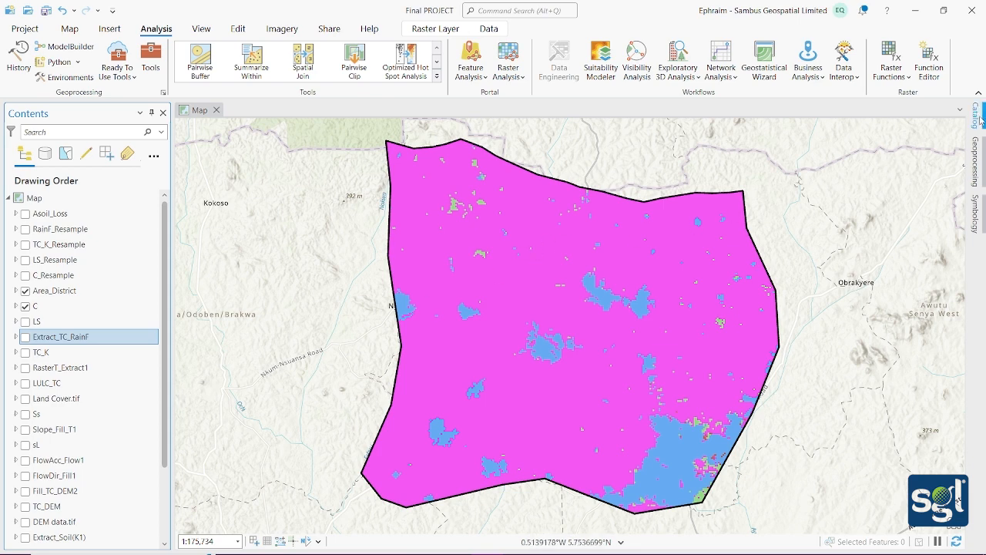
Step: Search the geoprocessing tools for "resample" and open the Resample tool
{"action": "left_click", "coordinate": [976, 162]}
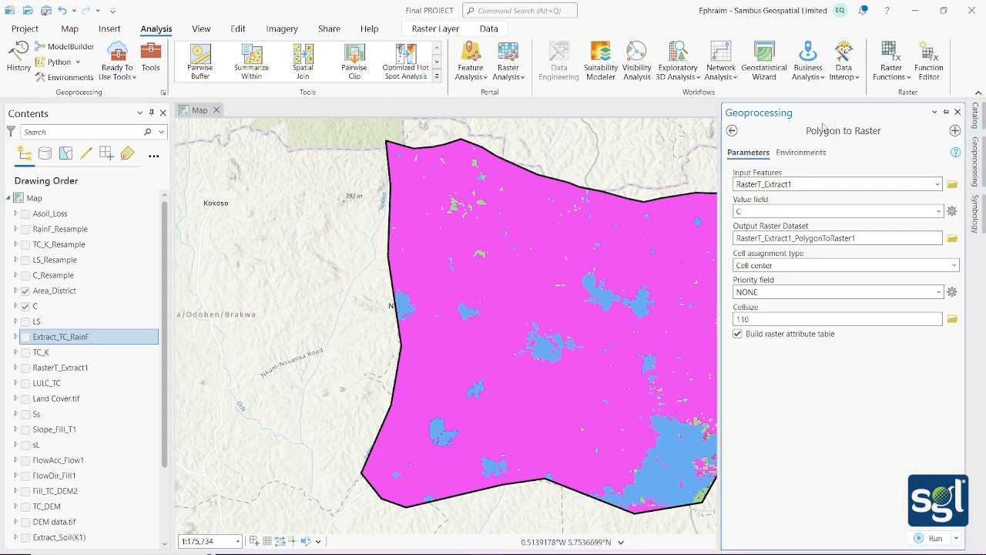
{"action": "left_click", "coordinate": [732, 131]}
{"action": "left_click", "coordinate": [925, 131]}
{"action": "type", "text": "re"}
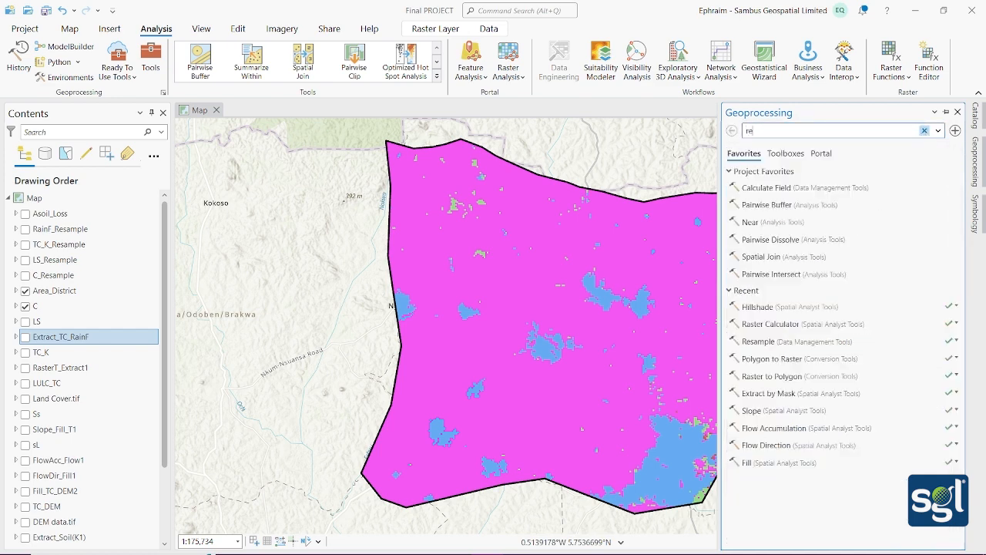
{"action": "type", "text": "as"}
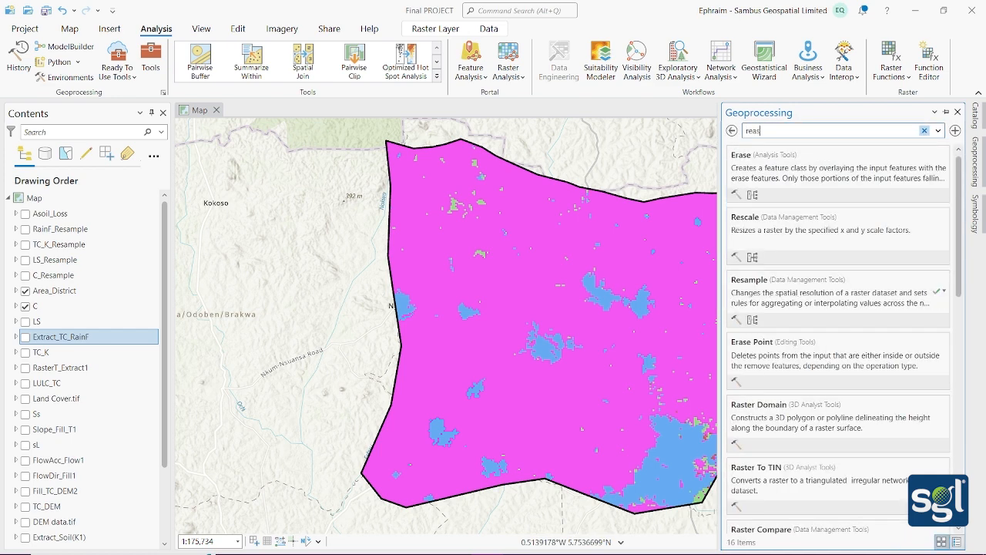
{"action": "type", "text": "ample"}
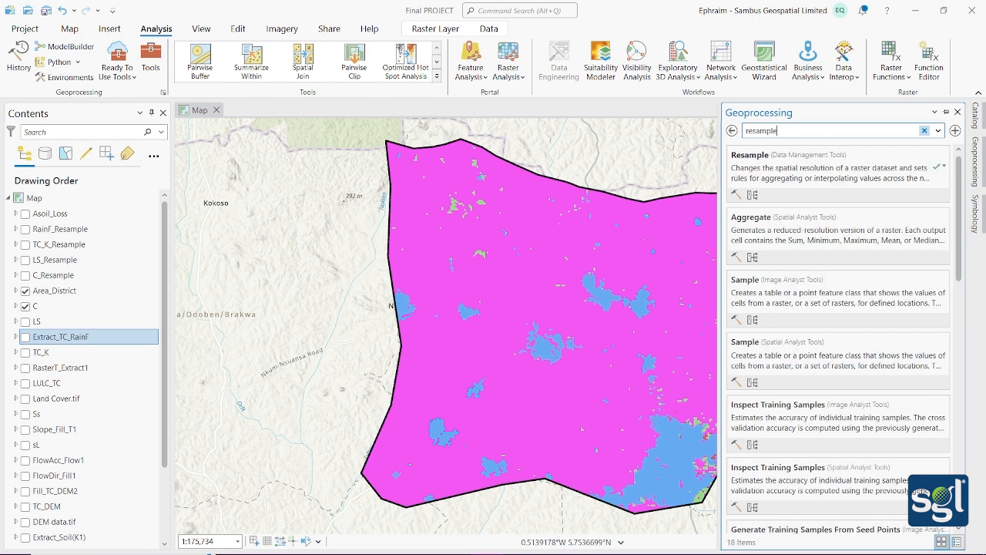
{"action": "left_click", "coordinate": [839, 163]}
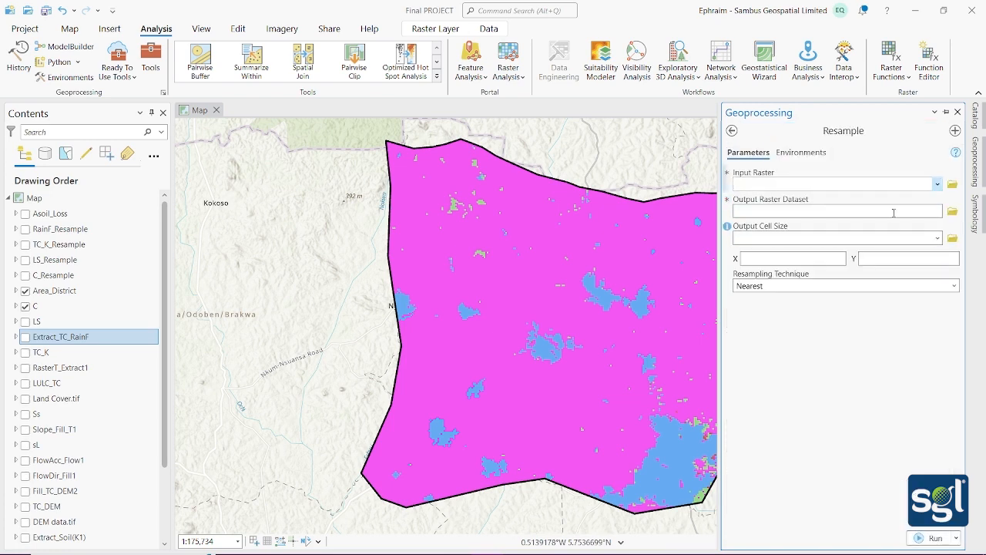
Step: Set up Resample with C as the input raster and an X and Y cell size of 30, then put the tool pane away
{"action": "left_click", "coordinate": [939, 187]}
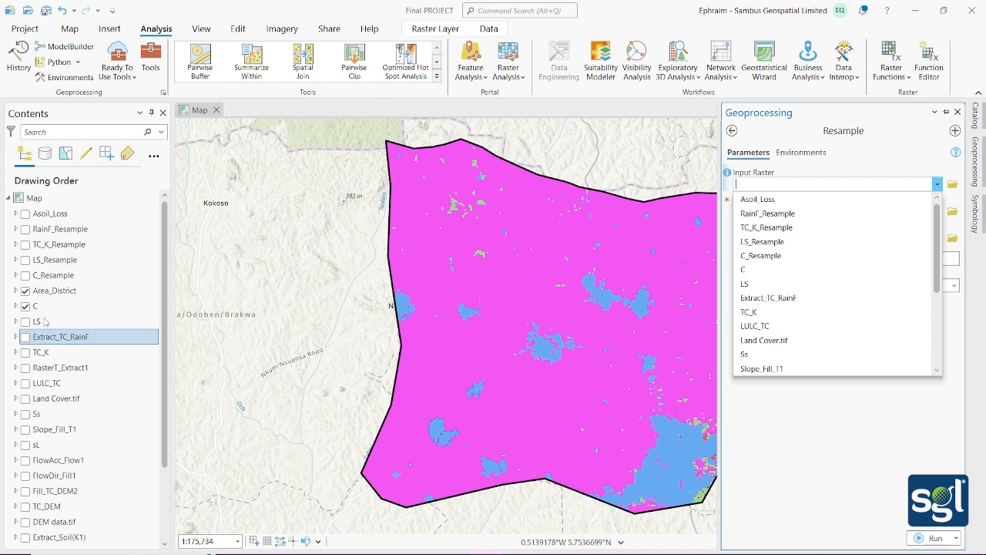
{"action": "left_click", "coordinate": [814, 271]}
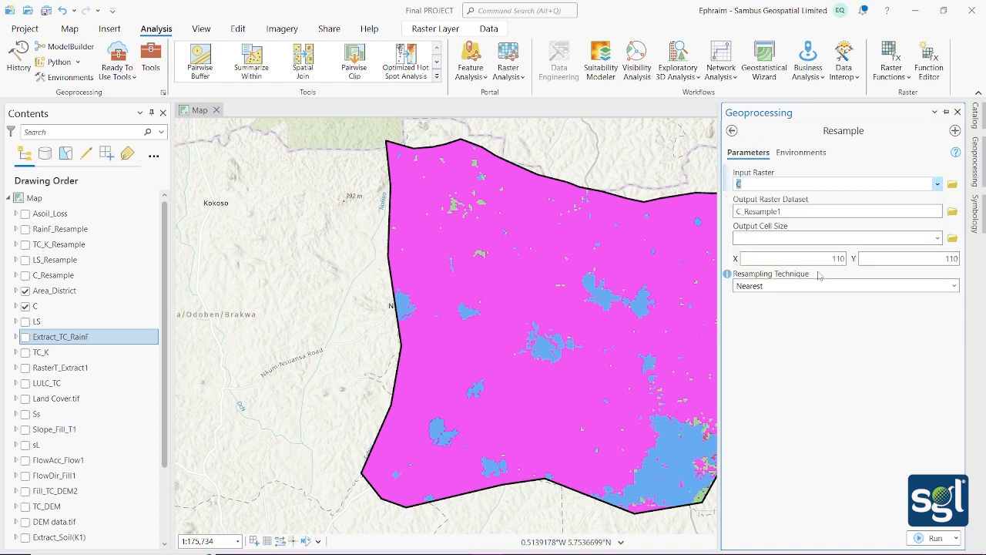
{"action": "left_click", "coordinate": [843, 259]}
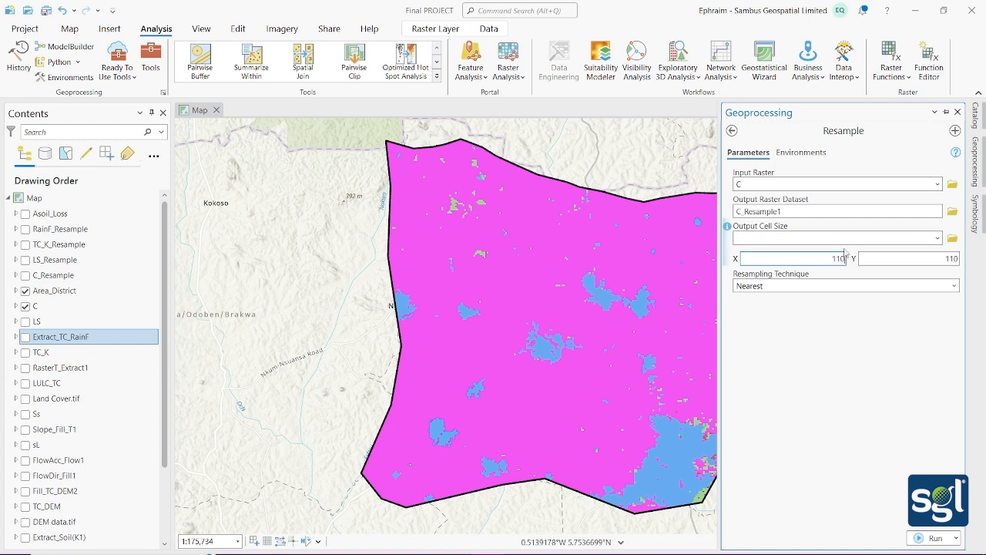
{"action": "type", "text": "30"}
{"action": "key", "text": "Tab"}
{"action": "type", "text": "30"}
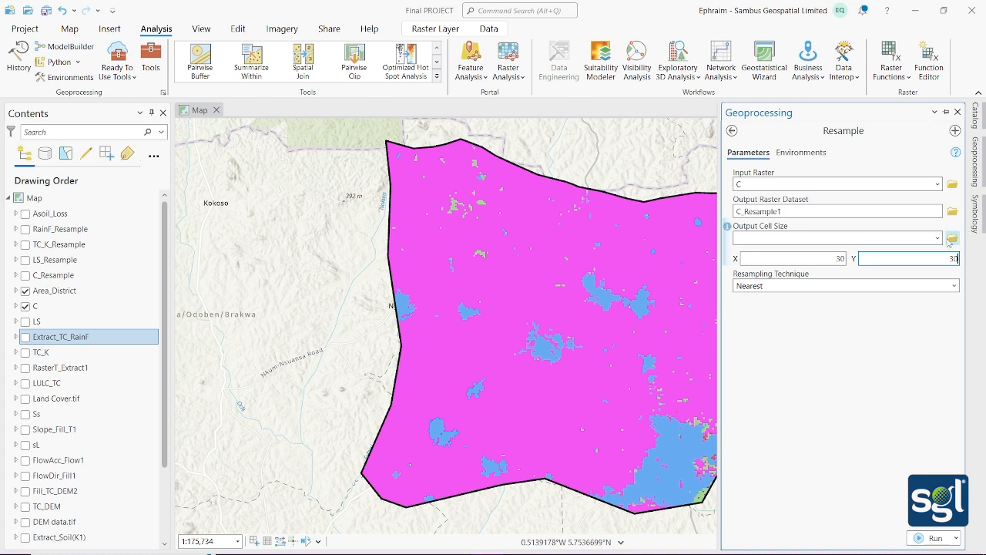
{"action": "left_click", "coordinate": [938, 238]}
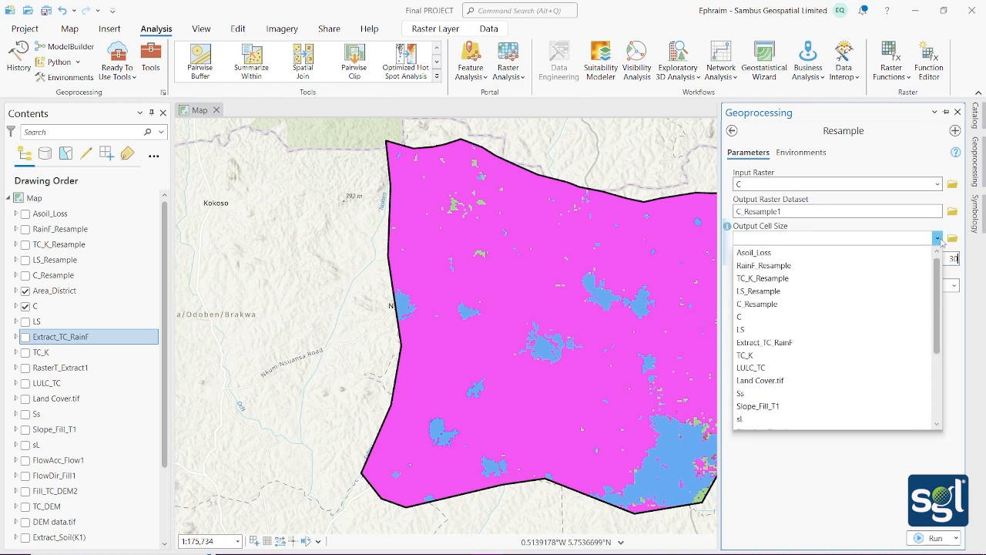
{"action": "left_click", "coordinate": [939, 239]}
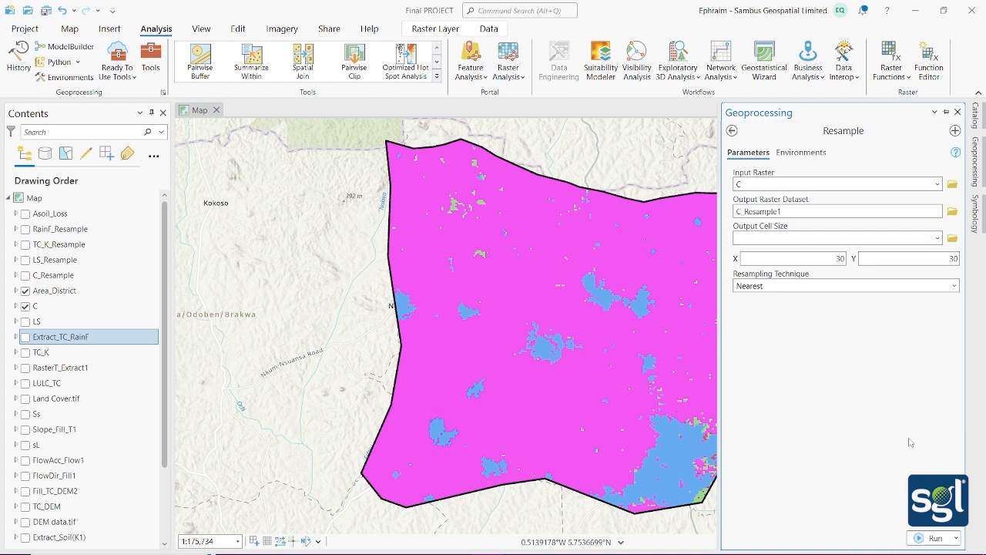
{"action": "left_click", "coordinate": [932, 536]}
{"action": "left_click", "coordinate": [947, 113]}
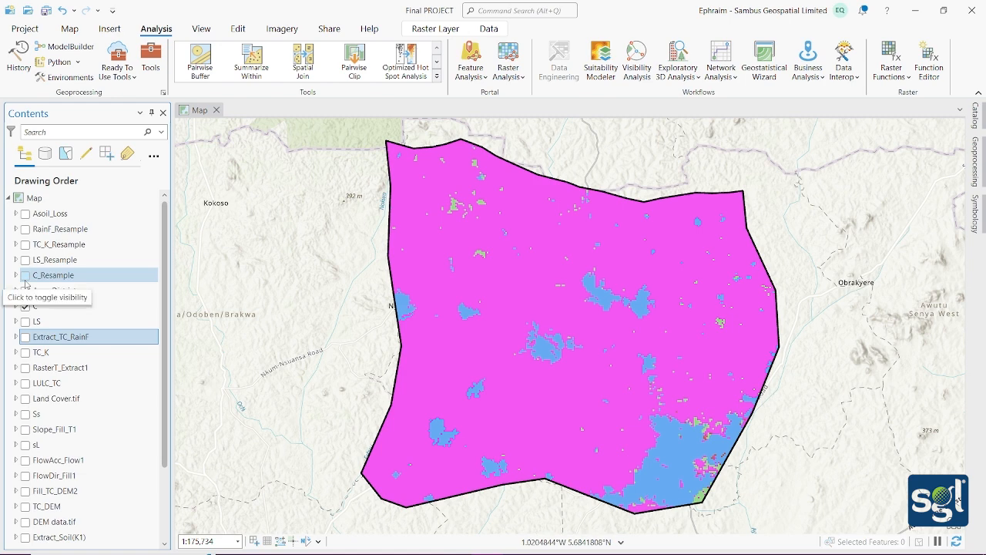
Step: Show C_Resample in place of C, and replace it with LS_Resample on the map to view both resampled rasters
{"action": "left_click", "coordinate": [26, 275]}
{"action": "left_click", "coordinate": [25, 306]}
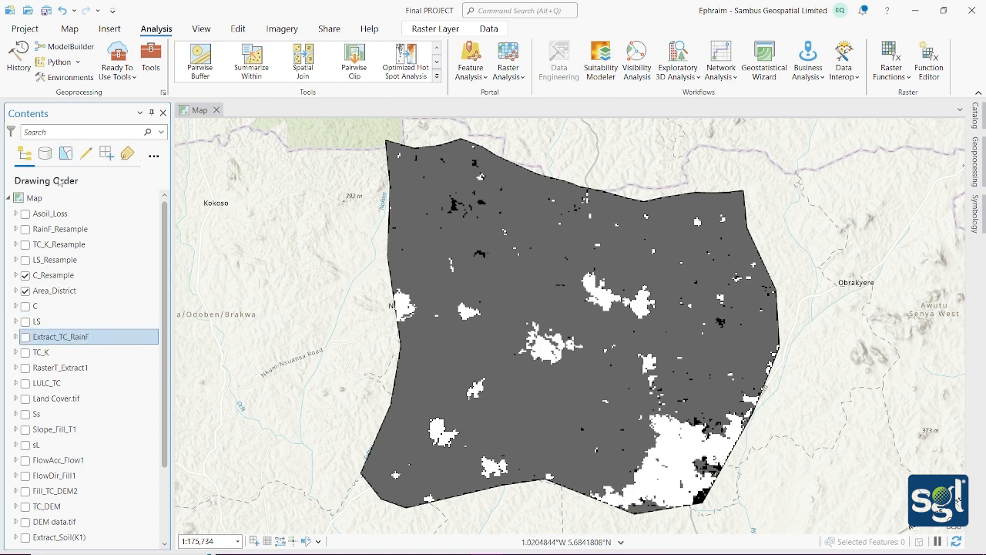
{"action": "left_click", "coordinate": [25, 261]}
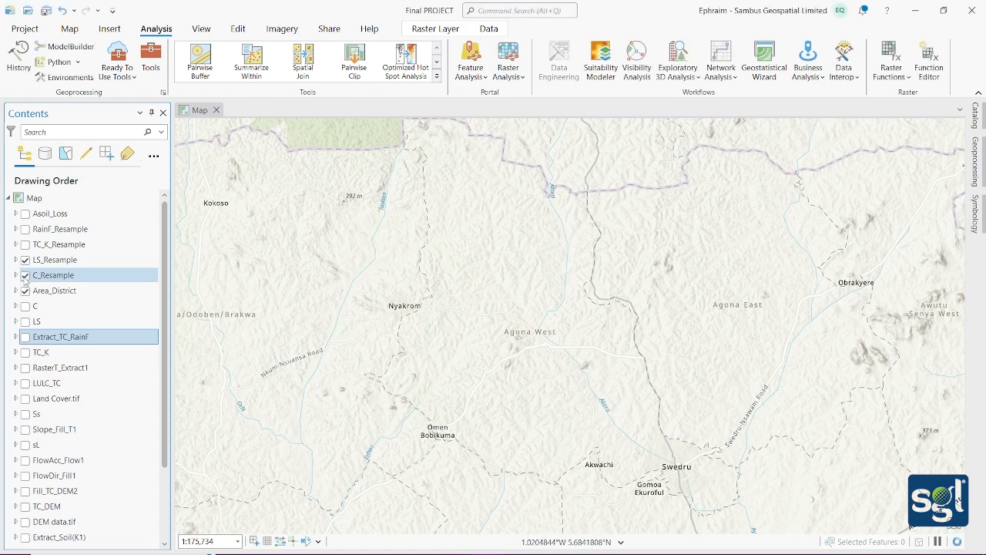
{"action": "left_click", "coordinate": [25, 275]}
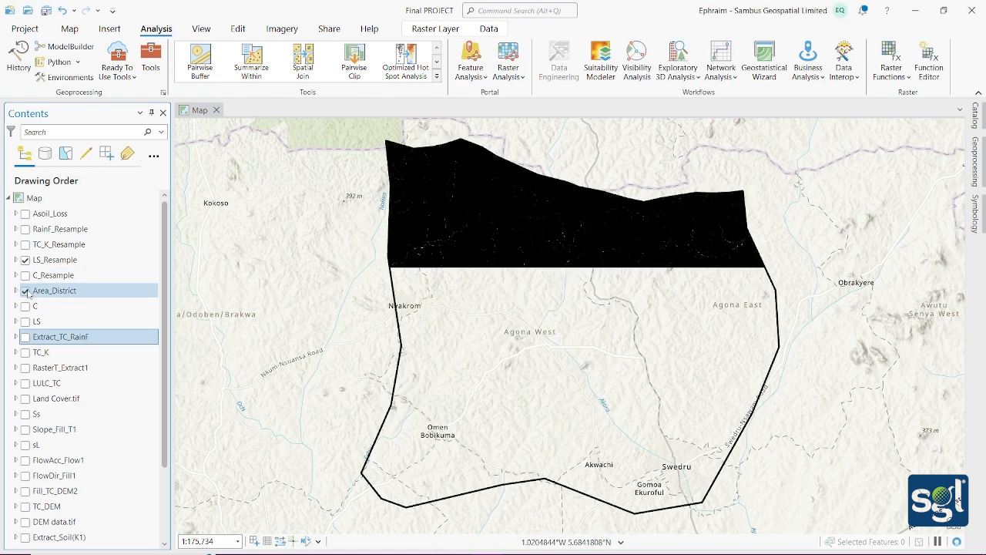
Step: View TC_K_Resample in place of LS_Resample and RainF_Resample on its own, leaving only Area_District displayed above the basemap
{"action": "left_click", "coordinate": [25, 245]}
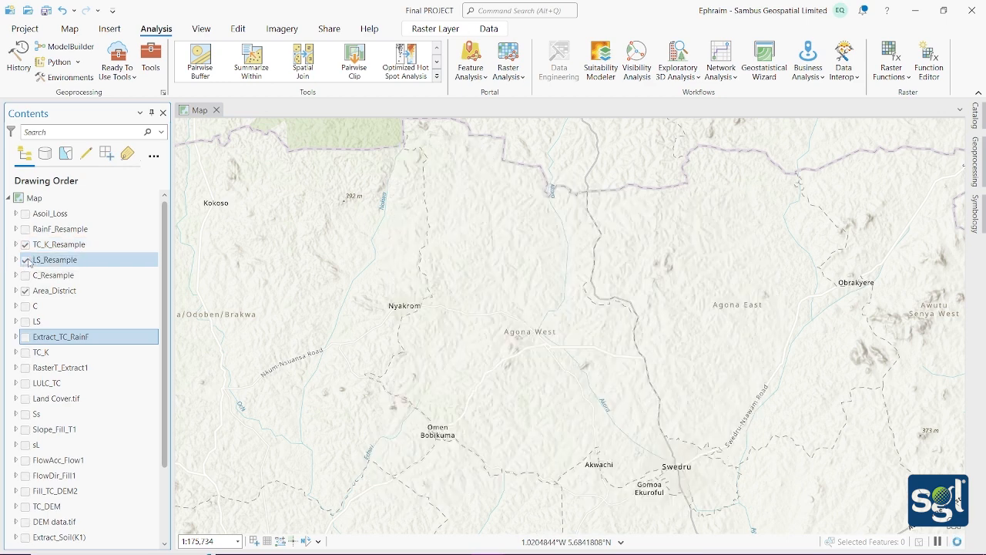
{"action": "left_click", "coordinate": [25, 261]}
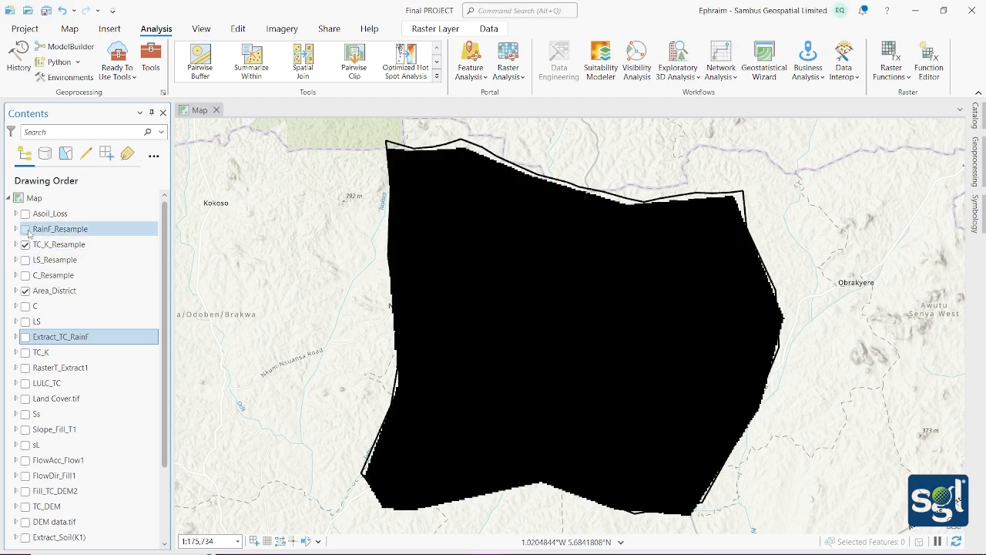
{"action": "left_click", "coordinate": [28, 231]}
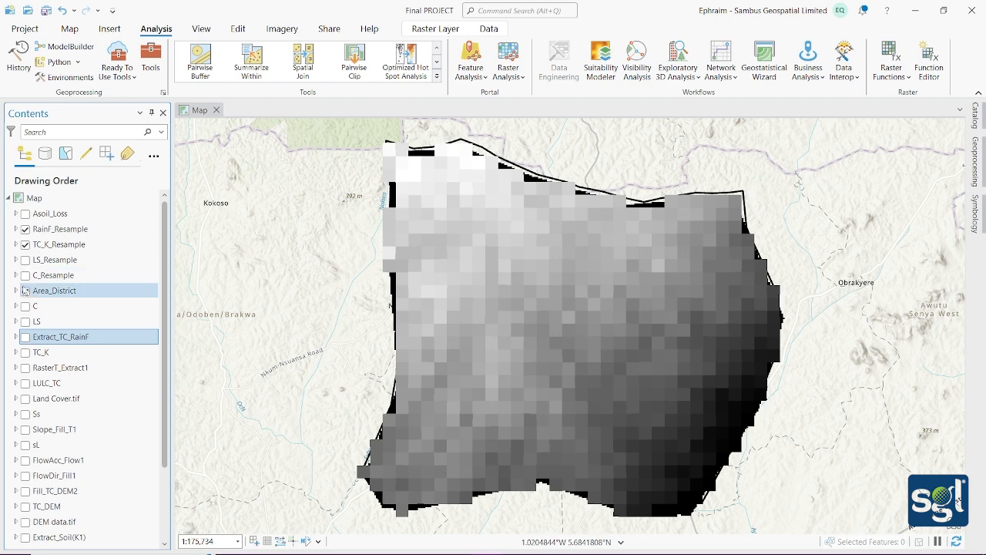
{"action": "left_click", "coordinate": [25, 244]}
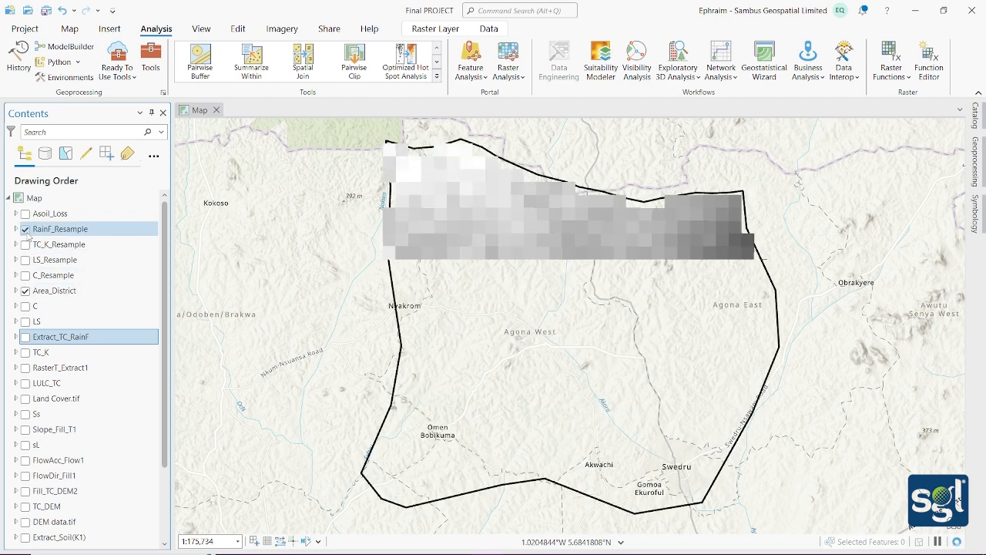
{"action": "left_click", "coordinate": [26, 229]}
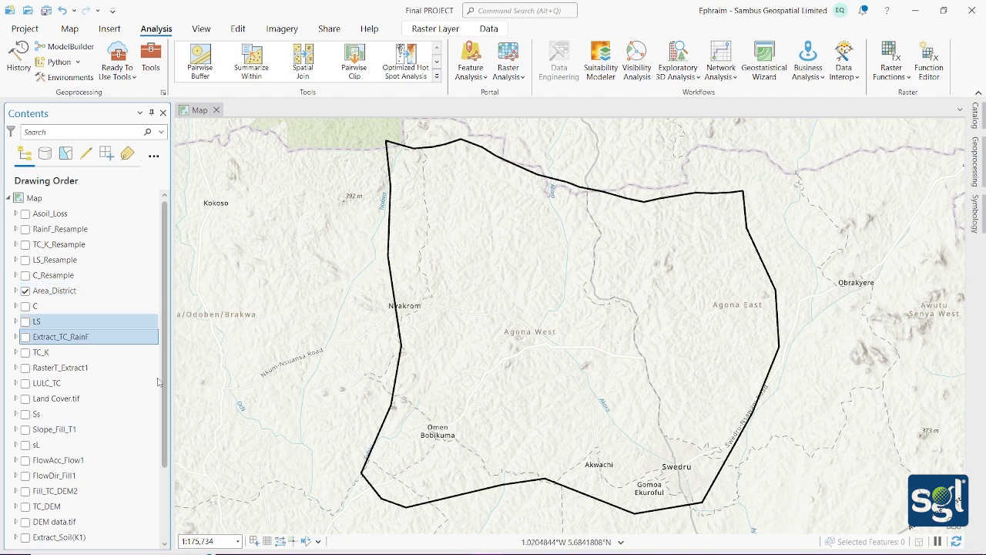
{"action": "mouse_move", "coordinate": [296, 552]}
{"action": "left_click", "coordinate": [549, 542]}
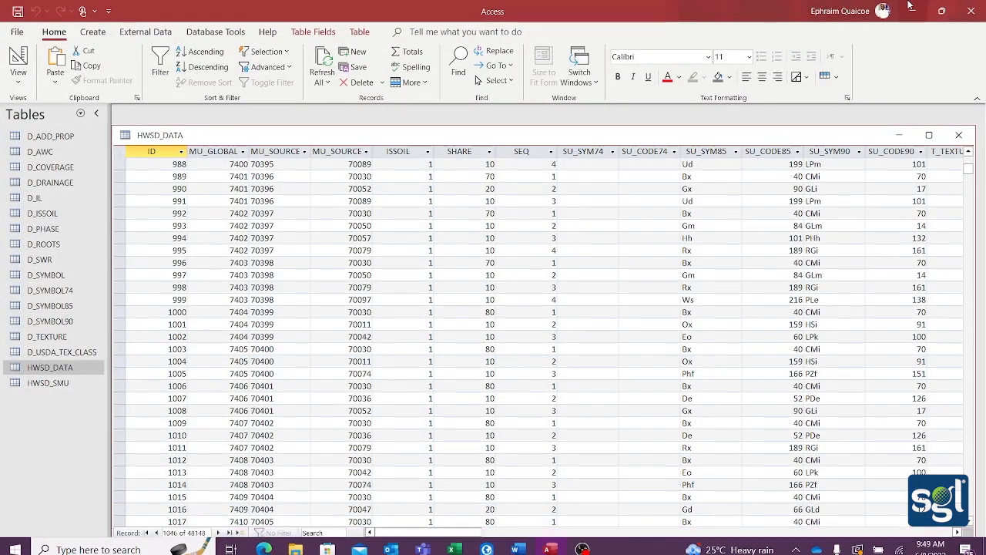
{"action": "left_click", "coordinate": [910, 10]}
Step: Switch to the Word document, review the USLE equation A = R * K * LS * C * P on its slide, and return to ArcGIS Pro
{"action": "left_click", "coordinate": [516, 542]}
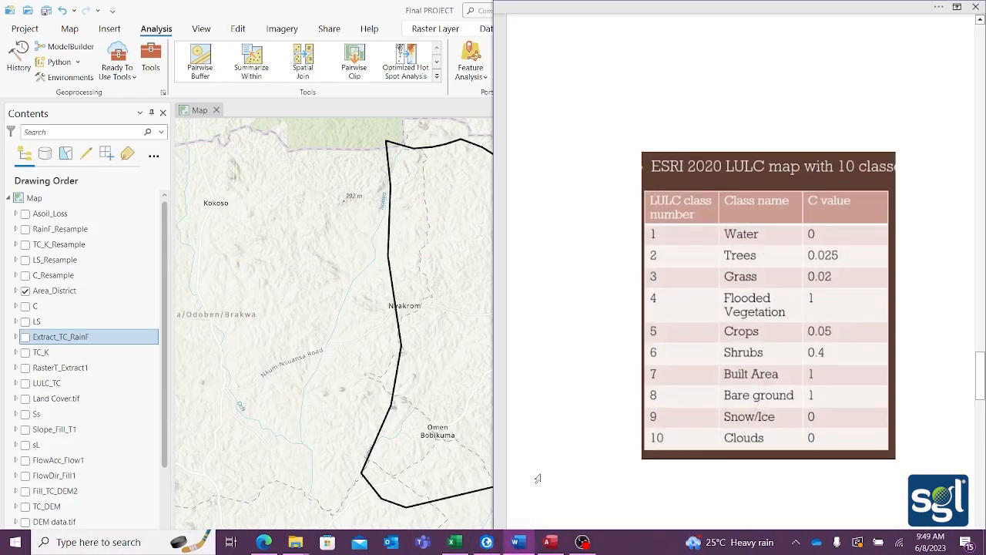
{"action": "scroll", "coordinate": [726, 327], "scroll_direction": "up", "scroll_amount": 10}
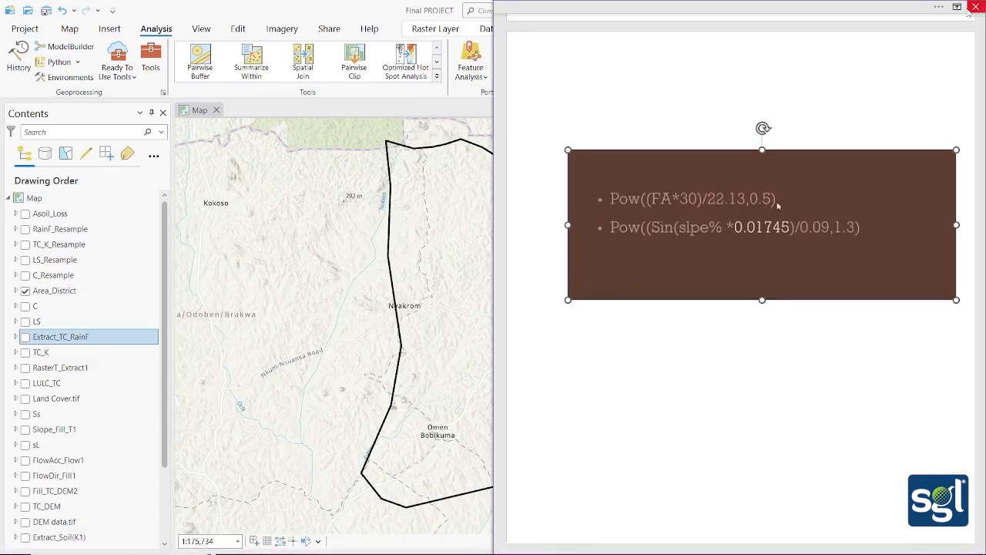
{"action": "left_click", "coordinate": [956, 8]}
{"action": "left_click", "coordinate": [951, 17]}
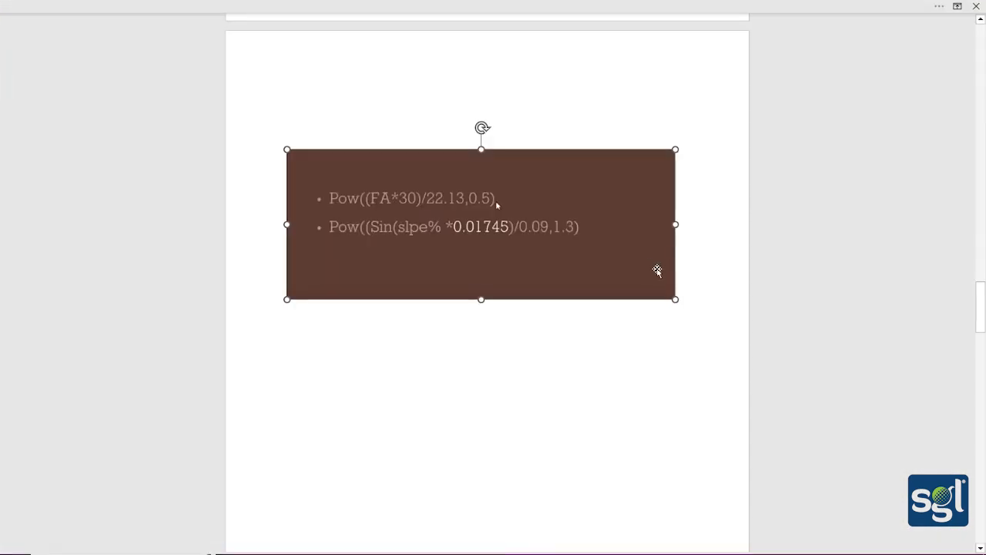
{"action": "scroll", "coordinate": [648, 264], "scroll_direction": "up", "scroll_amount": 10}
{"action": "left_click_drag", "start_coordinate": [981, 269], "coordinate": [983, 47]}
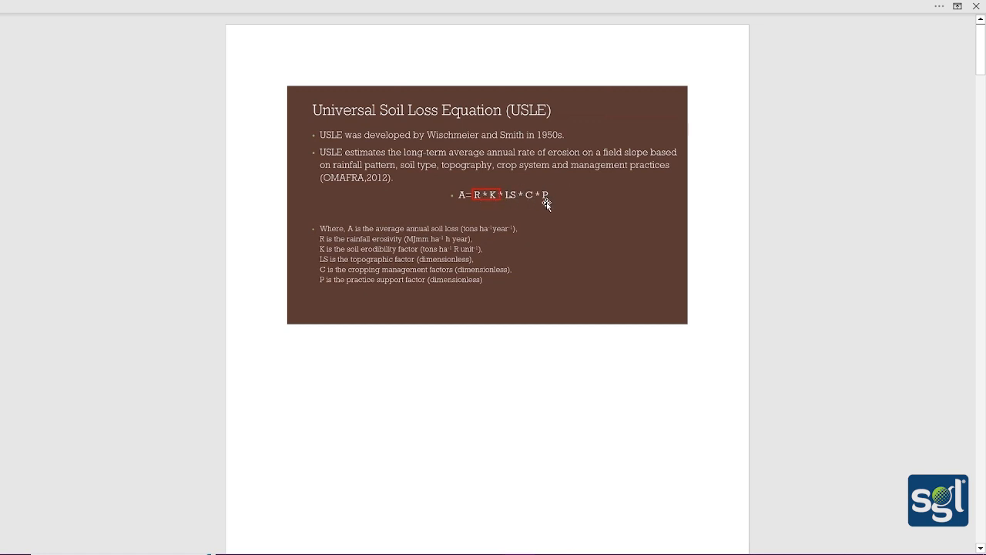
{"action": "left_click", "coordinate": [928, 9]}
{"action": "left_click", "coordinate": [917, 10]}
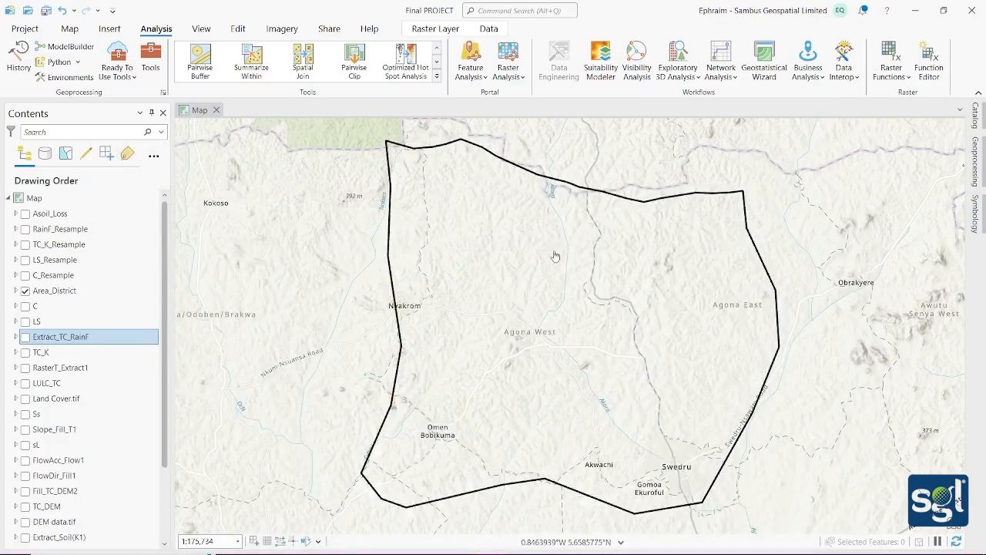
Step: Search the geoprocessing tools for "raster calcu" and open the Image Analyst Raster Calculator
{"action": "left_click", "coordinate": [979, 164]}
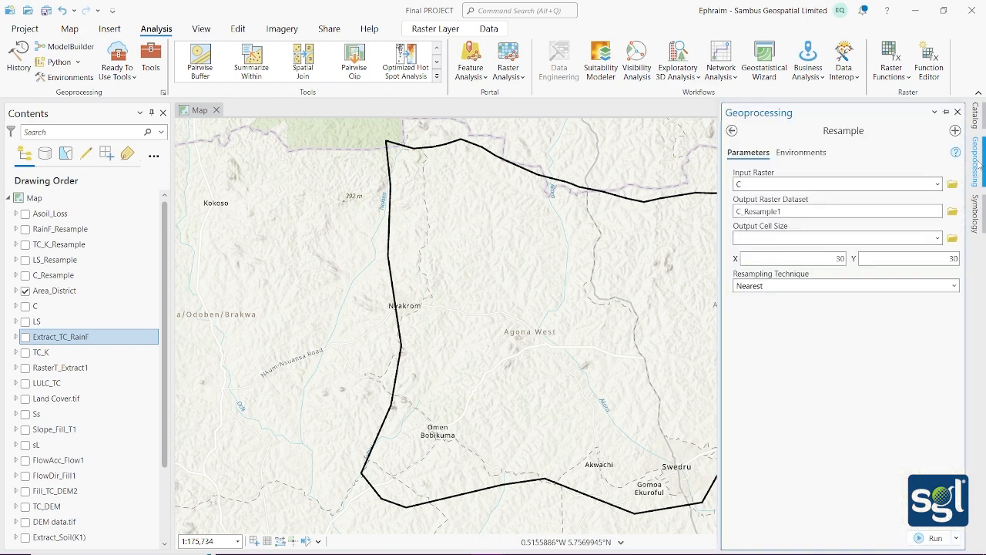
{"action": "left_click", "coordinate": [733, 131]}
{"action": "left_click", "coordinate": [924, 131]}
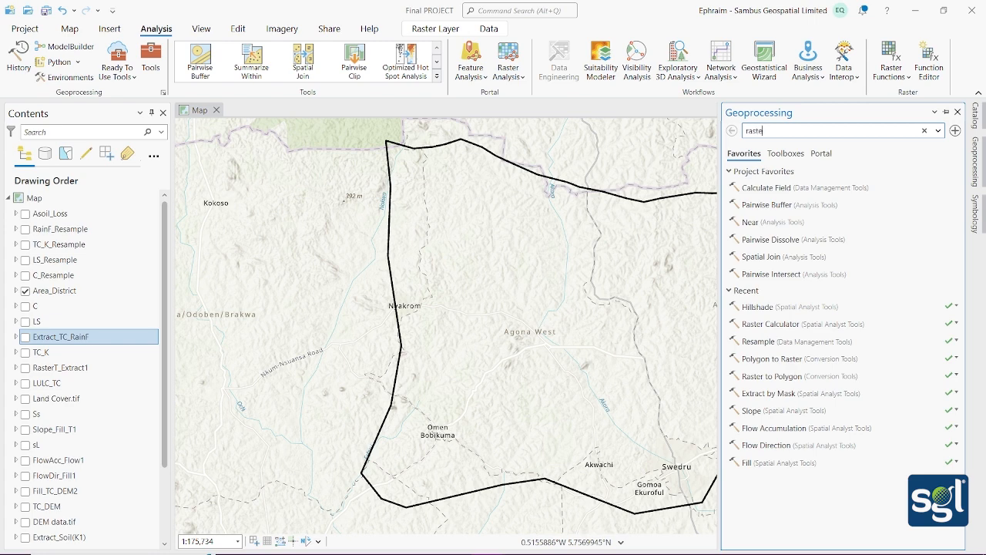
{"action": "type", "text": "alcu"}
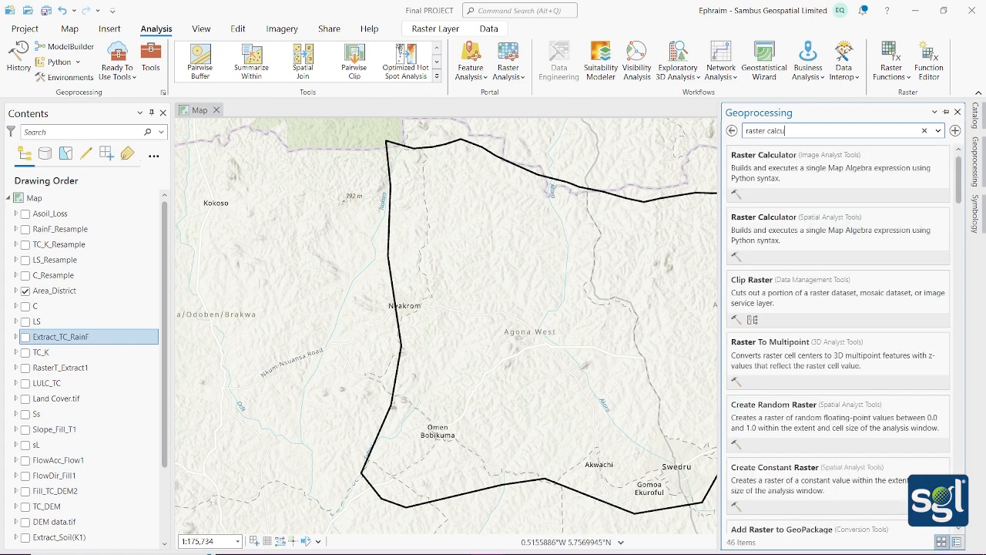
{"action": "left_click", "coordinate": [808, 192]}
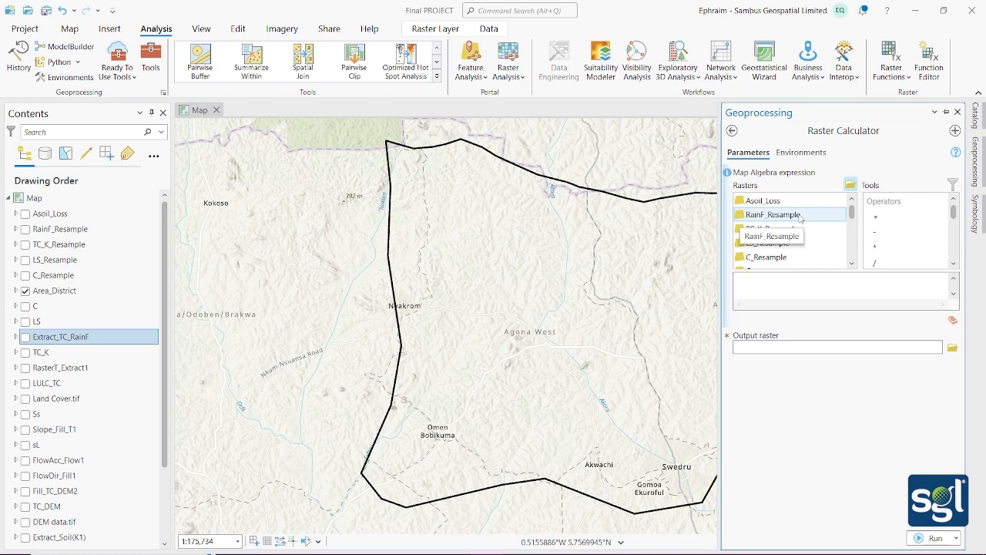
Step: Build the map algebra expression "RainF_Resample" * "TC_K_Resample" * "LS_Resample" * "C_Resample" and put the tool pane away
{"action": "double_click", "coordinate": [801, 219]}
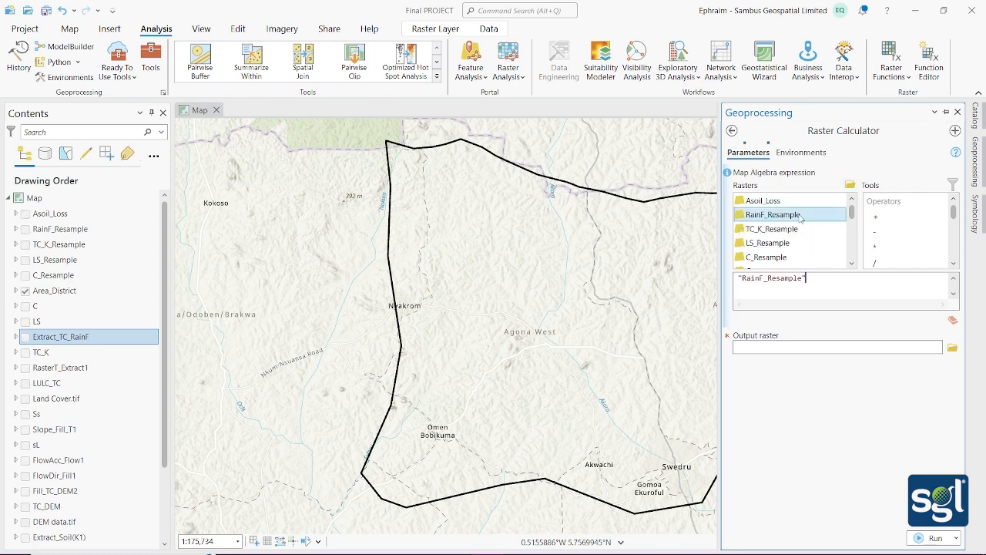
{"action": "double_click", "coordinate": [890, 246]}
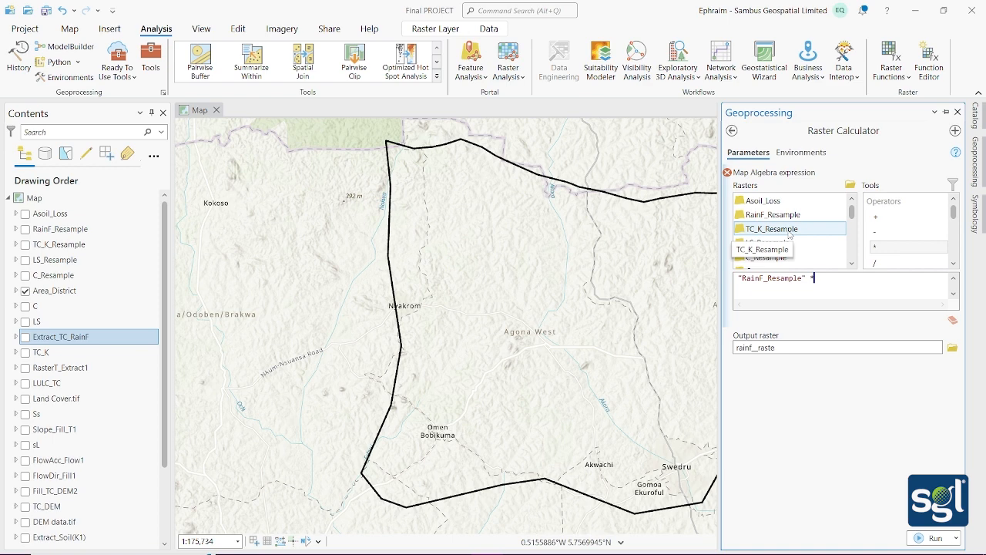
{"action": "double_click", "coordinate": [789, 230]}
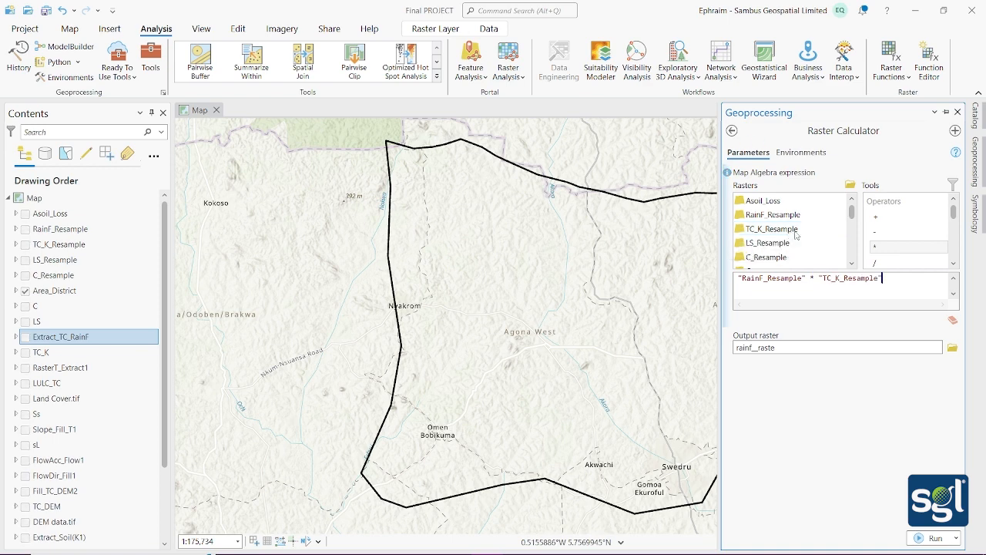
{"action": "double_click", "coordinate": [890, 248]}
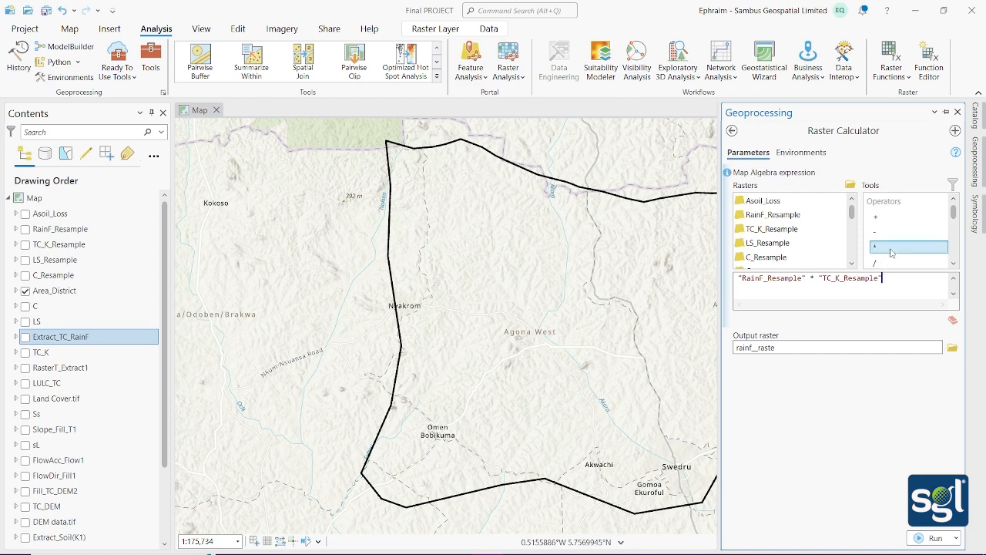
{"action": "double_click", "coordinate": [795, 244]}
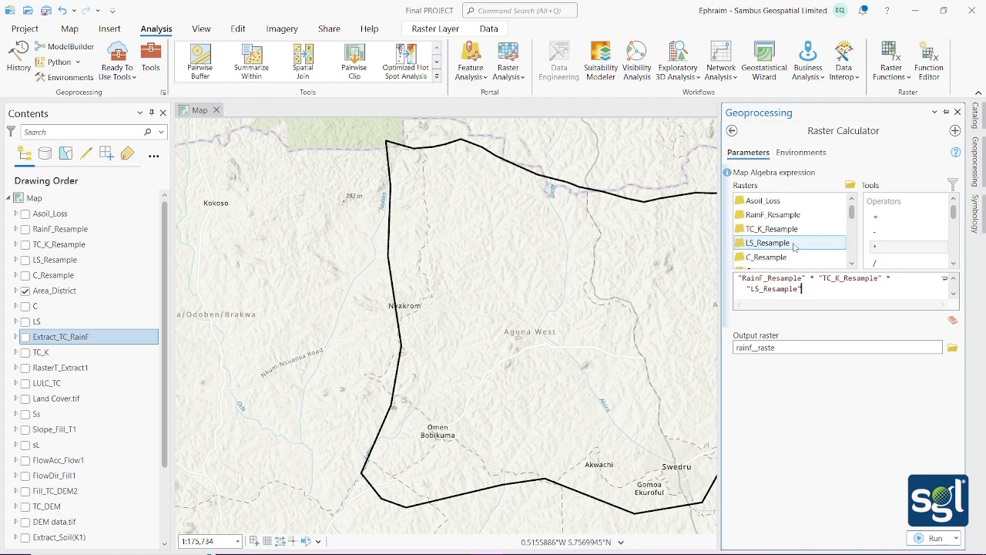
{"action": "double_click", "coordinate": [894, 247]}
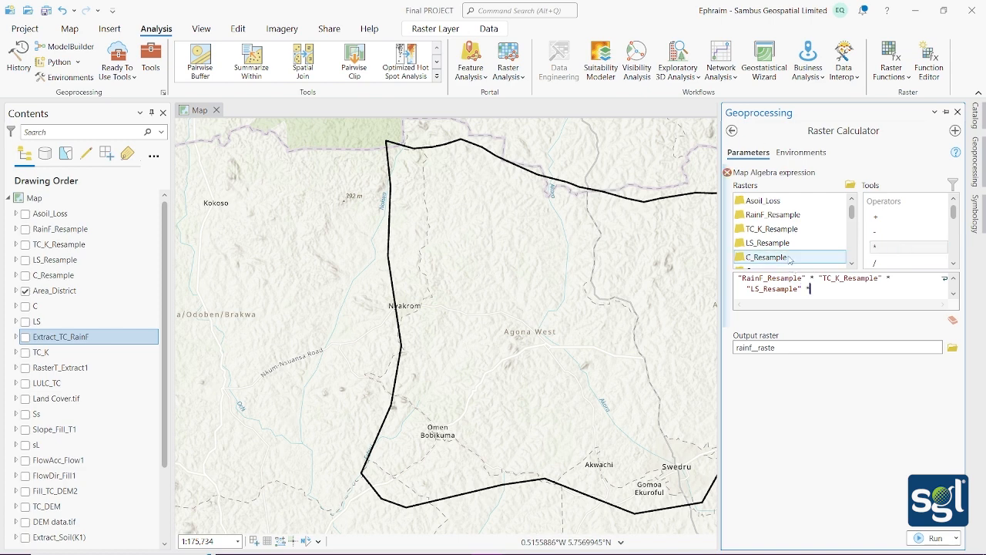
{"action": "scroll", "coordinate": [790, 240], "scroll_direction": "down", "scroll_amount": 1}
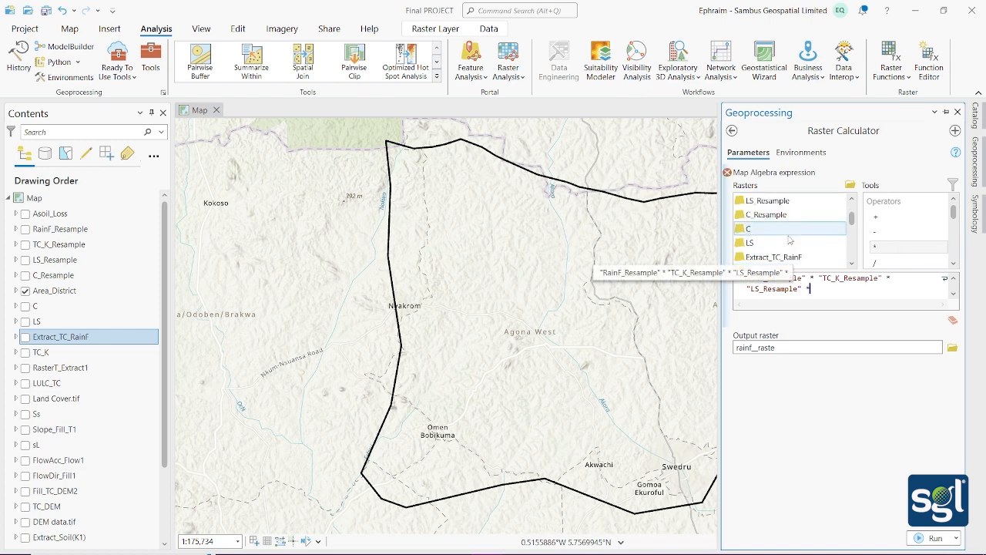
{"action": "scroll", "coordinate": [790, 240], "scroll_direction": "up", "scroll_amount": 1}
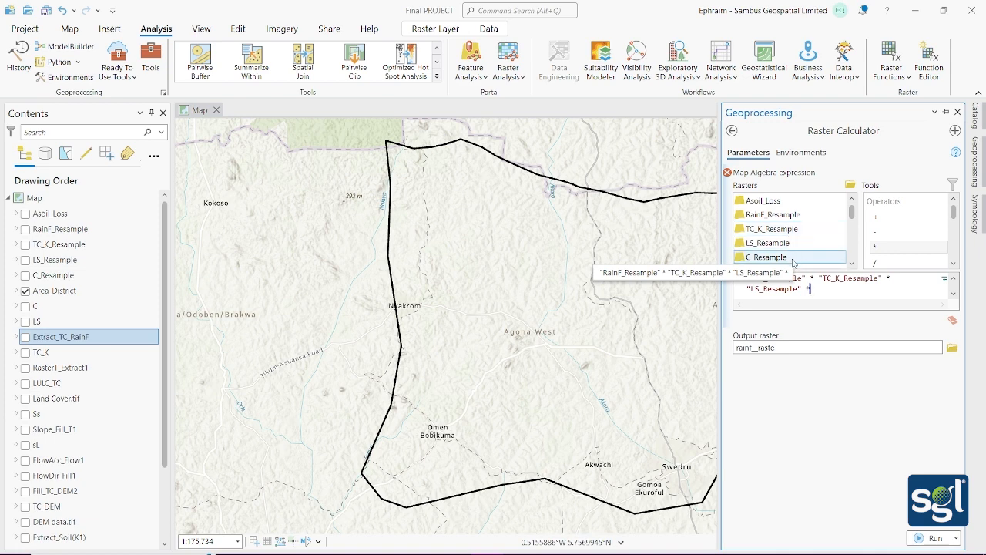
{"action": "double_click", "coordinate": [795, 263]}
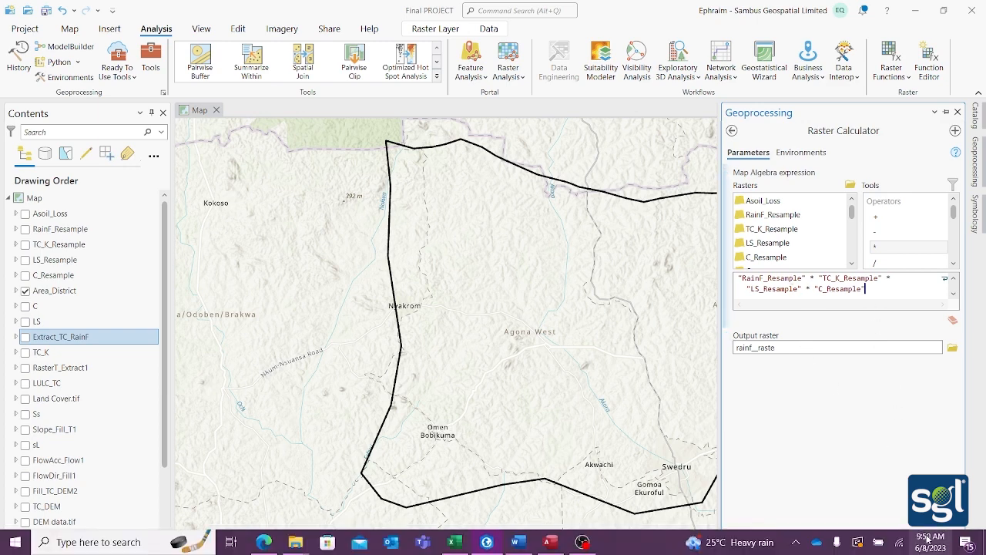
{"action": "left_click", "coordinate": [946, 113]}
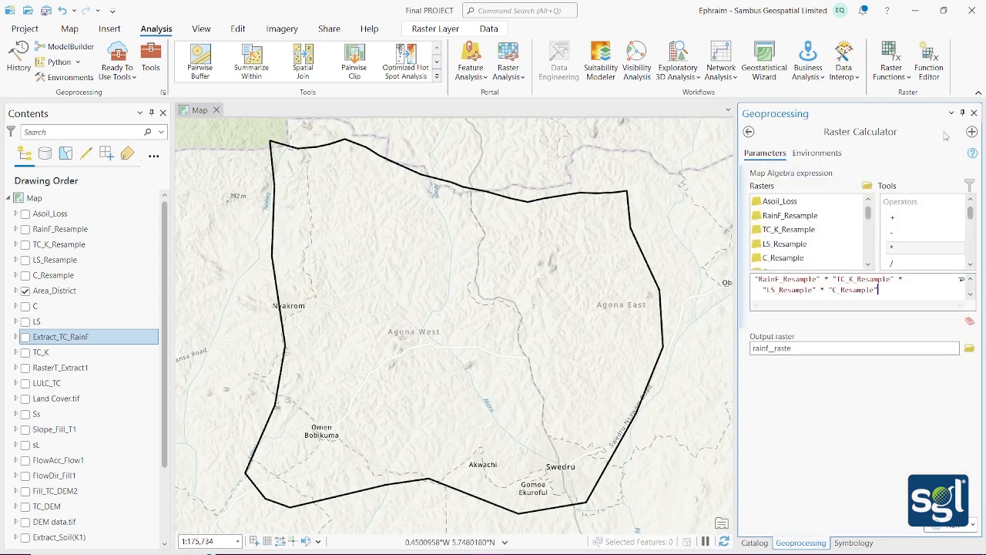
{"action": "left_click", "coordinate": [962, 113]}
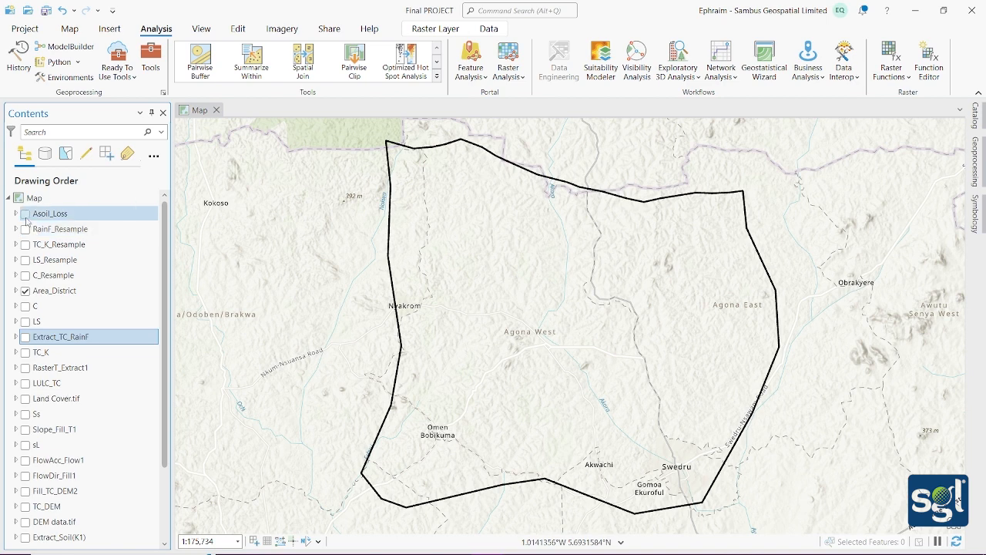
Step: Move Area_District directly below Asoil_Loss in the drawing order, and show Asoil_Loss with its legend expanded
{"action": "left_click_drag", "start_coordinate": [40, 291], "coordinate": [42, 222]}
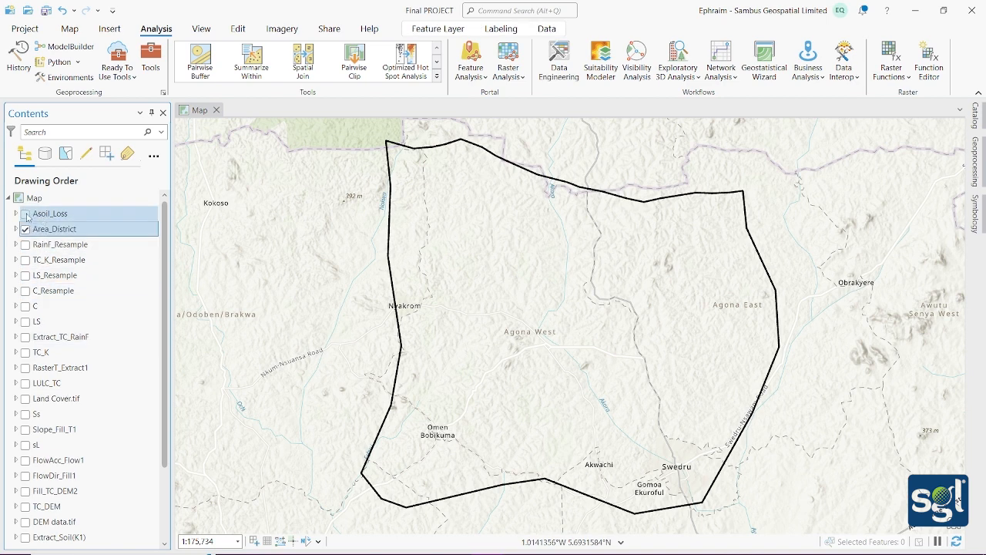
{"action": "left_click", "coordinate": [26, 213]}
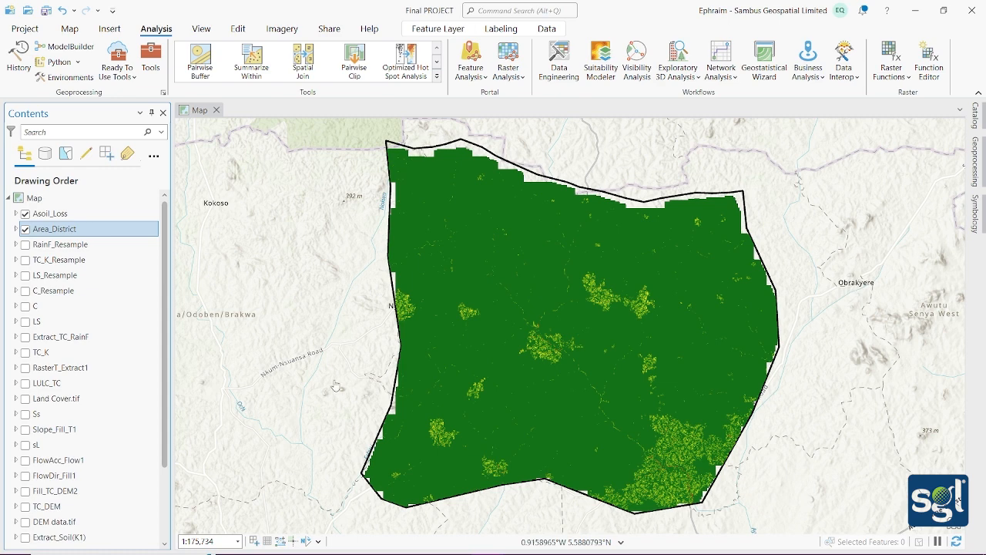
{"action": "left_click", "coordinate": [15, 213]}
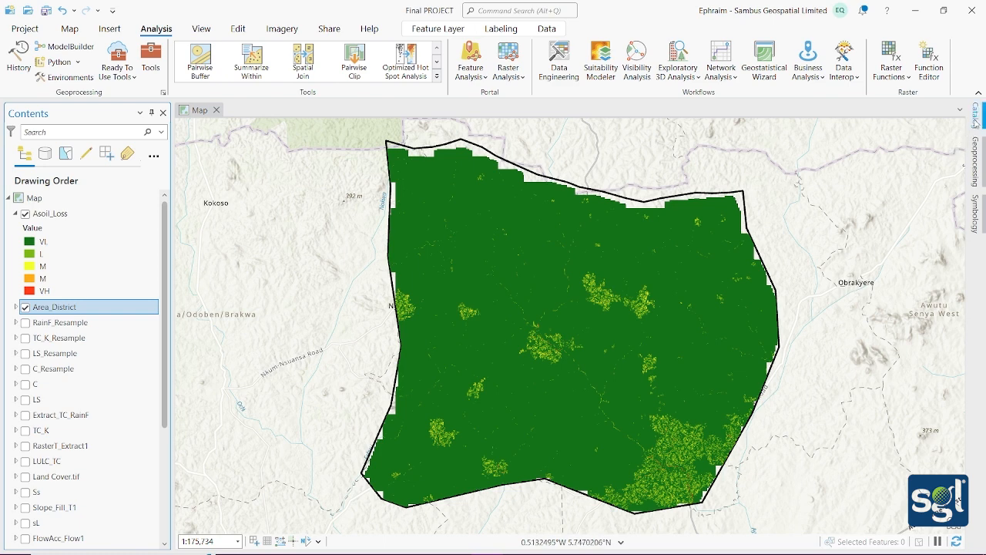
{"action": "mouse_move", "coordinate": [936, 552]}
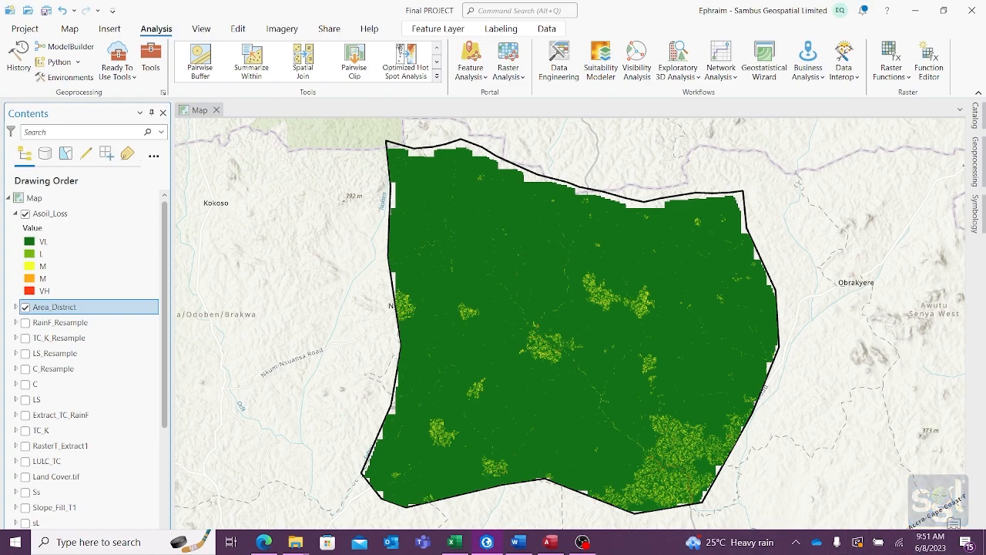
{"action": "left_click", "coordinate": [550, 542]}
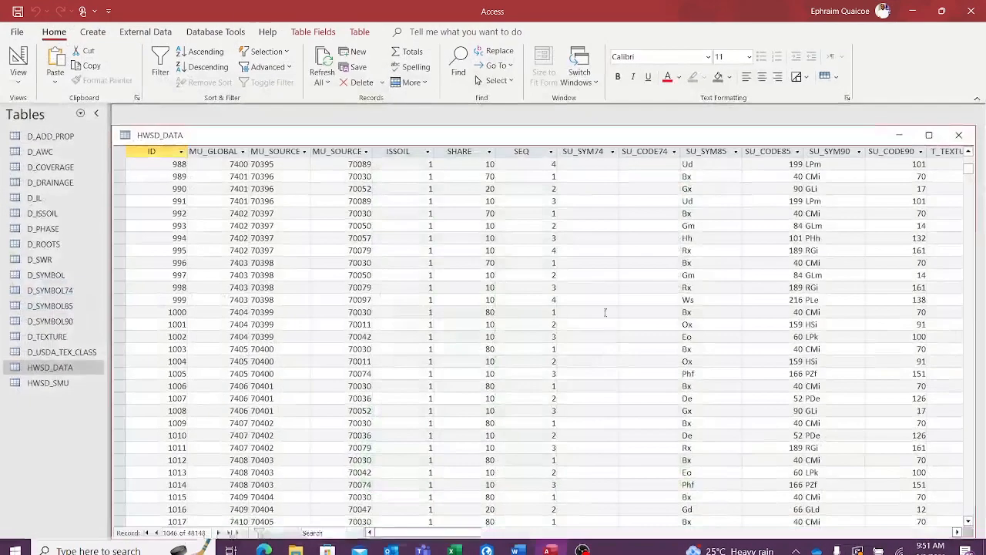
{"action": "left_click", "coordinate": [925, 6]}
Step: Switch to the Word document, review the table of erosion levels and soil loss ranges, and return to ArcGIS Pro
{"action": "mouse_move", "coordinate": [526, 550]}
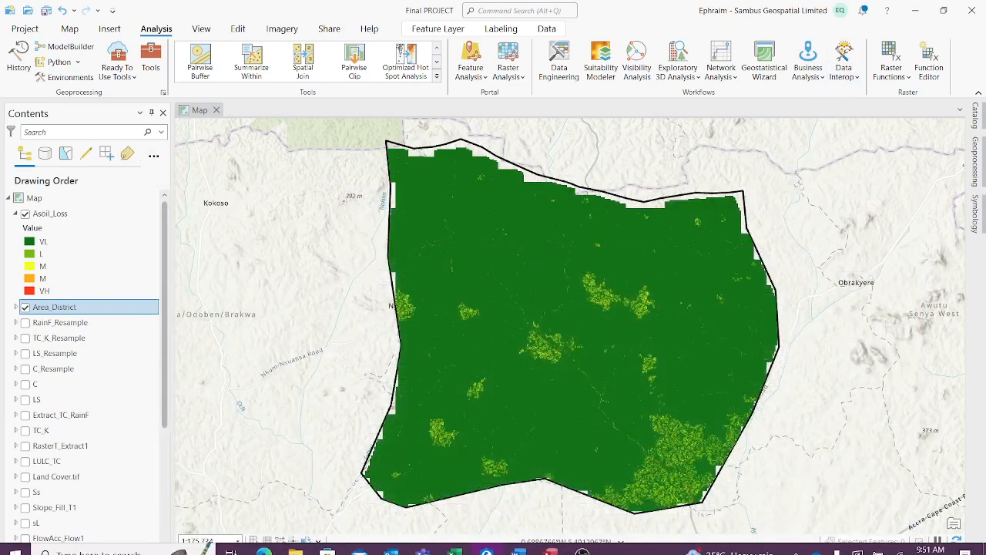
{"action": "left_click", "coordinate": [518, 547]}
{"action": "scroll", "coordinate": [653, 304], "scroll_direction": "down", "scroll_amount": 15}
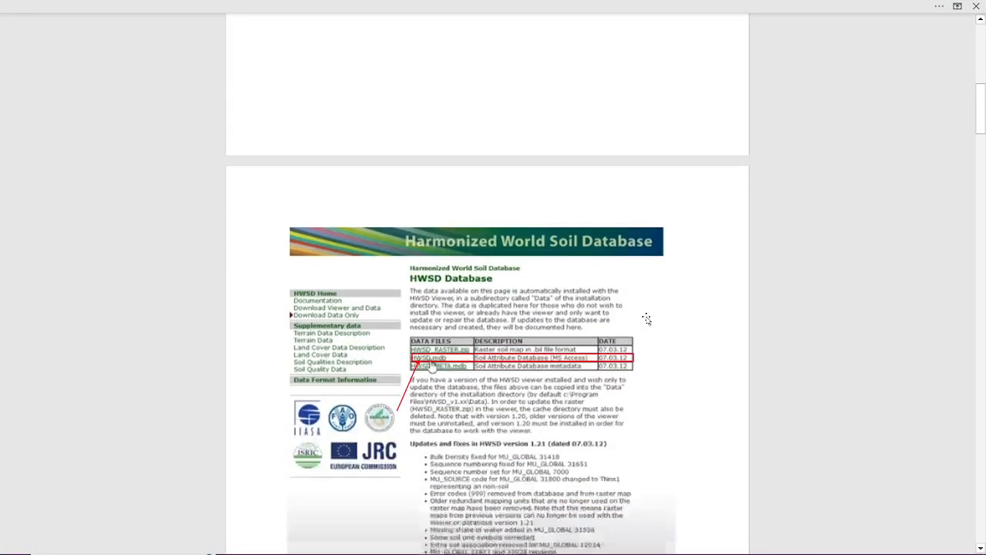
{"action": "scroll", "coordinate": [647, 316], "scroll_direction": "down", "scroll_amount": 18}
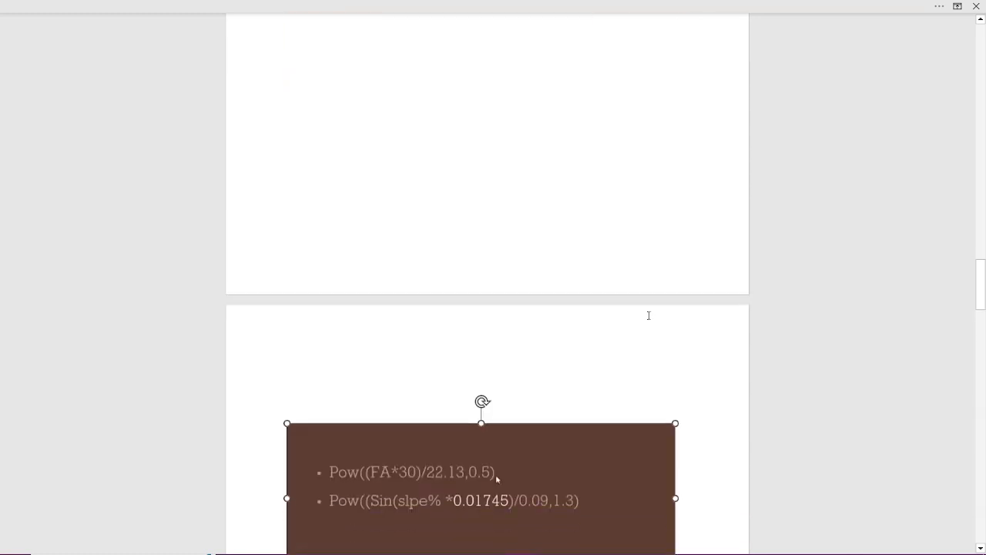
{"action": "scroll", "coordinate": [650, 315], "scroll_direction": "down", "scroll_amount": 15}
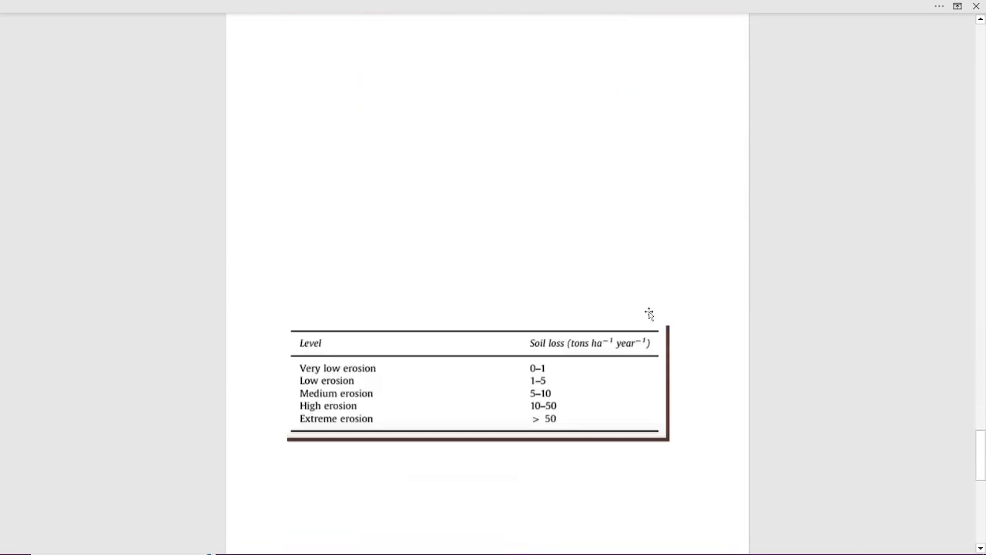
{"action": "scroll", "coordinate": [650, 311], "scroll_direction": "down", "scroll_amount": 1}
{"action": "scroll", "coordinate": [650, 310], "scroll_direction": "up", "scroll_amount": 3}
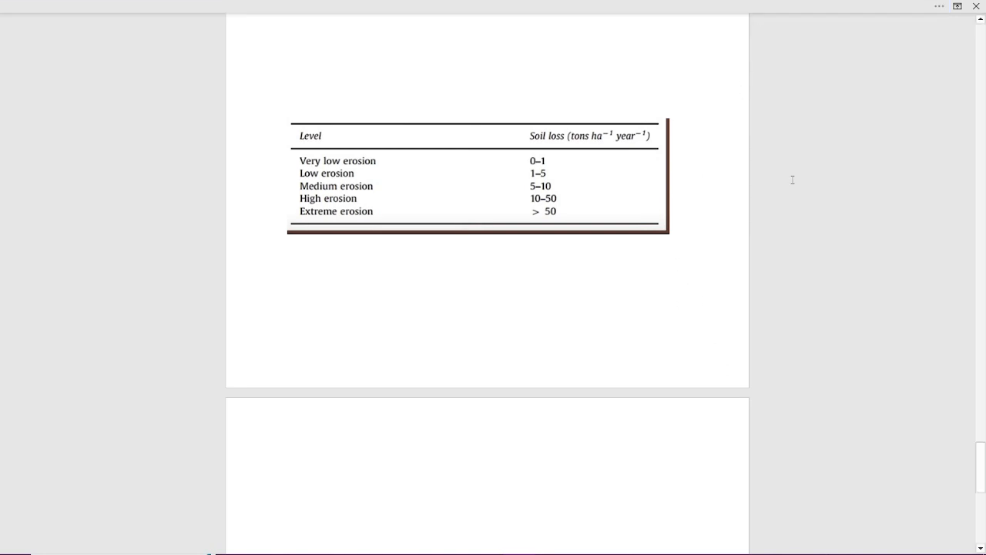
{"action": "left_click", "coordinate": [873, 4]}
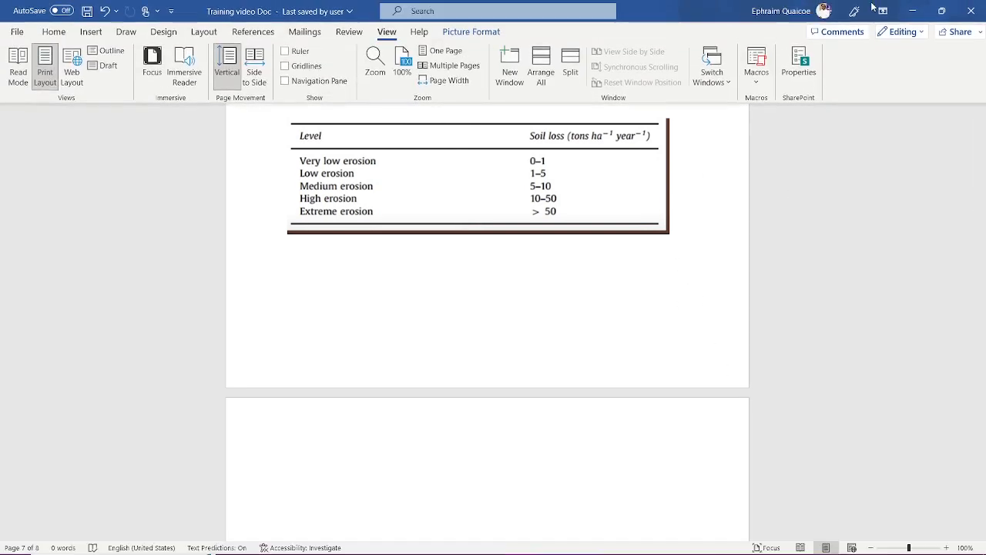
{"action": "left_click", "coordinate": [911, 11]}
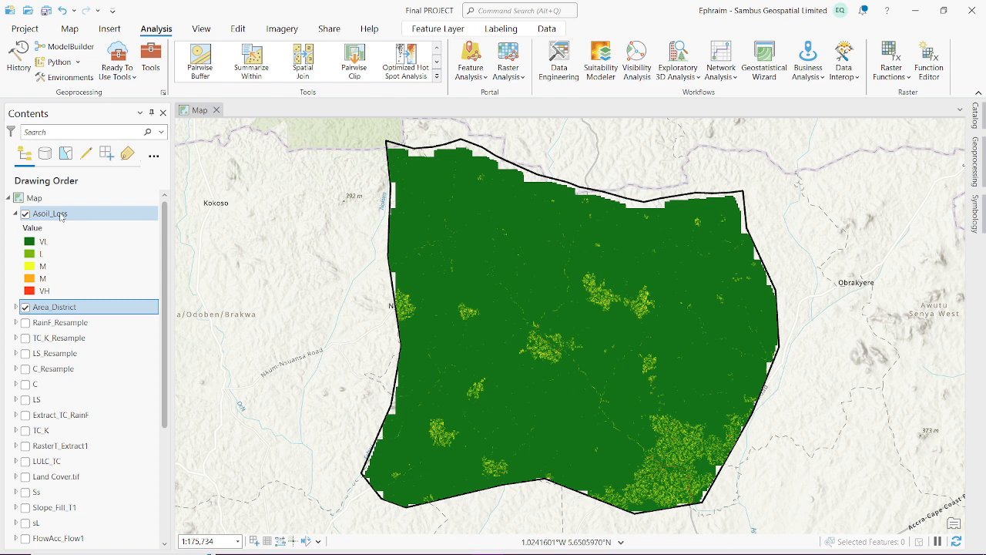
Step: Open the symbology of Asoil_Loss and examine its class upper values and labels
{"action": "left_click", "coordinate": [975, 214]}
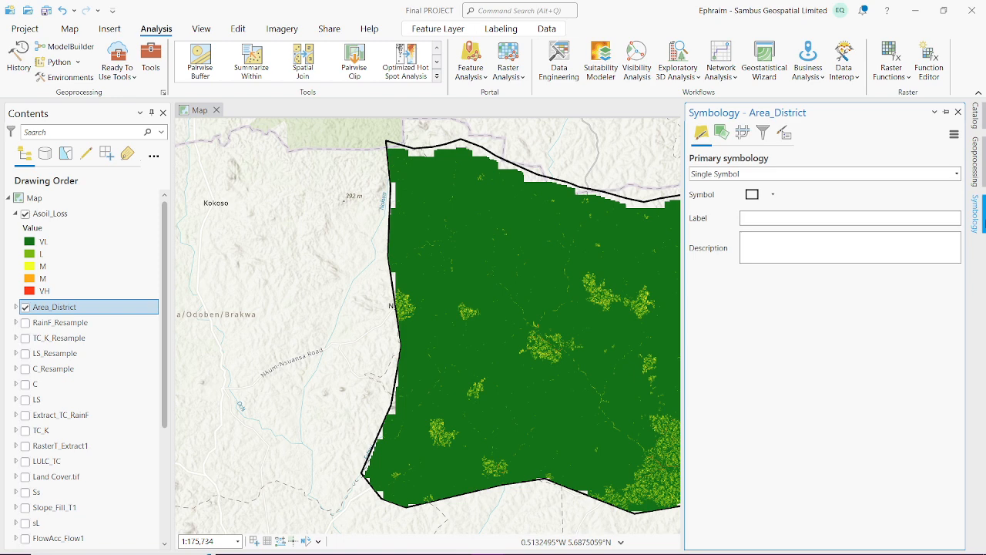
{"action": "left_click", "coordinate": [68, 214]}
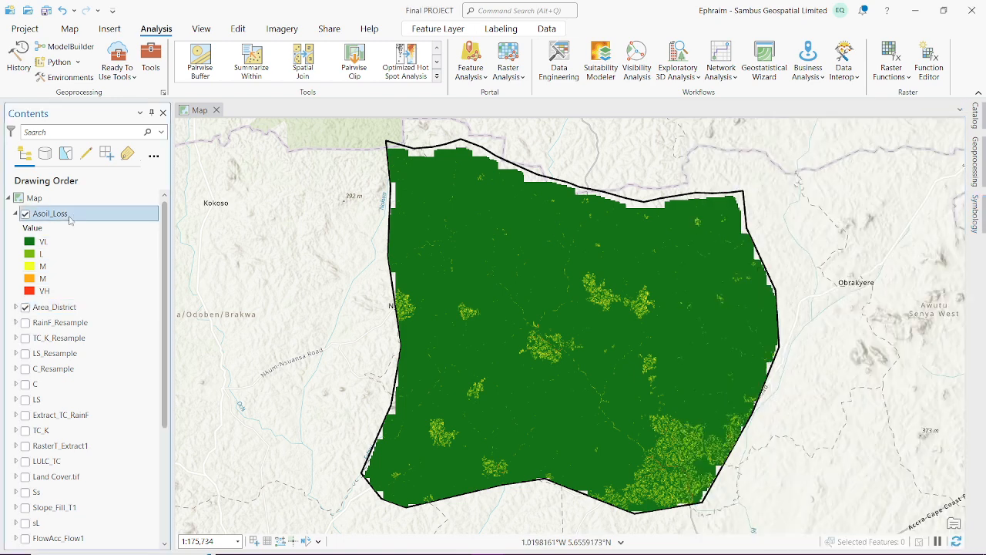
{"action": "right_click", "coordinate": [67, 214]}
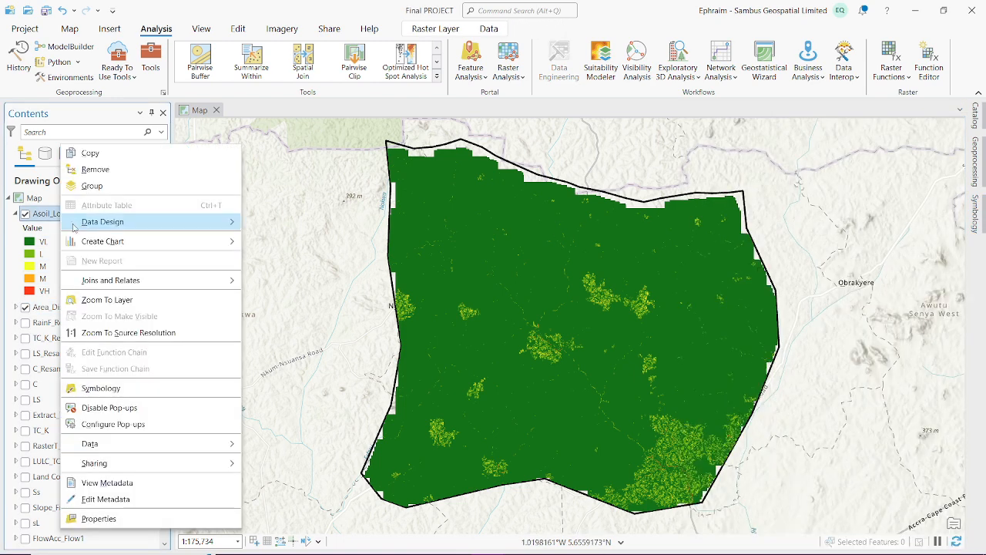
{"action": "left_click", "coordinate": [120, 390]}
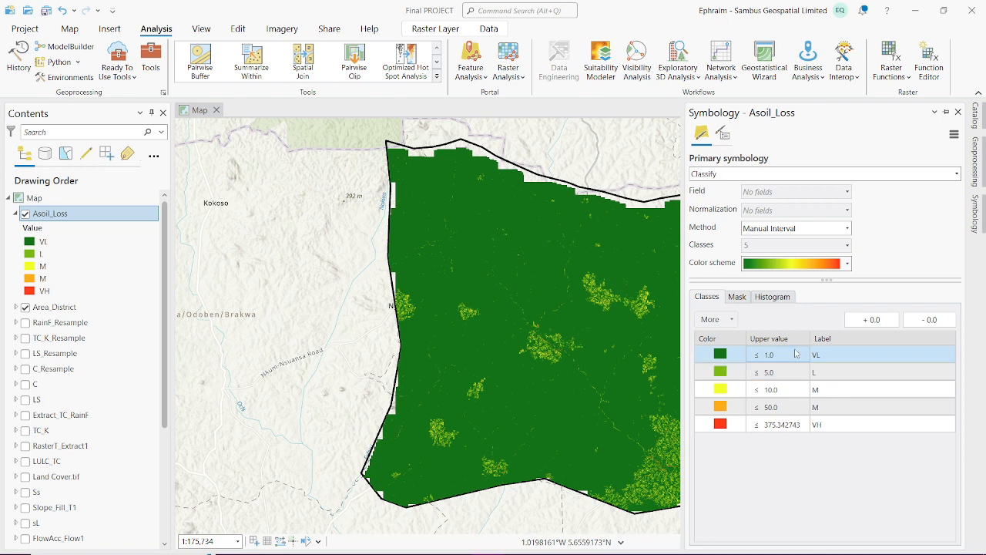
Step: Reduce the ArcGIS Pro window and arrange the Word document with the erosion level table beside it
{"action": "mouse_move", "coordinate": [693, 551]}
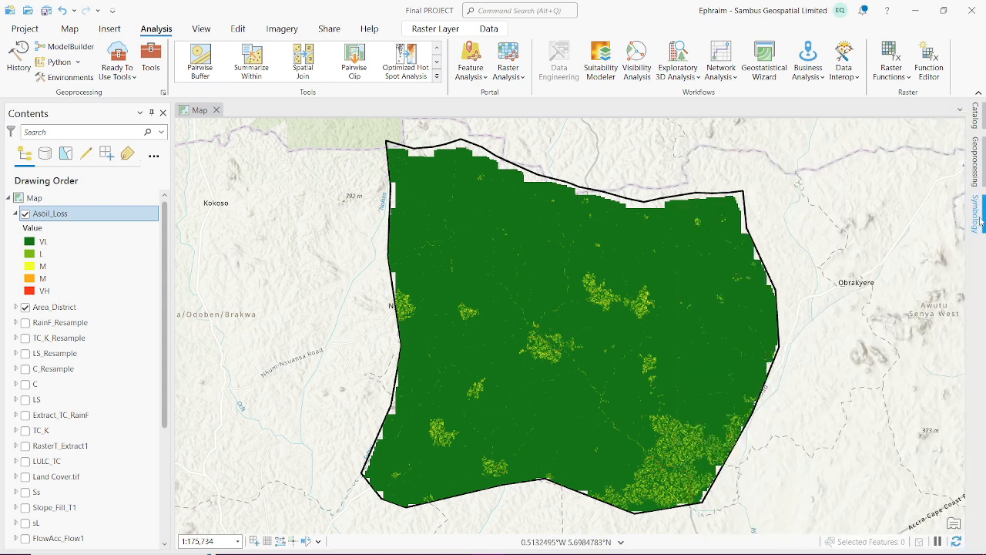
{"action": "key", "text": "super+Down"}
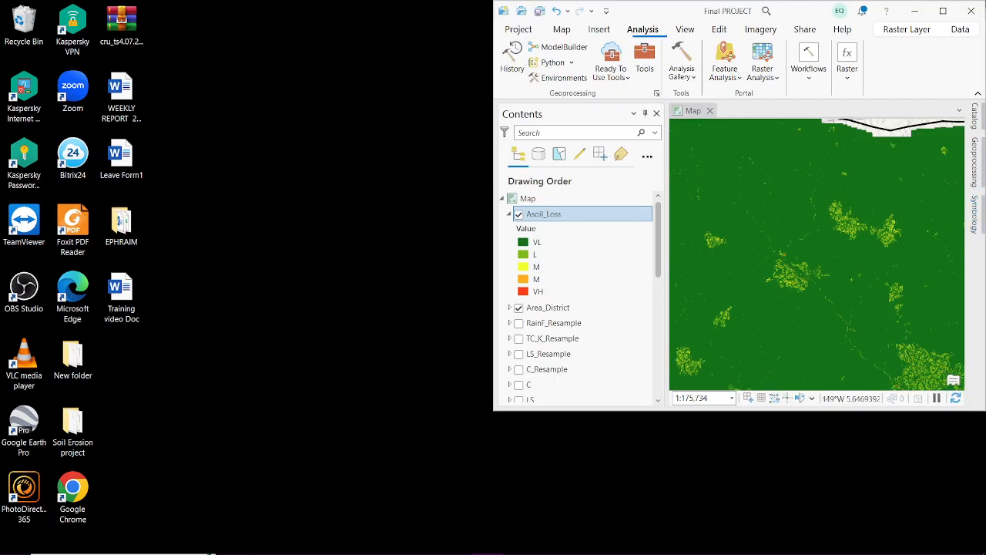
{"action": "mouse_move", "coordinate": [423, 551]}
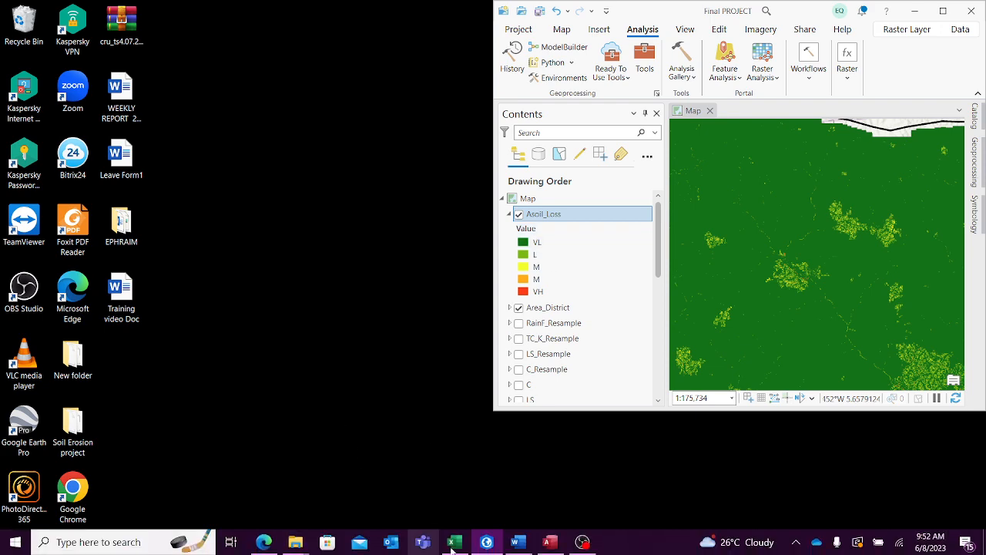
{"action": "left_click", "coordinate": [515, 505]}
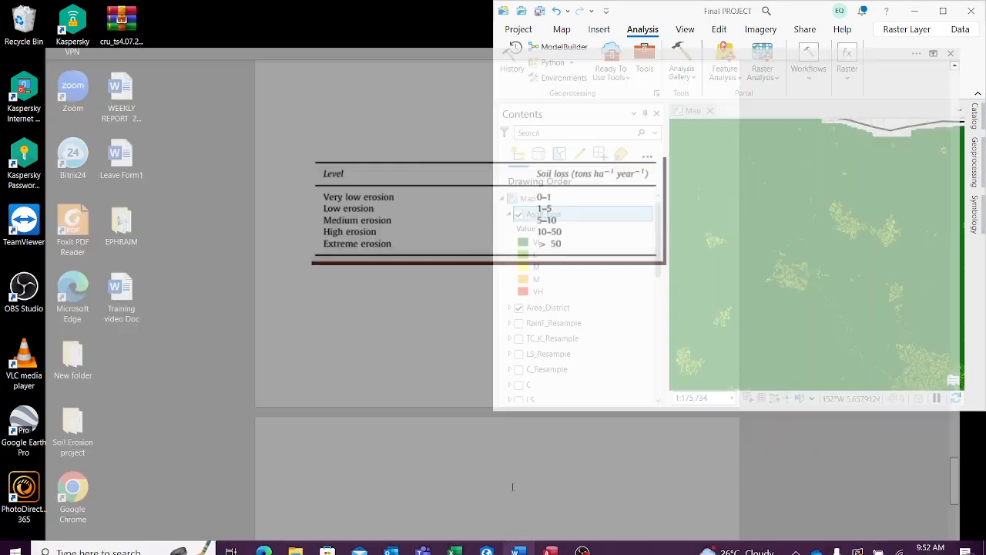
{"action": "key", "text": "super+Left"}
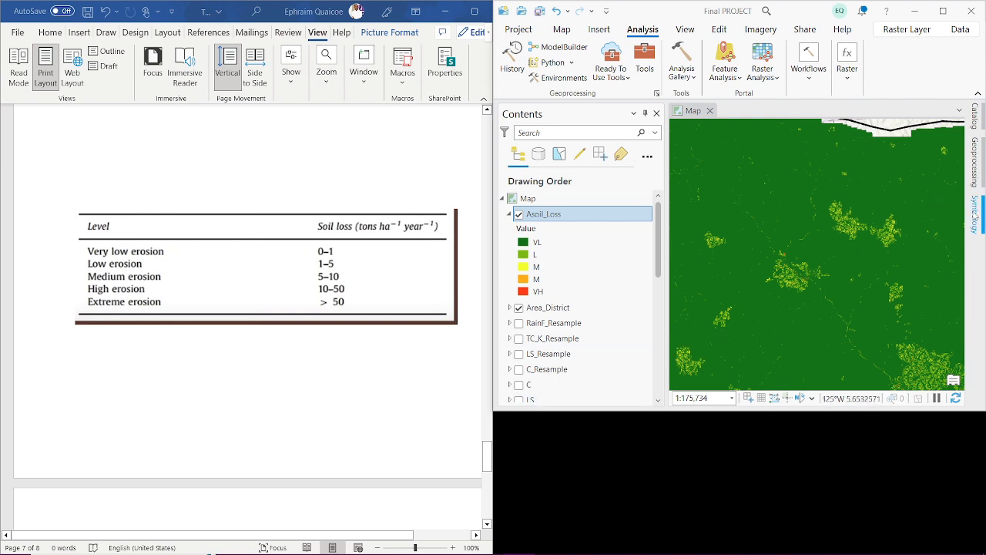
Step: Show the Asoil_Loss symbology again and make the ArcGIS Pro window taller to fit all five classes
{"action": "left_click", "coordinate": [976, 219]}
{"action": "scroll", "coordinate": [830, 359], "scroll_direction": "down", "scroll_amount": 3}
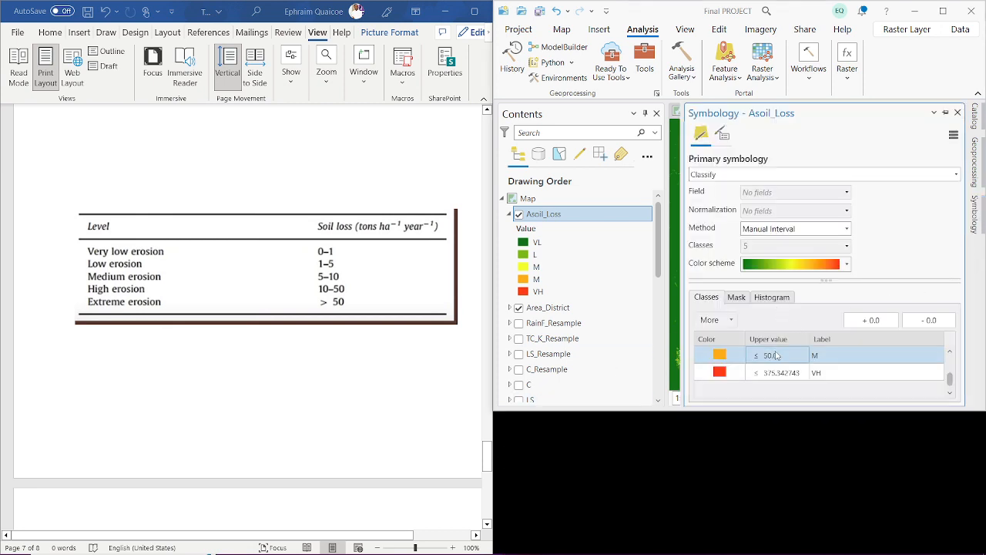
{"action": "left_click_drag", "start_coordinate": [769, 412], "coordinate": [770, 537]}
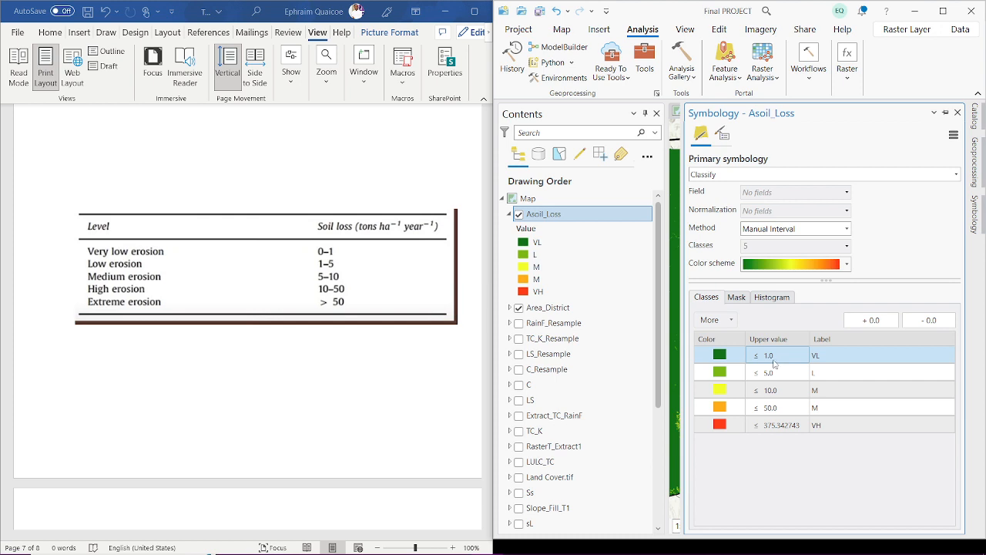
Step: Go through the Asoil_Loss class rows, comparing their upper values and labels with the erosion level table in Word
{"action": "left_click", "coordinate": [804, 378], "text": "shift"}
{"action": "left_click", "coordinate": [788, 355]}
{"action": "left_click", "coordinate": [775, 369], "text": "shift"}
{"action": "left_click", "coordinate": [783, 354]}
{"action": "left_click", "coordinate": [786, 370], "text": "shift"}
{"action": "left_click", "coordinate": [763, 373], "text": "shift"}
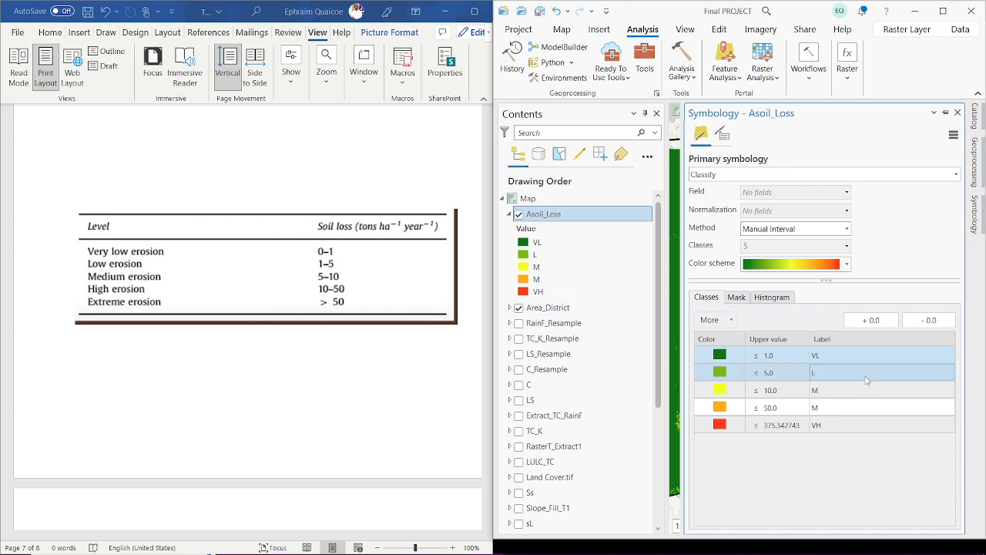
{"action": "left_click", "coordinate": [866, 380], "text": "ctrl"}
{"action": "left_click", "coordinate": [802, 405], "text": "ctrl"}
{"action": "left_click", "coordinate": [802, 405], "text": "ctrl"}
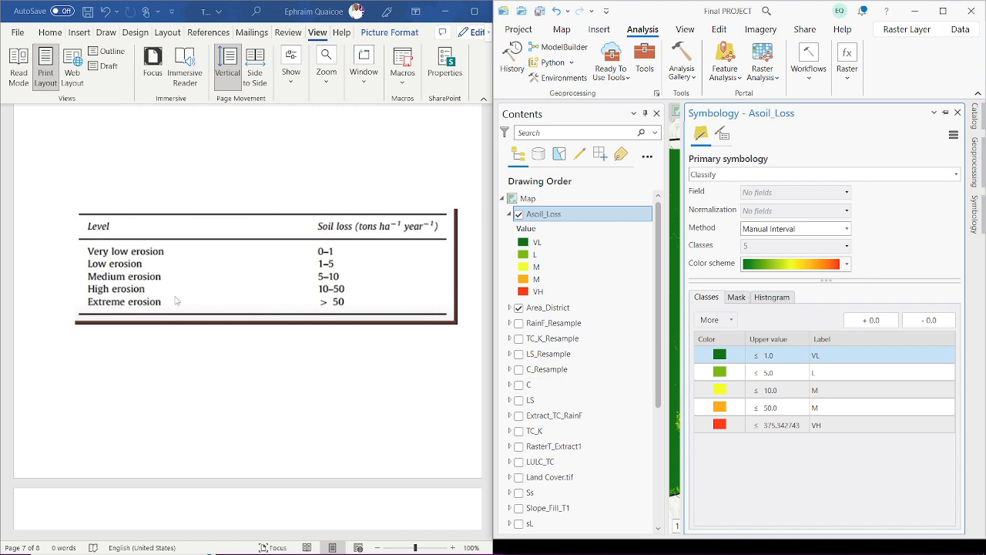
{"action": "left_click", "coordinate": [793, 408], "text": "ctrl"}
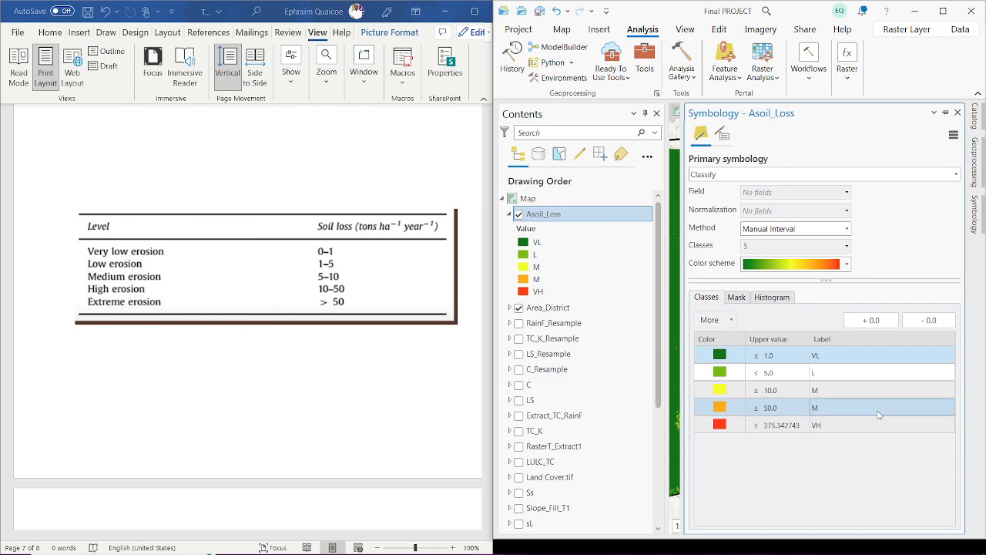
{"action": "left_click", "coordinate": [879, 409], "text": "ctrl"}
{"action": "left_click", "coordinate": [875, 391], "text": "ctrl"}
Step: Browse the color schemes available for Asoil_Loss and close the list without choosing another one
{"action": "left_click", "coordinate": [845, 264]}
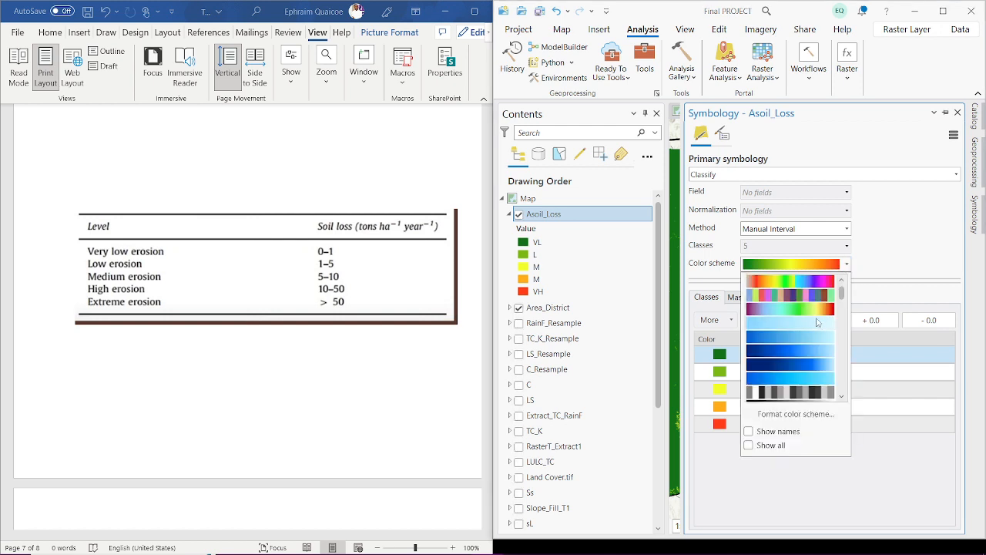
{"action": "scroll", "coordinate": [814, 326], "scroll_direction": "down", "scroll_amount": 3}
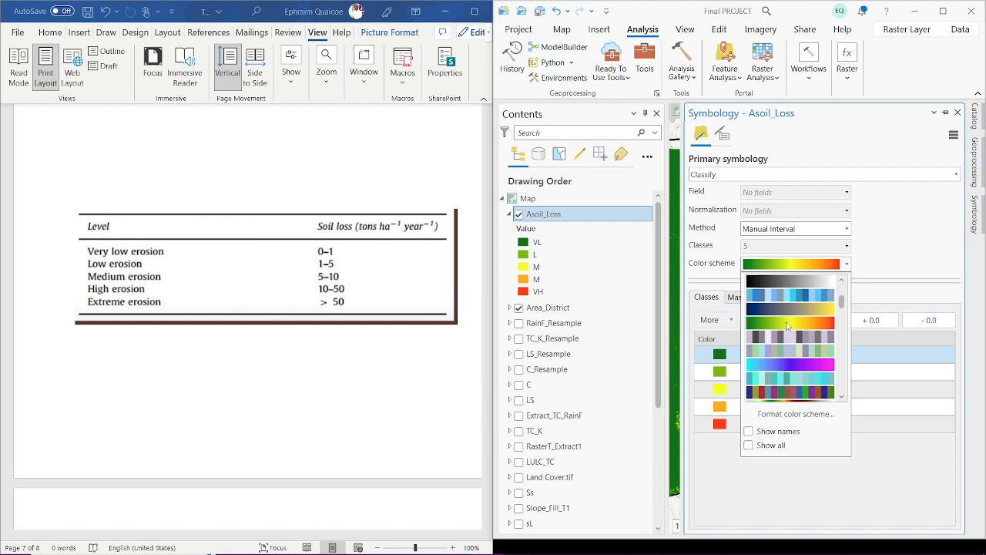
{"action": "scroll", "coordinate": [786, 327], "scroll_direction": "down", "scroll_amount": 4}
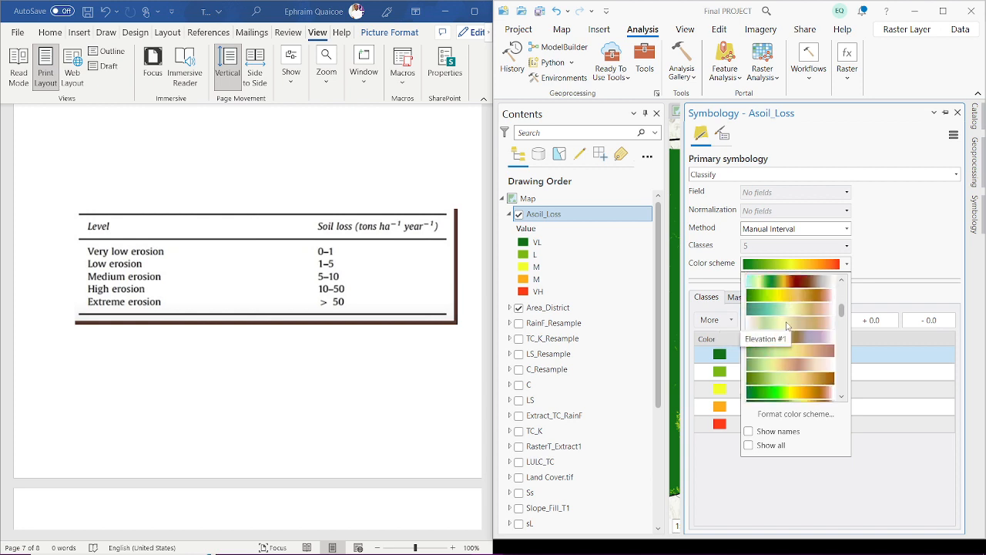
{"action": "scroll", "coordinate": [797, 363], "scroll_direction": "up", "scroll_amount": 5}
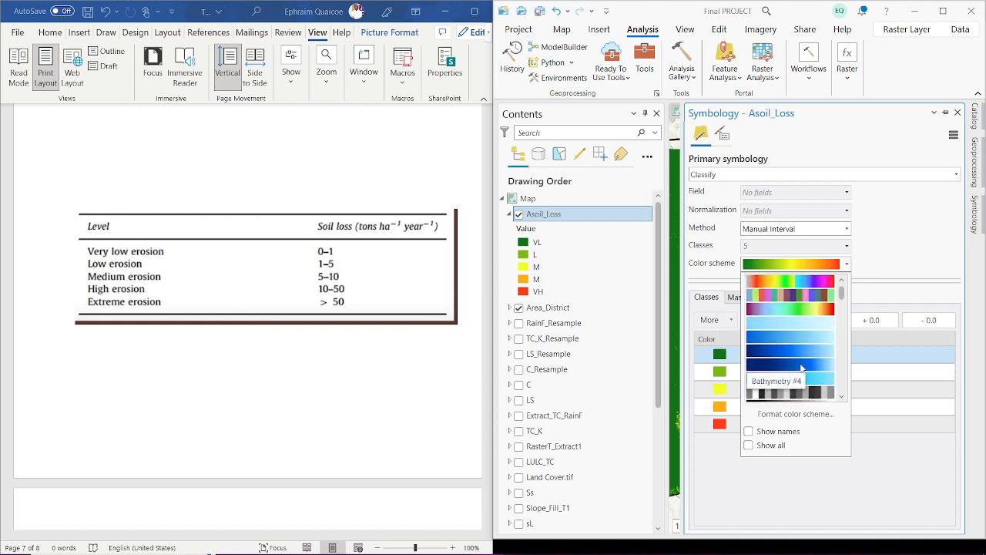
{"action": "left_click", "coordinate": [892, 264]}
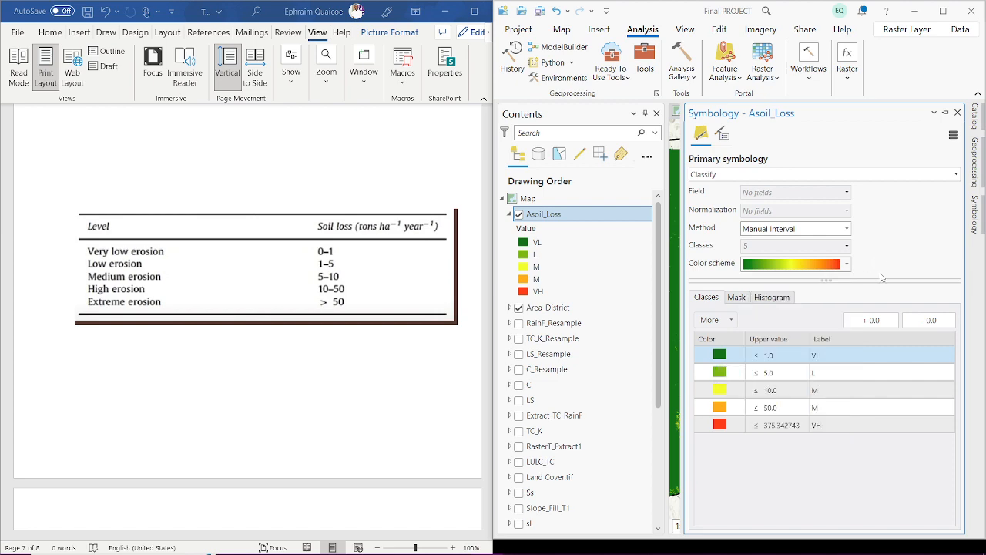
Step: Put the symbology pane away and maximize ArcGIS Pro to present the whole soil loss map
{"action": "left_click", "coordinate": [945, 113]}
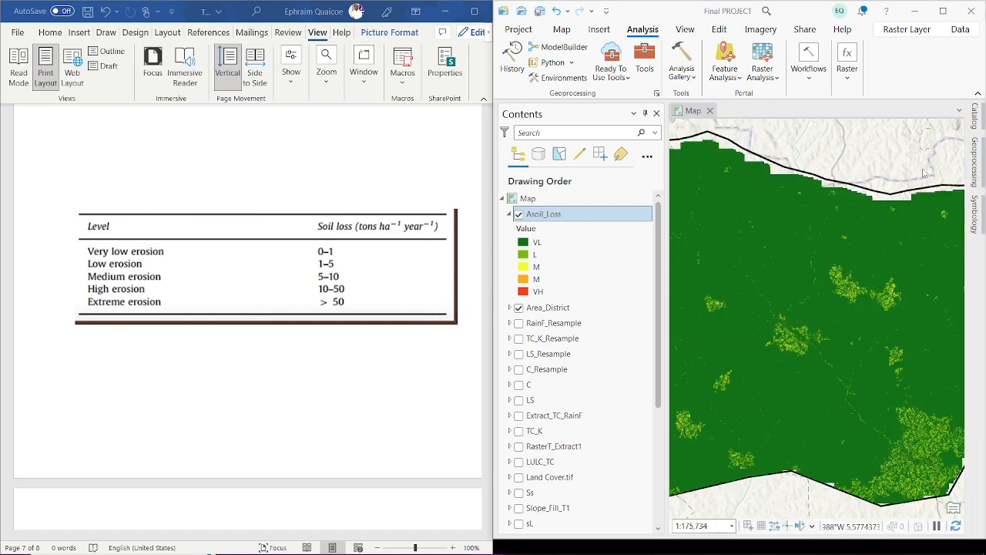
{"action": "left_click", "coordinate": [943, 11]}
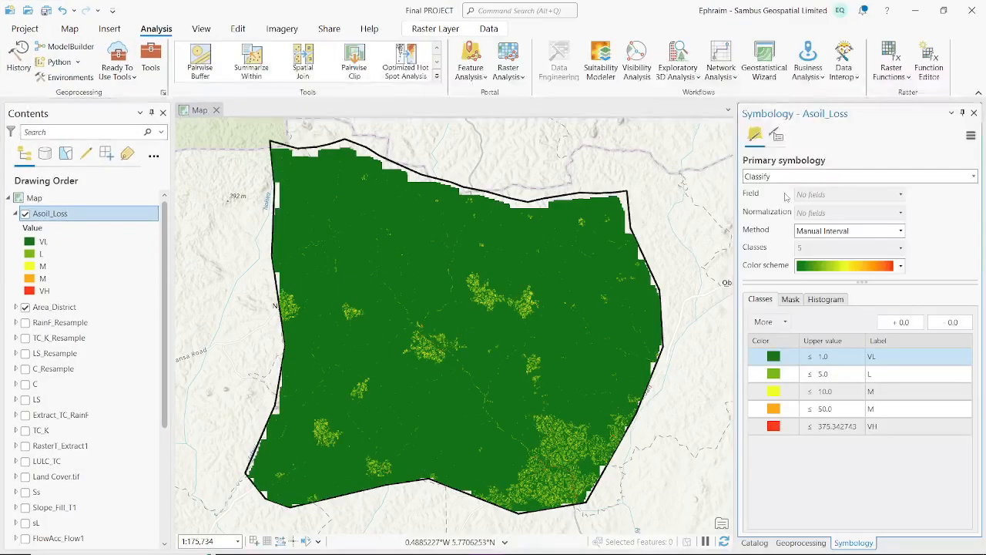
{"action": "left_click", "coordinate": [962, 113]}
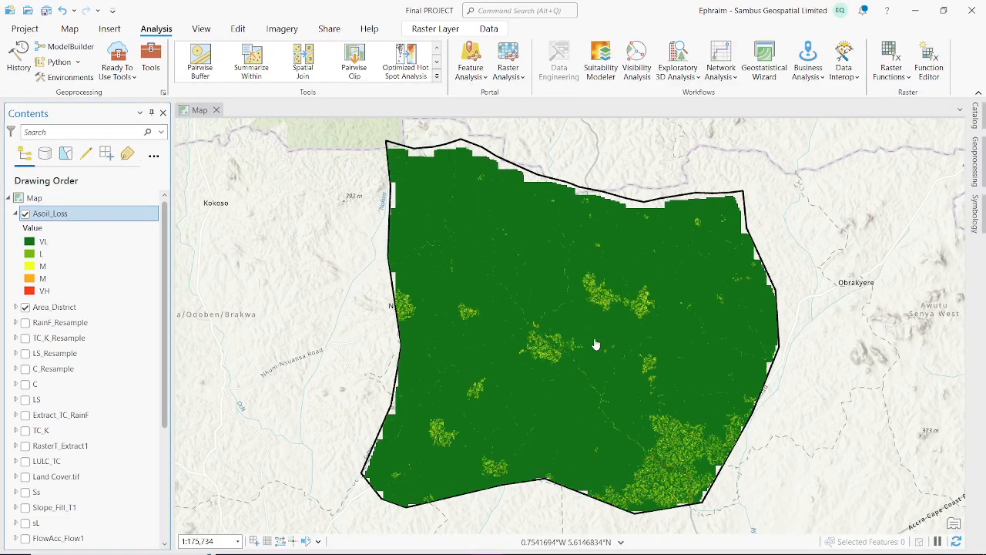